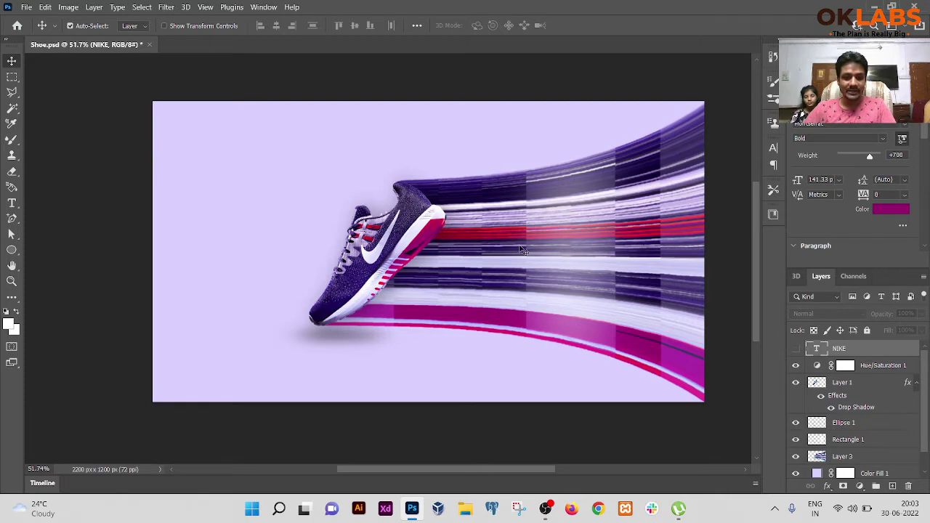
# Step: Cycle the shoe artwork through the full-screen-with-menu-bar, full-screen and standard screen modes to compare the views
pyautogui.press('f')
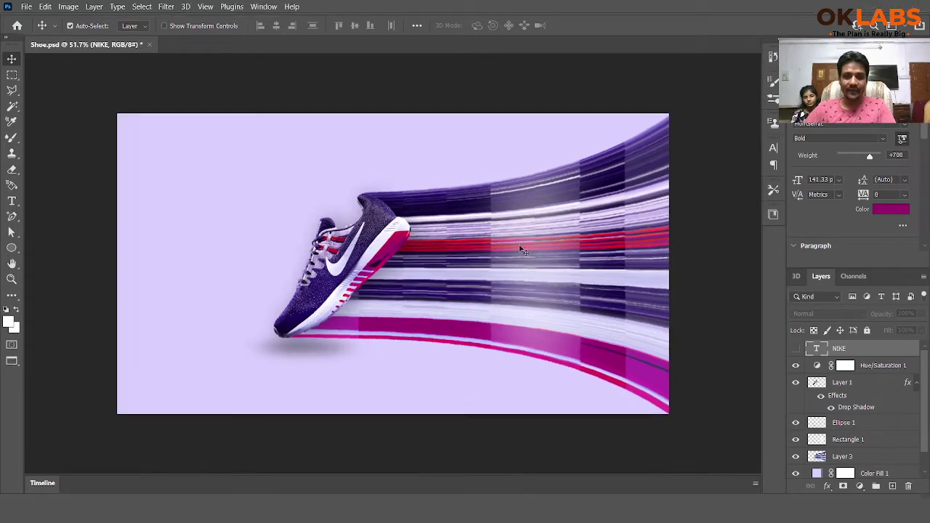
pyautogui.press('f')
pyautogui.press('f')
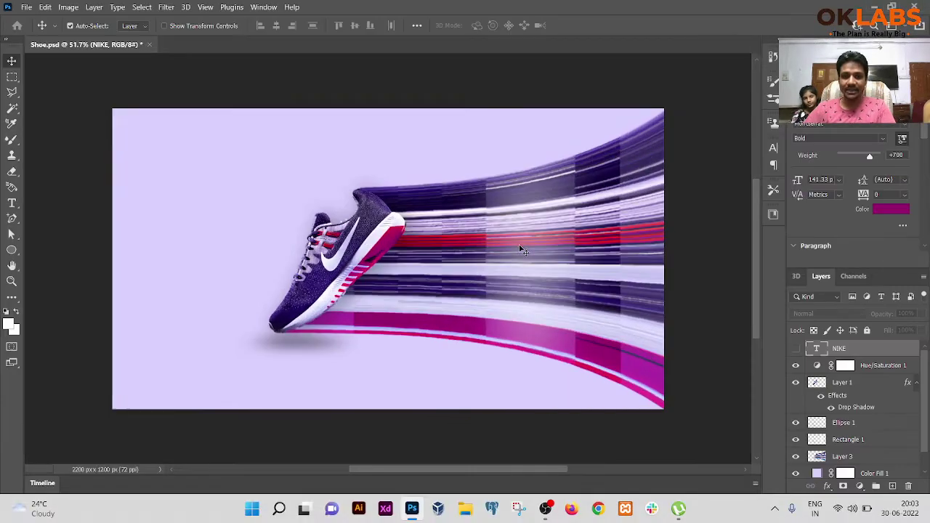
pyautogui.press('f')
pyautogui.press('f')
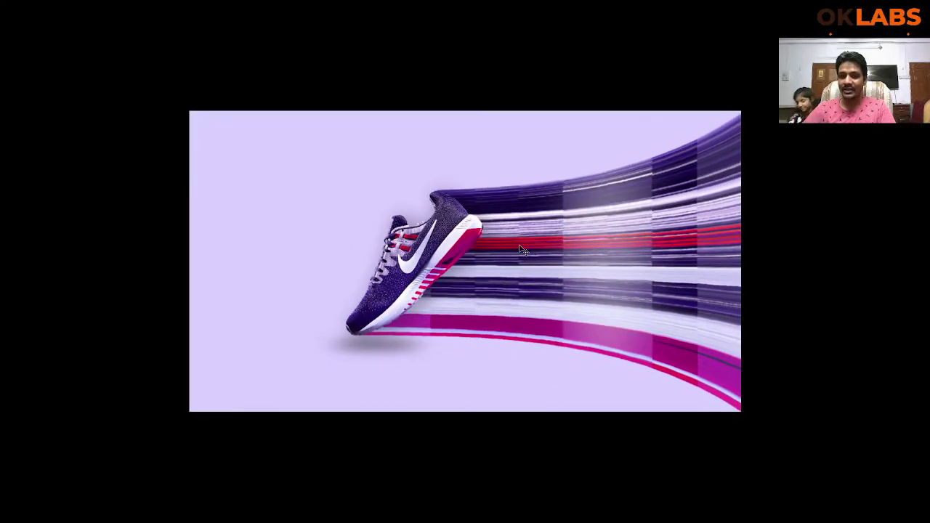
pyautogui.press('f')
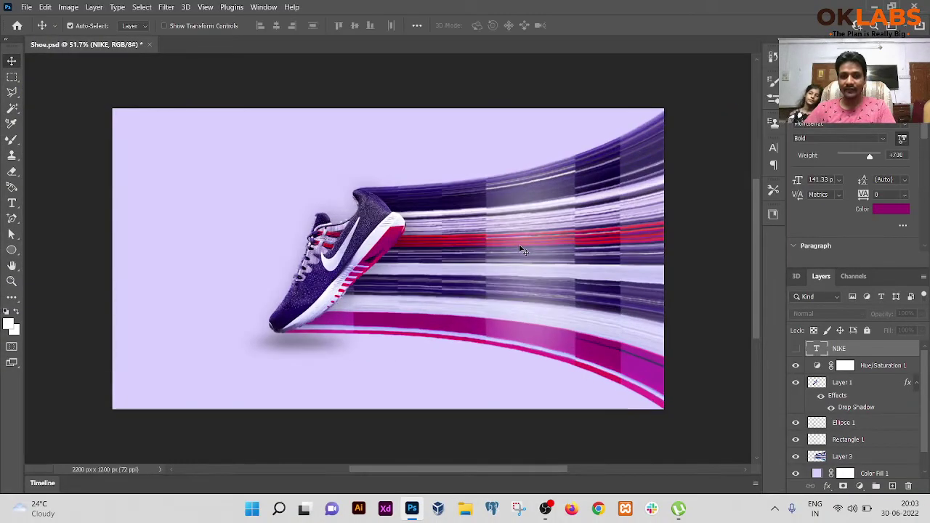
pyautogui.press('f')
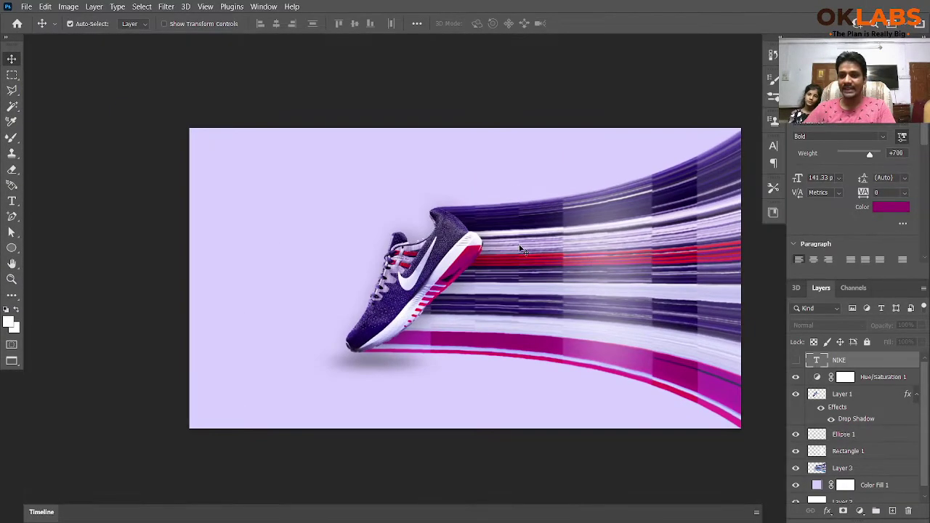
pyautogui.press('f')
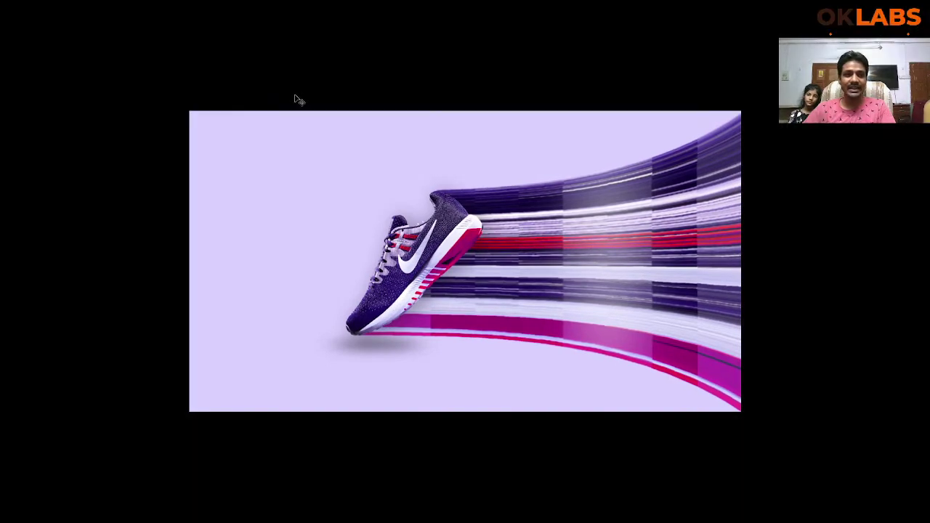
pyautogui.press('f')
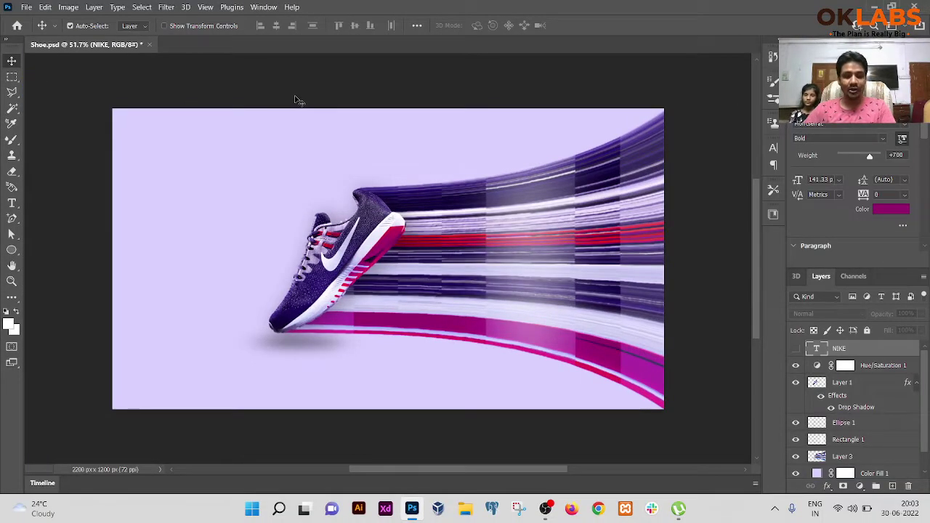
# Step: Preview the artwork with the interface panels hidden, and switch to the black-background full-screen mode
pyautogui.press('Tab')
pyautogui.press('Tab')
pyautogui.press('Tab')
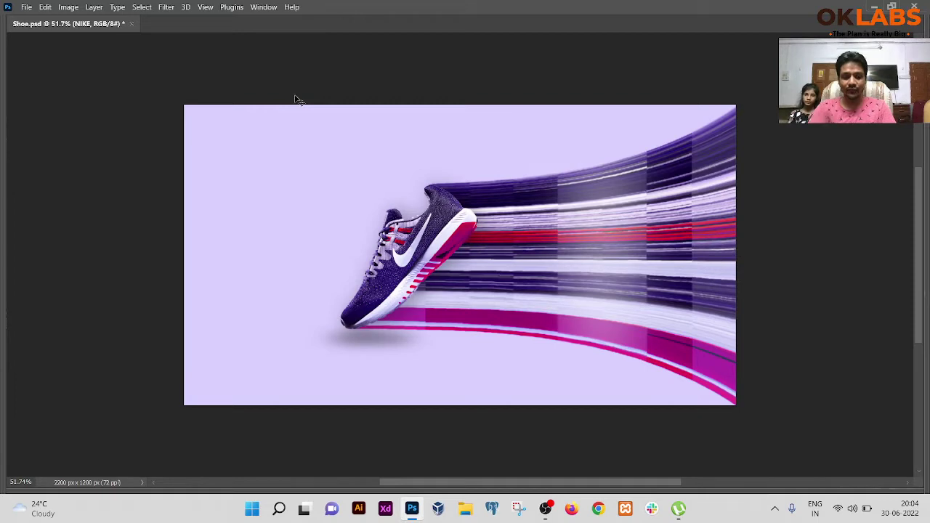
pyautogui.press('f')
pyautogui.press('Tab')
pyautogui.press('f')
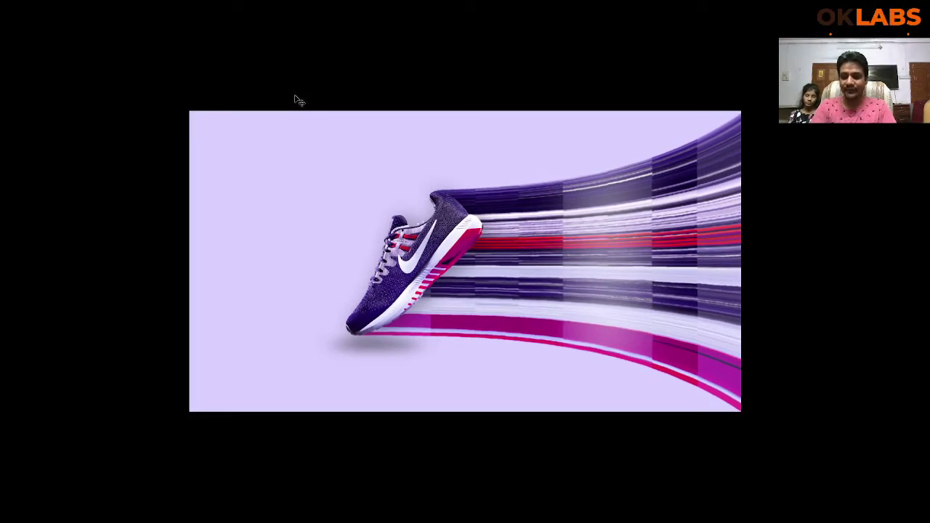
# Step: Examine the full-screen shoe artwork at closer and wider zoom levels, and return to the standard screen mode
pyautogui.hotkey('ctrl', '+')
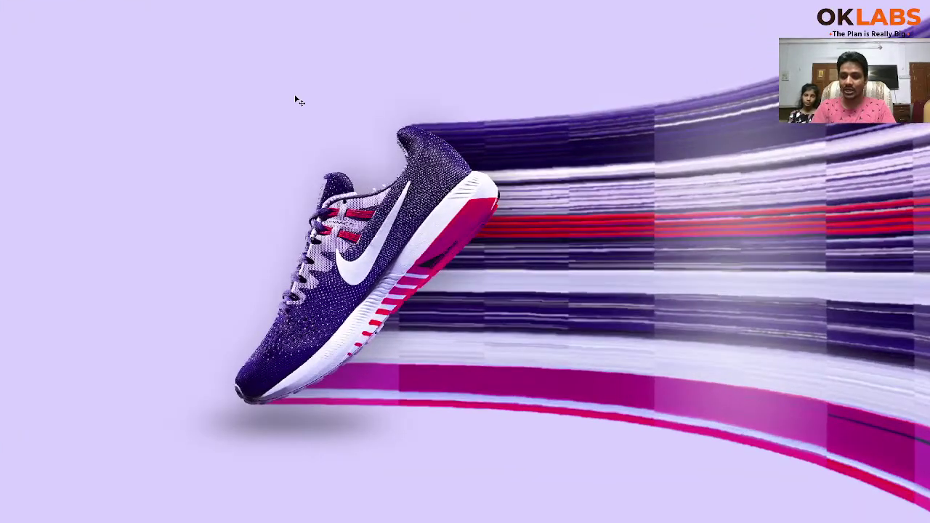
pyautogui.hotkey('ctrl', '-')
pyautogui.hotkey('ctrl', '-')
pyautogui.hotkey('ctrl', '+')
pyautogui.hotkey('ctrl', '+')
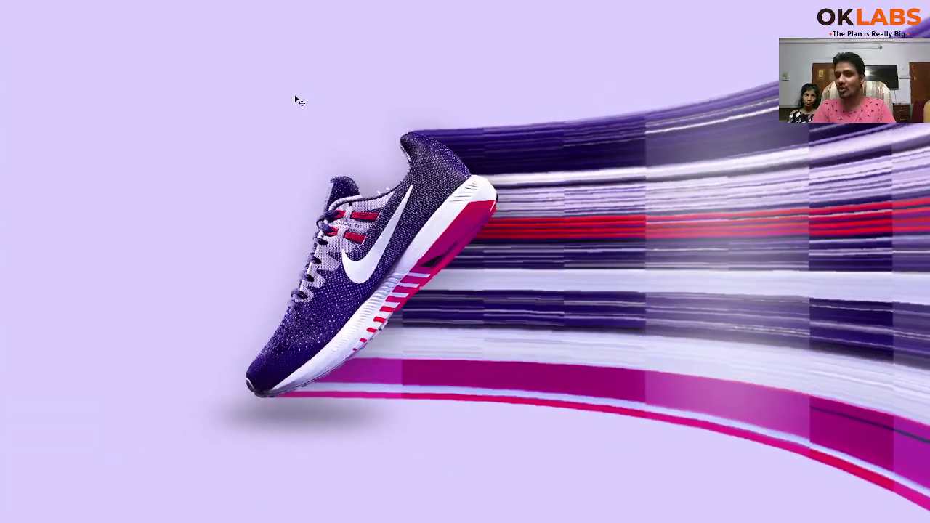
pyautogui.hotkey('ctrl', '-')
pyautogui.hotkey('ctrl', '-')
pyautogui.hotkey('ctrl', '+')
pyautogui.hotkey('ctrl', '+')
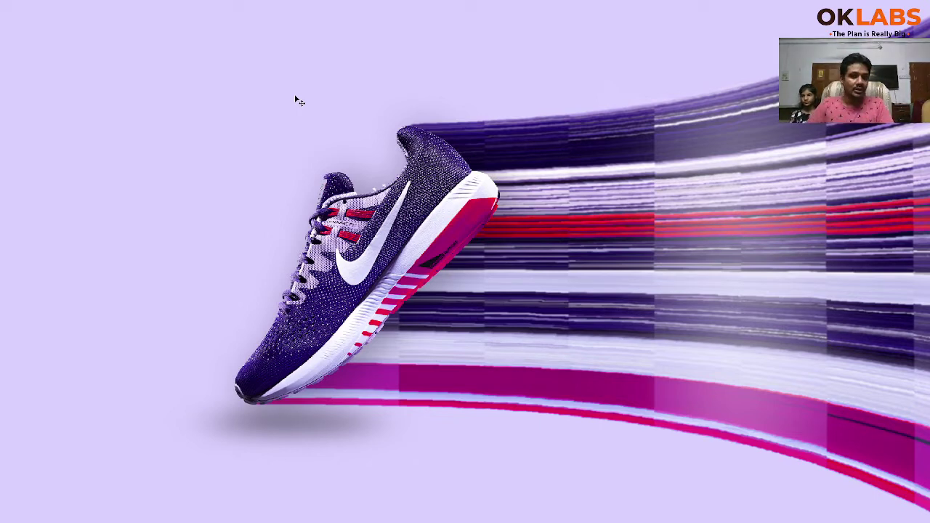
pyautogui.press('f')
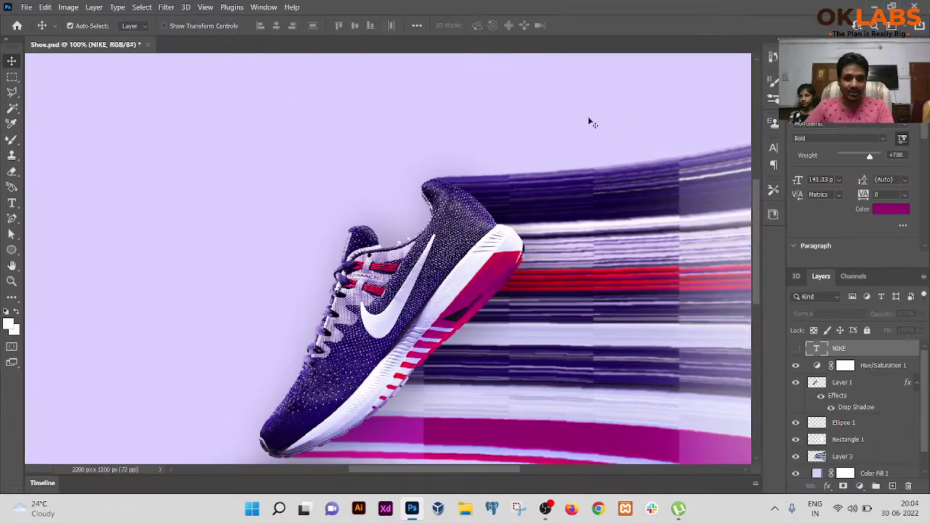
# Step: Quick-export the artwork as a PNG named Shoe.png to the Desktop folder
pyautogui.click(26, 6)
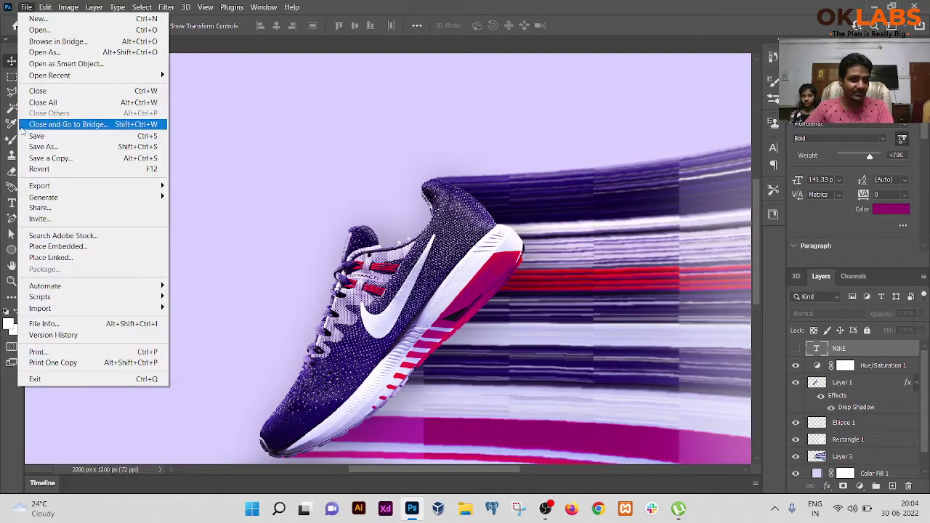
pyautogui.moveTo(52, 188)
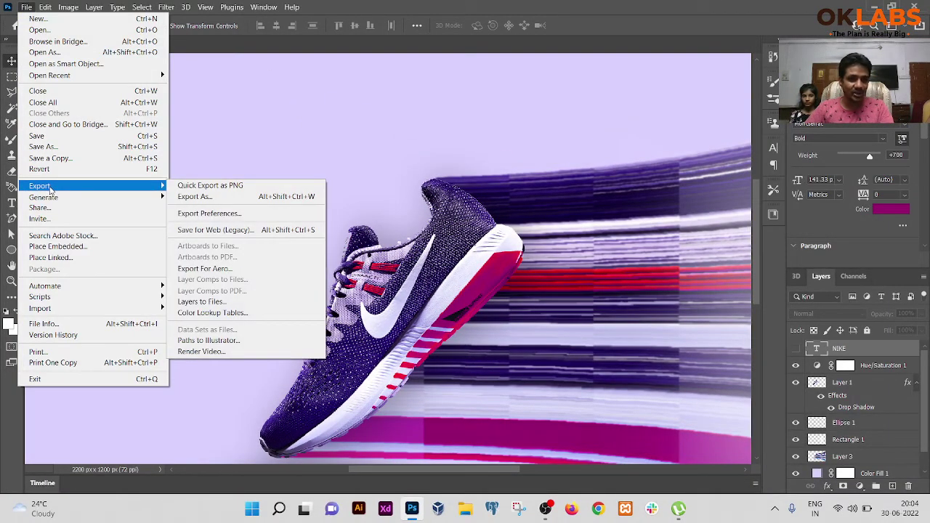
pyautogui.click(227, 187)
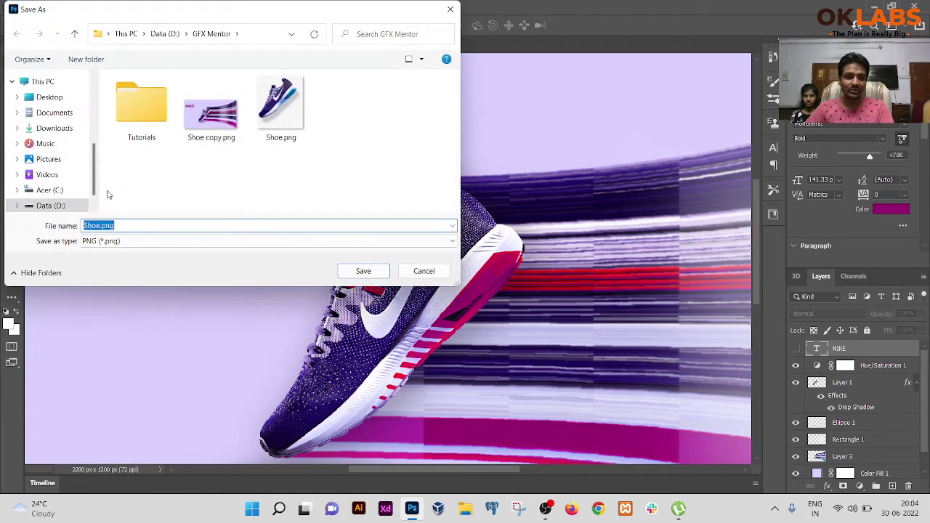
pyautogui.click(49, 97)
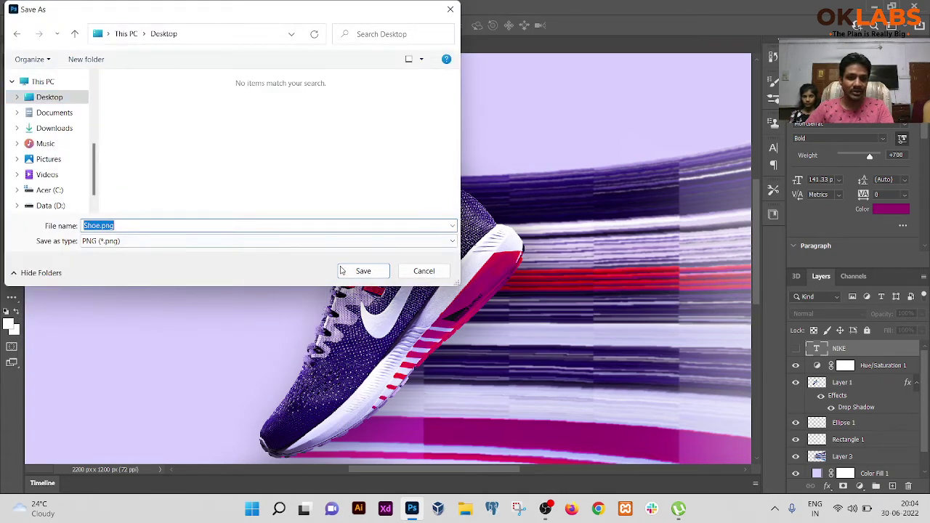
pyautogui.click(341, 270)
# Step: View the exported Shoe.png from the desktop, close it along with the Creative Cloud message, and return to Photoshop
pyautogui.press('super+d')
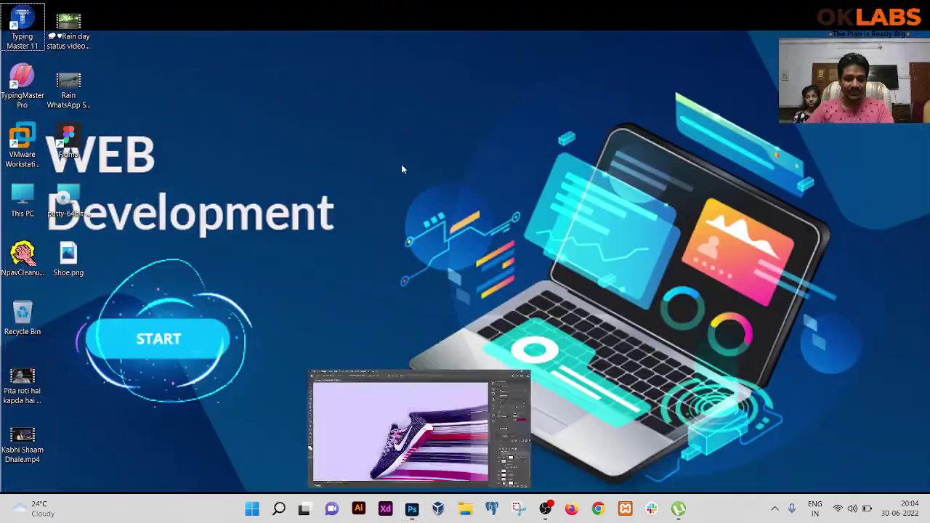
pyautogui.doubleClick(68, 258)
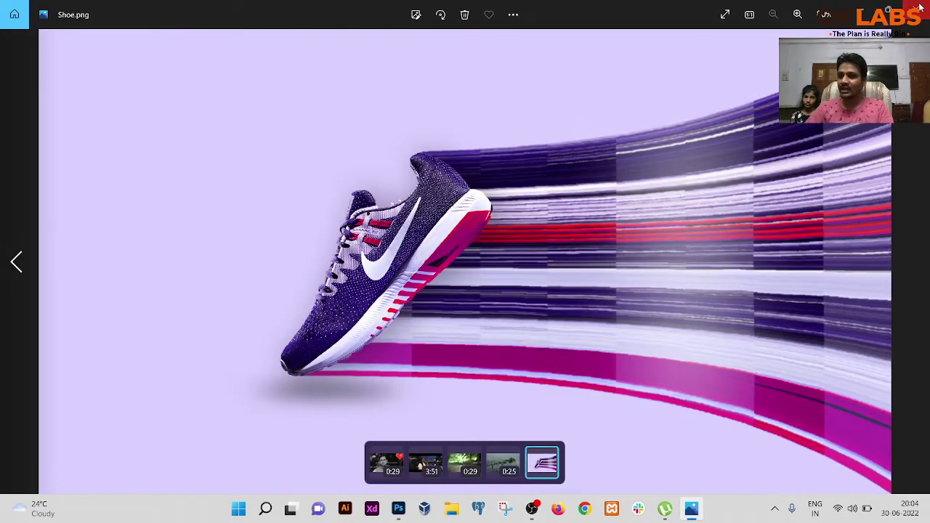
pyautogui.click(920, 6)
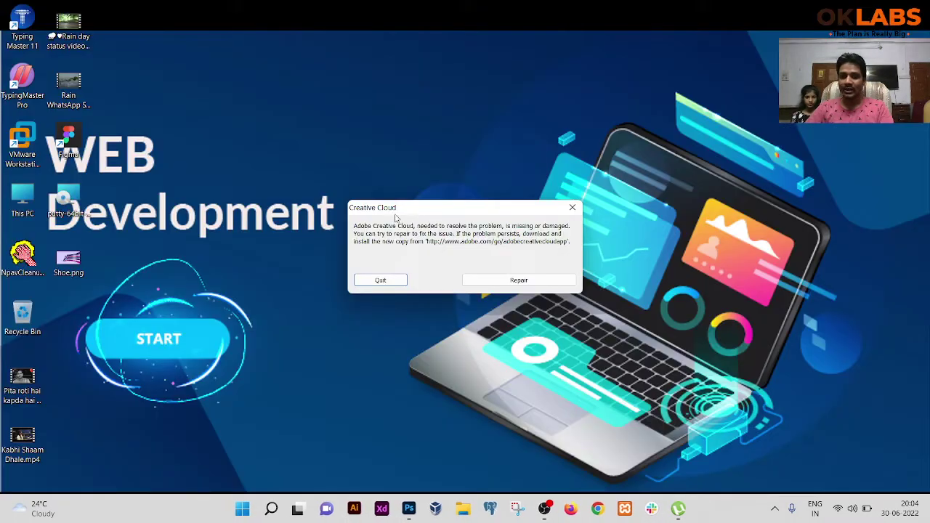
pyautogui.click(573, 209)
pyautogui.click(412, 508)
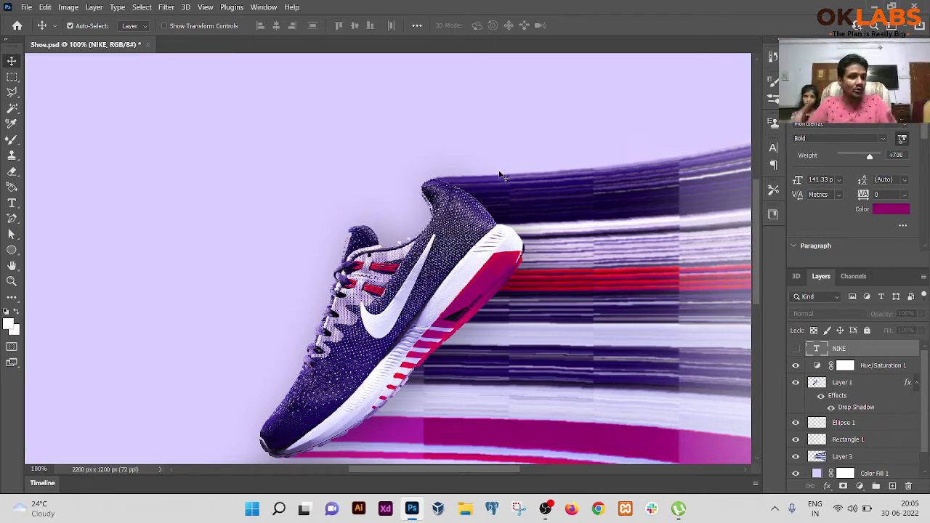
# Step: Preview the enlarged shoe artwork in full-screen mode several times and restore the standard screen mode
pyautogui.press('f')
pyautogui.press('f')
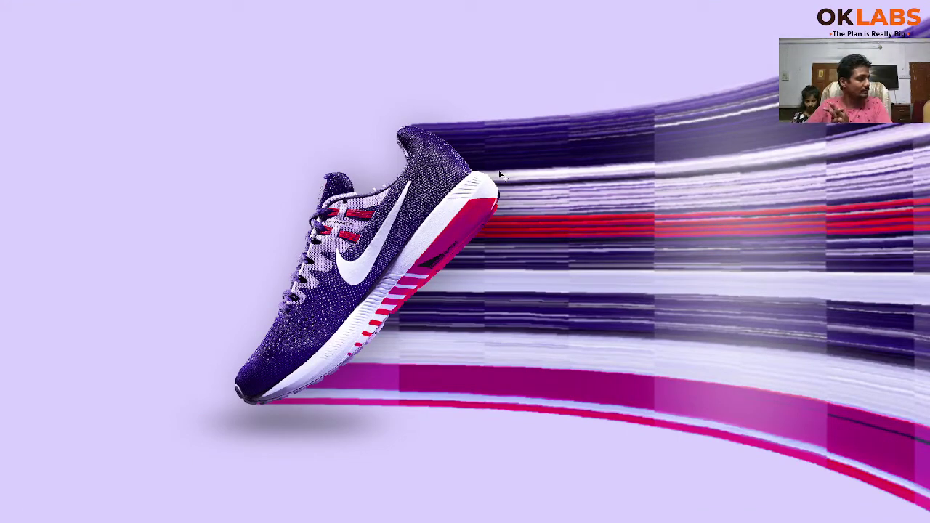
pyautogui.press('f')
pyautogui.press('f')
pyautogui.press('f')
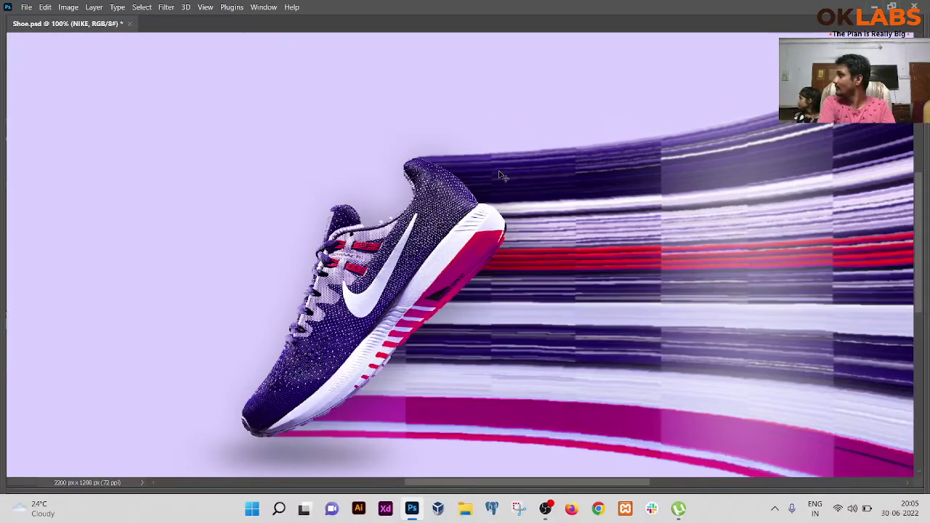
pyautogui.press('f')
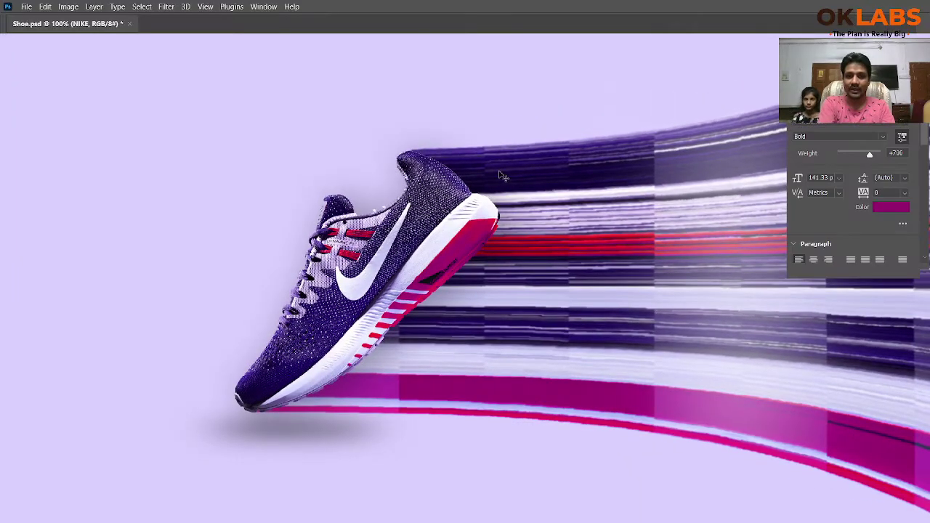
pyautogui.press('f')
pyautogui.press('f')
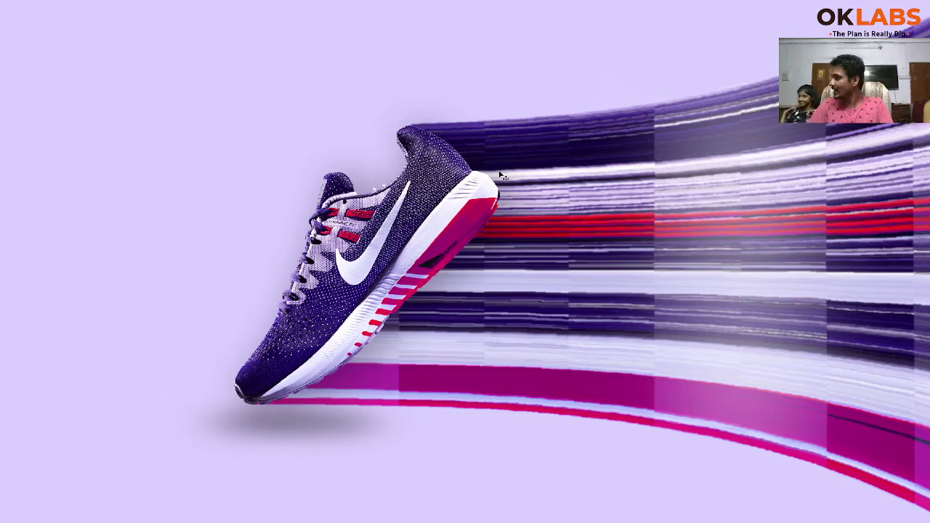
pyautogui.press('f')
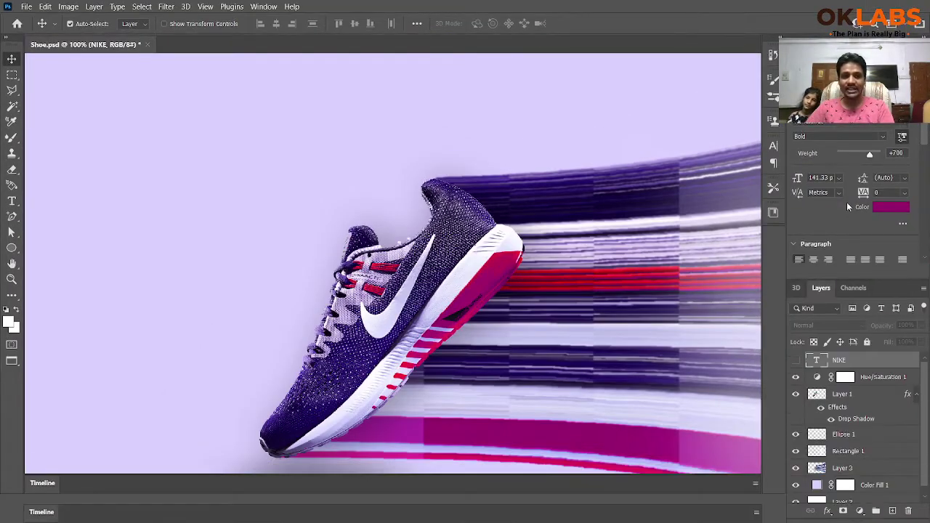
pyautogui.press('f')
pyautogui.press('f')
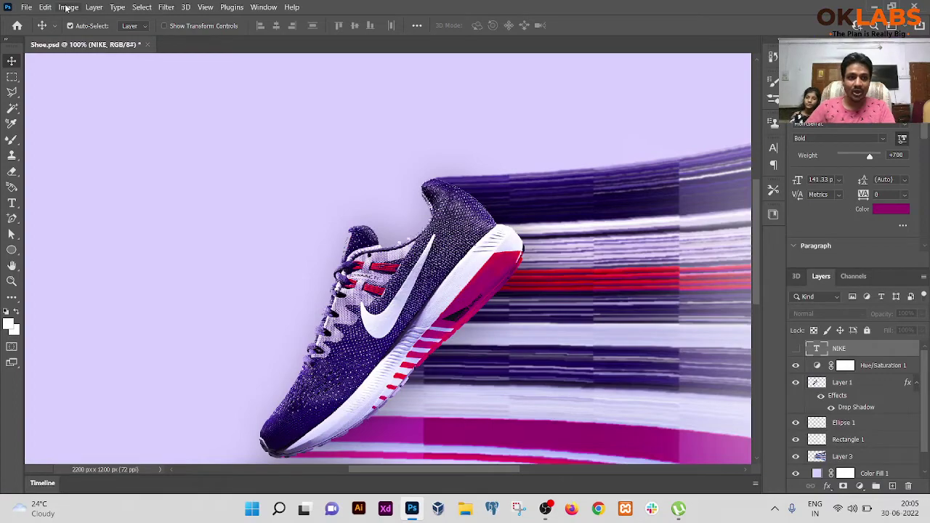
# Step: Step again through both full-screen modes and back to the standard workspace to examine the shoe and its colour streaks
pyautogui.press('f')
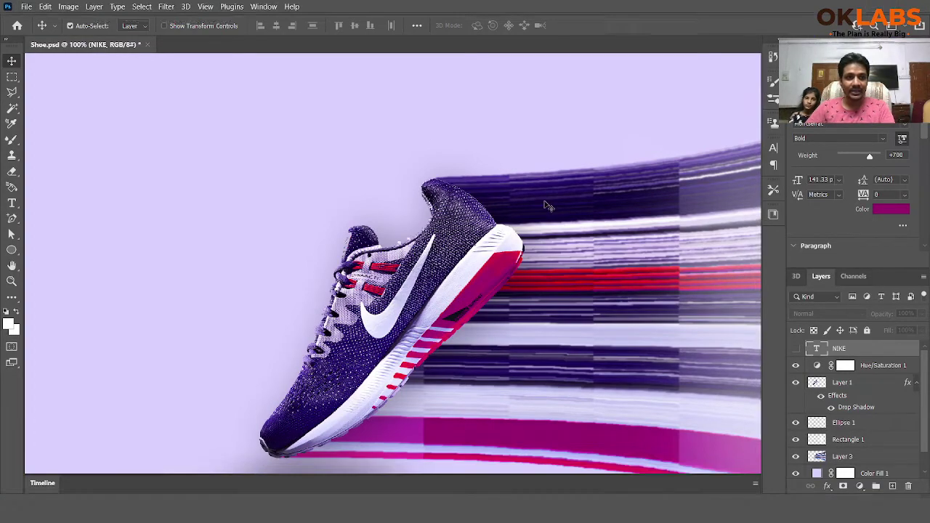
pyautogui.press('f')
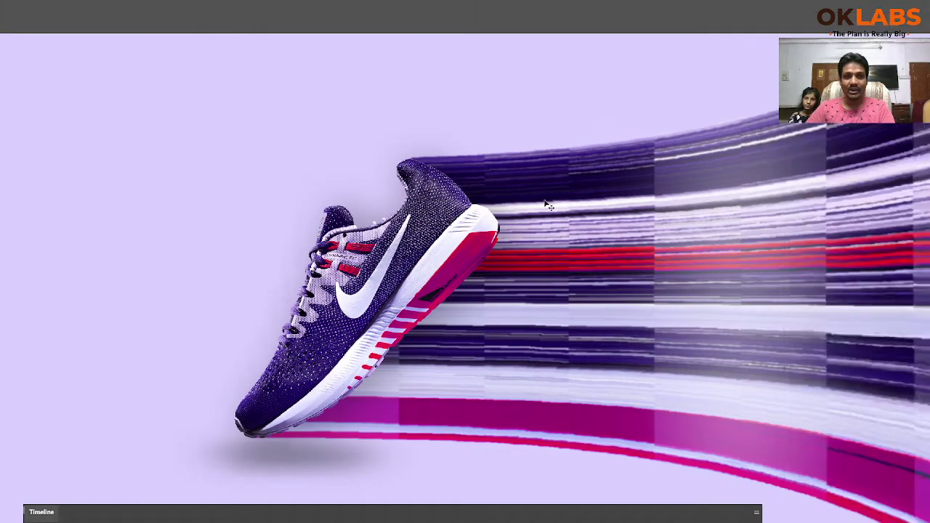
pyautogui.press('f')
pyautogui.press('f')
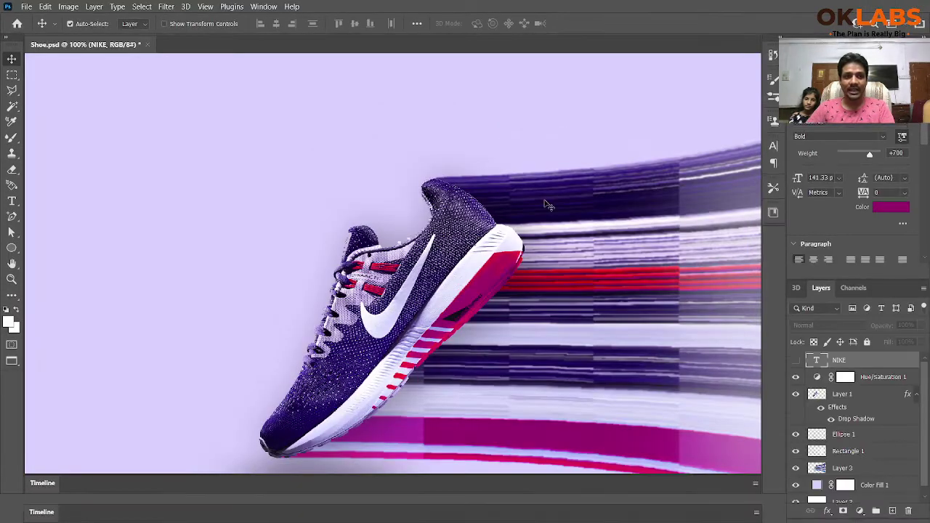
pyautogui.press('f')
pyautogui.press('f')
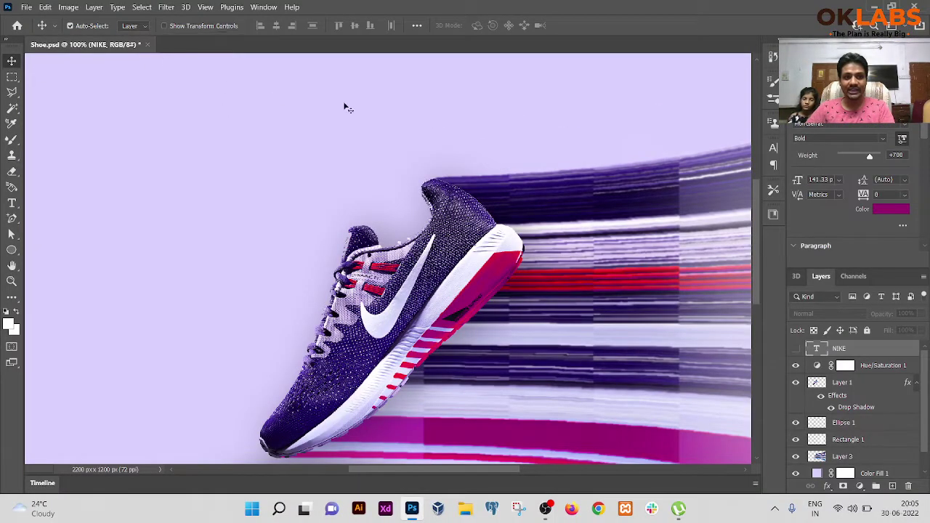
pyautogui.press('f')
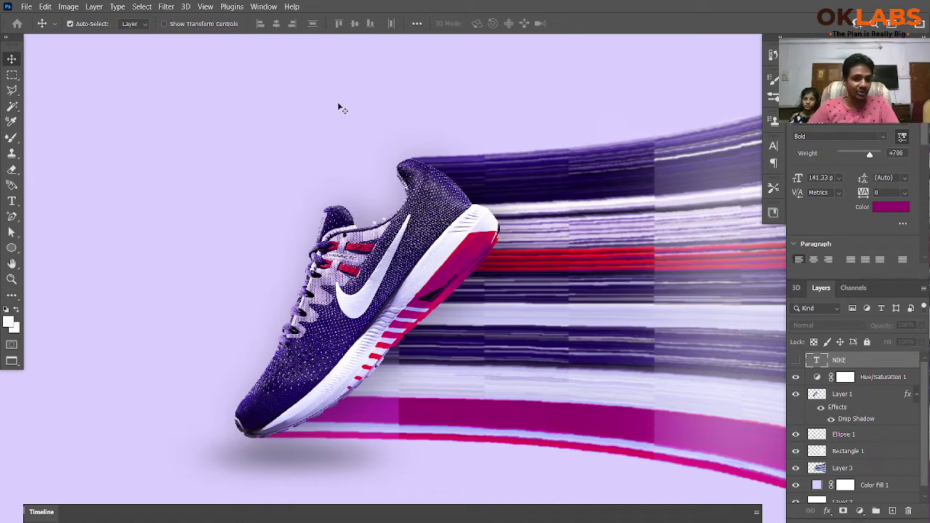
pyautogui.press('f')
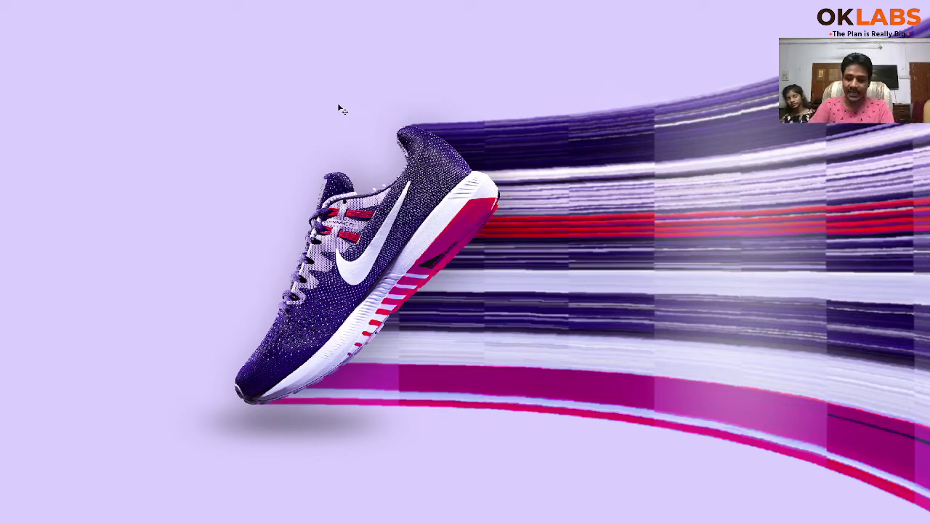
pyautogui.press('f')
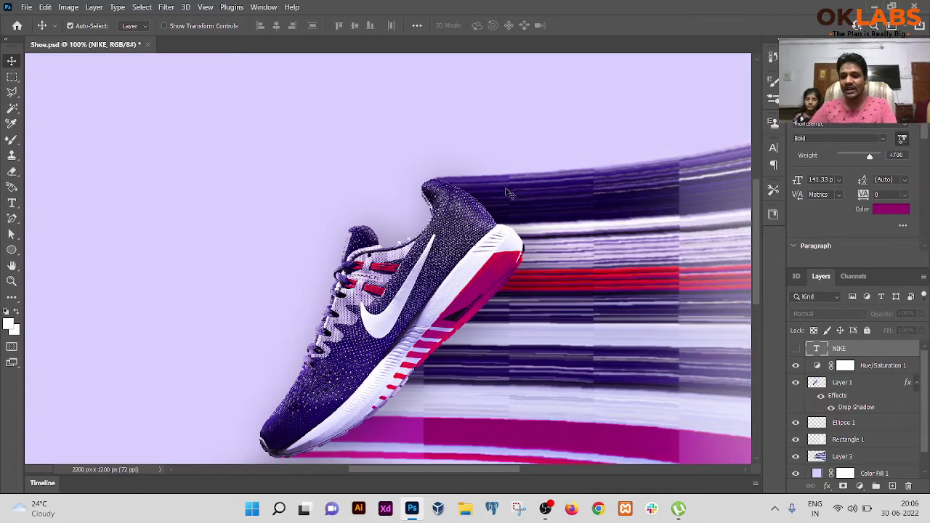
pyautogui.scroll(-5, 450, 180)
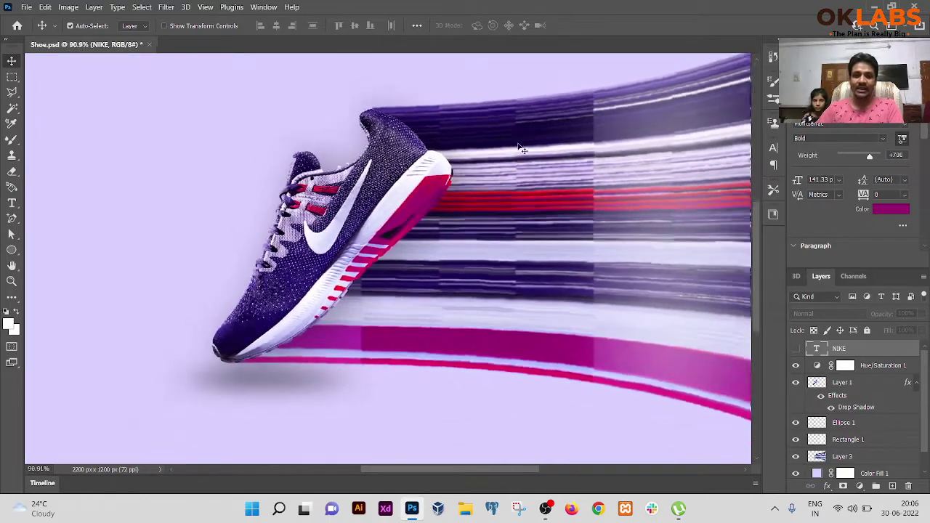
pyautogui.scroll(-3, 449, 180)
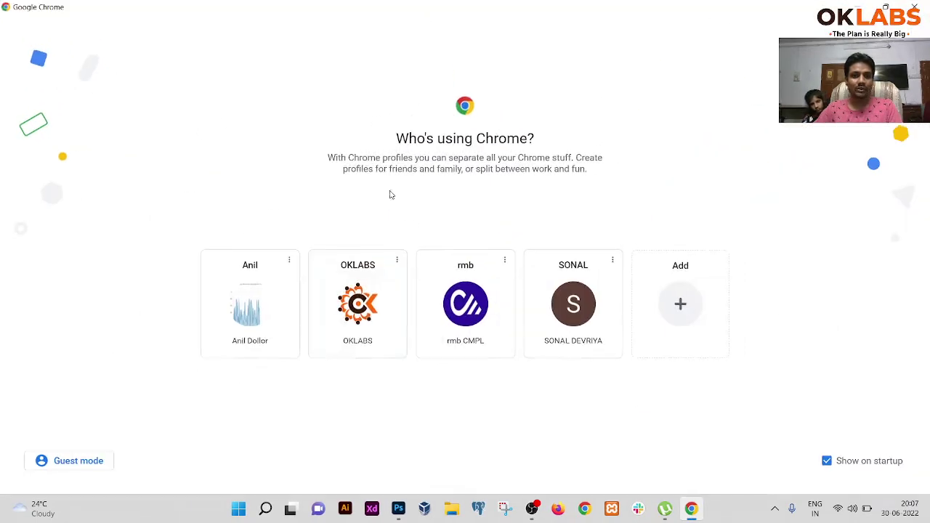
# Step: Switch to Chrome with the OKLABS profile and open google.com
pyautogui.doubleClick(424, 19)
pyautogui.click(360, 334)
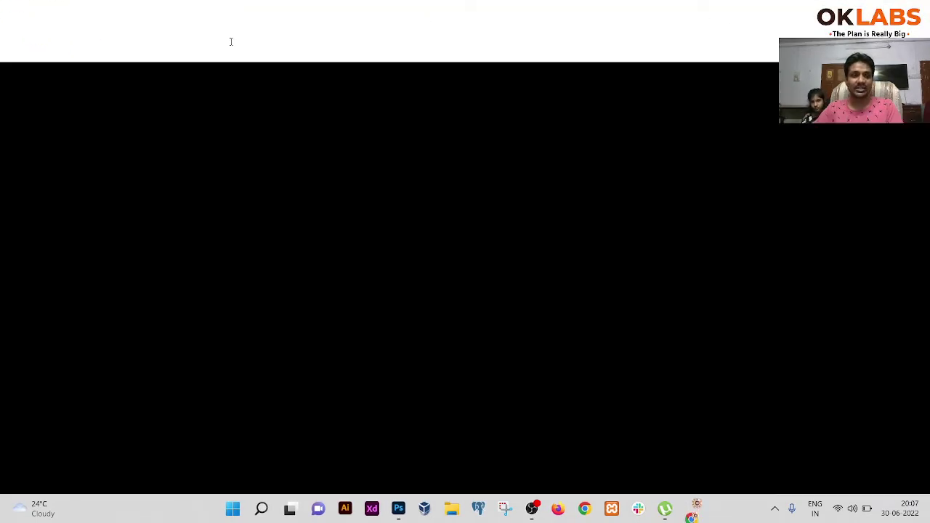
pyautogui.click(188, 25)
pyautogui.write('google.com')
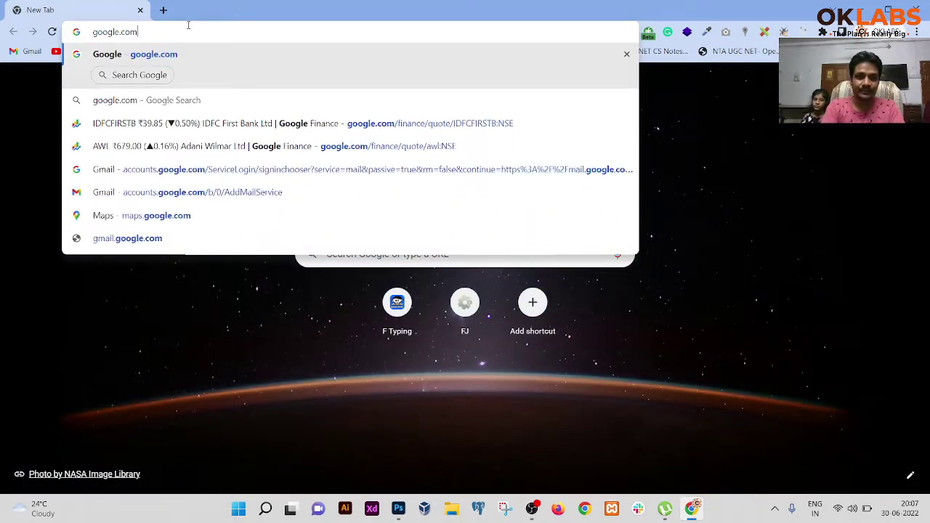
pyautogui.press('Return')
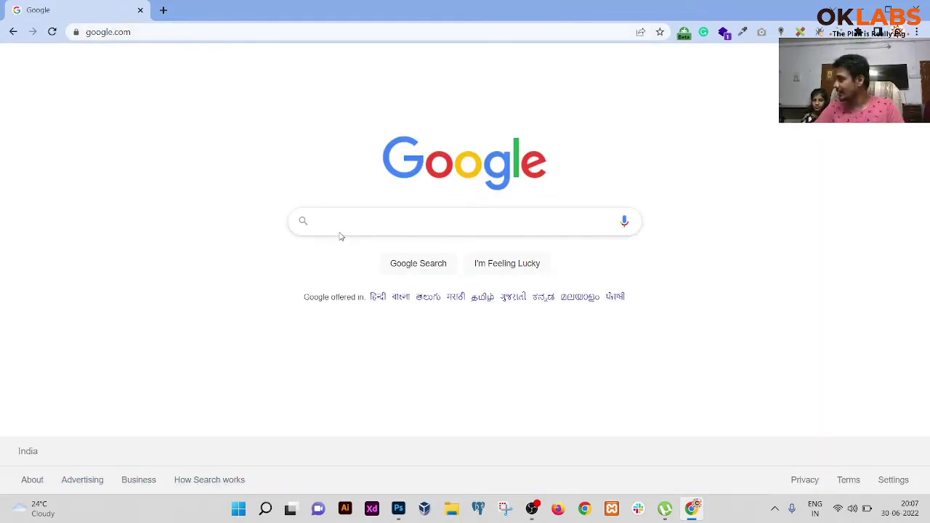
# Step: Search Google for "shoe png" and show the image results
pyautogui.write('shoe')
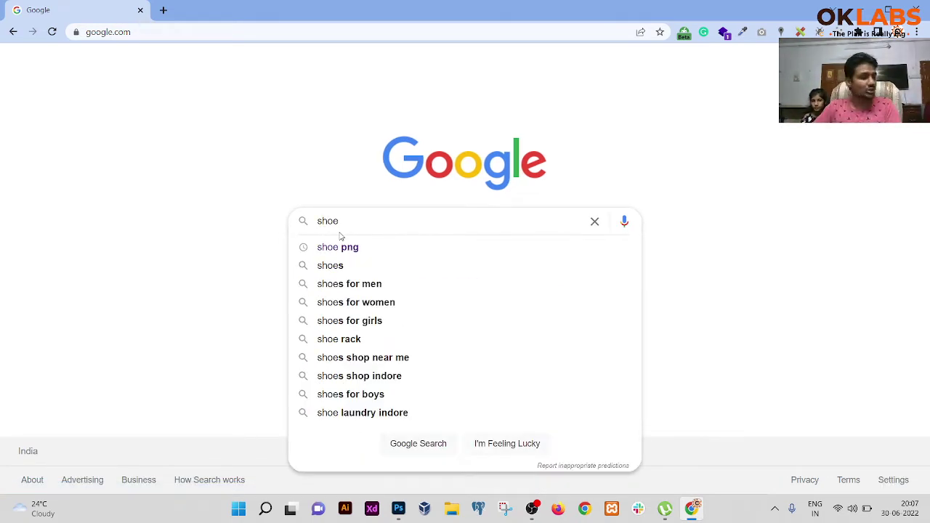
pyautogui.write(' png')
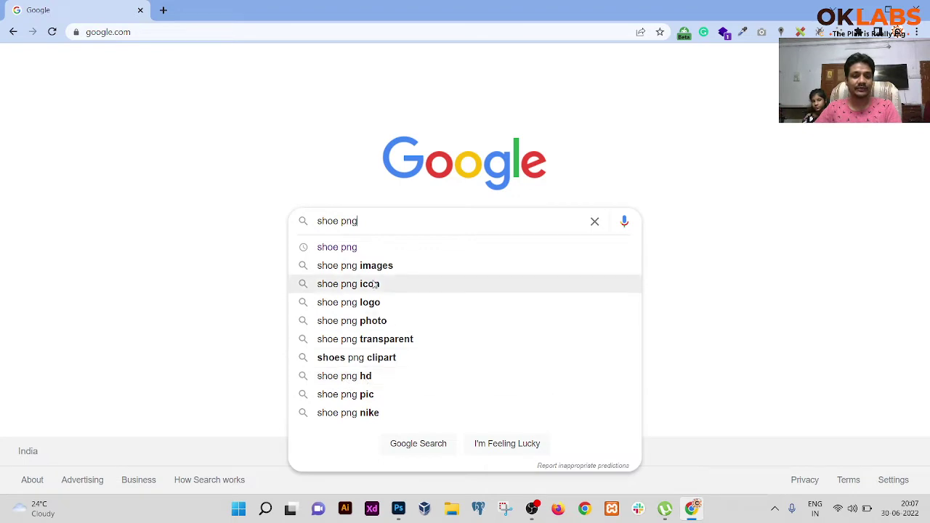
pyautogui.click(353, 249)
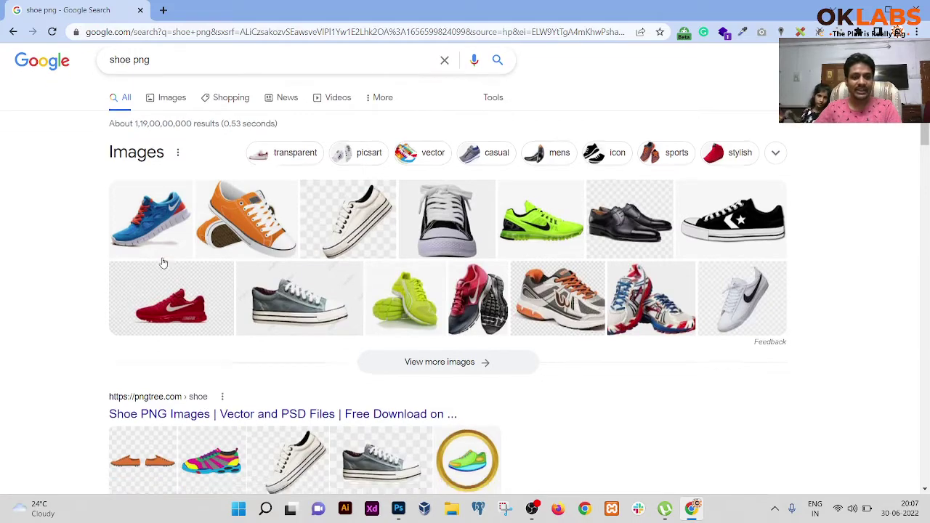
pyautogui.scroll(-6, 166, 264)
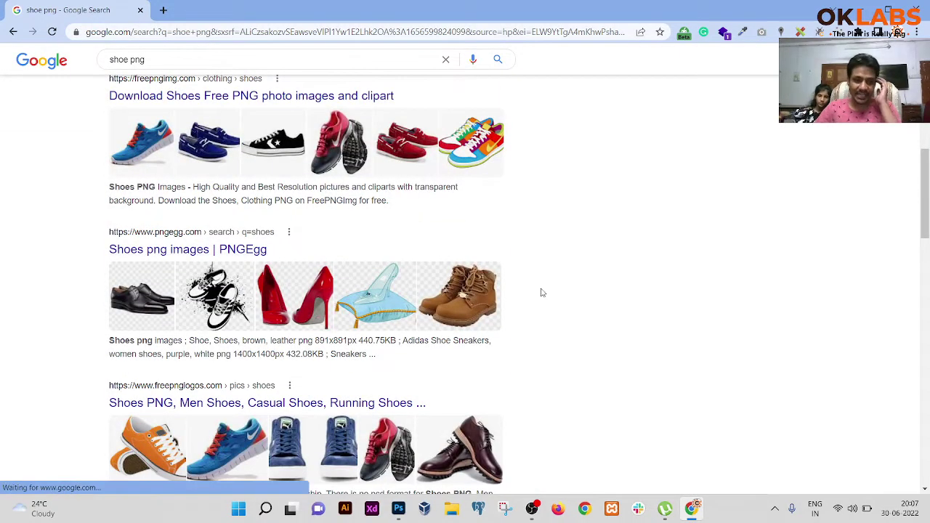
pyautogui.scroll(-2, 417, 314)
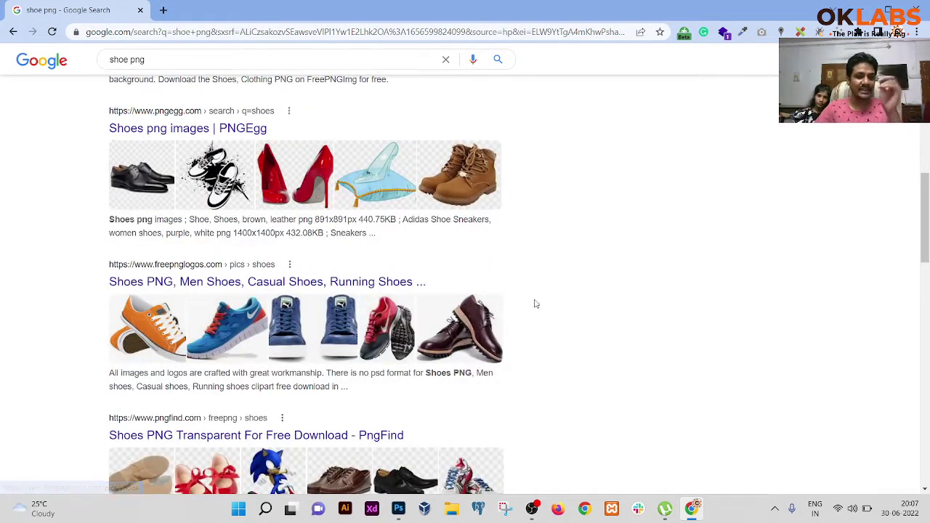
pyautogui.scroll(8, 746, 266)
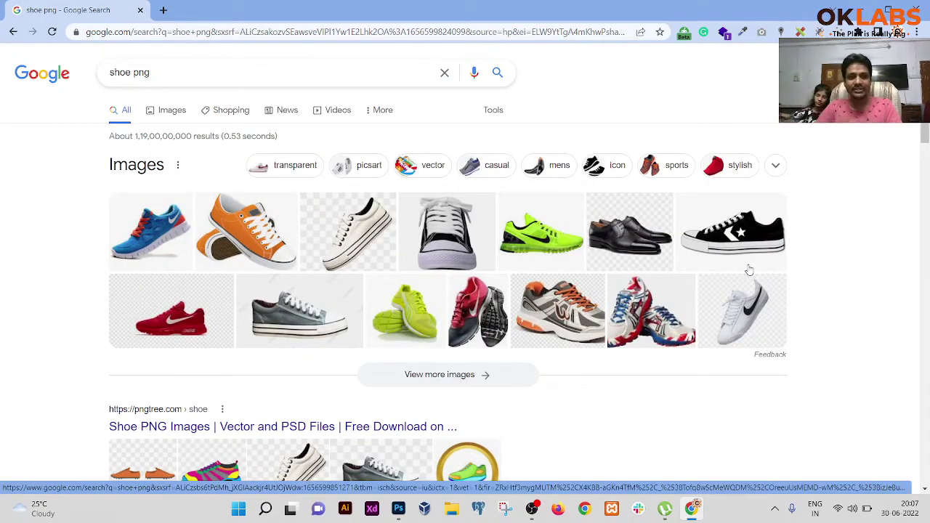
pyautogui.click(173, 111)
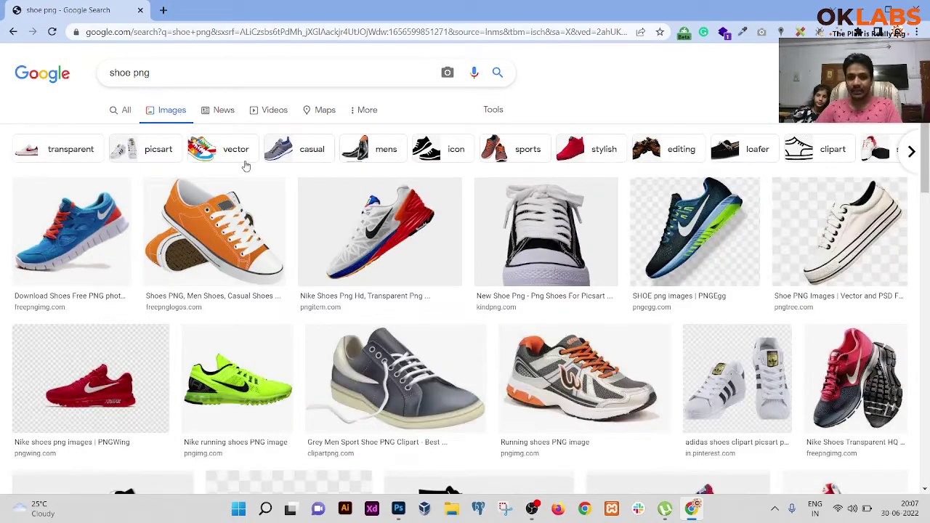
# Step: Look through the shoe image results and limit them to the Large size
pyautogui.scroll(-6, 245, 166)
pyautogui.scroll(-15, 839, 279)
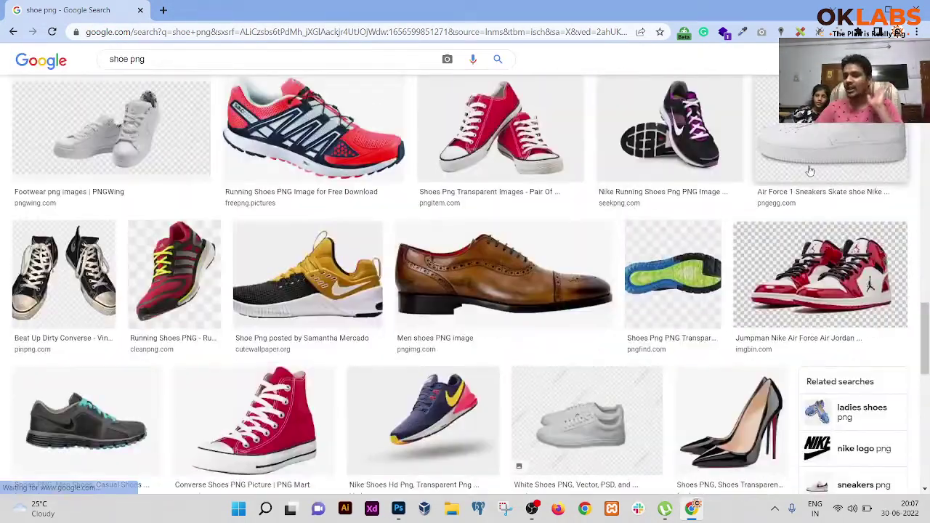
pyautogui.scroll(10, 625, 165)
pyautogui.scroll(6, 625, 165)
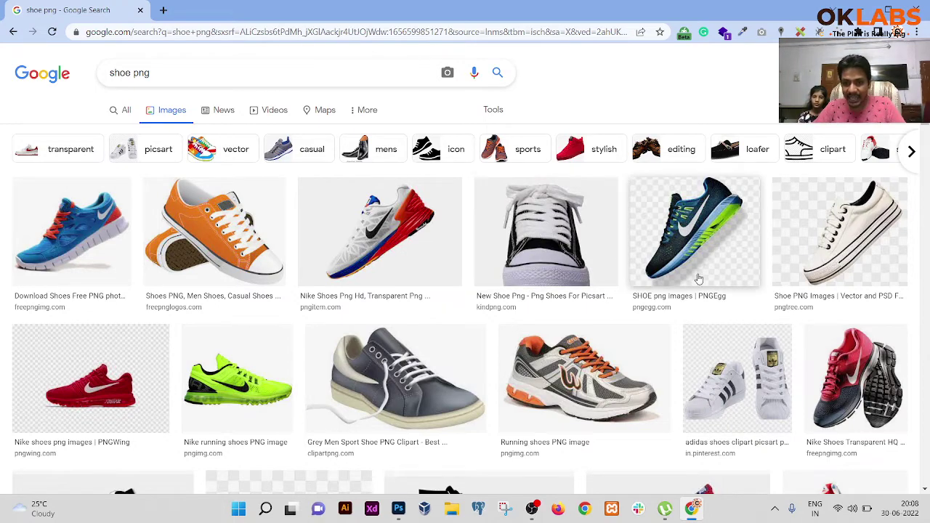
pyautogui.scroll(-3, 645, 294)
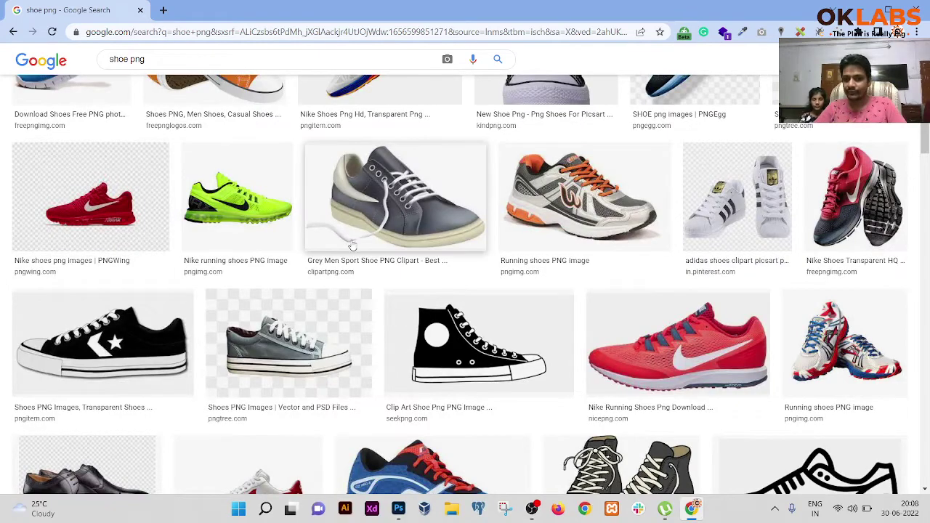
pyautogui.scroll(3, 349, 239)
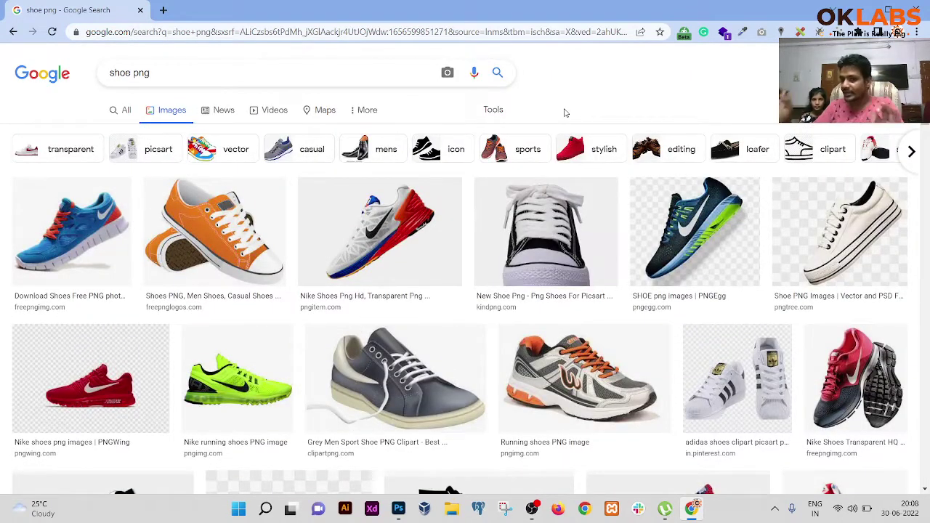
pyautogui.click(498, 109)
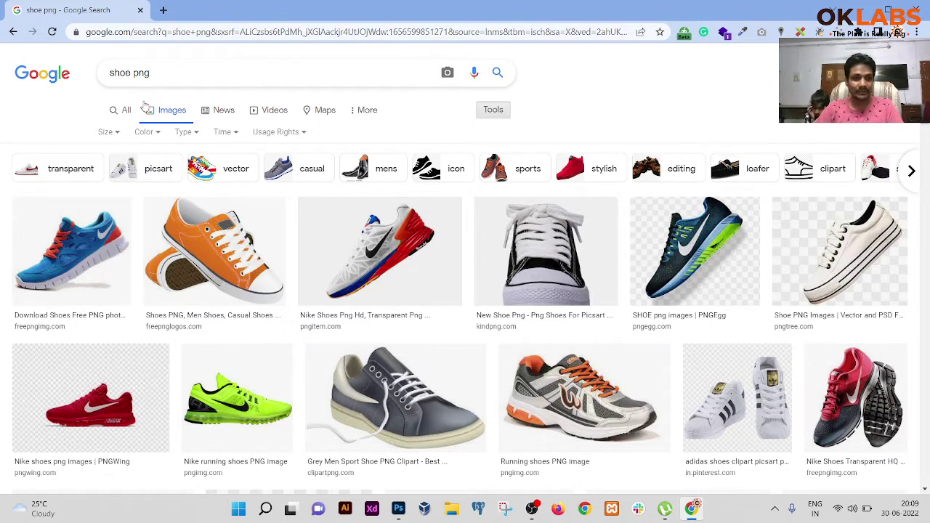
pyautogui.click(112, 133)
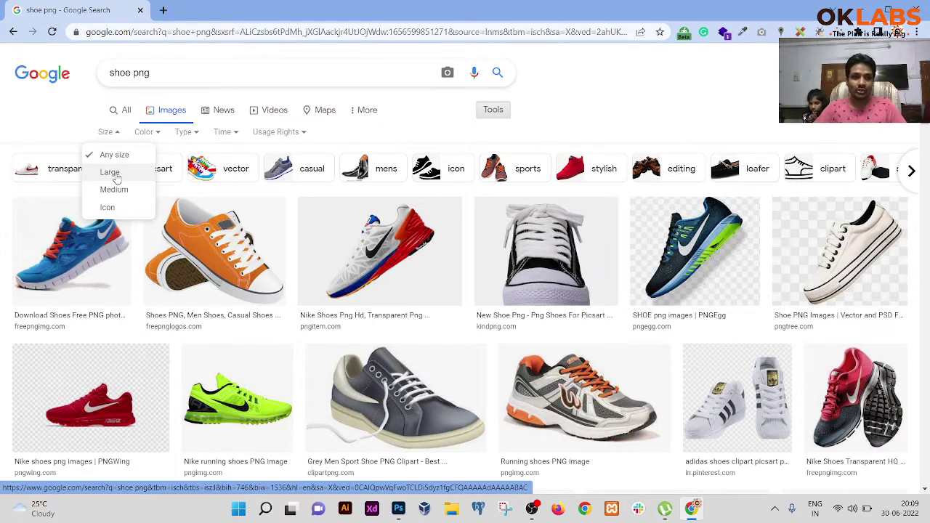
pyautogui.click(116, 179)
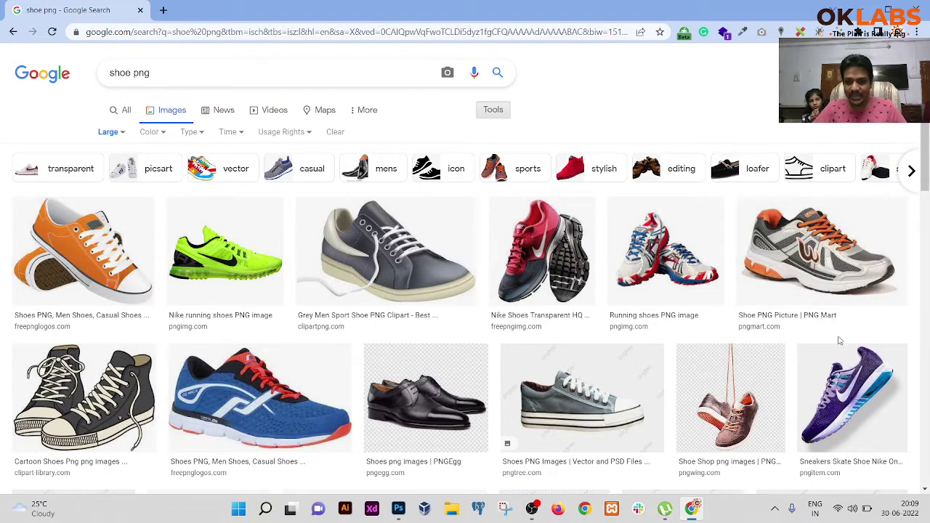
# Step: Browse the large shoe images and compare the pictures for a suitable sports shoe
pyautogui.scroll(-4, 821, 254)
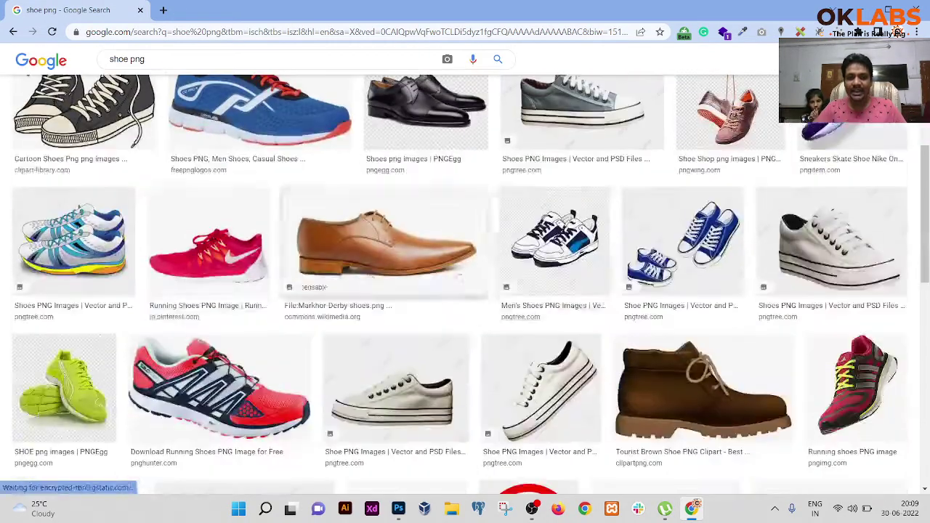
pyautogui.scroll(-5, 404, 327)
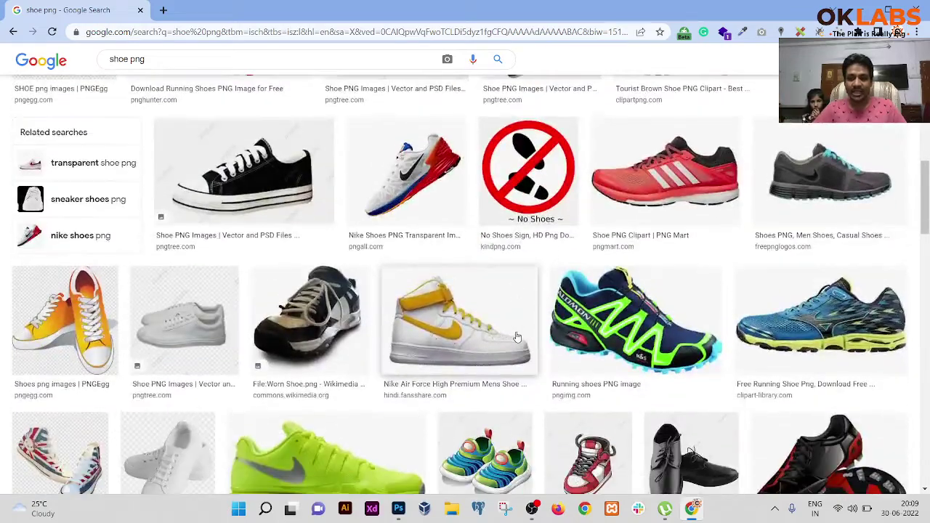
pyautogui.scroll(9, 516, 337)
pyautogui.scroll(-5, 615, 308)
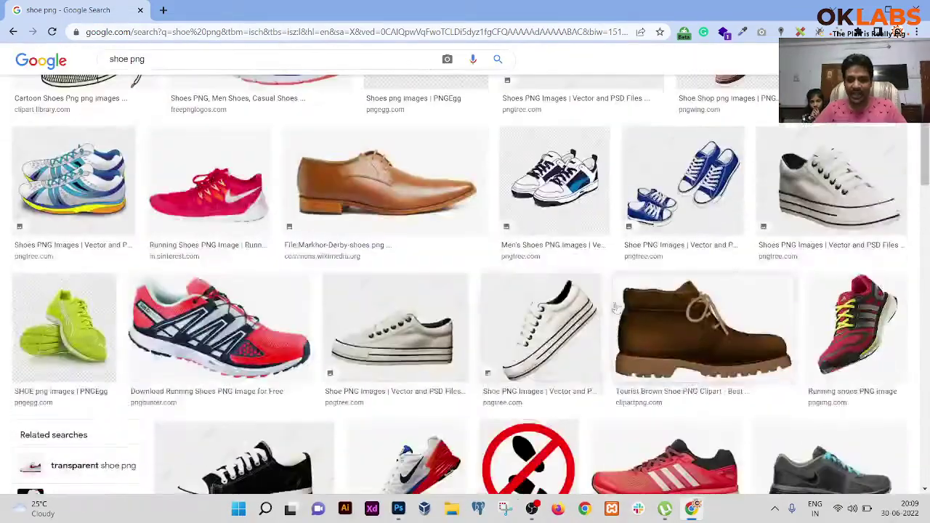
pyautogui.scroll(-1, 616, 309)
pyautogui.scroll(2, 631, 314)
pyautogui.scroll(-3, 632, 318)
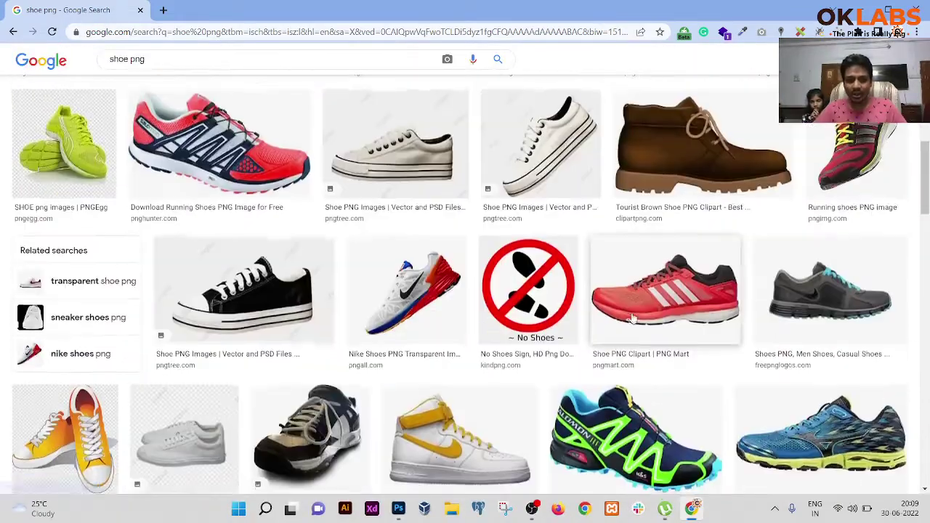
pyautogui.scroll(-7, 632, 317)
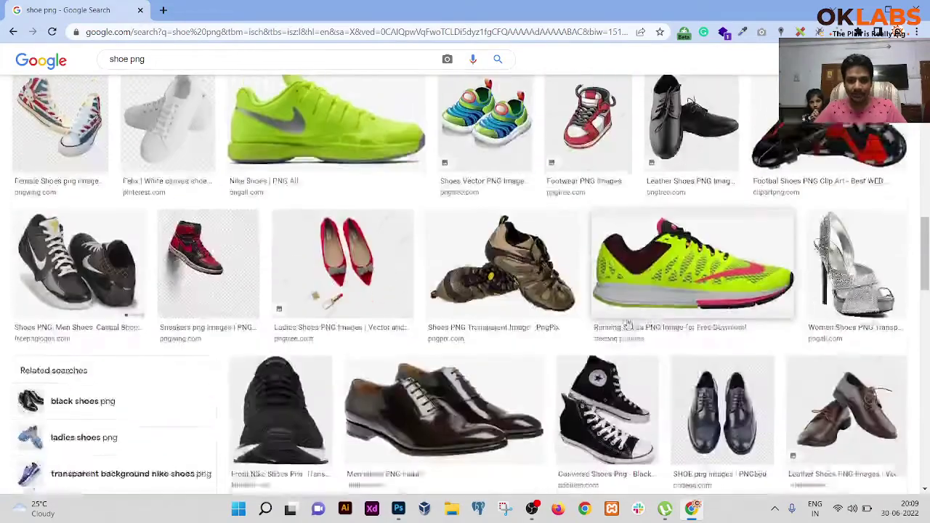
pyautogui.scroll(-3, 627, 324)
pyautogui.scroll(3, 627, 324)
pyautogui.scroll(-2, 476, 322)
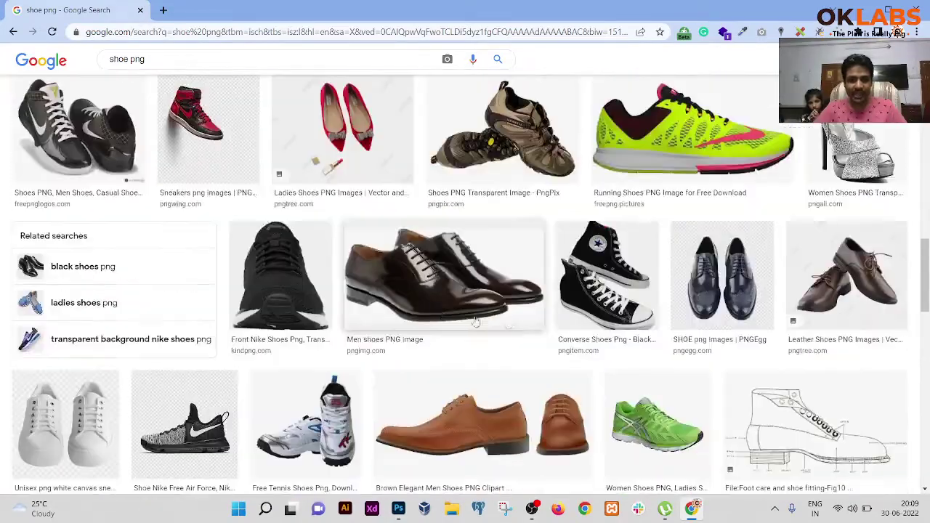
pyautogui.scroll(4, 704, 311)
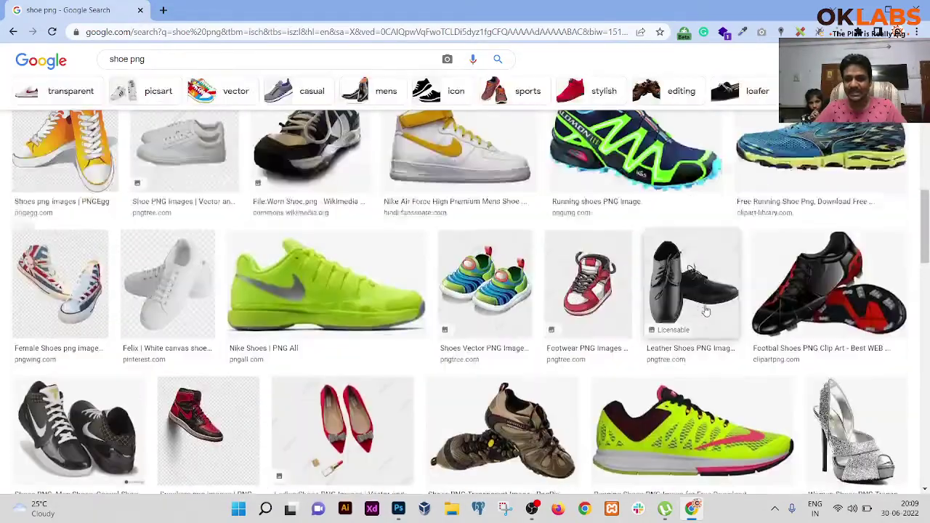
pyautogui.scroll(-9, 705, 311)
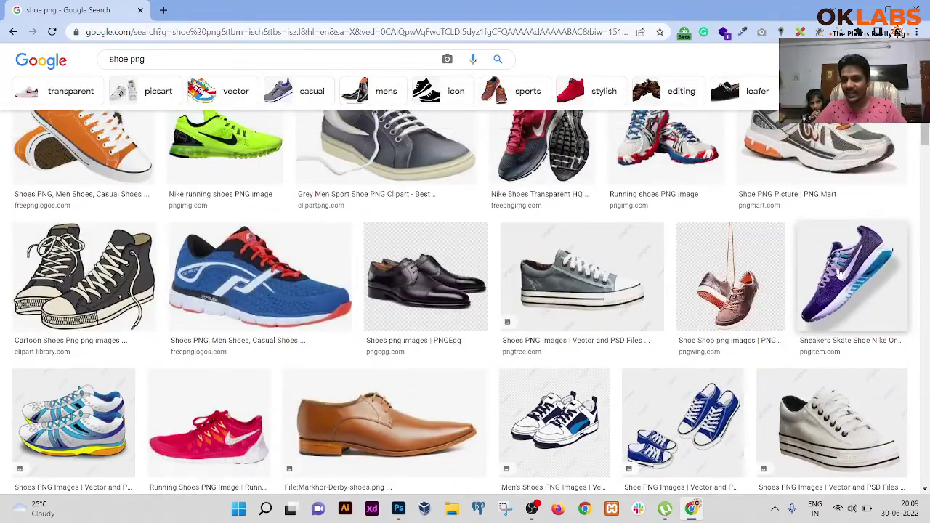
pyautogui.scroll(-3, 354, 300)
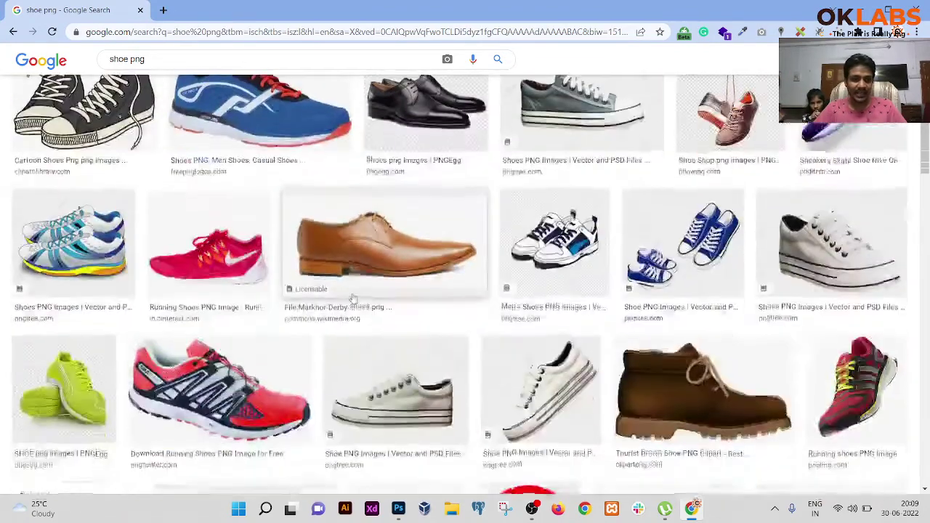
pyautogui.scroll(2, 353, 299)
pyautogui.scroll(-3, 207, 323)
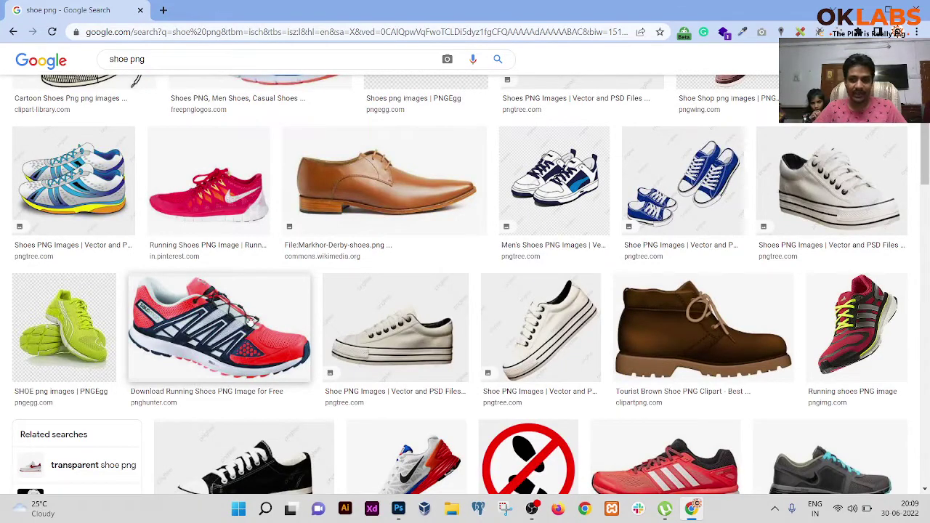
pyautogui.scroll(5, 249, 320)
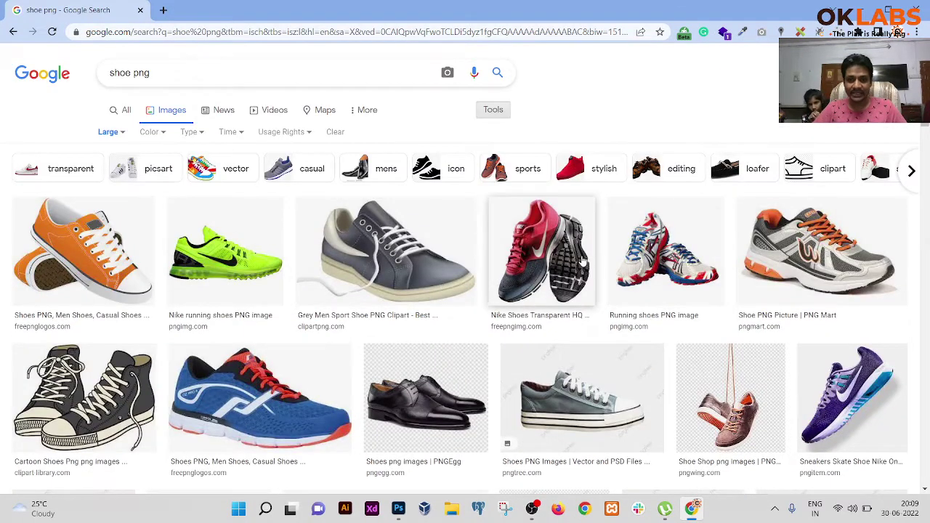
# Step: Open the preview of the red and navy Salomon running shoe and visit its PNGHunter page
pyautogui.scroll(-3, 269, 287)
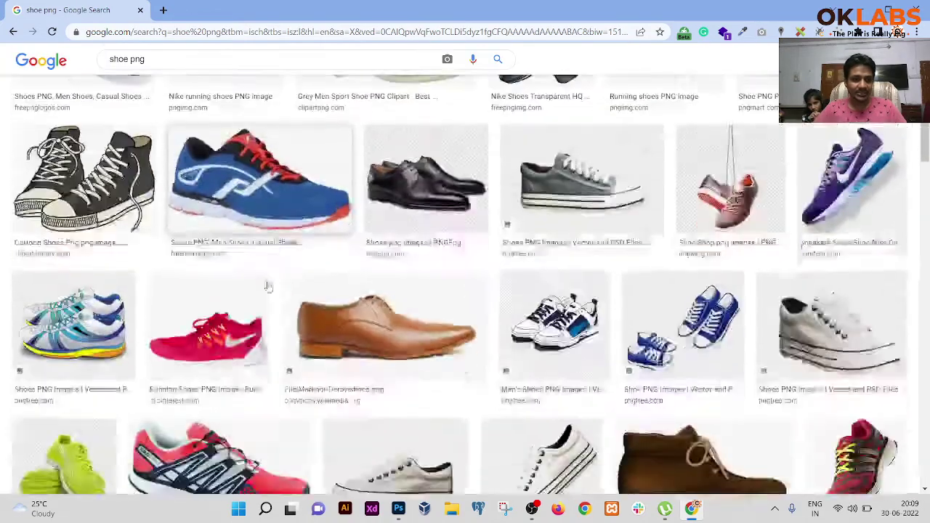
pyautogui.scroll(-2, 268, 287)
pyautogui.click(186, 336)
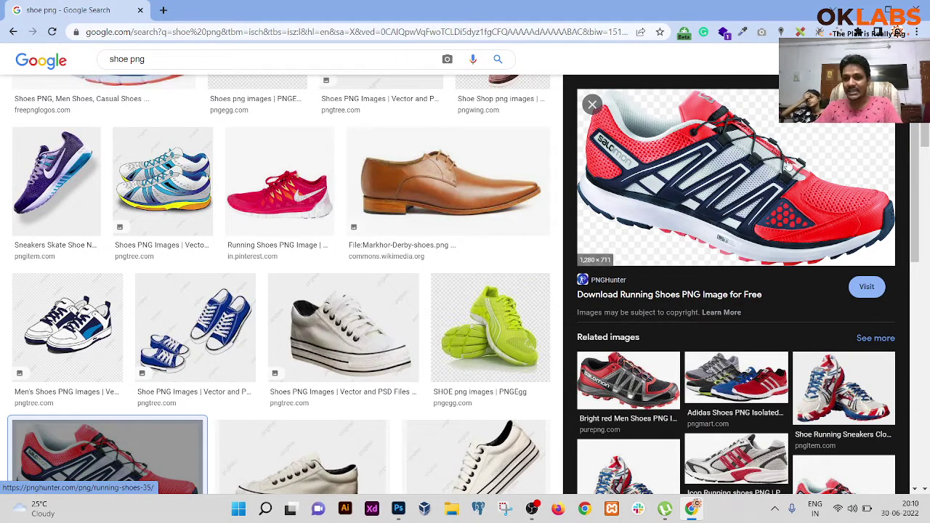
pyautogui.click(695, 192)
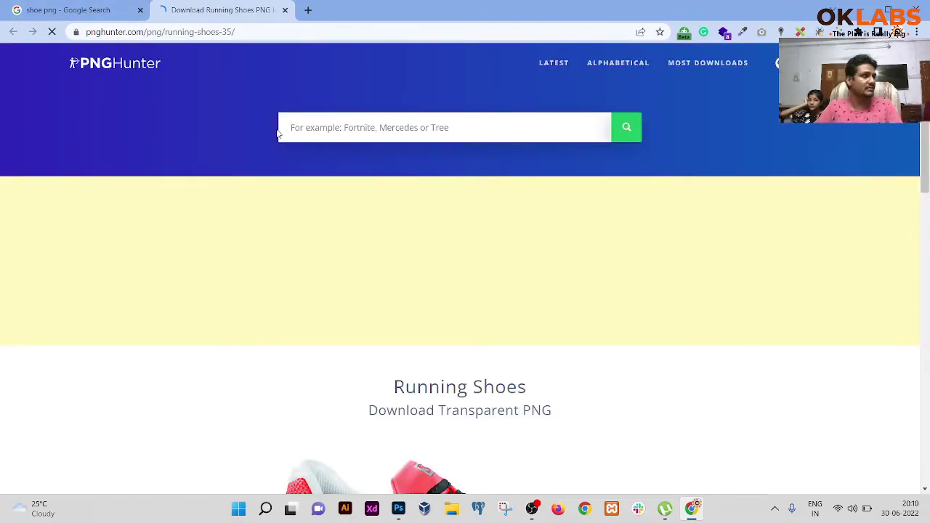
pyautogui.scroll(-4, 465, 261)
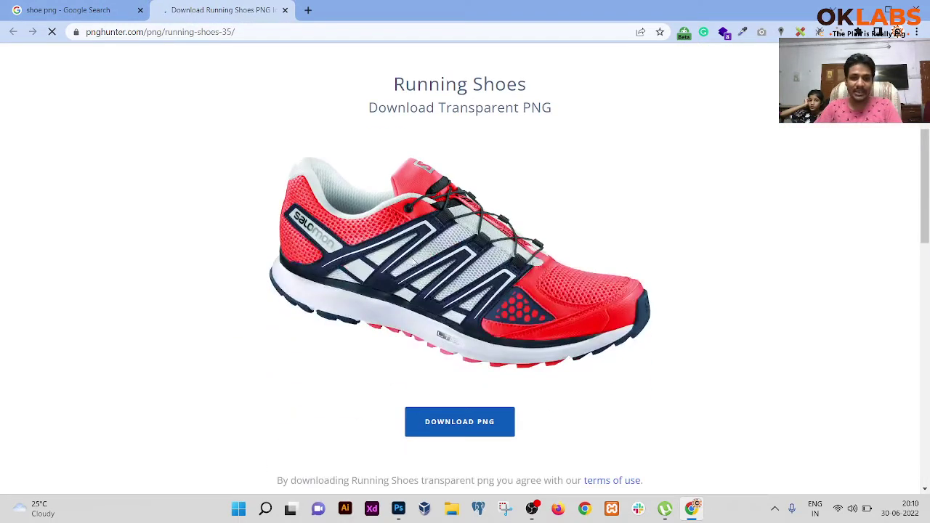
# Step: Open the Running Shoes image from the PNGHunter page in a new tab and switch to it
pyautogui.rightClick(448, 262)
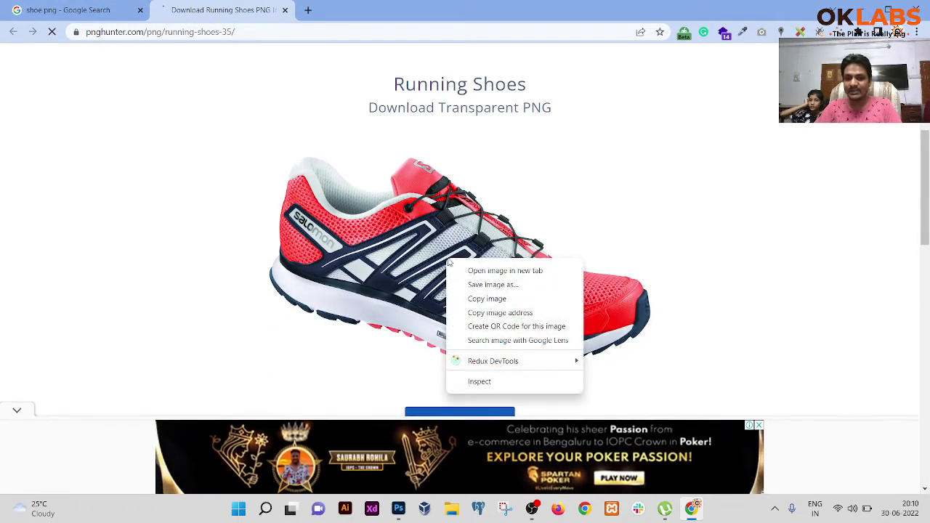
pyautogui.click(494, 271)
pyautogui.hotkey('ctrl', 'Tab')
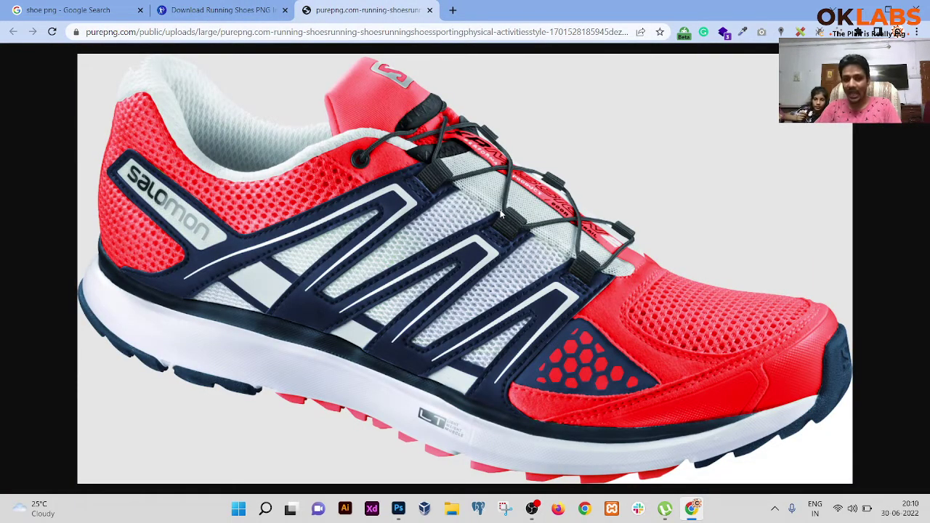
# Step: Start saving the running shoe image and choose the student's personal folder on Data (D:) as the destination
pyautogui.rightClick(443, 203)
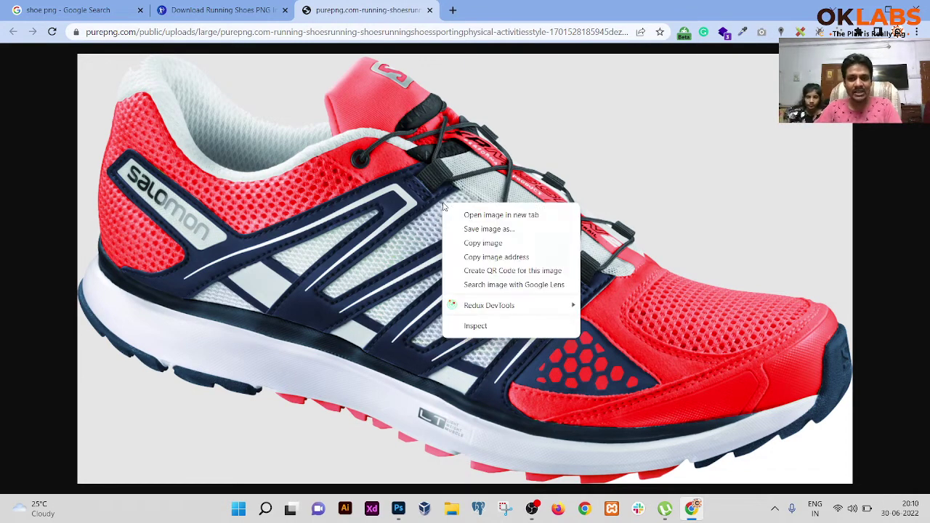
pyautogui.click(486, 231)
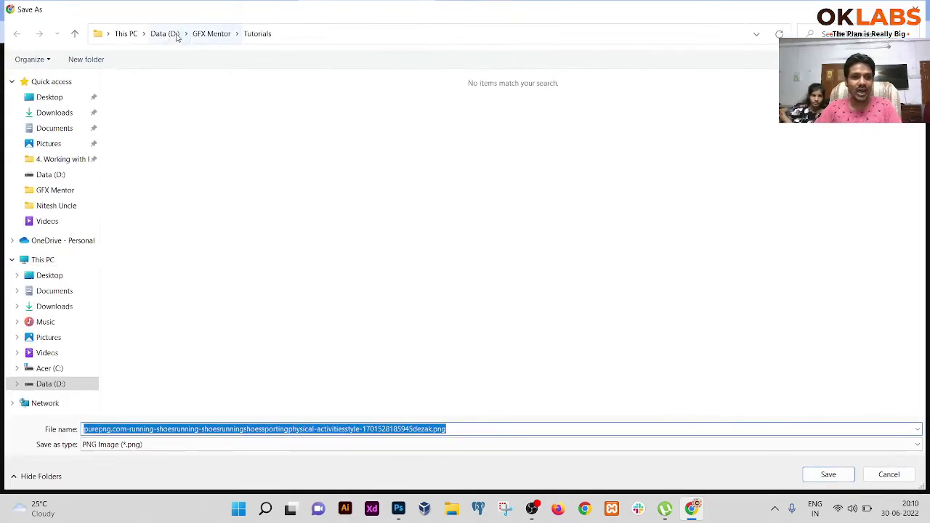
pyautogui.click(176, 37)
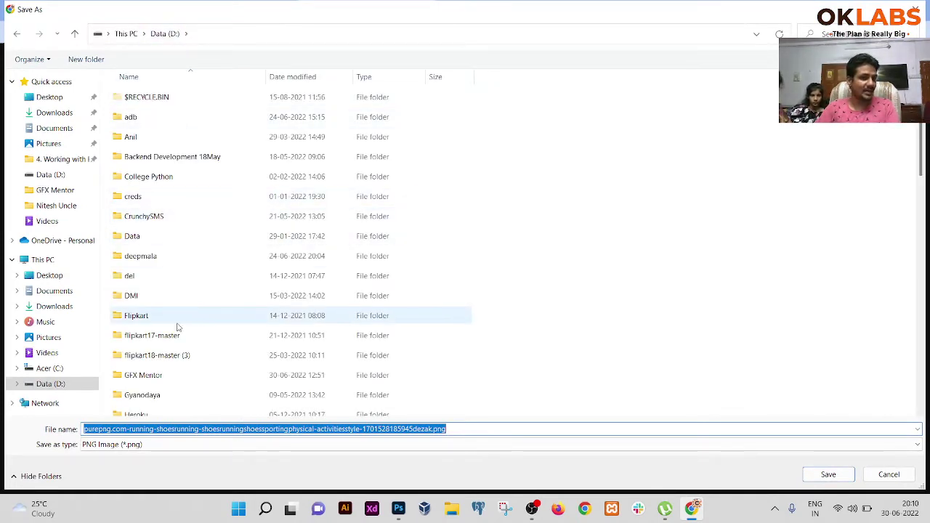
pyautogui.doubleClick(138, 255)
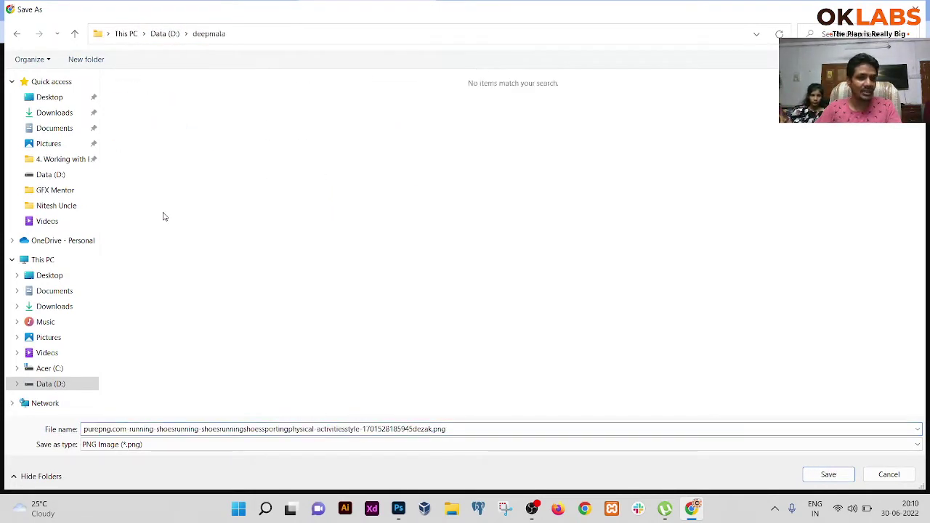
# Step: Replace the long file name with shoe, keeping the .png extension, and save the image
pyautogui.click(465, 428)
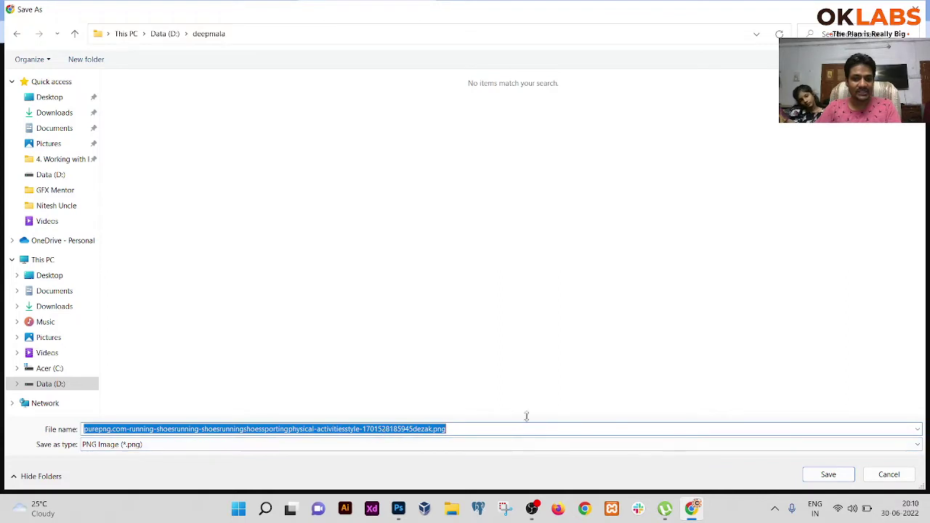
pyautogui.click(477, 426)
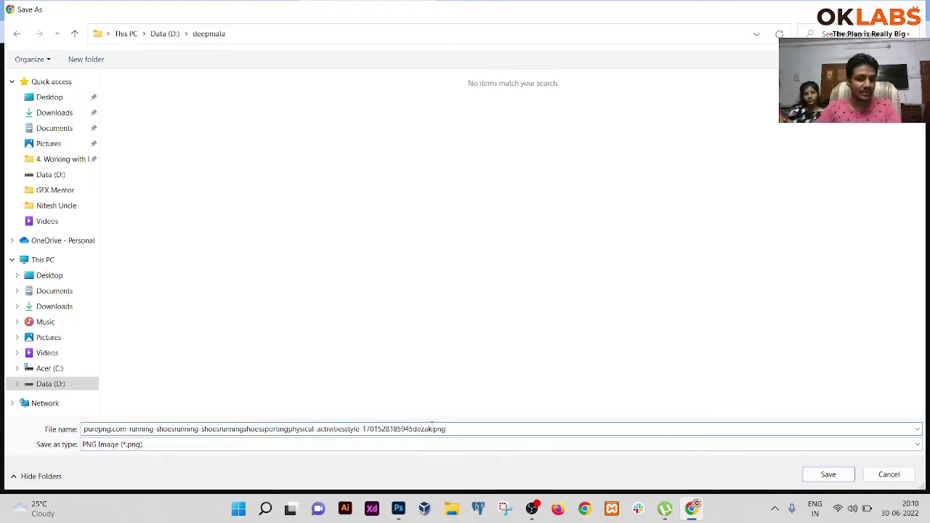
pyautogui.moveTo(431, 429); pyautogui.dragTo(2, 342)
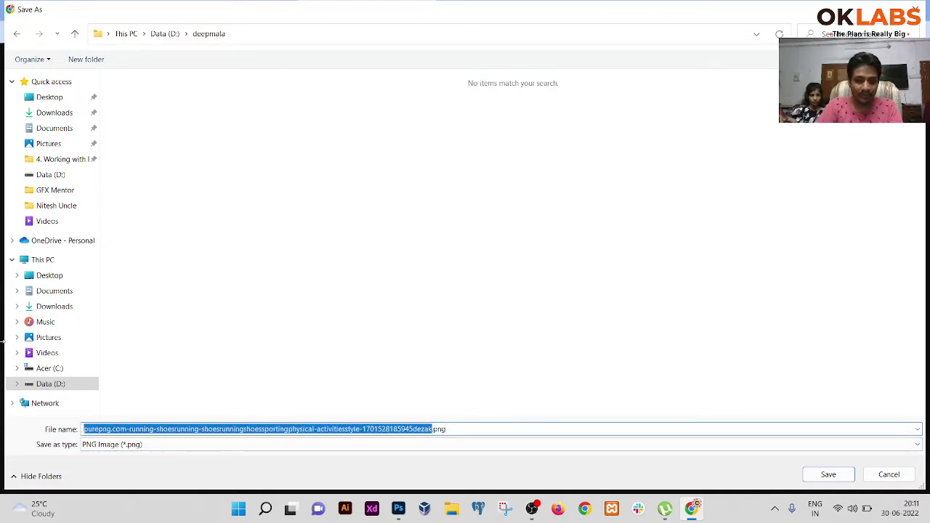
pyautogui.click(445, 431)
pyautogui.doubleClick(456, 428)
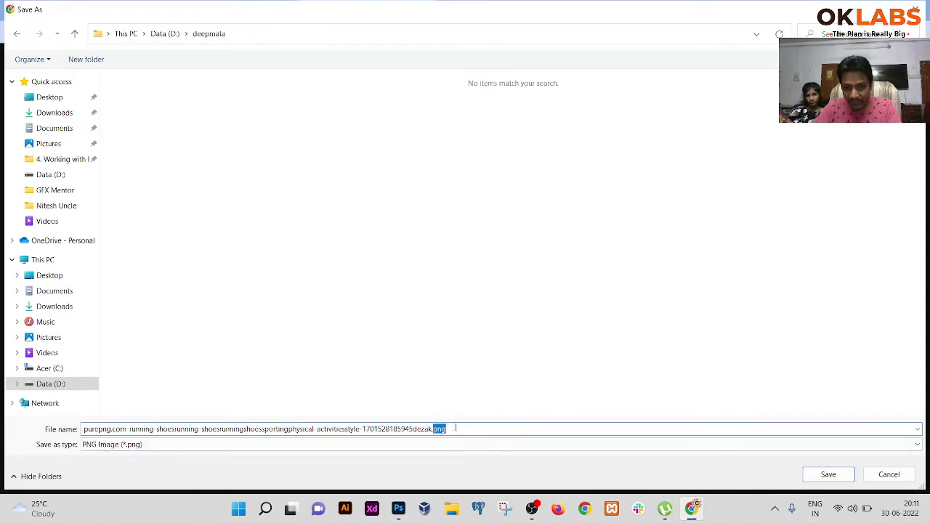
pyautogui.click(469, 428)
pyautogui.doubleClick(478, 427)
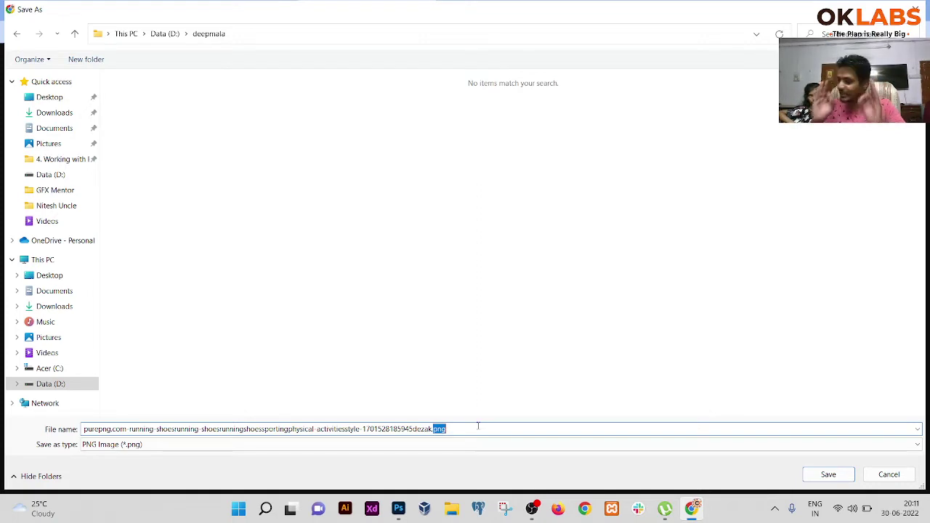
pyautogui.click(478, 426)
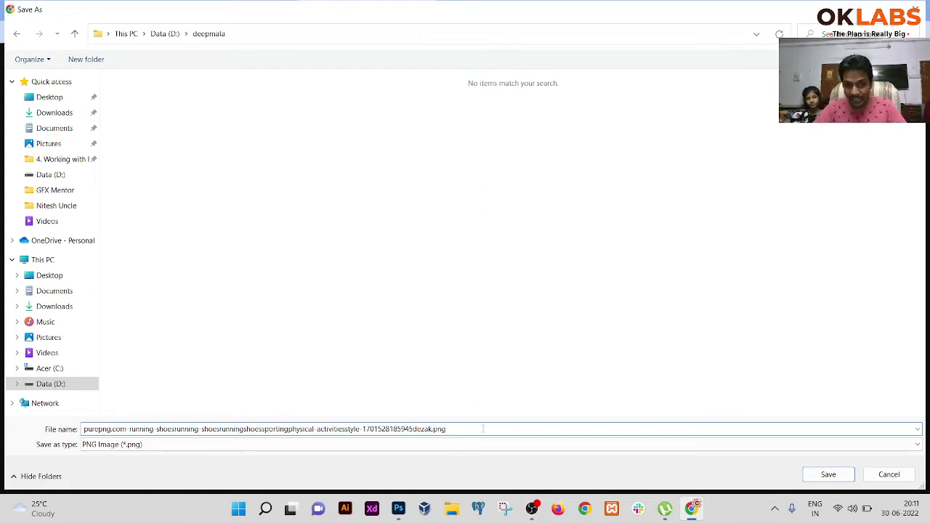
pyautogui.moveTo(432, 424); pyautogui.dragTo(483, 420)
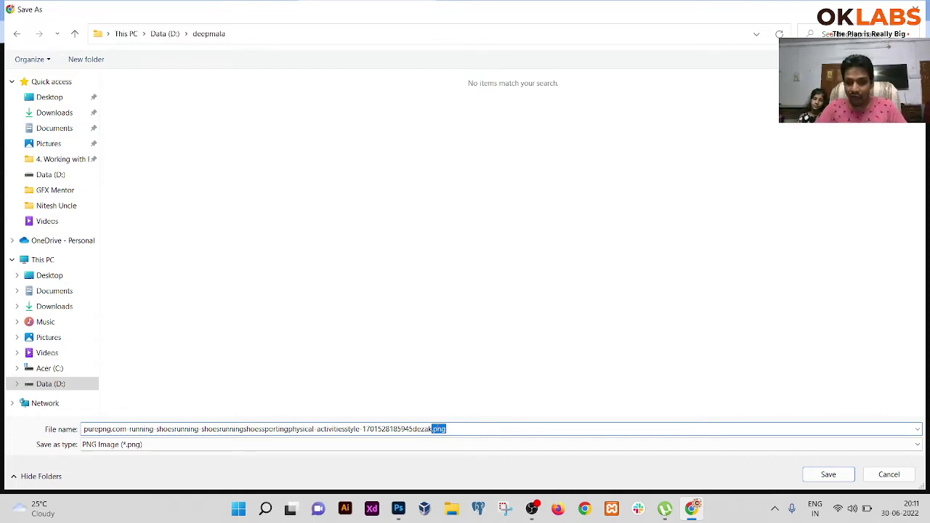
pyautogui.click(434, 429)
pyautogui.moveTo(432, 429); pyautogui.dragTo(35, 361)
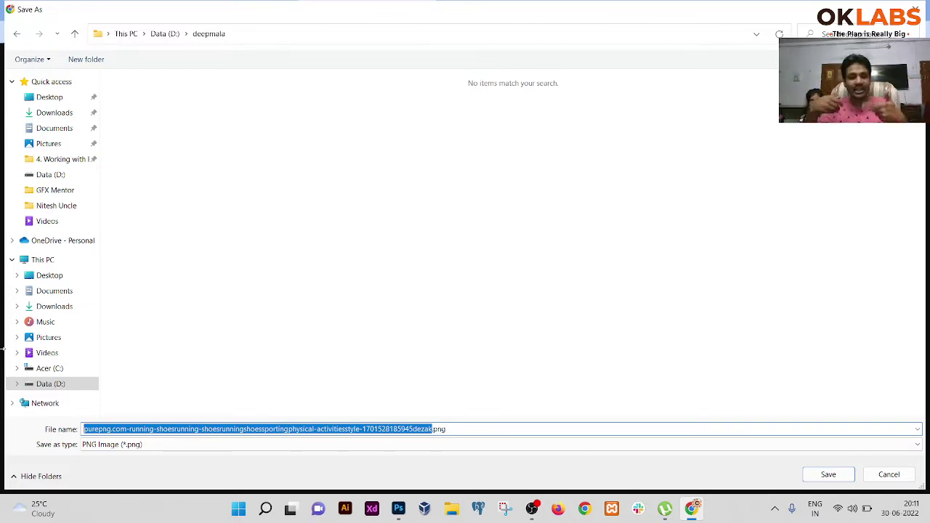
pyautogui.write('shoe')
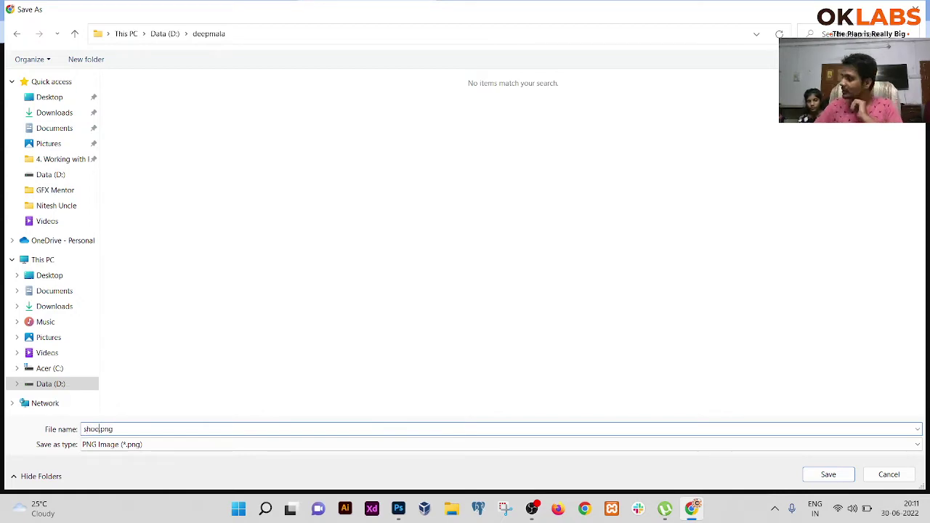
pyautogui.press('Return')
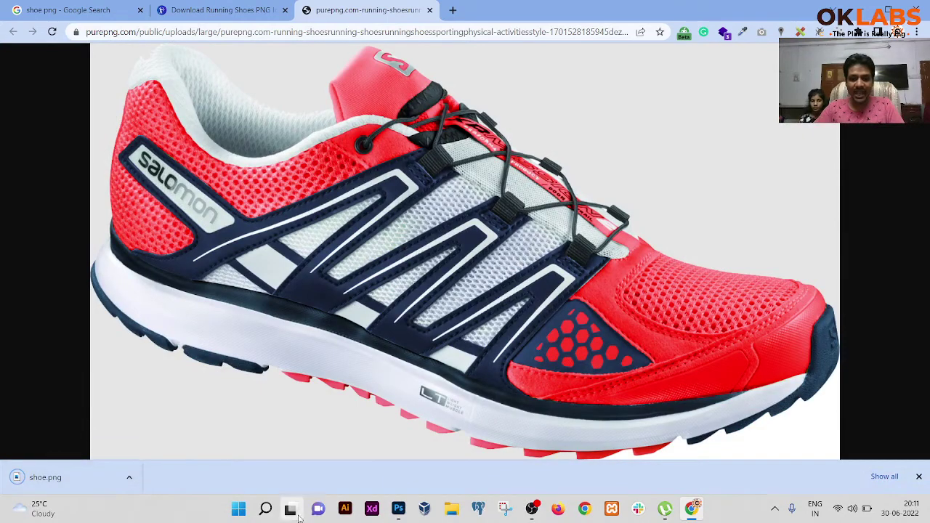
# Step: Switch to Photoshop, close Shoe.psd without saving its changes, and open the New Document dialog
pyautogui.click(398, 507)
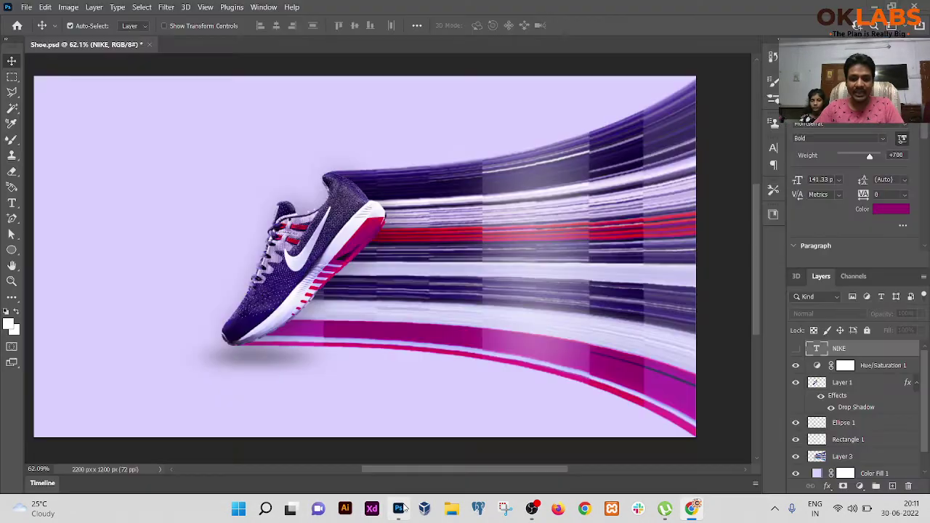
pyautogui.click(149, 44)
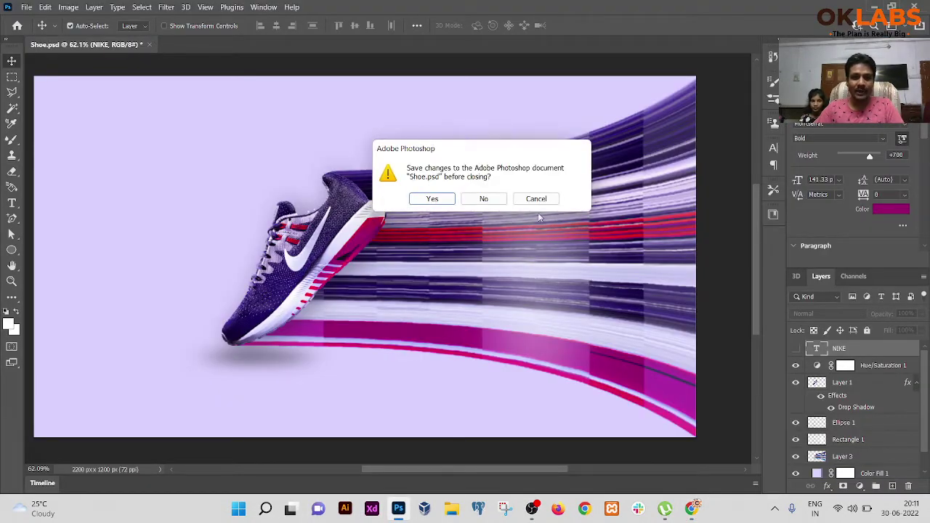
pyautogui.click(485, 201)
pyautogui.click(25, 9)
pyautogui.click(30, 20)
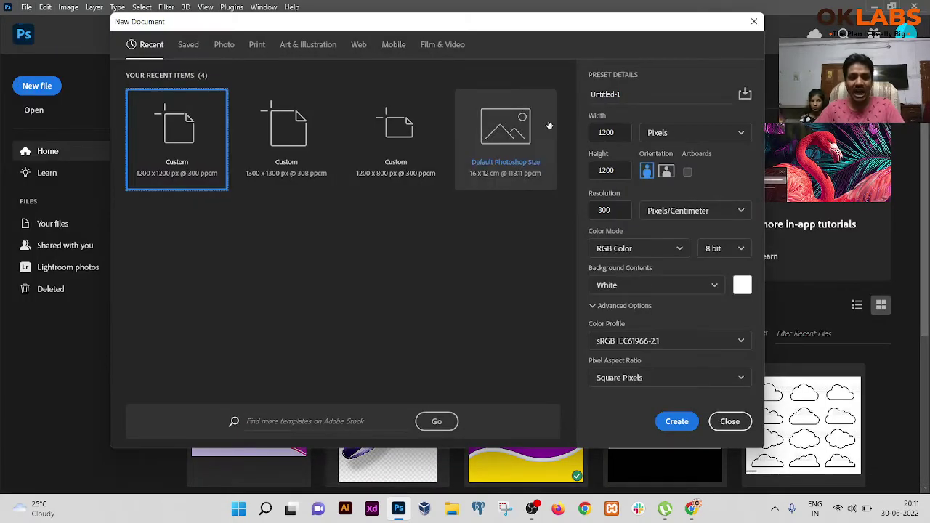
# Step: Launch Notepad through the Windows Run dialog and enlarge the text display to 500%
pyautogui.press('super+r')
pyautogui.write('no')
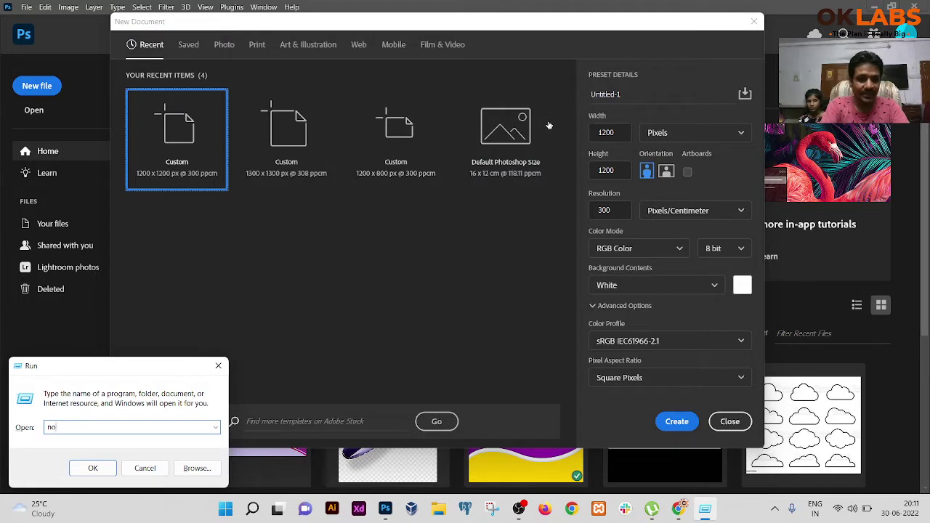
pyautogui.write('yep')
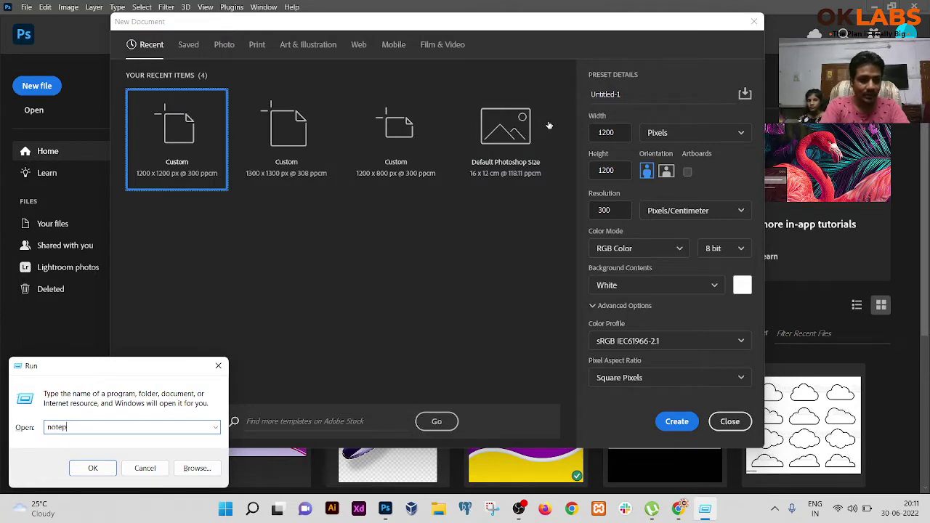
pyautogui.write('ad')
pyautogui.press('Return')
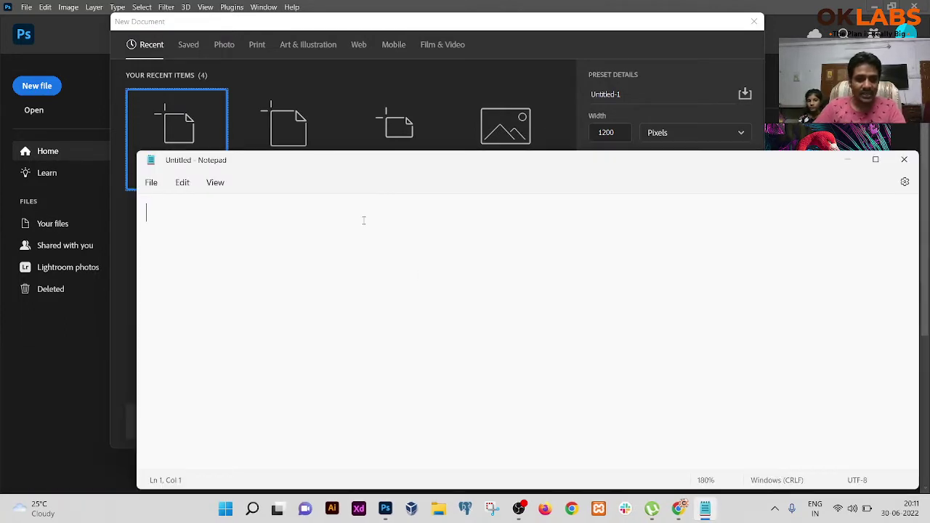
pyautogui.scroll(20, 357, 236)
# Step: Write "Artboard/Canvas/Workspace" in the blank note and minimize Notepad
pyautogui.write('Art')
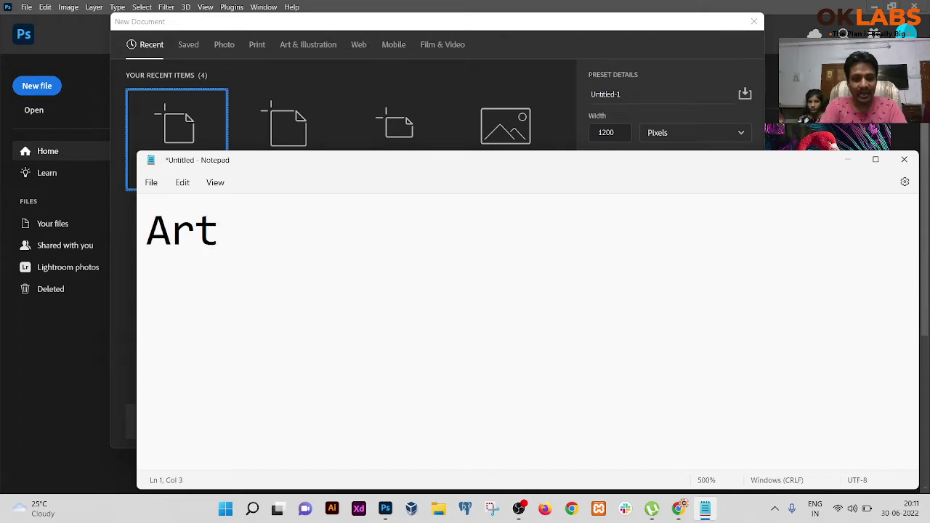
pyautogui.write('board')
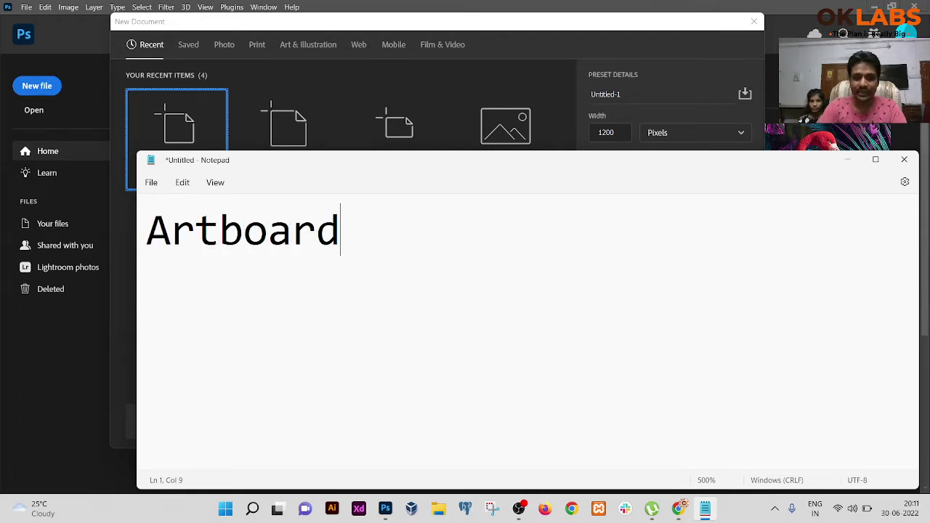
pyautogui.write('/')
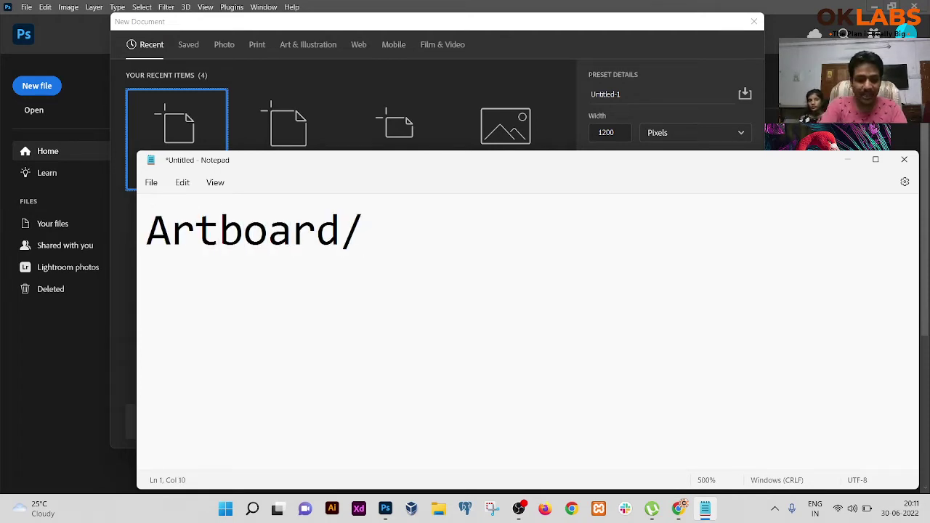
pyautogui.write('Canvas')
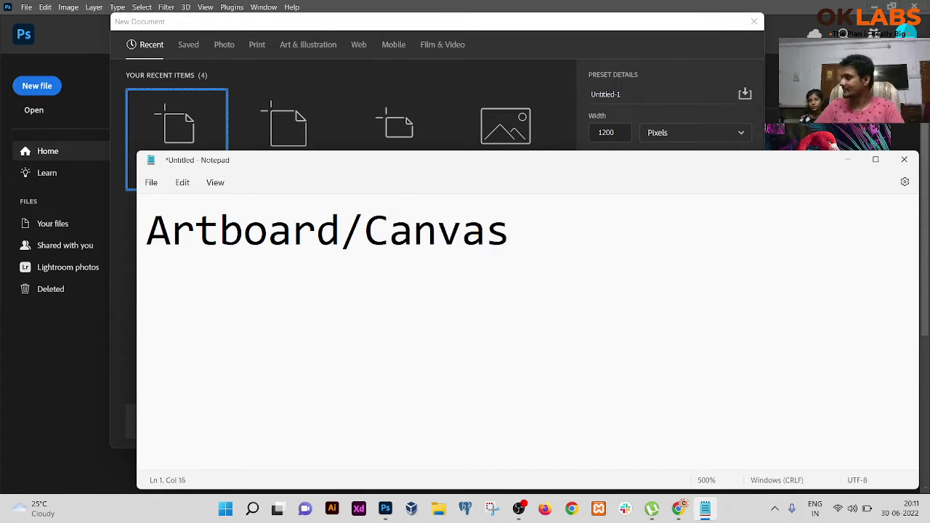
pyautogui.write('/')
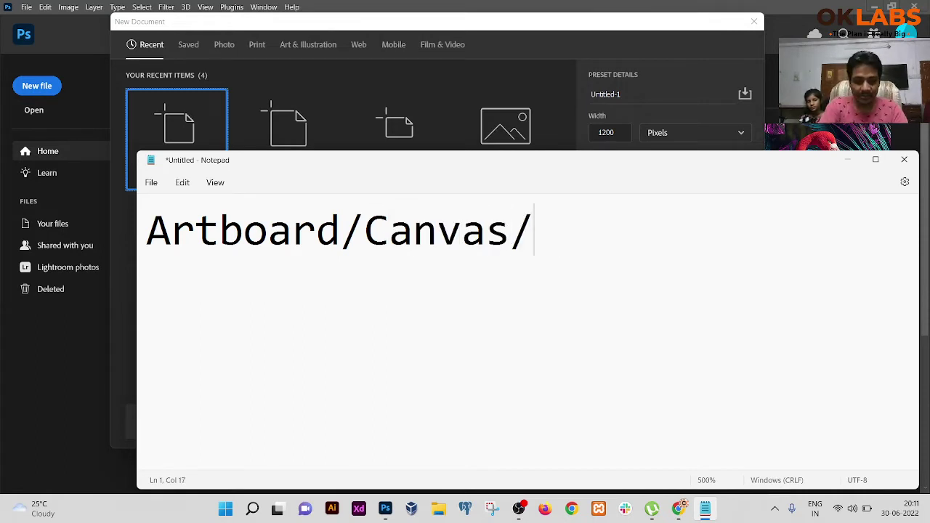
pyautogui.write('Workspace')
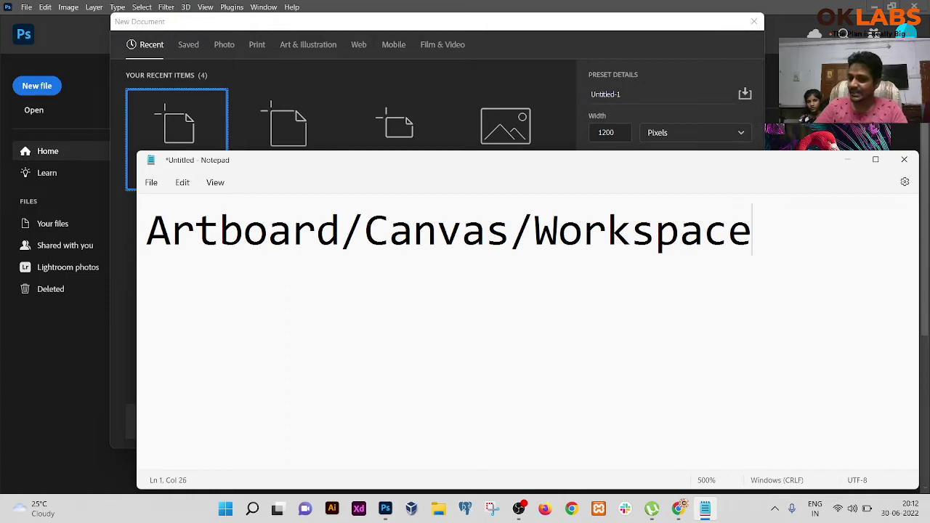
pyautogui.click(845, 162)
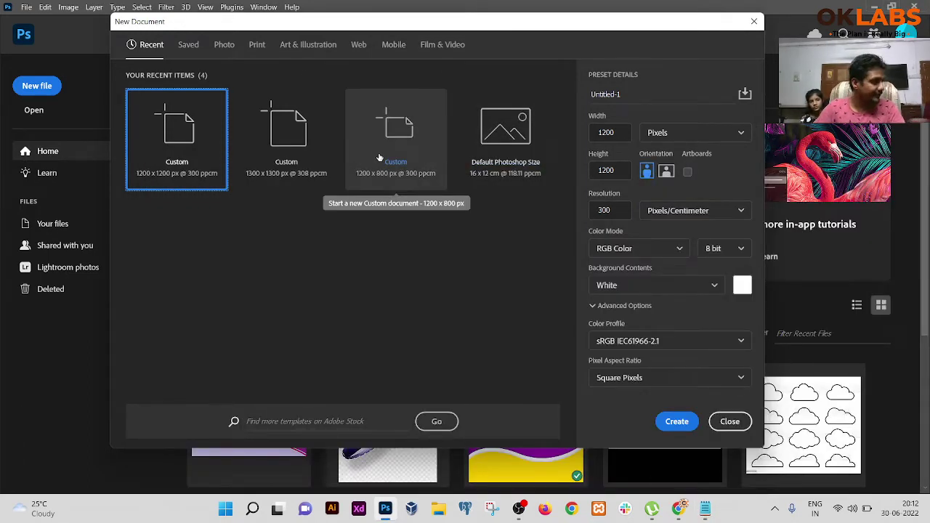
# Step: Review the words Artboard, Canvas and Workspace in the note, highlighting each and comparing them with Photoshop's New Document dialog
pyautogui.hotkey('alt', 'Tab')
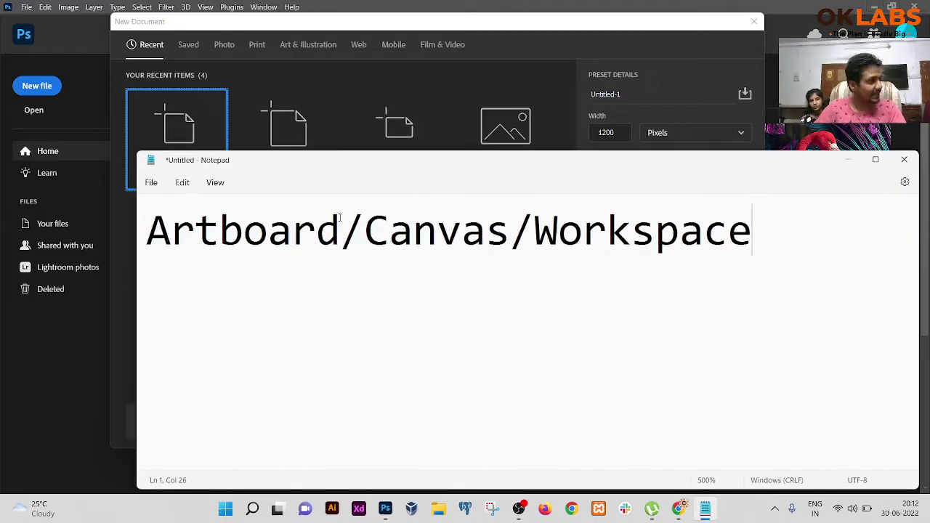
pyautogui.hotkey('alt', 'Tab')
pyautogui.hotkey('alt', 'Tab')
pyautogui.moveTo(340, 222); pyautogui.dragTo(145, 204)
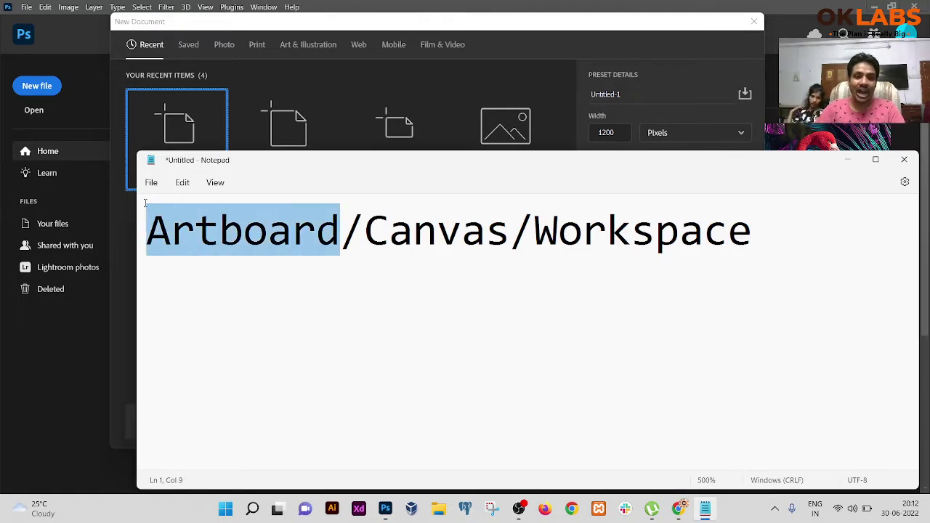
pyautogui.hotkey('alt', 'Tab')
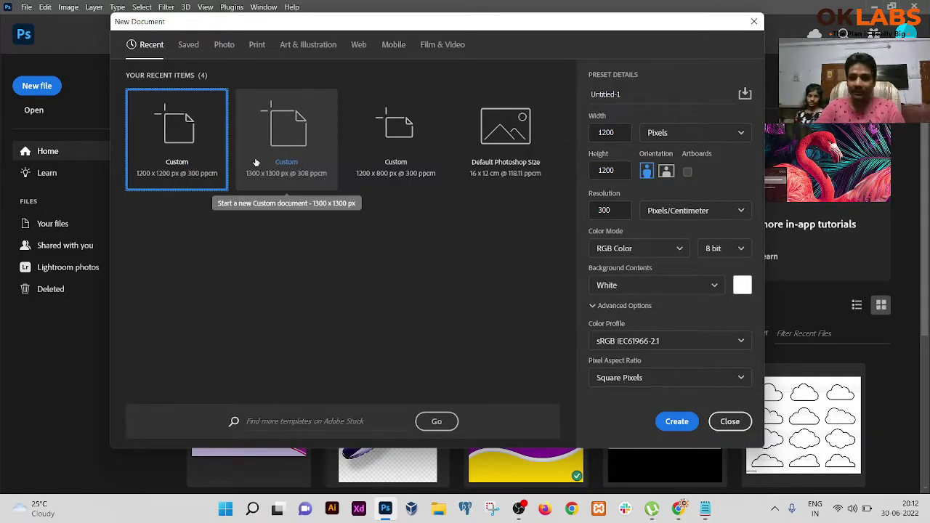
pyautogui.hotkey('alt', 'Tab')
pyautogui.moveTo(509, 231); pyautogui.dragTo(364, 231)
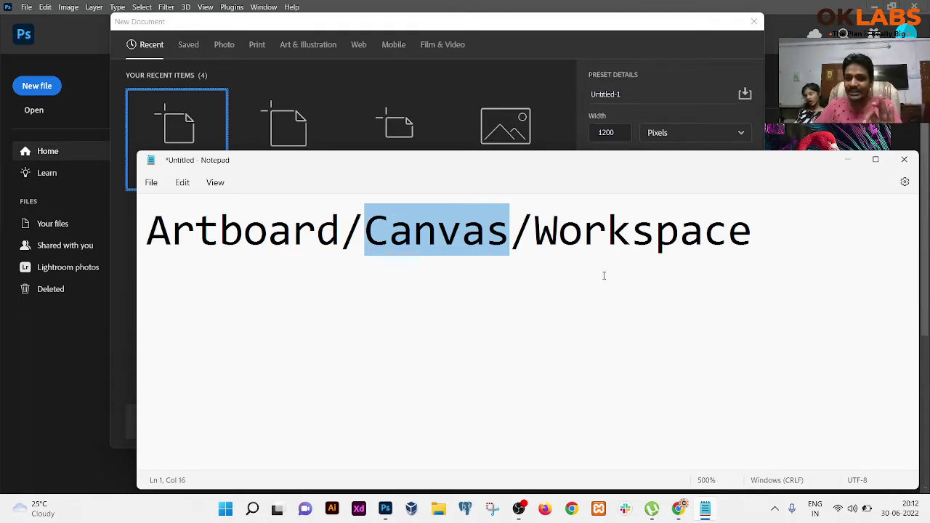
pyautogui.click(628, 254)
pyautogui.doubleClick(631, 230)
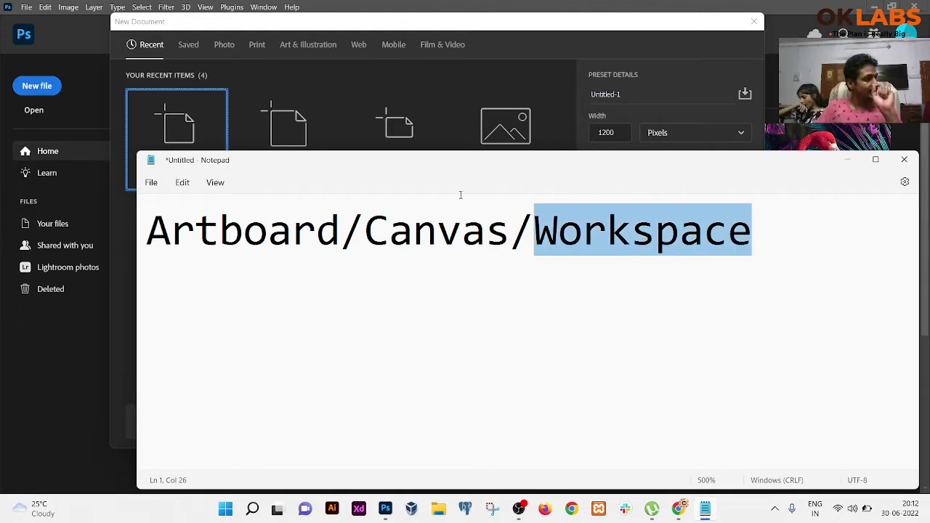
pyautogui.doubleClick(427, 229)
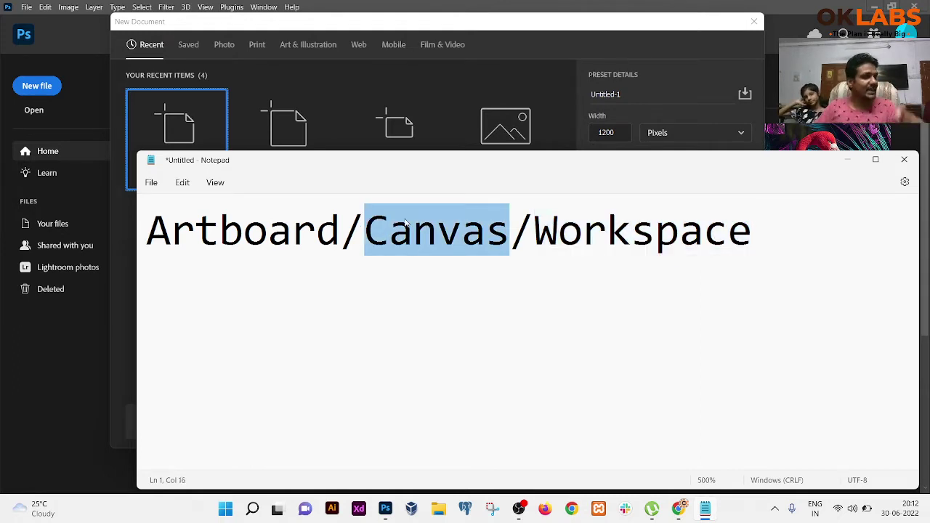
pyautogui.doubleClick(327, 226)
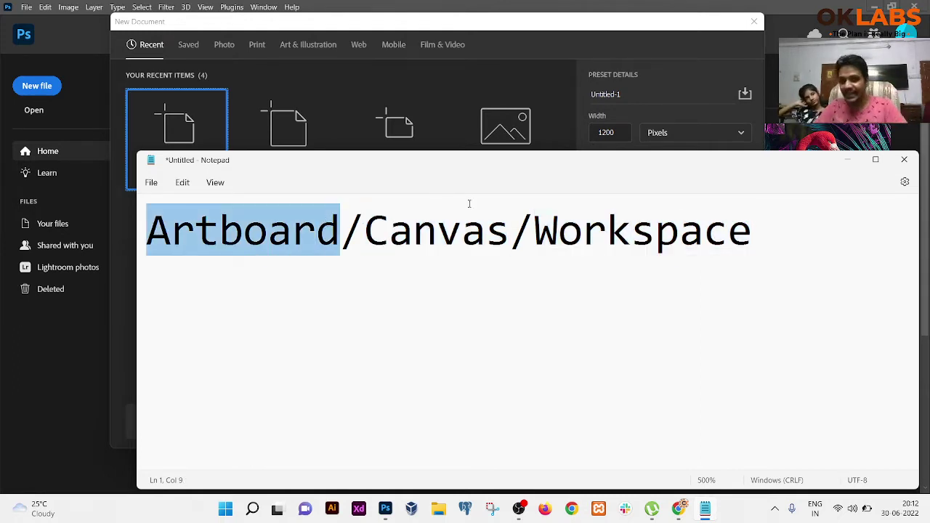
# Step: Minimize the note and close Photoshop's New Document dialog without creating a document
pyautogui.click(847, 160)
pyautogui.click(753, 21)
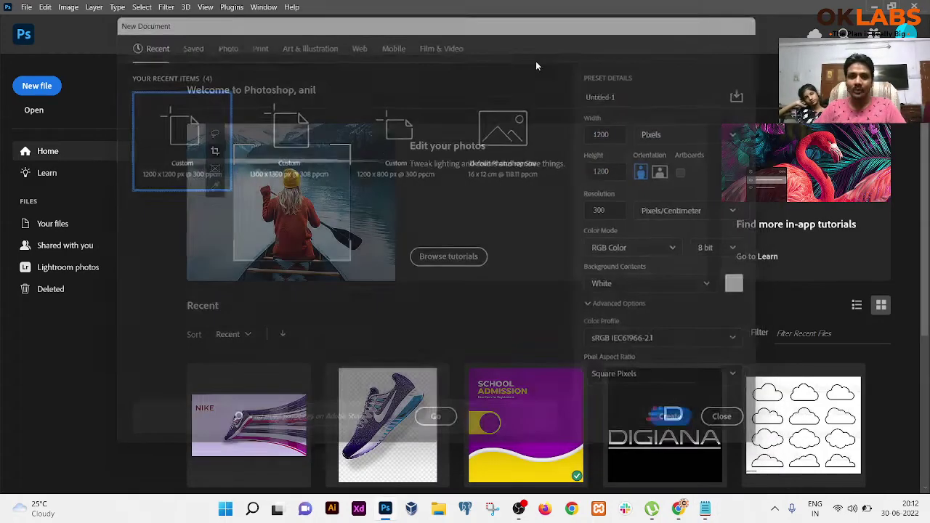
pyautogui.click(26, 6)
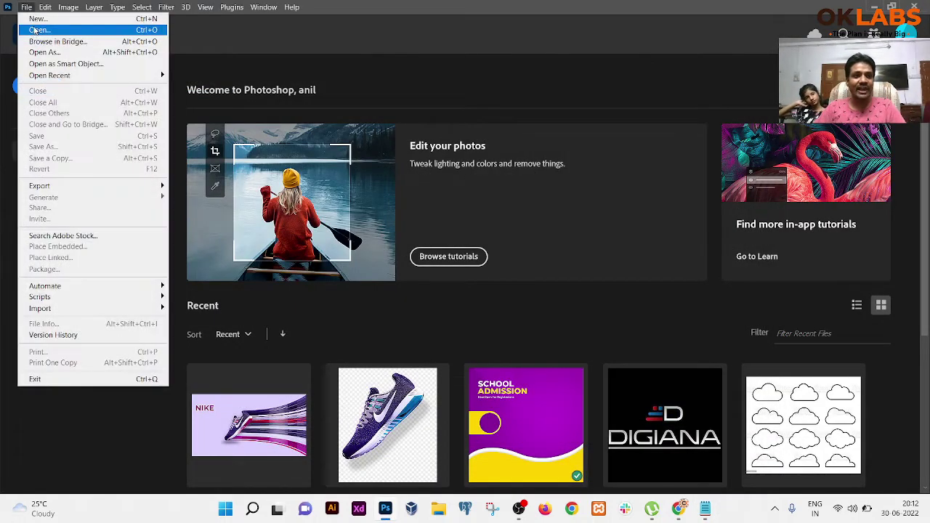
pyautogui.click(36, 18)
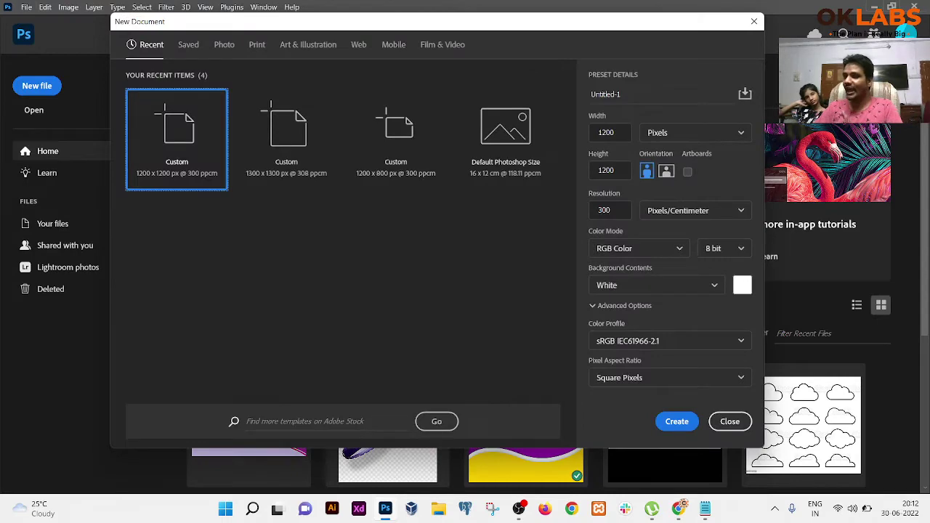
pyautogui.click(753, 21)
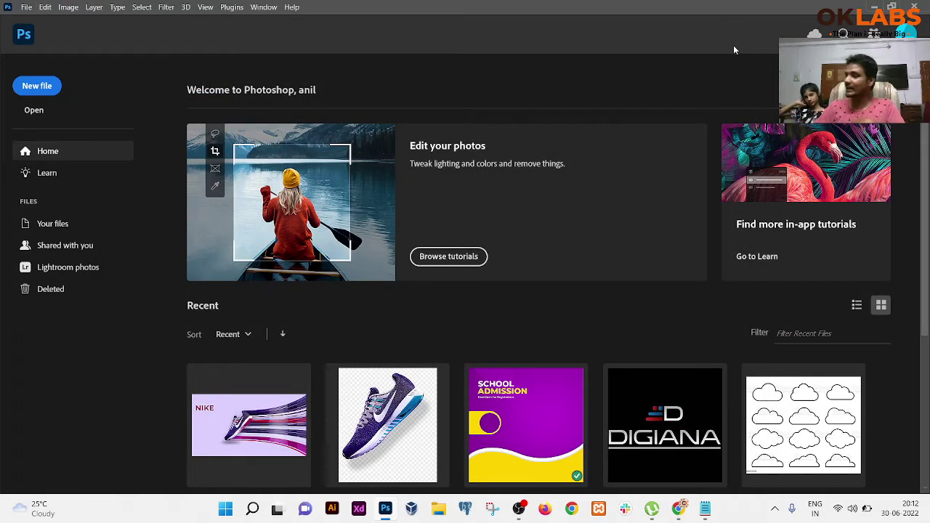
pyautogui.click(27, 7)
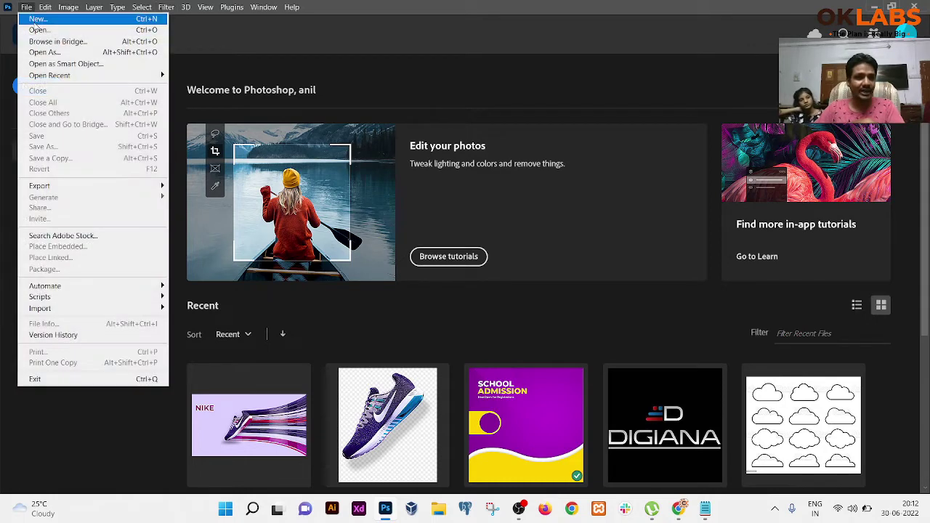
pyautogui.click(36, 19)
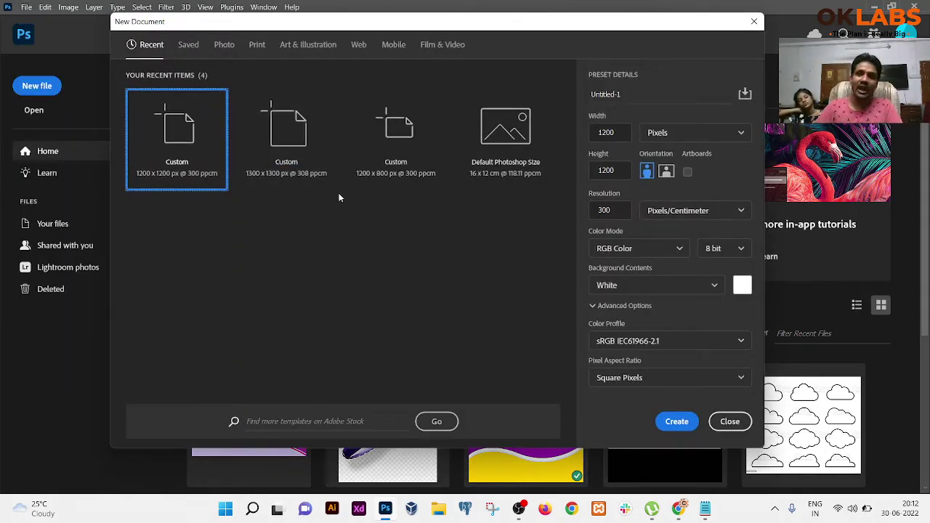
pyautogui.click(754, 21)
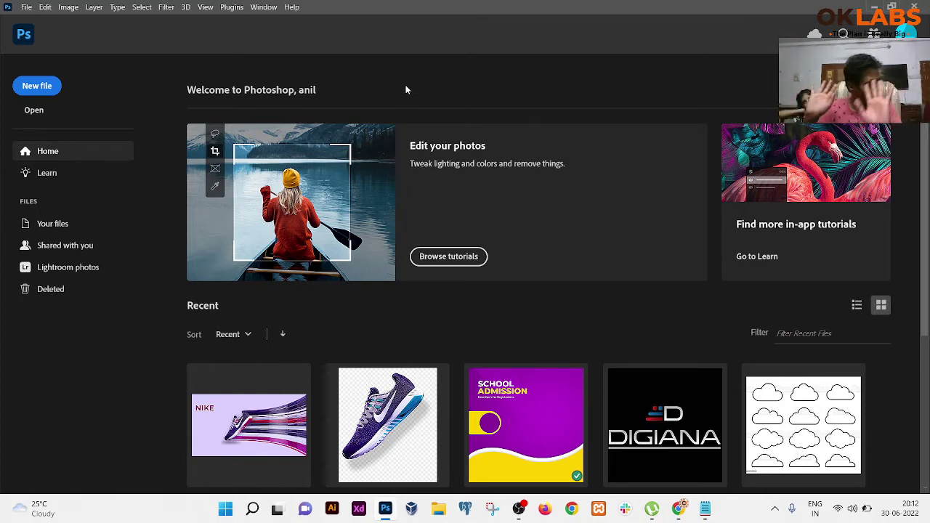
# Step: Create a new white RGB document 1900 px wide and 1200 px high at 300 pixels/centimeter
pyautogui.click(26, 6)
pyautogui.click(36, 16)
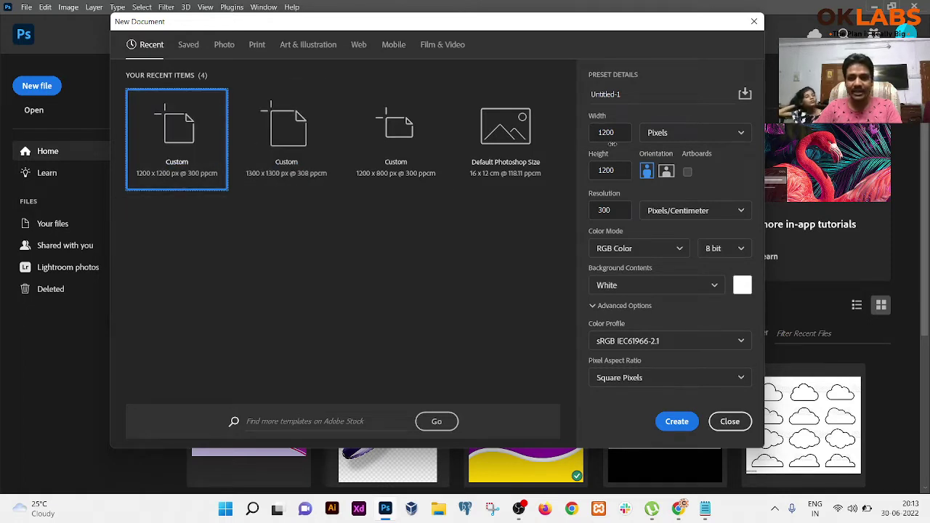
pyautogui.click(608, 133)
pyautogui.write('19')
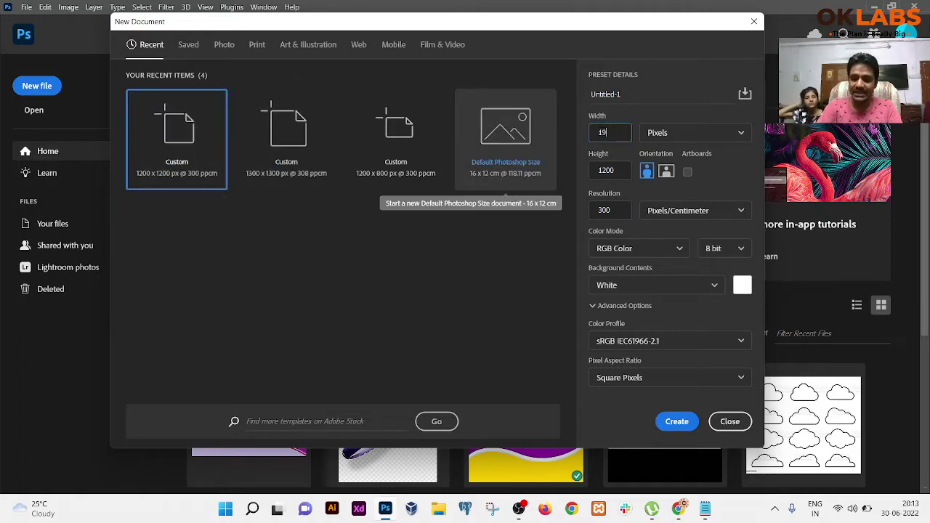
pyautogui.write('00')
pyautogui.press('Tab')
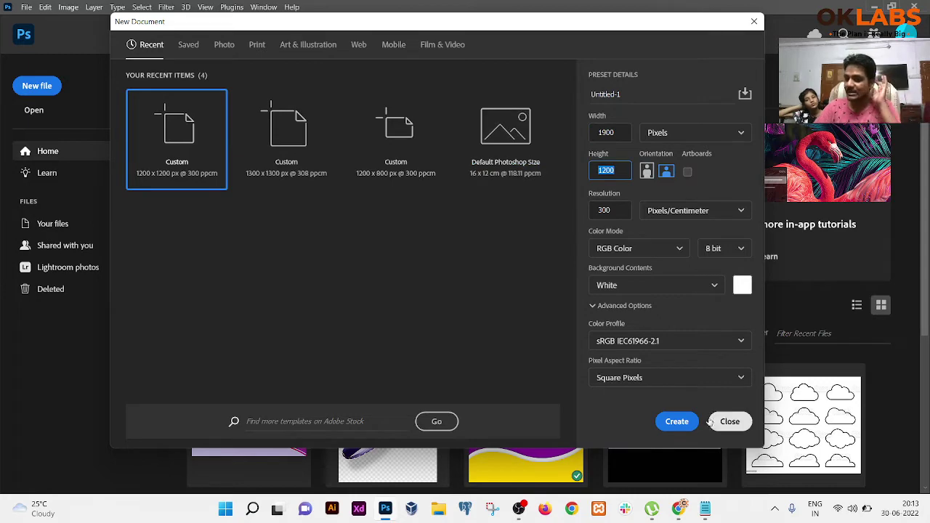
pyautogui.click(674, 417)
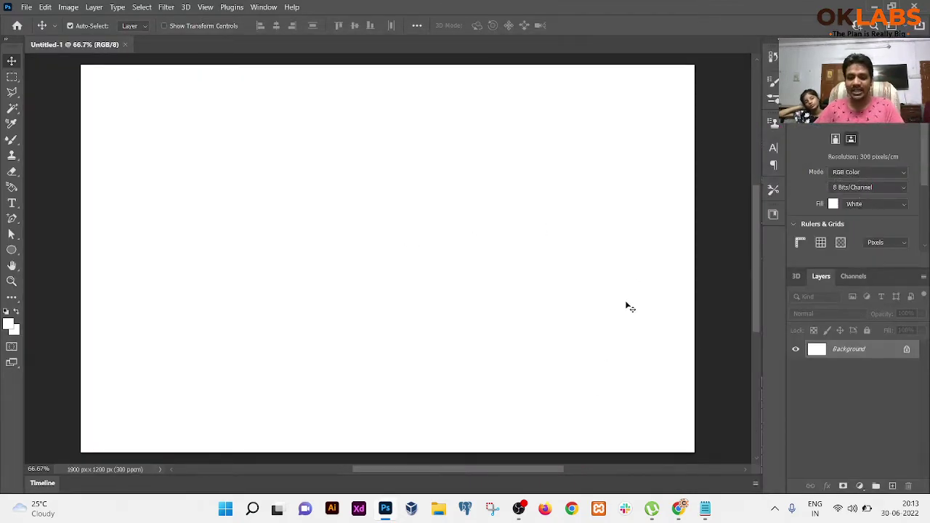
# Step: Open shoe.png from its project folder on the Data (D:) drive
pyautogui.click(27, 8)
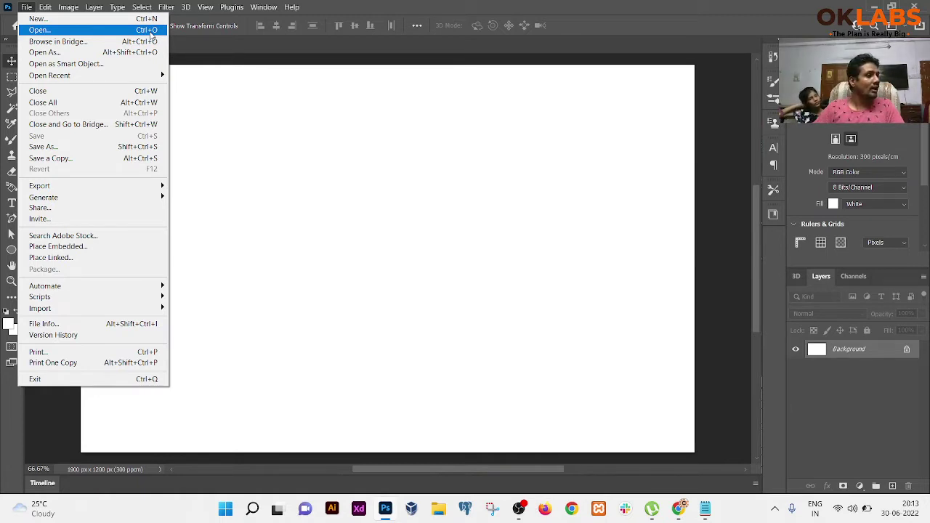
pyautogui.click(225, 46)
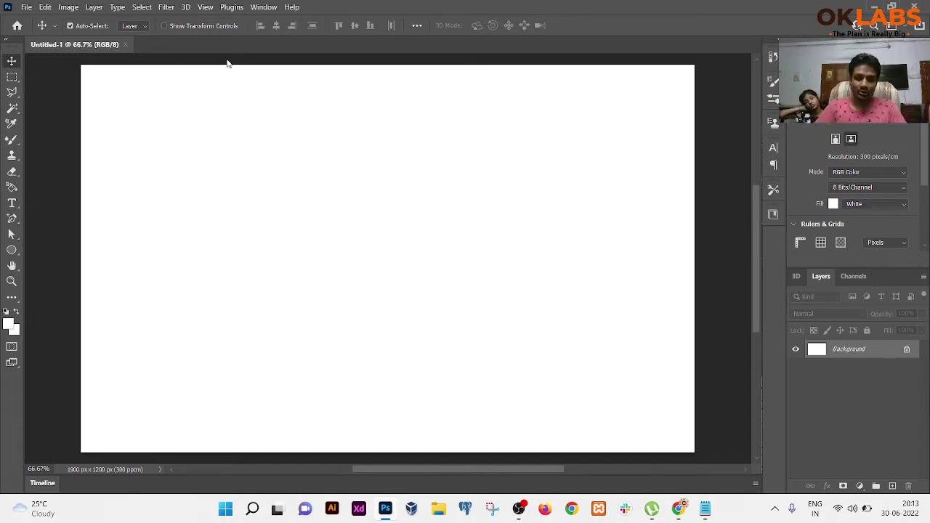
pyautogui.press('ctrl')
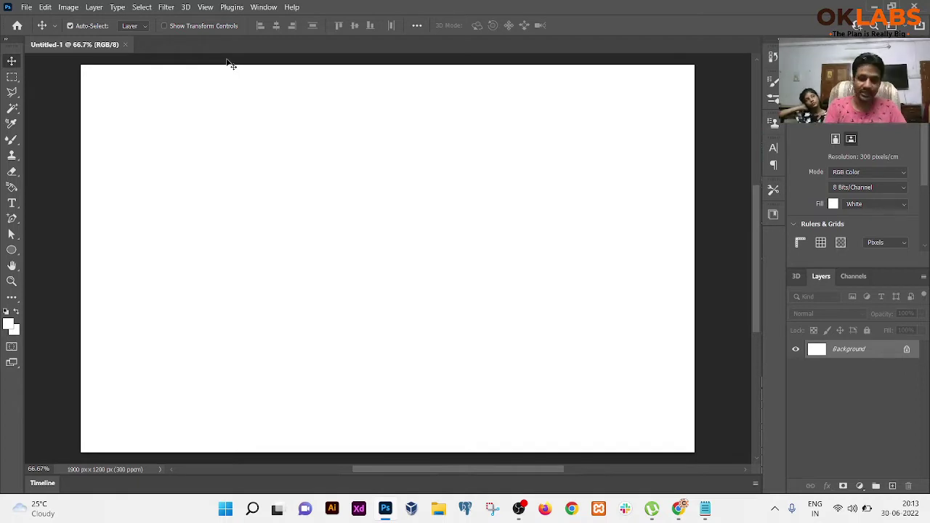
pyautogui.hotkey('ctrl', 'o')
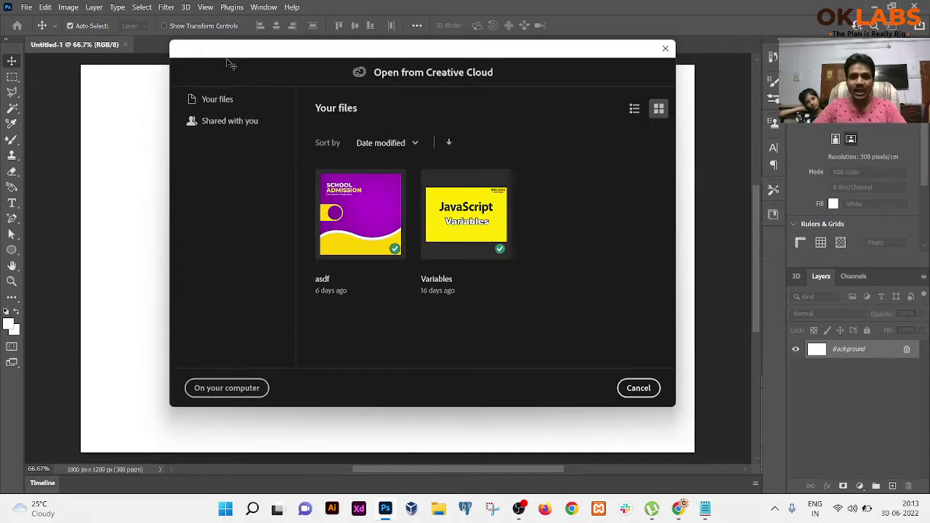
pyautogui.click(225, 388)
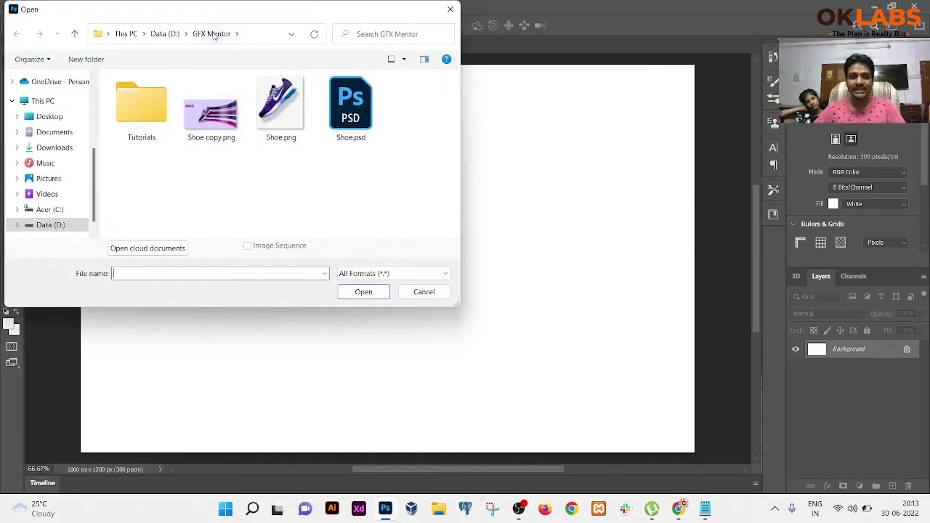
pyautogui.click(151, 34)
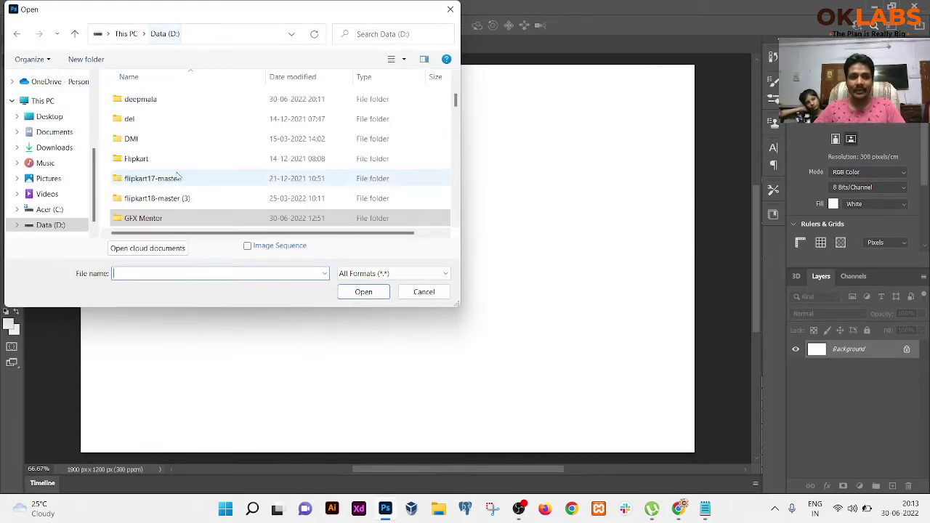
pyautogui.doubleClick(148, 101)
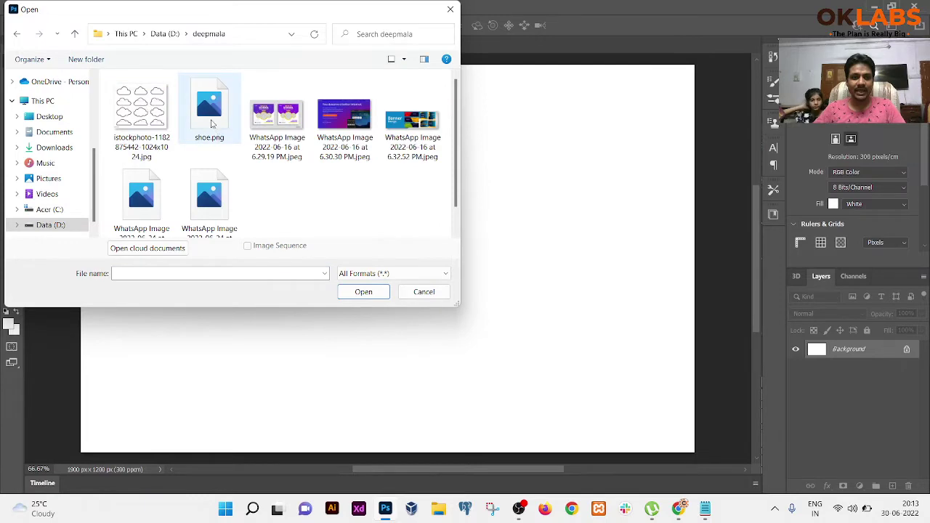
pyautogui.doubleClick(211, 125)
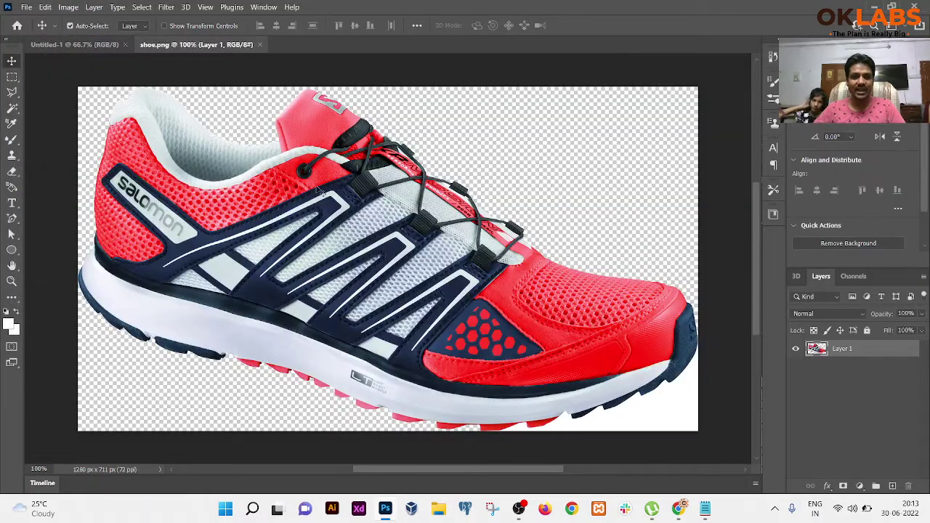
# Step: Switch back and forth between the blank Untitled-1 document and shoe.png to compare the two open files
pyautogui.click(87, 43)
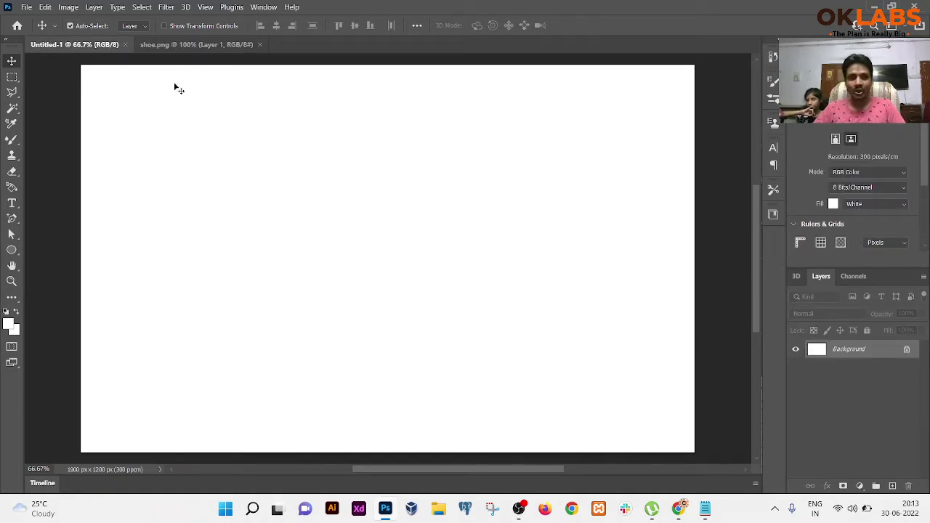
pyautogui.click(174, 45)
pyautogui.hotkey('ctrl', 'Tab')
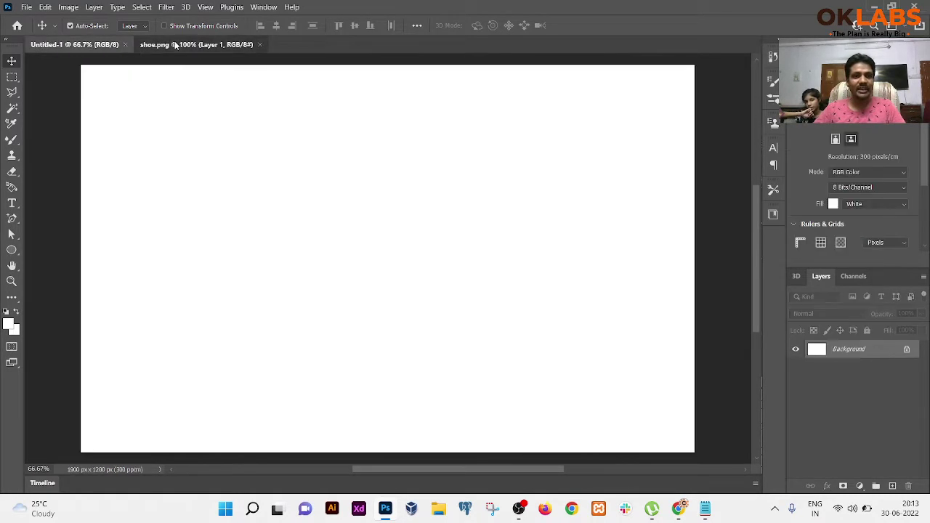
pyautogui.click(174, 45)
pyautogui.hotkey('ctrl', 'Tab')
pyautogui.click(142, 45)
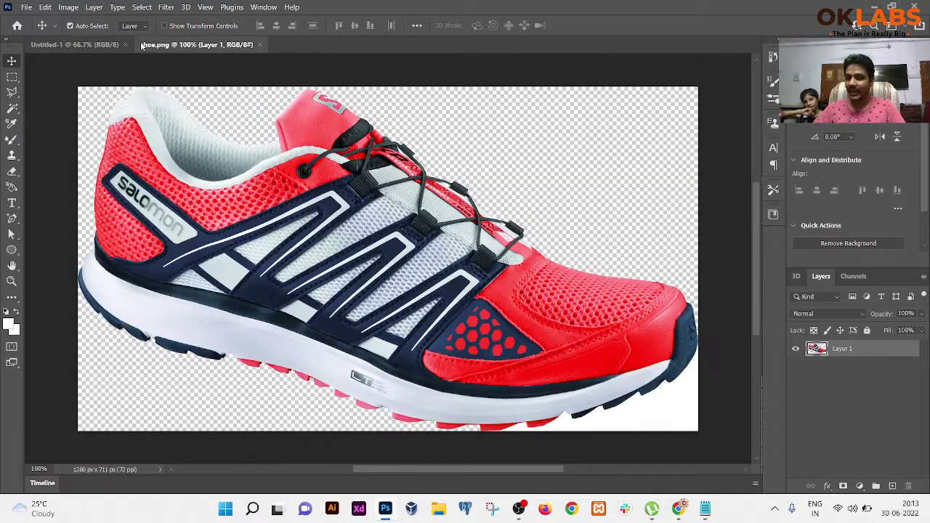
pyautogui.hotkey('ctrl', 'Tab')
pyautogui.click(170, 48)
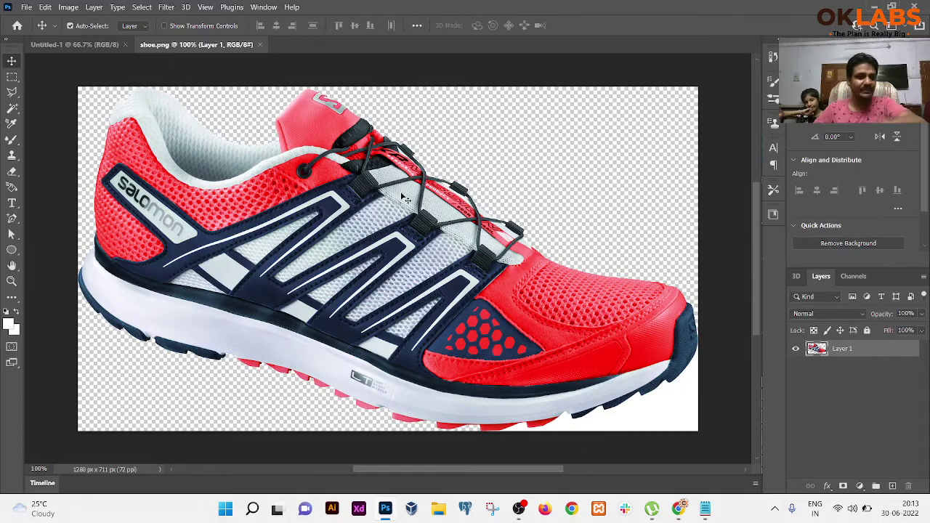
pyautogui.click(83, 47)
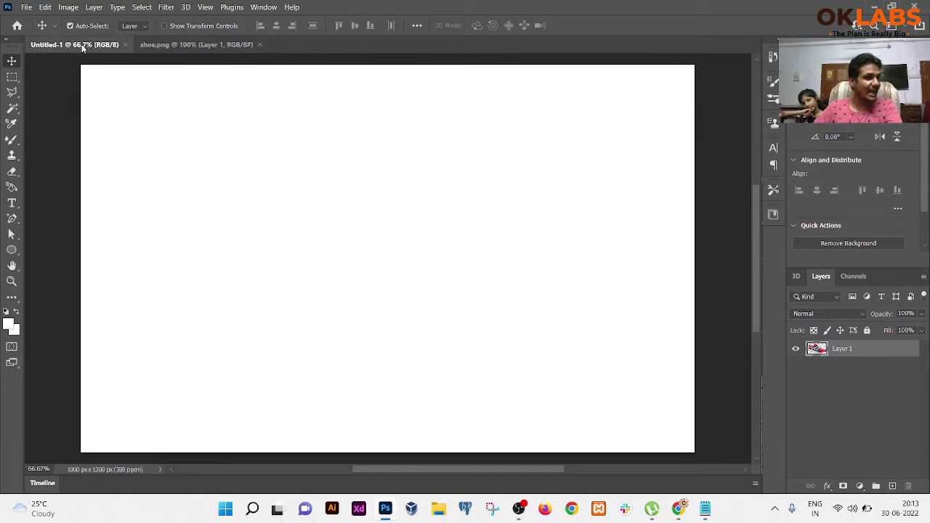
pyautogui.click(152, 48)
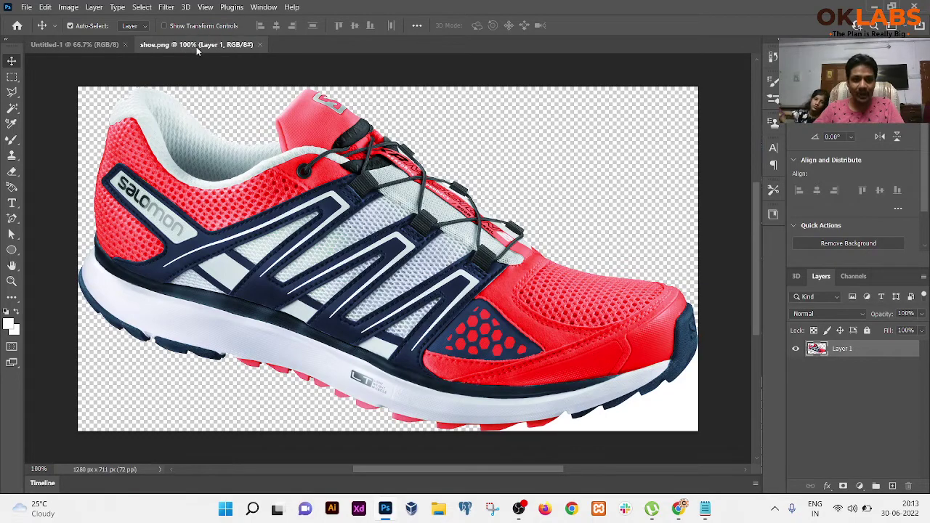
# Step: Undock shoe.png into a floating window and copy its shoe layer onto the left part of the Untitled-1 canvas
pyautogui.moveTo(195, 48); pyautogui.dragTo(415, 145)
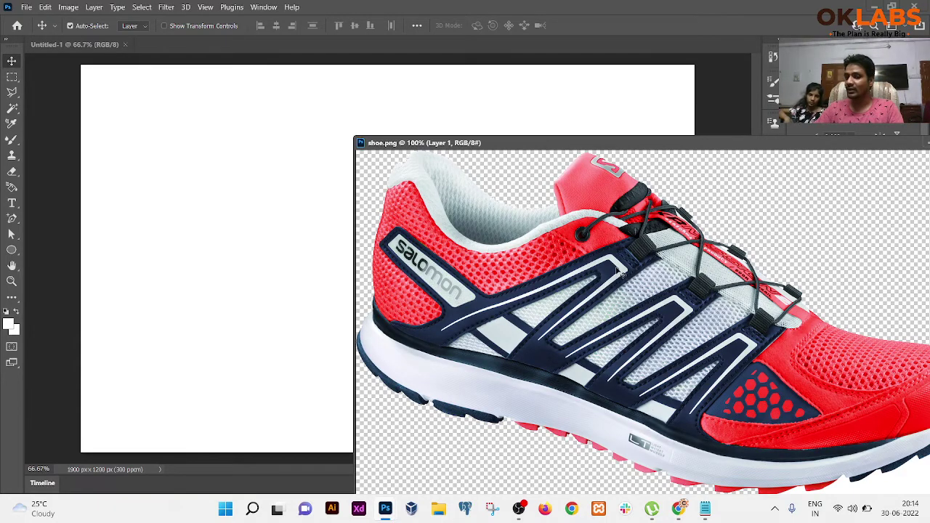
pyautogui.rightClick(616, 295)
pyautogui.click(643, 302)
pyautogui.moveTo(647, 285); pyautogui.dragTo(256, 211)
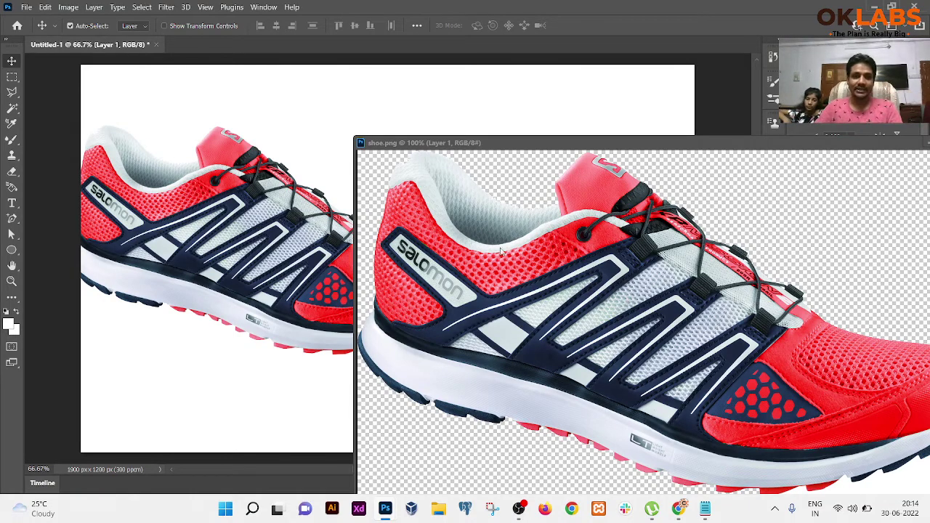
# Step: Delete the copied shoe layer from Untitled-1 and close the floating shoe.png document
pyautogui.rightClick(216, 179)
pyautogui.click(233, 185)
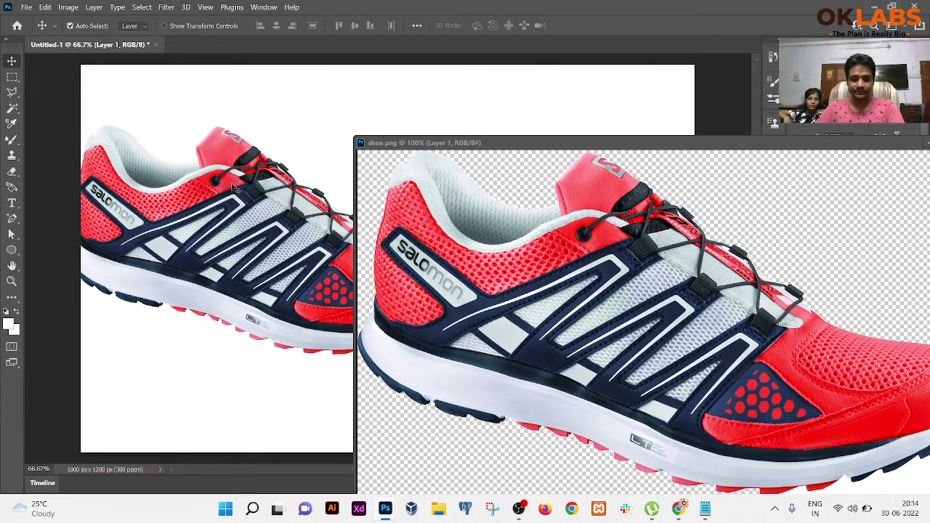
pyautogui.press('Delete')
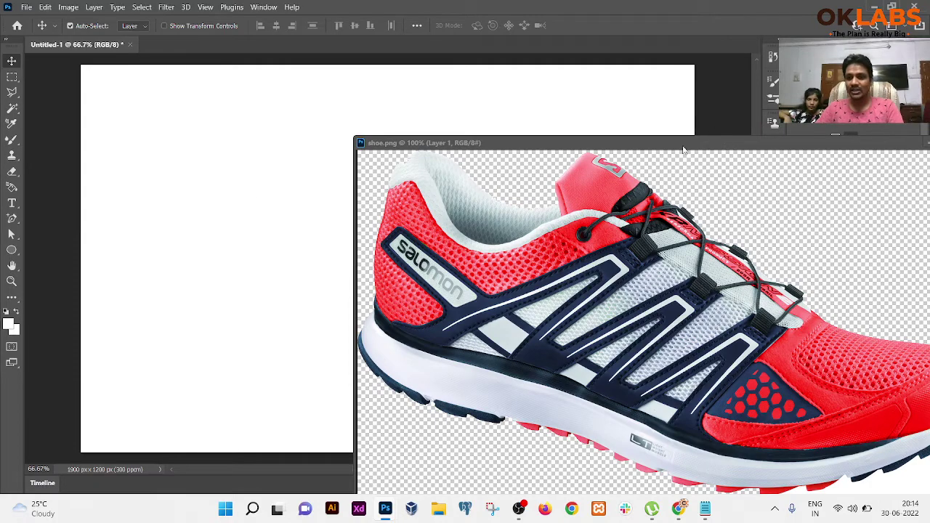
pyautogui.moveTo(683, 146); pyautogui.dragTo(374, 125)
pyautogui.click(667, 122)
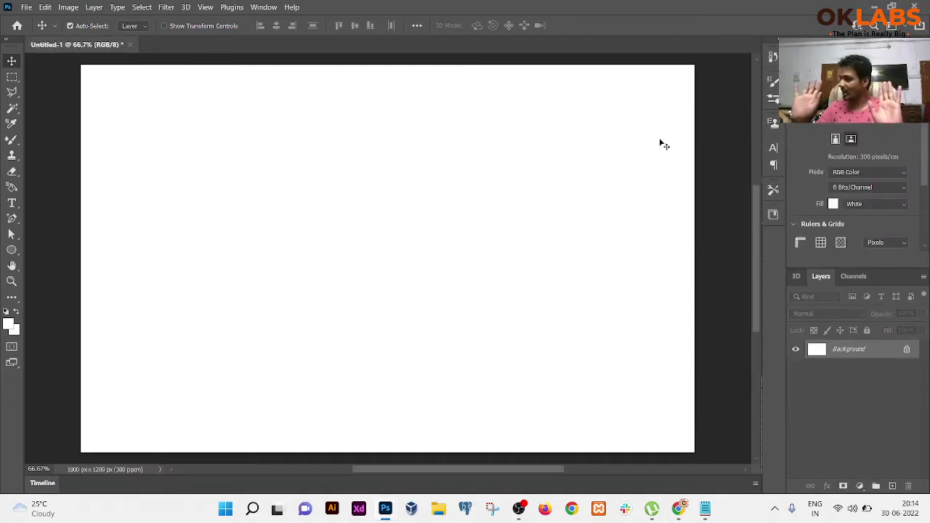
# Step: Reopen shoe.png from the same folder and undock it into a floating window over Untitled-1
pyautogui.hotkey('ctrl', 'o')
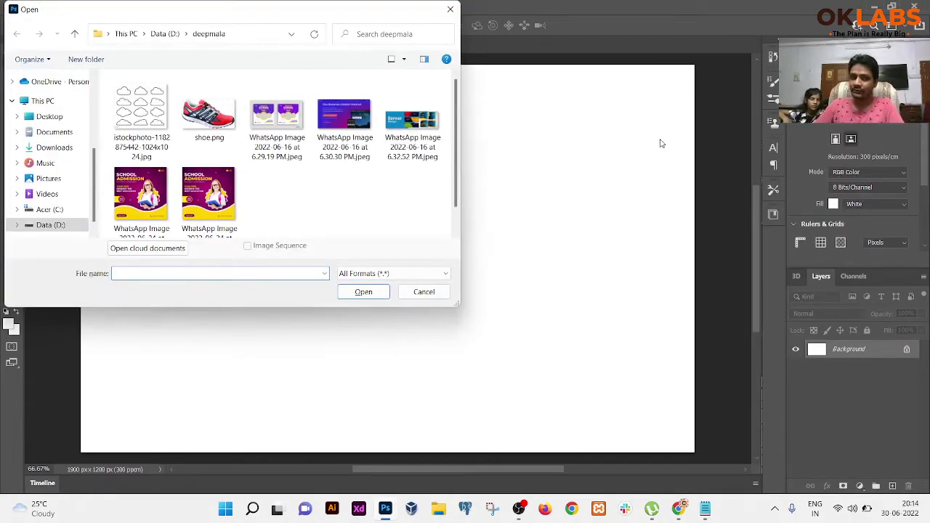
pyautogui.doubleClick(206, 125)
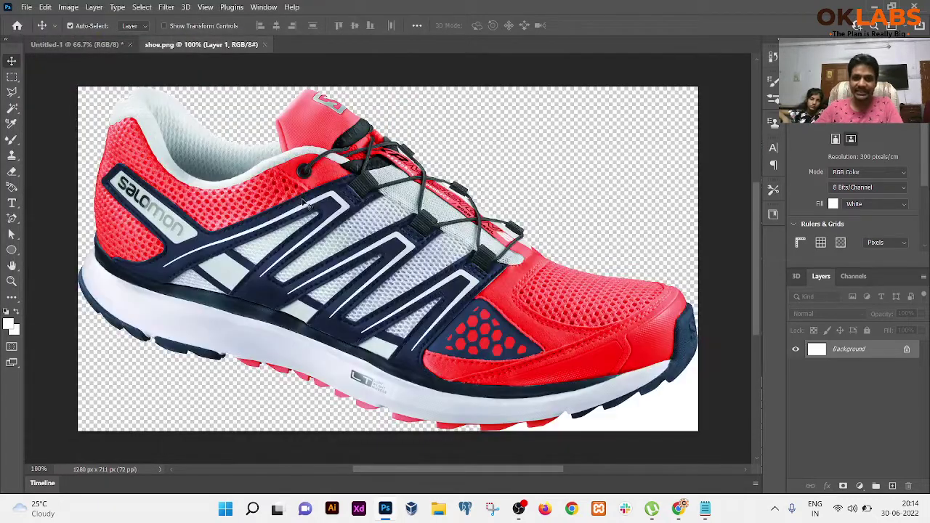
pyautogui.moveTo(212, 49); pyautogui.dragTo(453, 131)
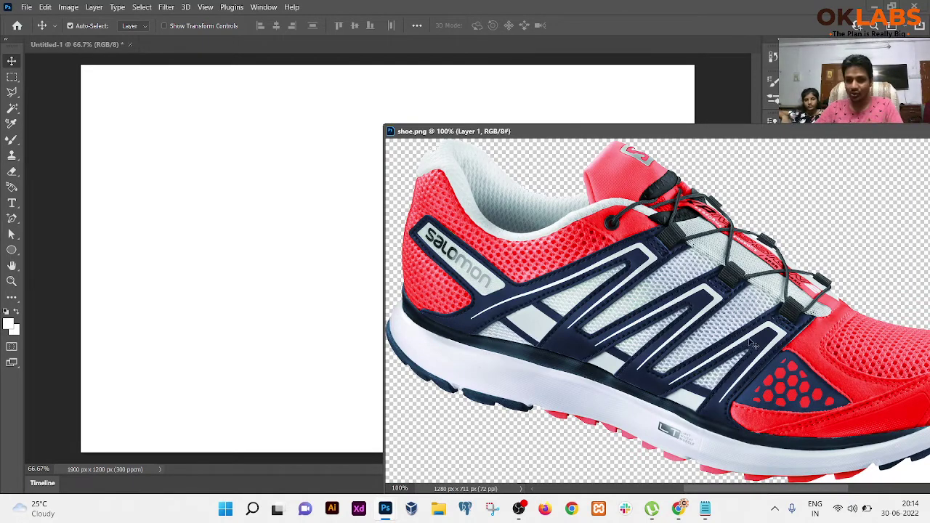
# Step: Copy the shoe layer into the left half of the Untitled-1 canvas and reposition the floating shoe.png window
pyautogui.rightClick(649, 253)
pyautogui.click(672, 257)
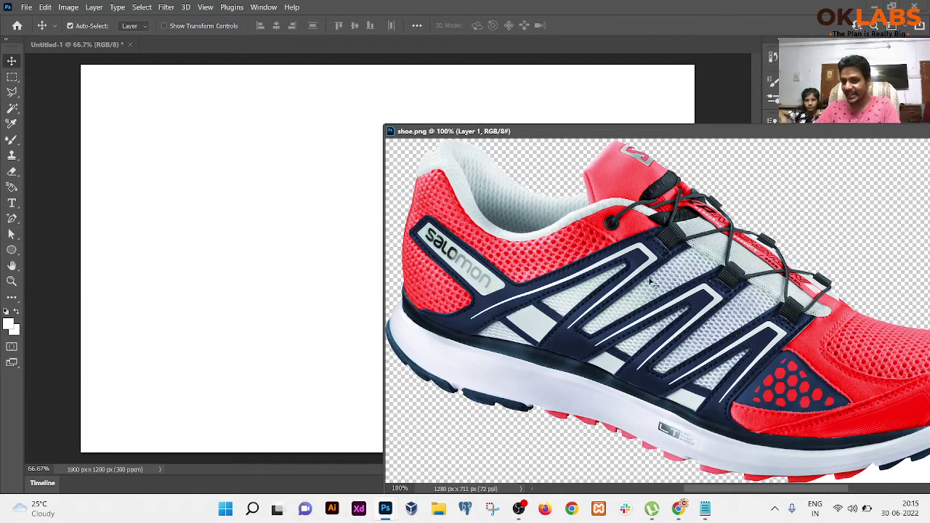
pyautogui.moveTo(637, 280); pyautogui.dragTo(229, 225)
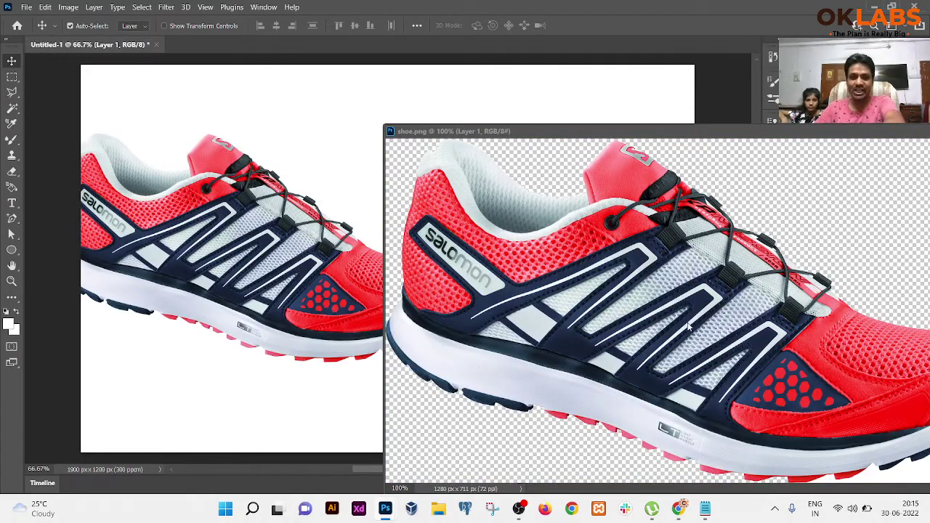
pyautogui.moveTo(661, 129); pyautogui.dragTo(664, 143)
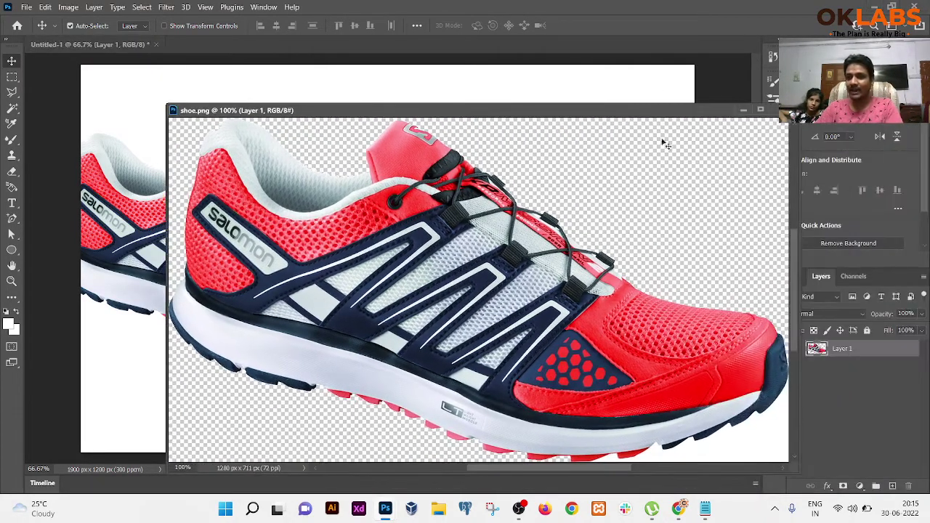
# Step: Close the floating shoe.png document and move the shoe layer fully onto the Untitled-1 canvas, near its upper middle
pyautogui.hotkey('ctrl', 'w')
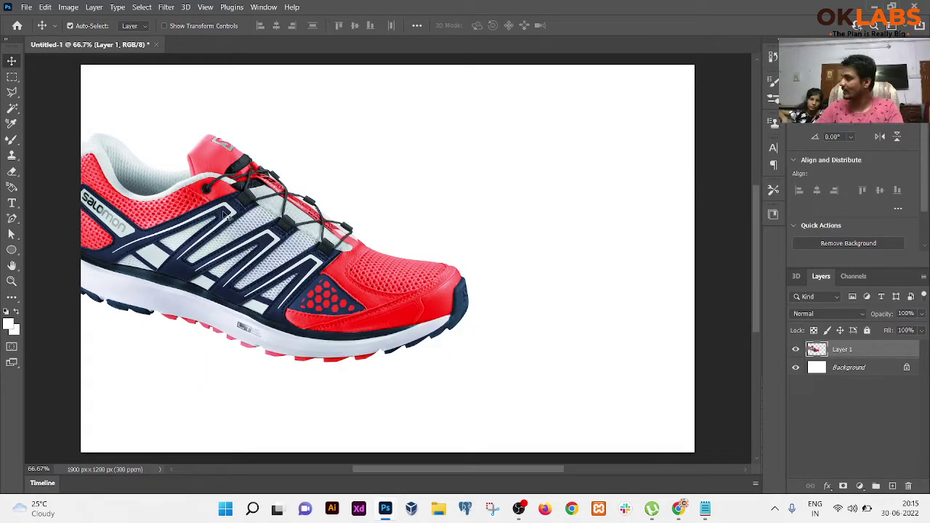
pyautogui.click(850, 369)
pyautogui.click(843, 350)
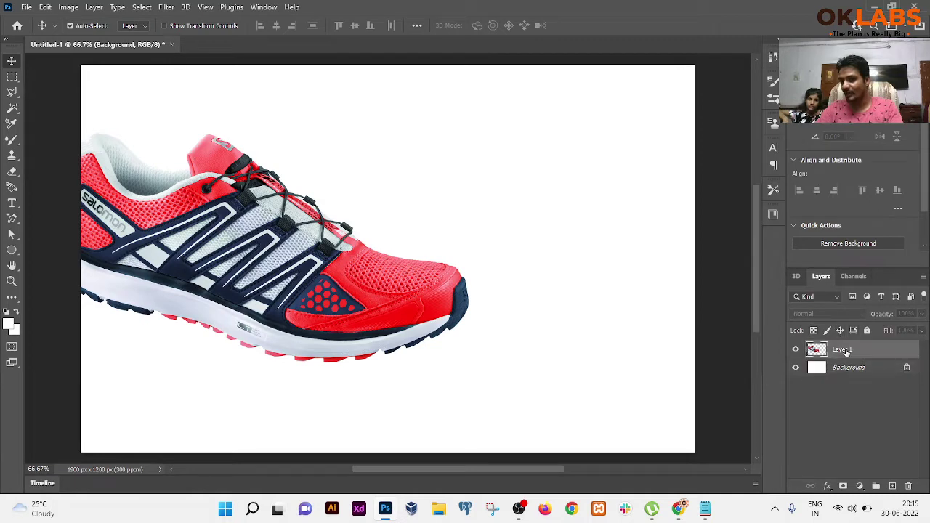
pyautogui.rightClick(224, 225)
pyautogui.click(245, 229)
pyautogui.moveTo(201, 239); pyautogui.dragTo(320, 242)
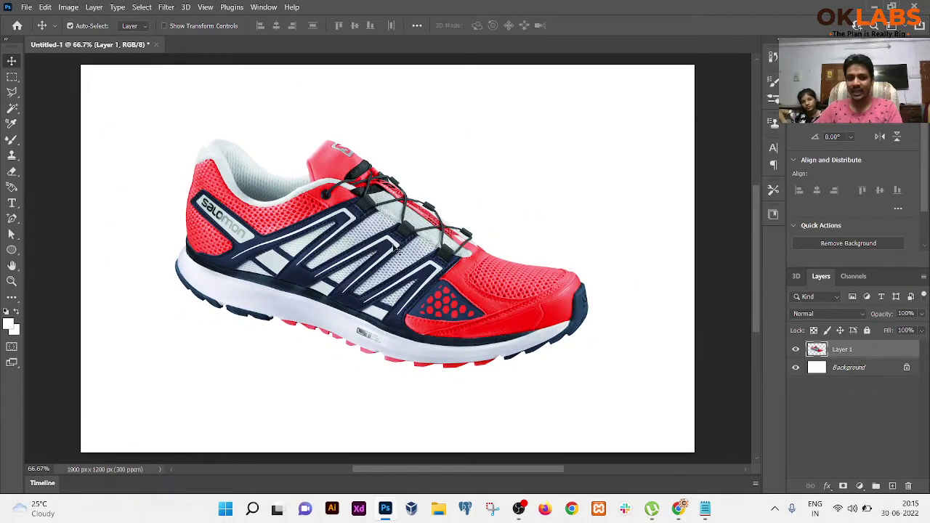
pyautogui.moveTo(401, 250); pyautogui.dragTo(399, 221)
# Step: Rotate the shoe layer about 51.5° clockwise so its toe points down, and scale it down to fit inside the canvas
pyautogui.scroll(-3, 438, 223)
pyautogui.scroll(2, 436, 227)
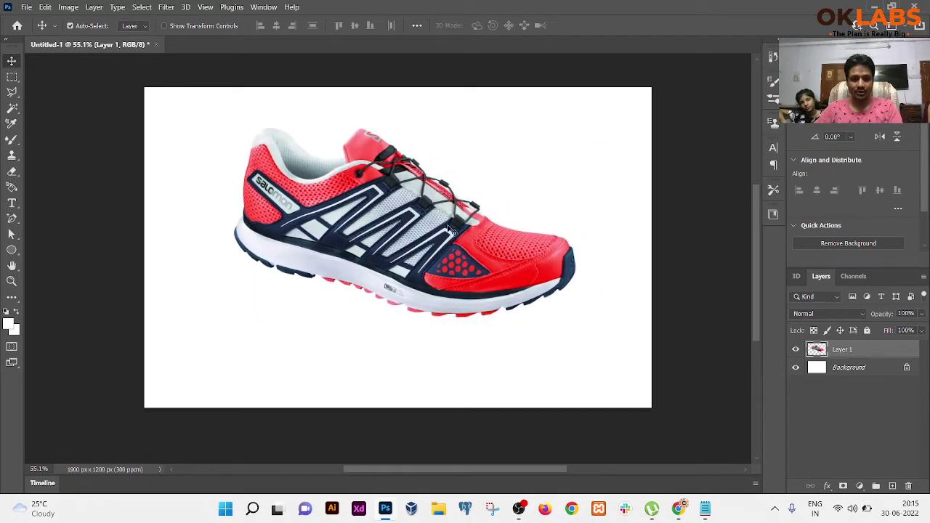
pyautogui.hotkey('ctrl', 't')
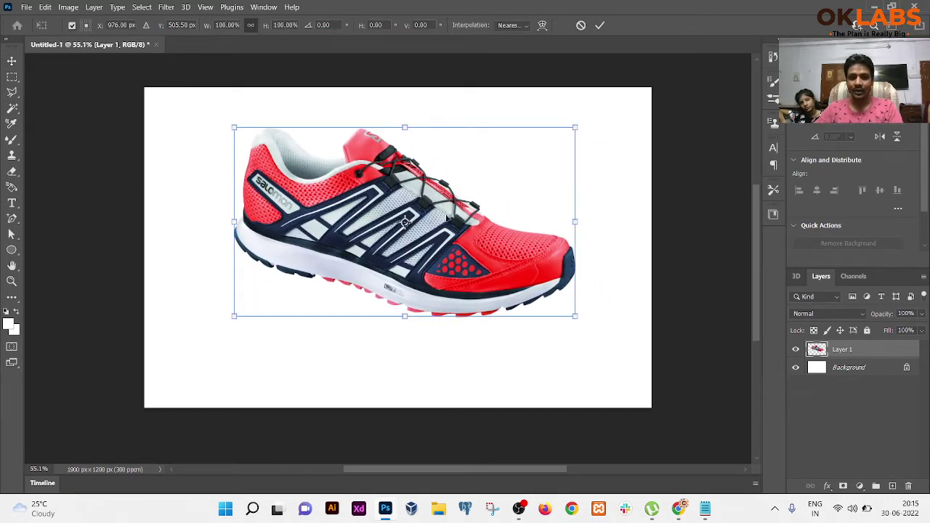
pyautogui.moveTo(585, 225); pyautogui.dragTo(491, 343)
pyautogui.scroll(-2, 410, 156)
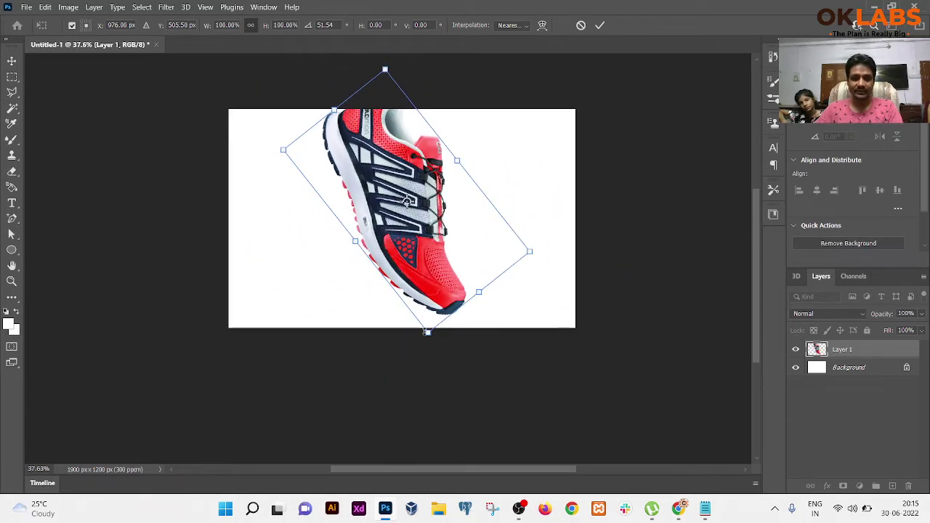
pyautogui.moveTo(425, 332); pyautogui.dragTo(433, 282)
pyautogui.press('Return')
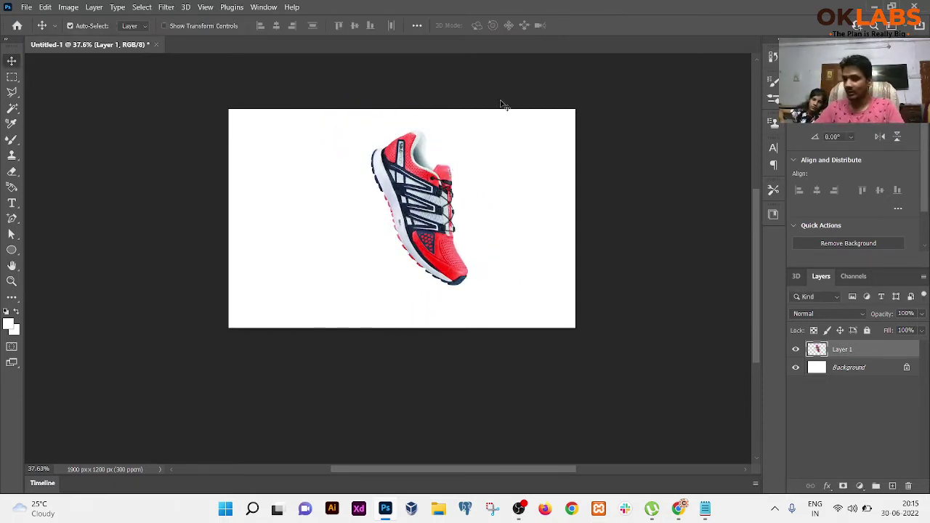
# Step: Flip the shoe layer horizontally so its toe points toward the lower left
pyautogui.hotkey('ctrl', 't')
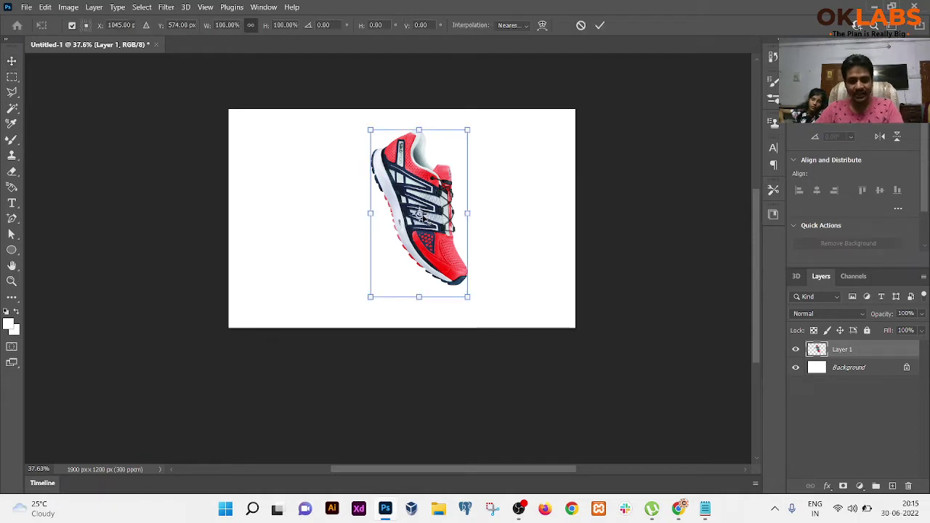
pyautogui.rightClick(427, 218)
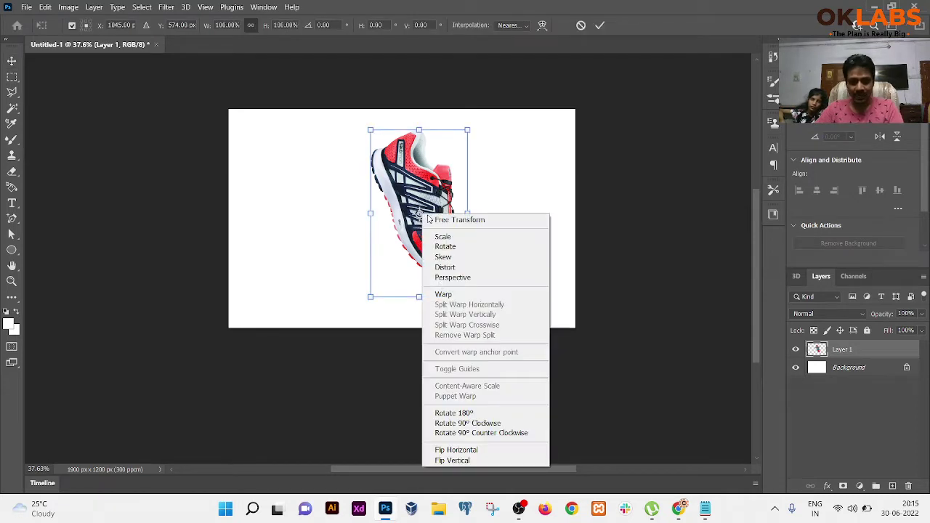
pyautogui.click(473, 459)
pyautogui.hotkey('ctrl', 'z')
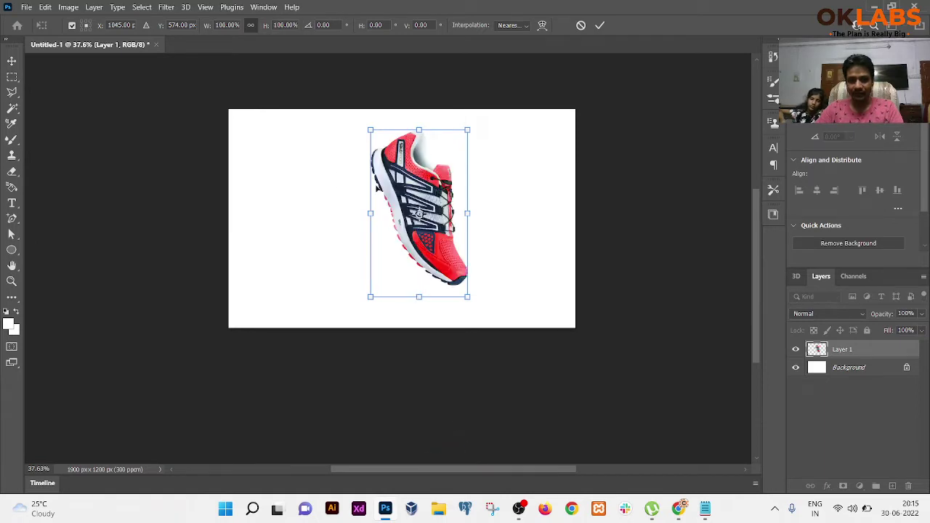
pyautogui.rightClick(401, 183)
pyautogui.click(469, 417)
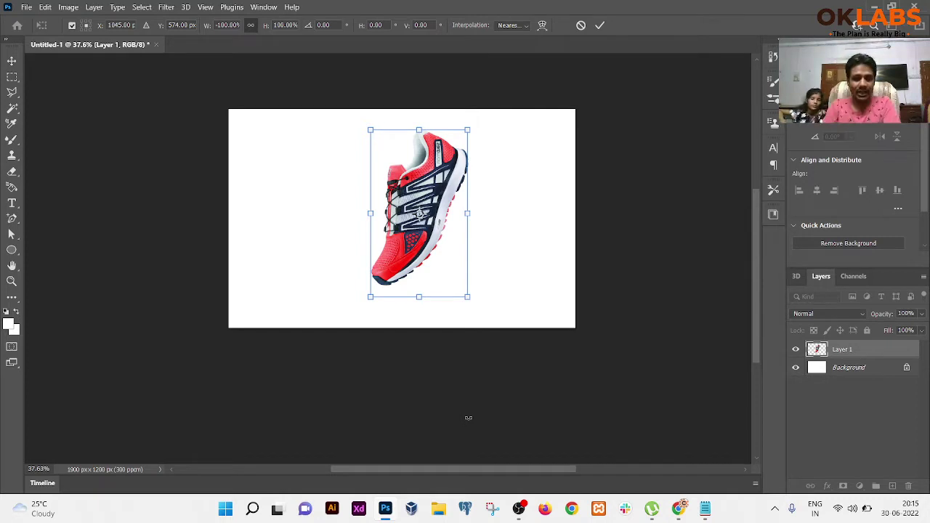
pyautogui.press('Return')
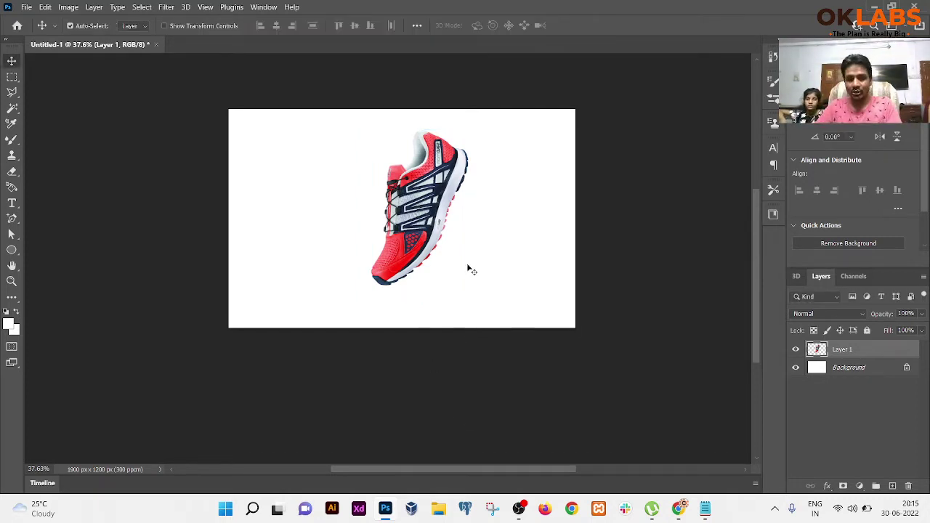
pyautogui.hotkey('ctrl', 't')
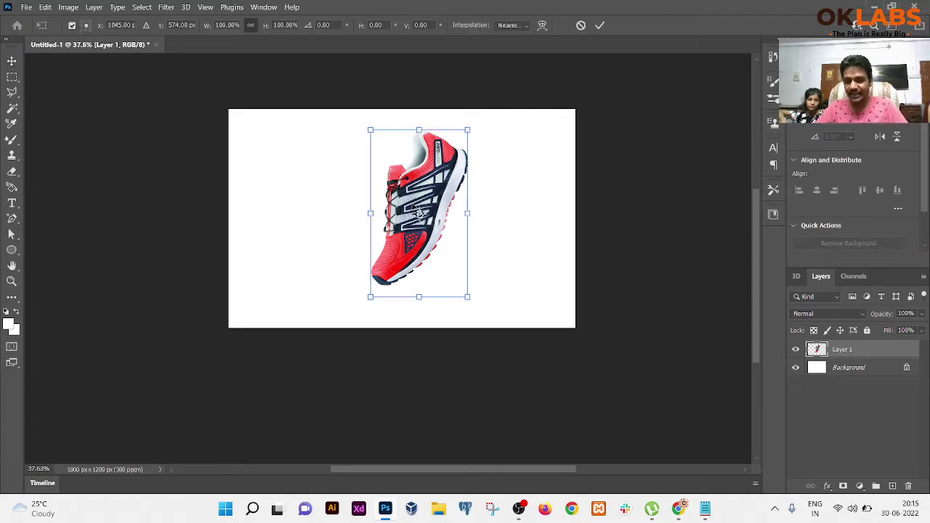
pyautogui.rightClick(414, 207)
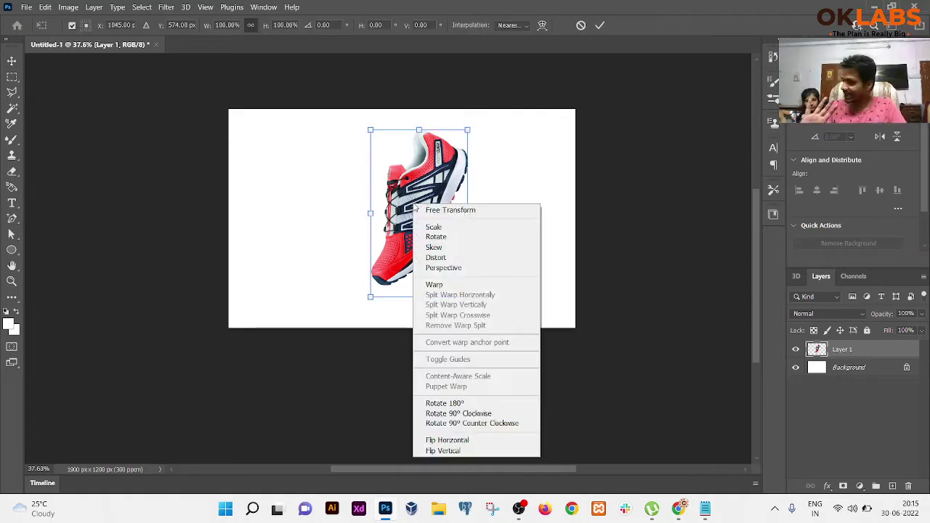
pyautogui.click(492, 91)
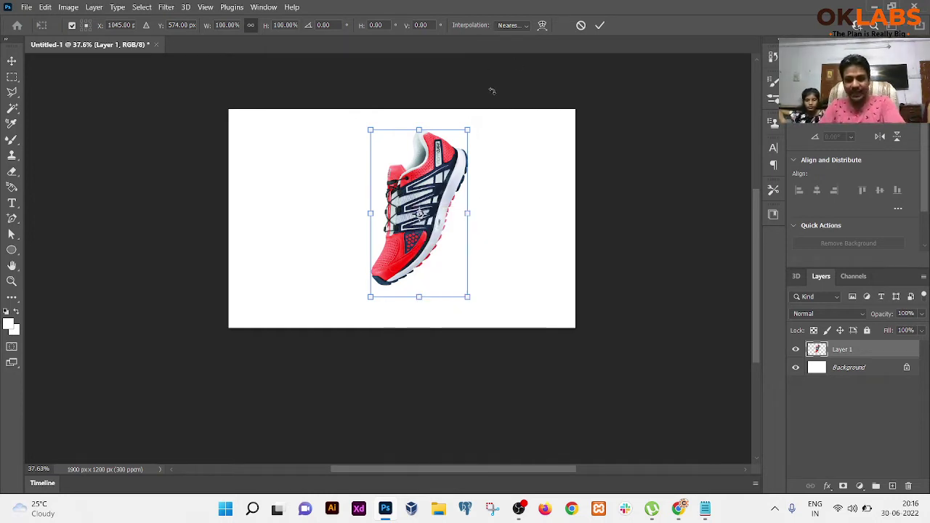
pyautogui.press('Escape')
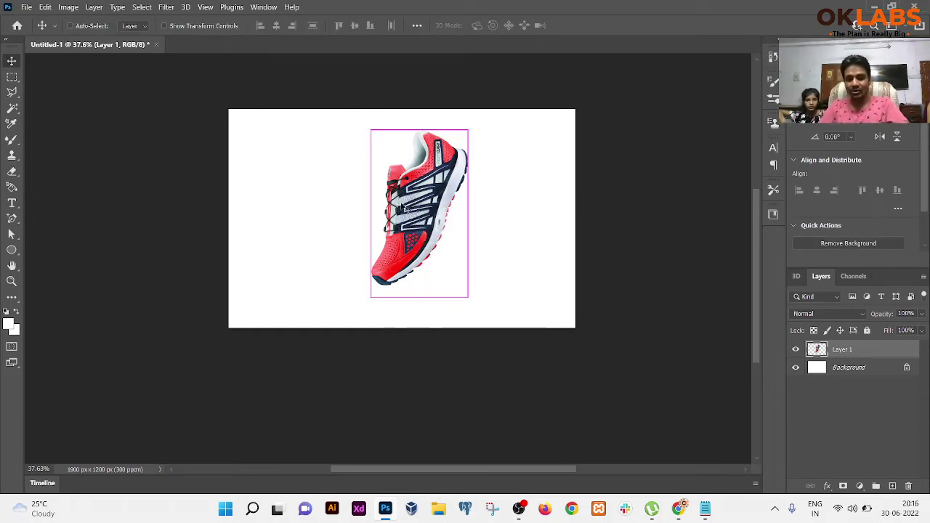
# Step: Try another horizontal flip on the shoe layer and flip it back within the same transform
pyautogui.hotkey('ctrl', 't')
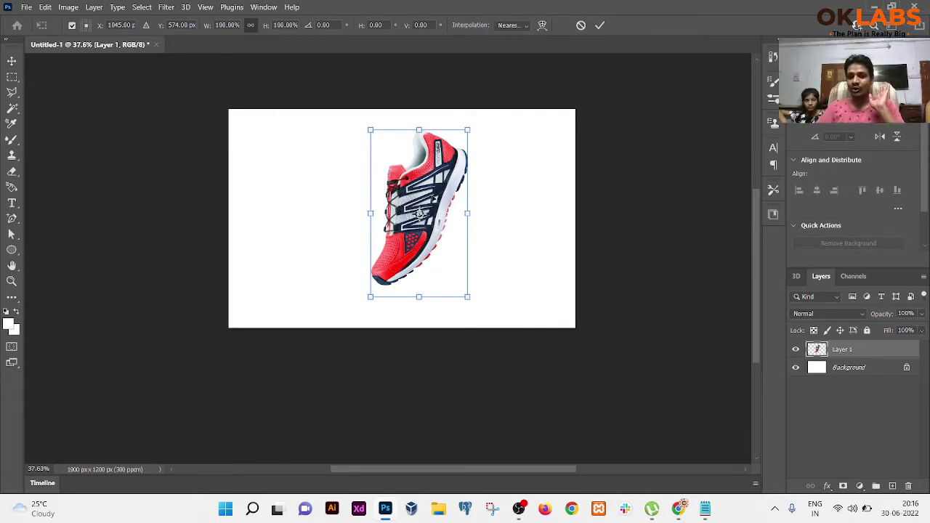
pyautogui.rightClick(431, 186)
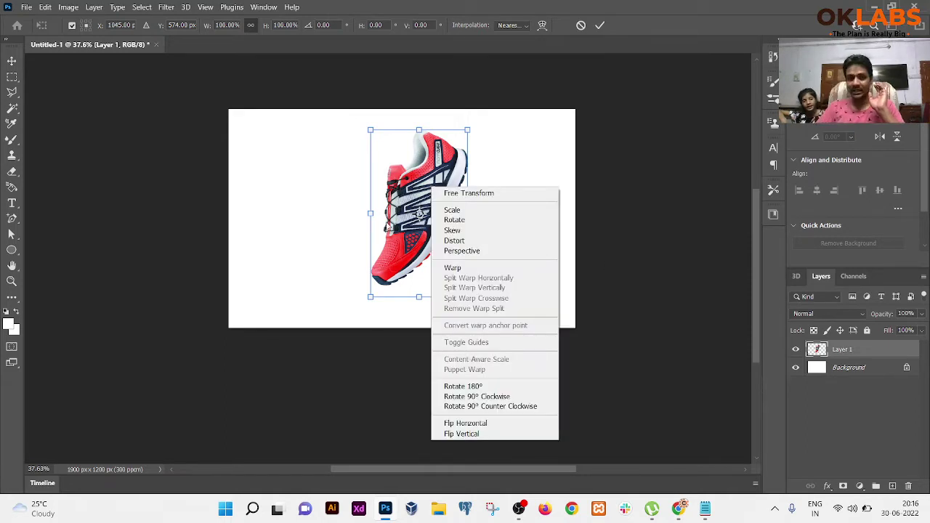
pyautogui.click(481, 423)
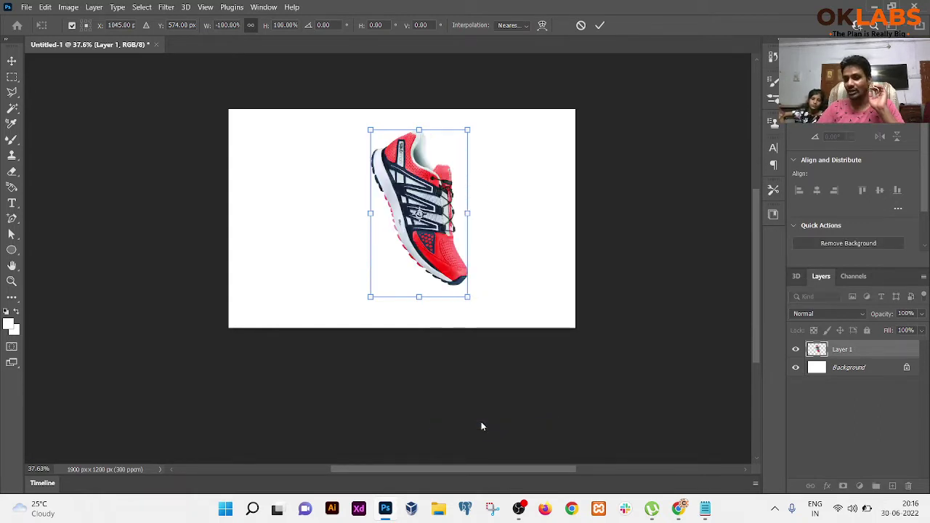
pyautogui.rightClick(425, 163)
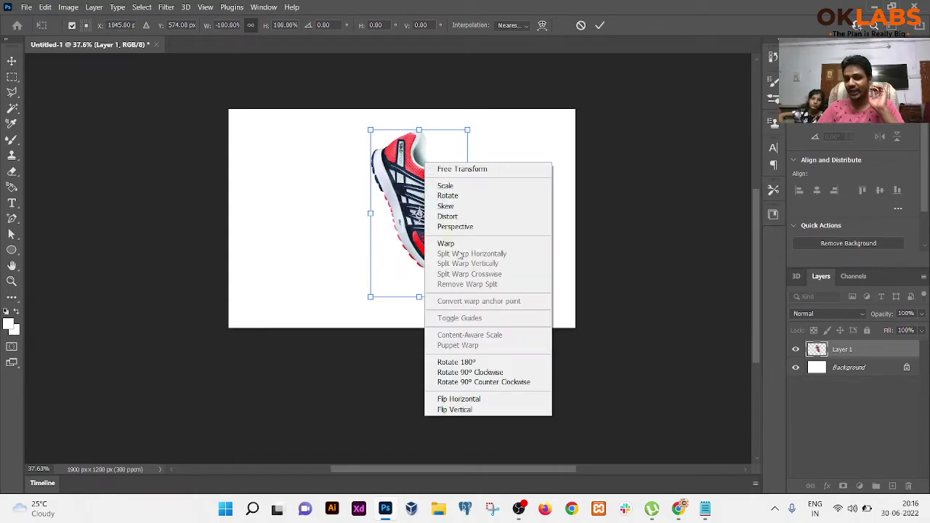
pyautogui.click(469, 399)
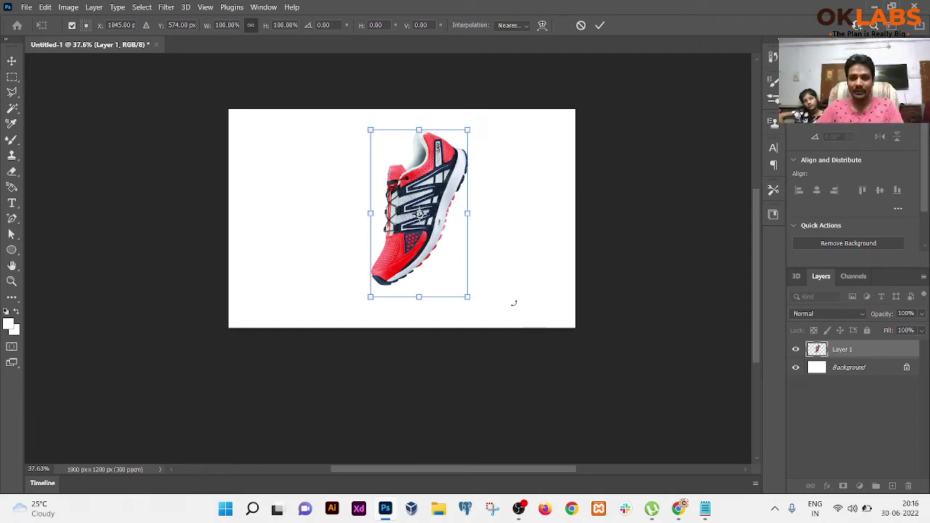
# Step: Scale the shoe to about 75.5%, rotate it about 13.9° clockwise, and place it in the left half of the canvas
pyautogui.moveTo(514, 303); pyautogui.dragTo(475, 305)
pyautogui.moveTo(401, 253); pyautogui.dragTo(425, 260)
pyautogui.moveTo(502, 150); pyautogui.dragTo(356, 174)
pyautogui.press('Return')
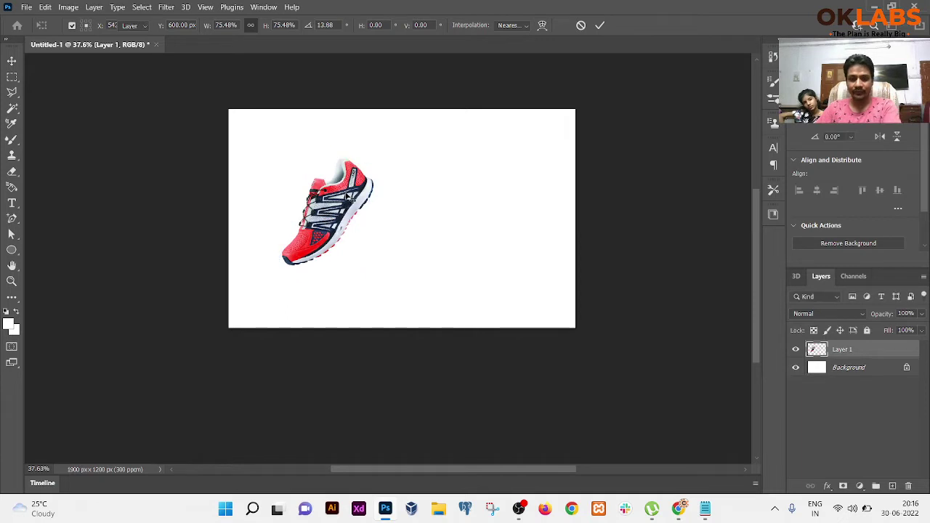
# Step: Move the shoe layer closer to the left edge of the canvas
pyautogui.scroll(5, 370, 212)
pyautogui.scroll(-3, 308, 207)
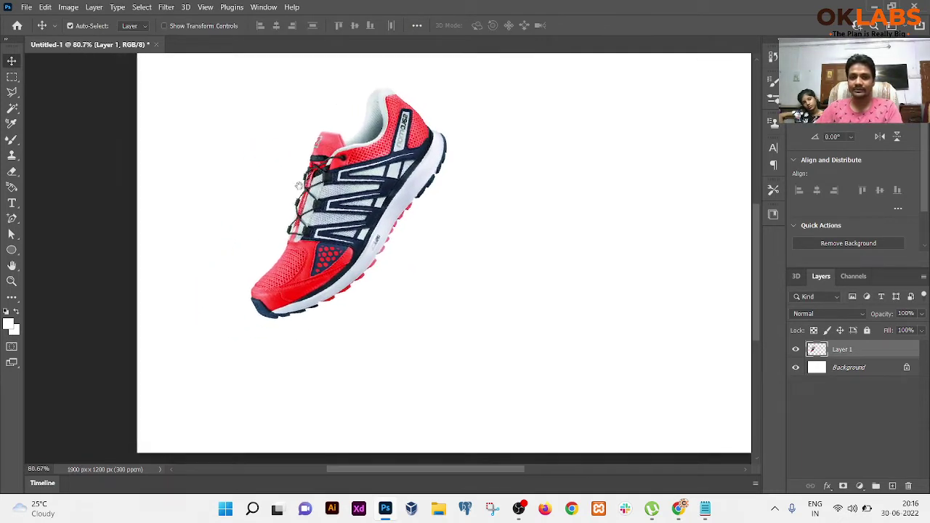
pyautogui.scroll(-2, 317, 192)
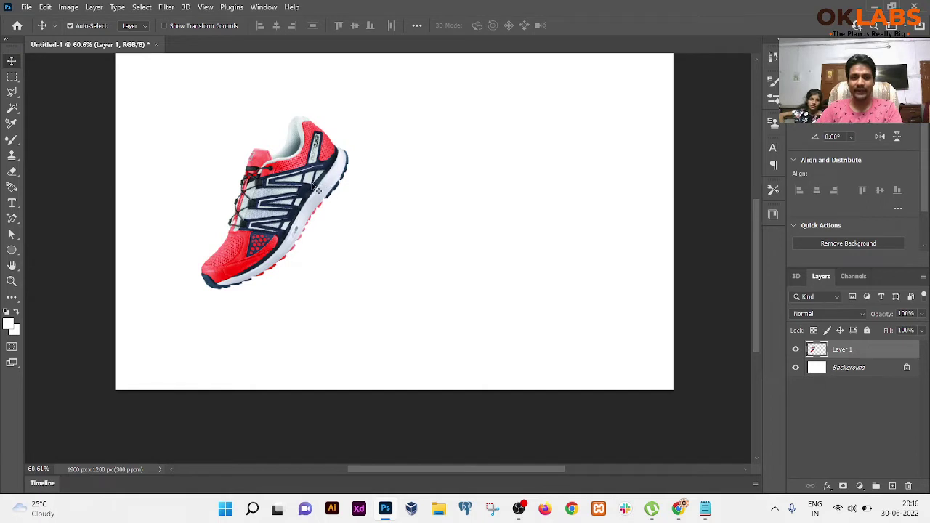
pyautogui.moveTo(317, 188); pyautogui.dragTo(276, 173)
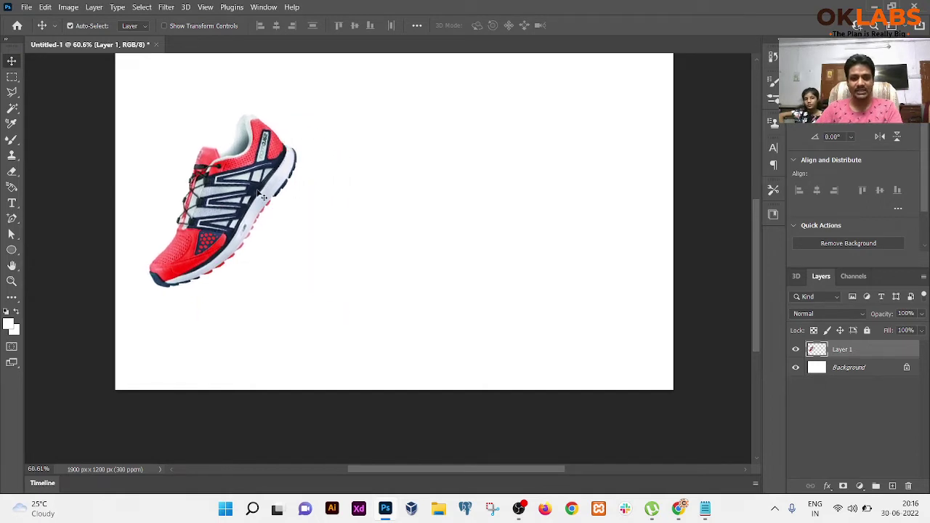
# Step: Duplicate the shoe layer in place, move the copy to the right of the original, and delete that copy
pyautogui.press('ctrl')
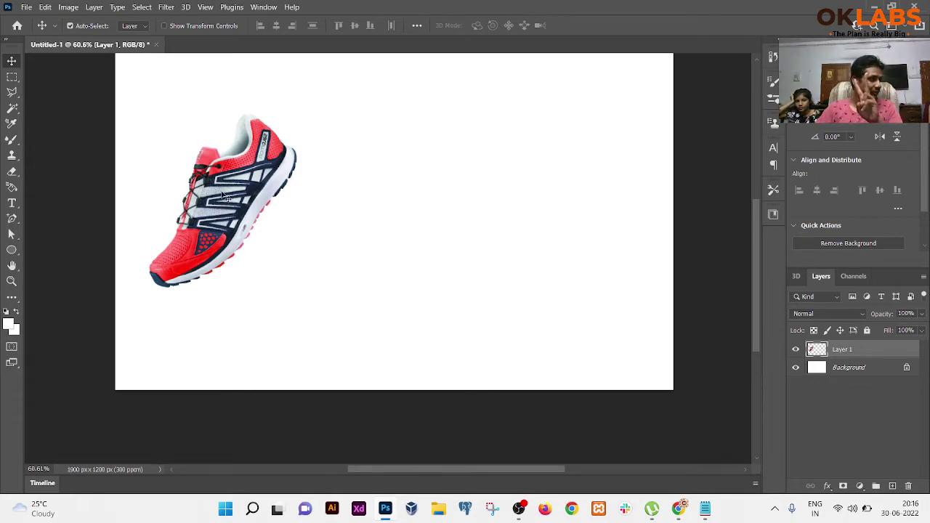
pyautogui.hotkey('ctrl', 'j')
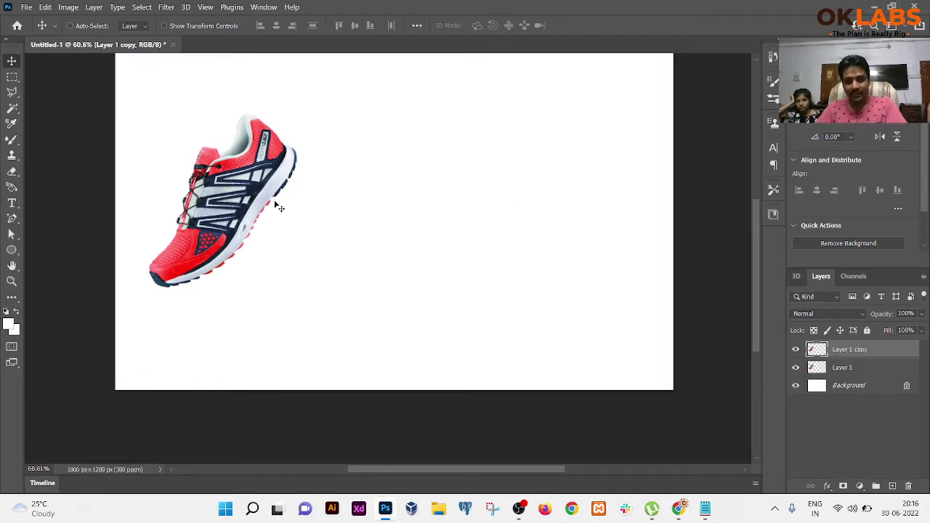
pyautogui.rightClick(231, 181)
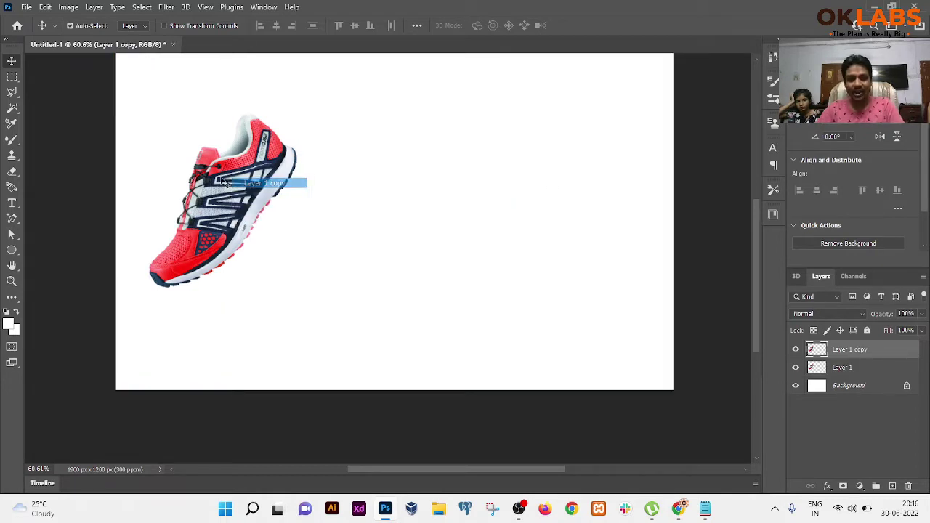
pyautogui.click(236, 182)
pyautogui.moveTo(222, 180); pyautogui.dragTo(401, 195)
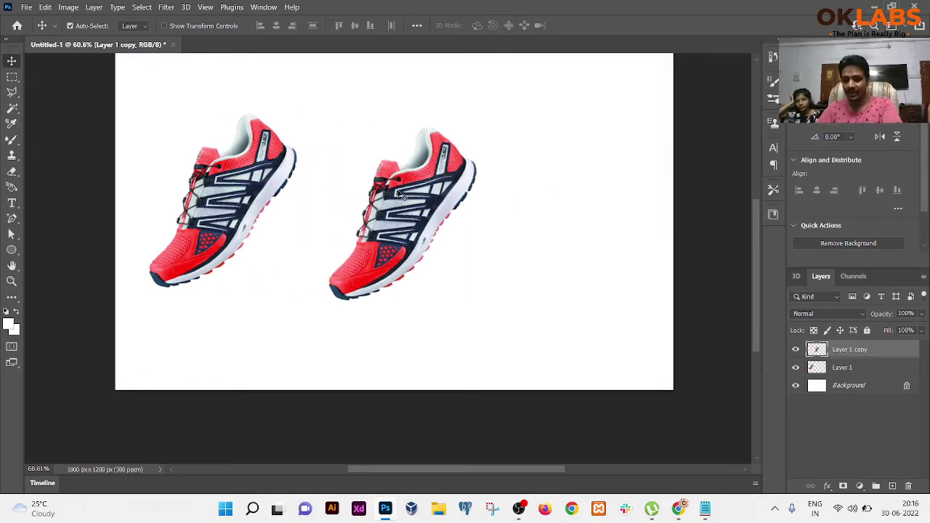
pyautogui.press('Delete')
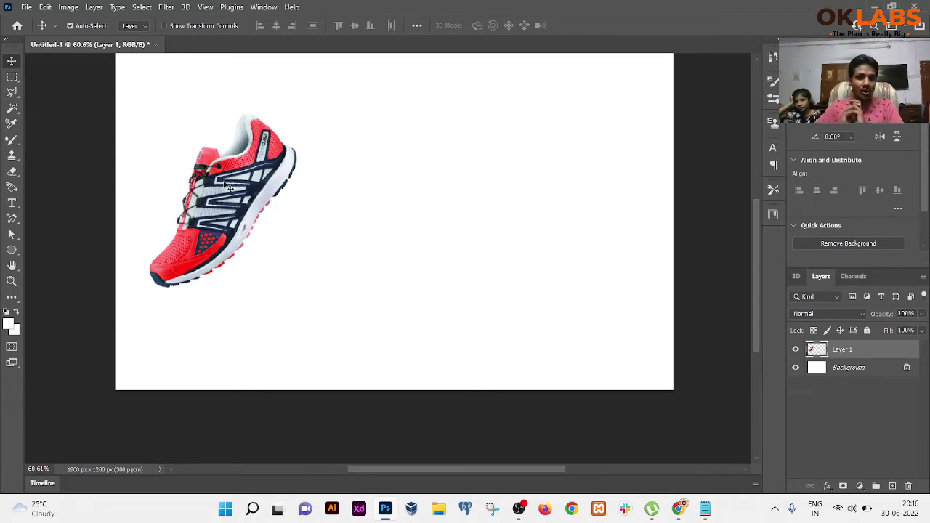
# Step: Pull a copy of the shoe straight out to the right, level with the original, and delete the copied layer
pyautogui.press('ctrl')
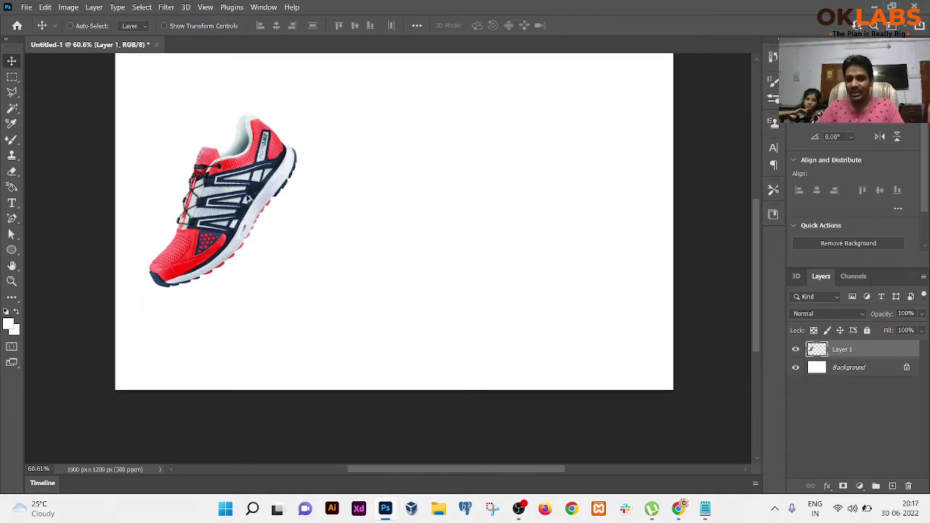
pyautogui.moveTo(248, 198); pyautogui.dragTo(416, 189)
pyautogui.moveTo(421, 191); pyautogui.dragTo(422, 192)
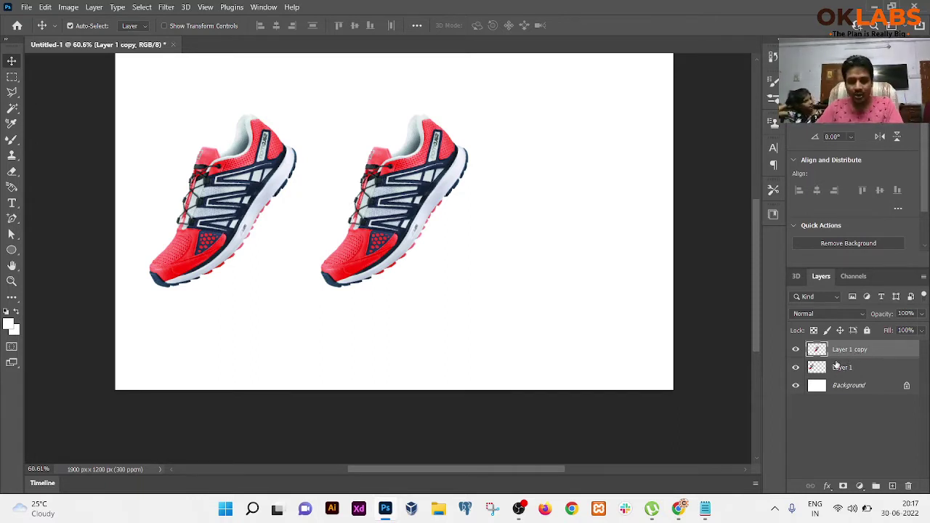
pyautogui.press('Delete')
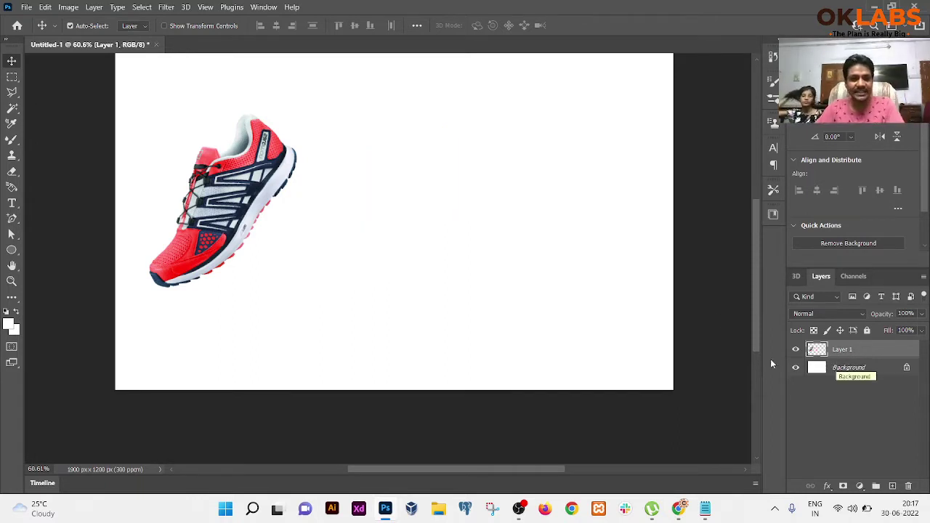
pyautogui.rightClick(234, 187)
pyautogui.click(263, 187)
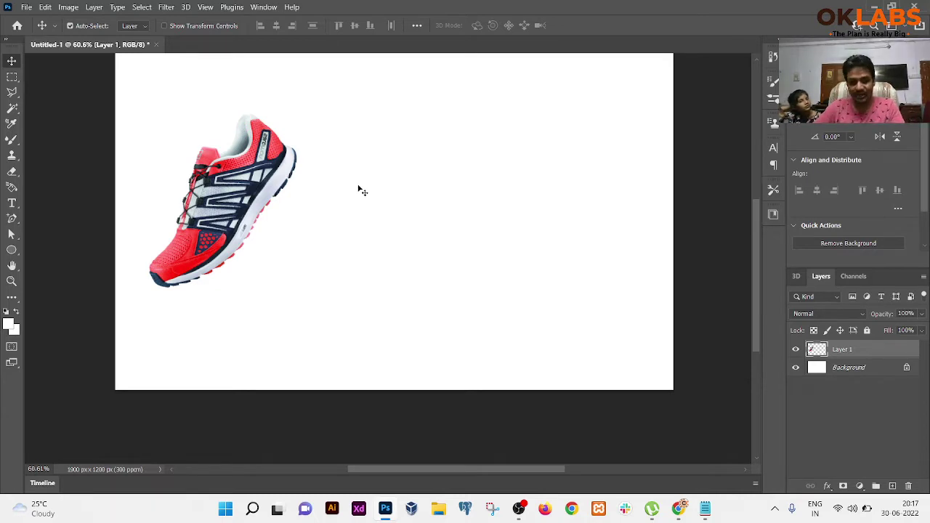
pyautogui.press('ctrl')
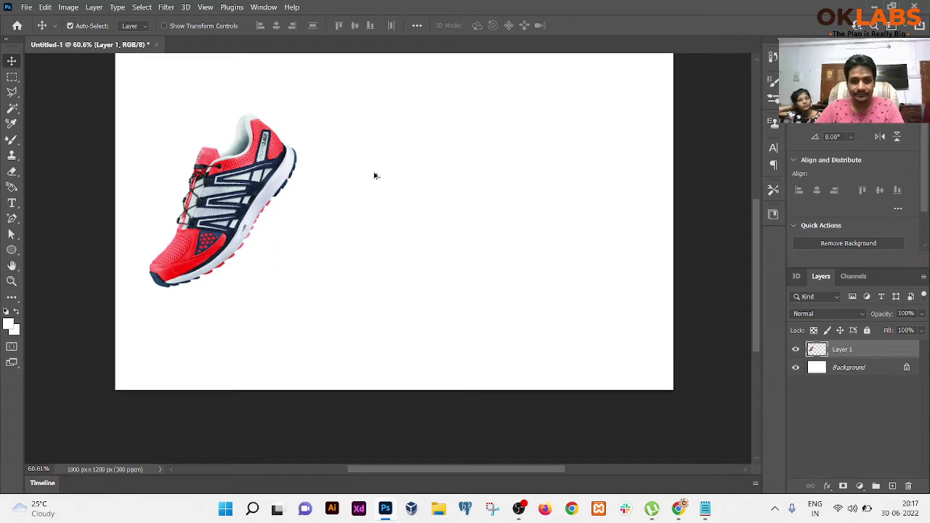
# Step: Duplicate the shoe straight out to the right of the original and rotate the copy clockwise until its sole is nearly level
pyautogui.press('ctrl')
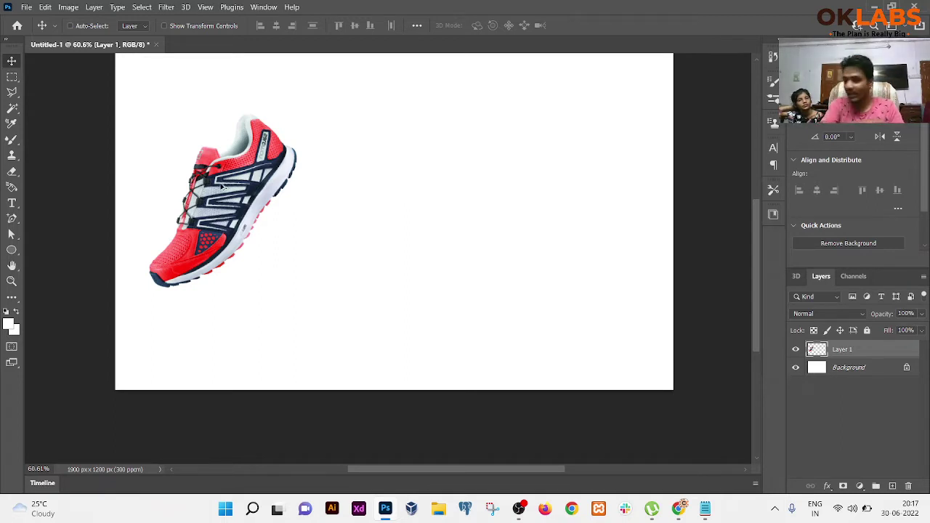
pyautogui.moveTo(223, 187); pyautogui.dragTo(404, 187)
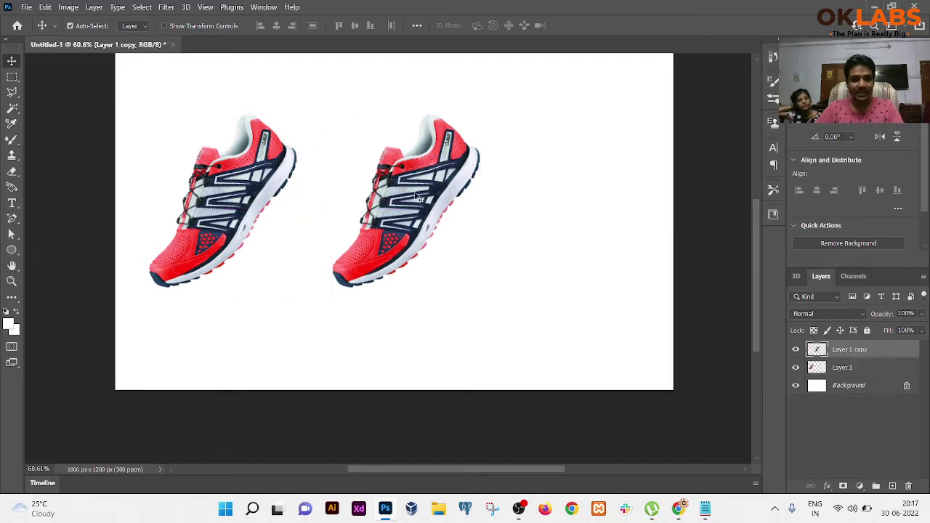
pyautogui.hotkey('ctrl', 't')
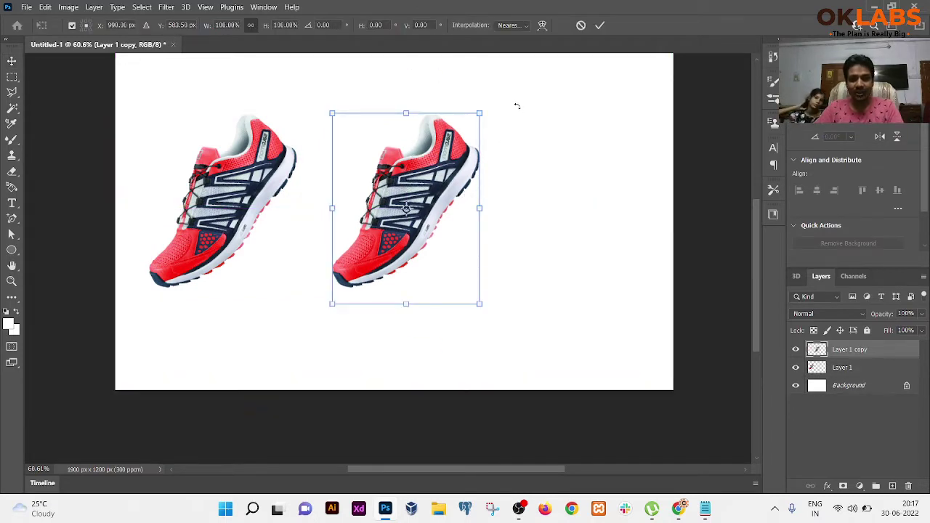
pyautogui.moveTo(516, 106); pyautogui.dragTo(567, 201)
pyautogui.press('Return')
# Step: Select the rotated shoe copy and move it down and left, close beside the original shoe
pyautogui.scroll(3, 434, 224)
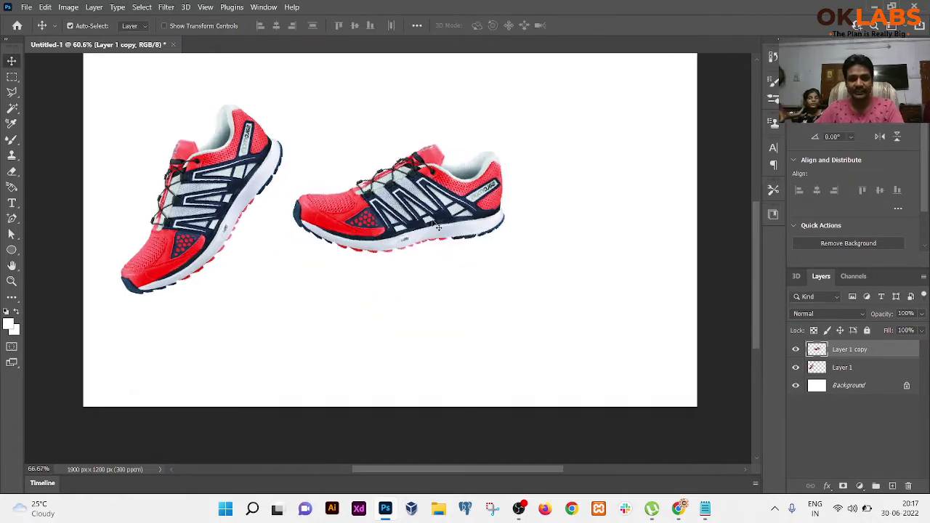
pyautogui.scroll(-2, 456, 193)
pyautogui.rightClick(404, 185)
pyautogui.click(442, 192)
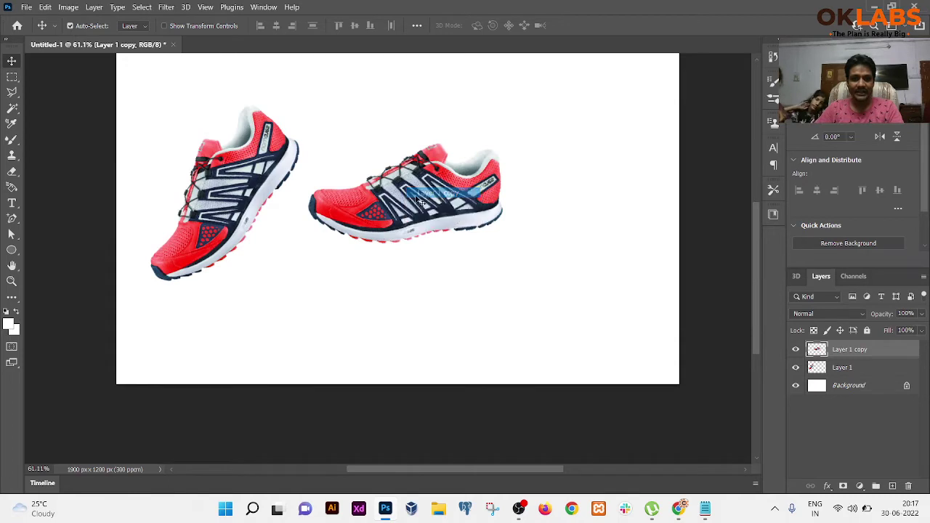
pyautogui.moveTo(442, 192); pyautogui.dragTo(365, 242)
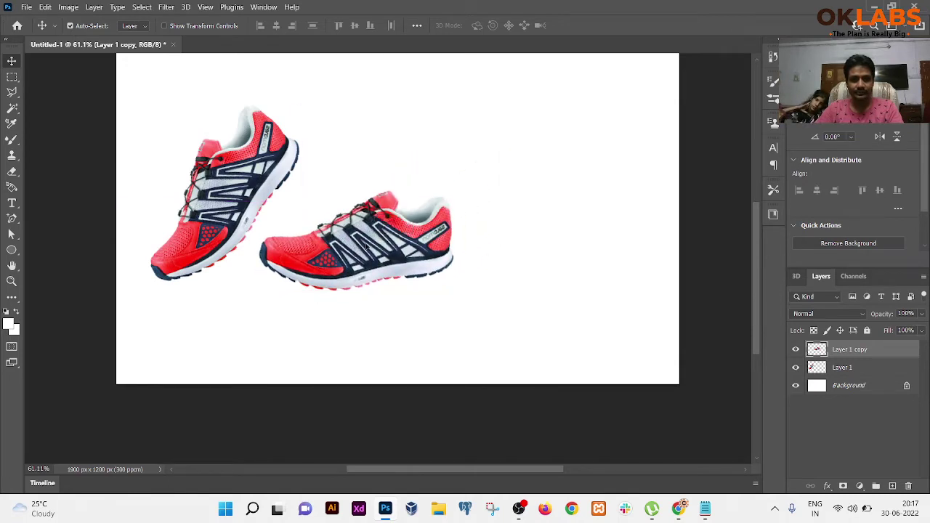
# Step: Try a narrow rectangular marquee selection down through the tongue of the level shoe copy, and clear it
pyautogui.scroll(2, 398, 243)
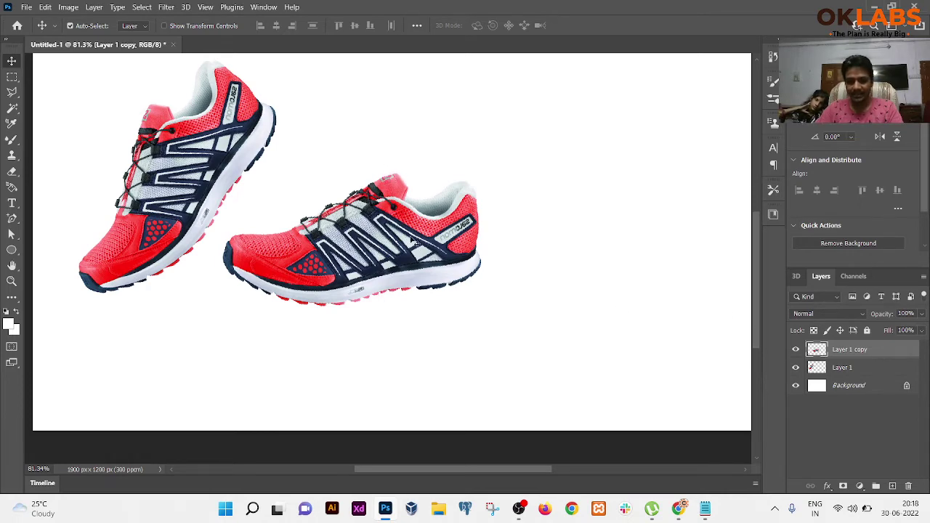
pyautogui.scroll(4, 414, 241)
pyautogui.scroll(2, 356, 130)
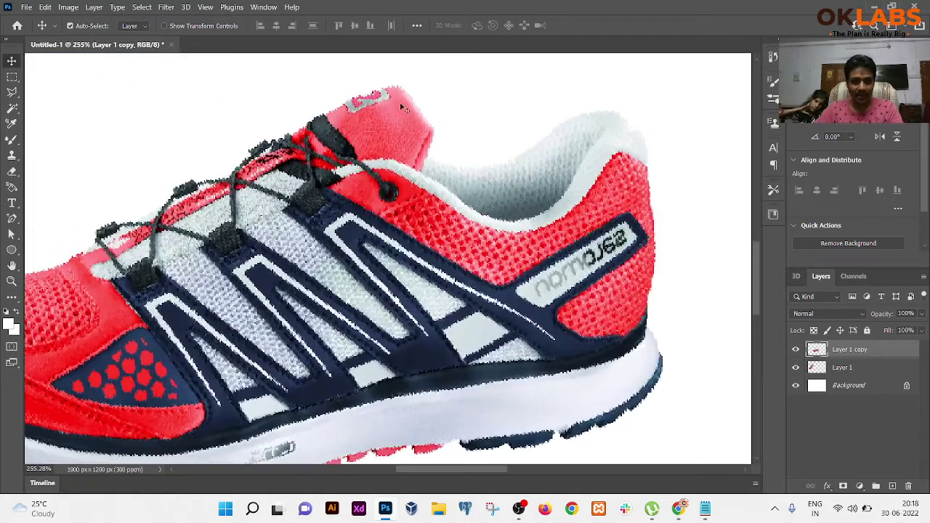
pyautogui.scroll(-2, 403, 108)
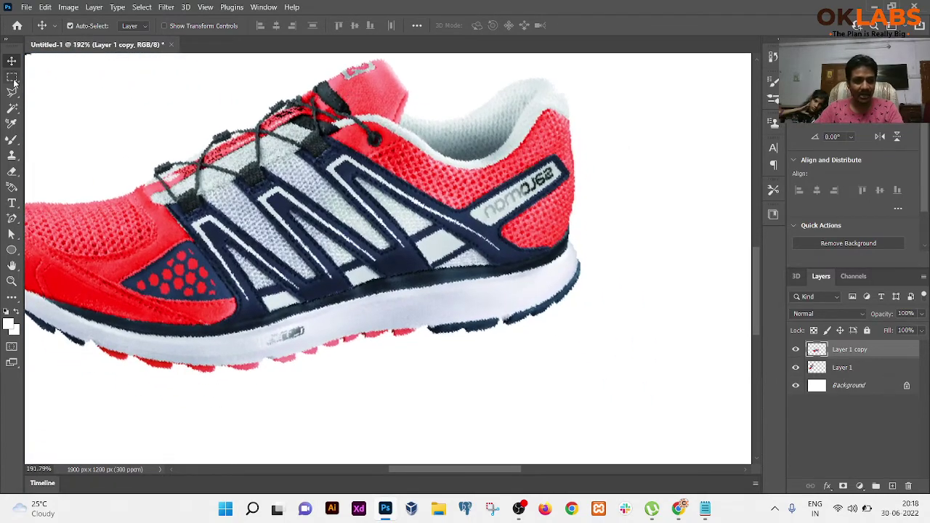
pyautogui.click(13, 80)
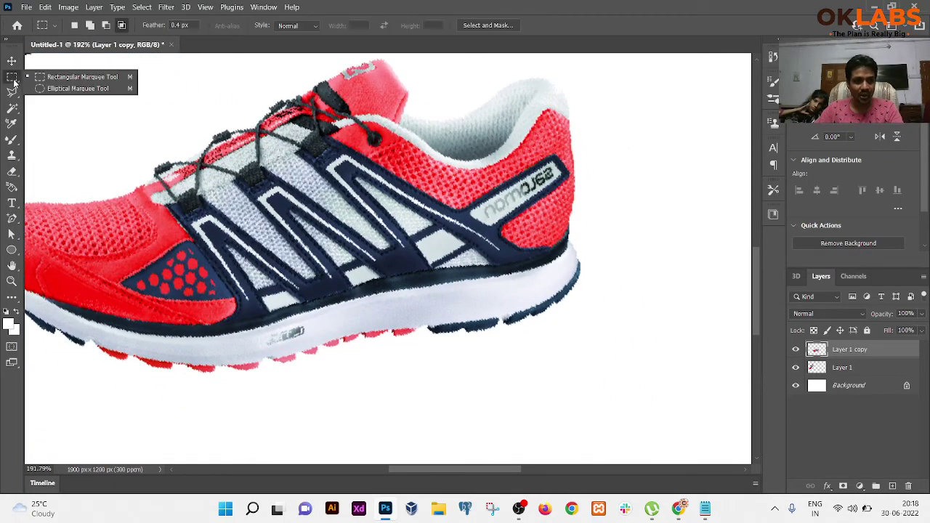
pyautogui.click(51, 82)
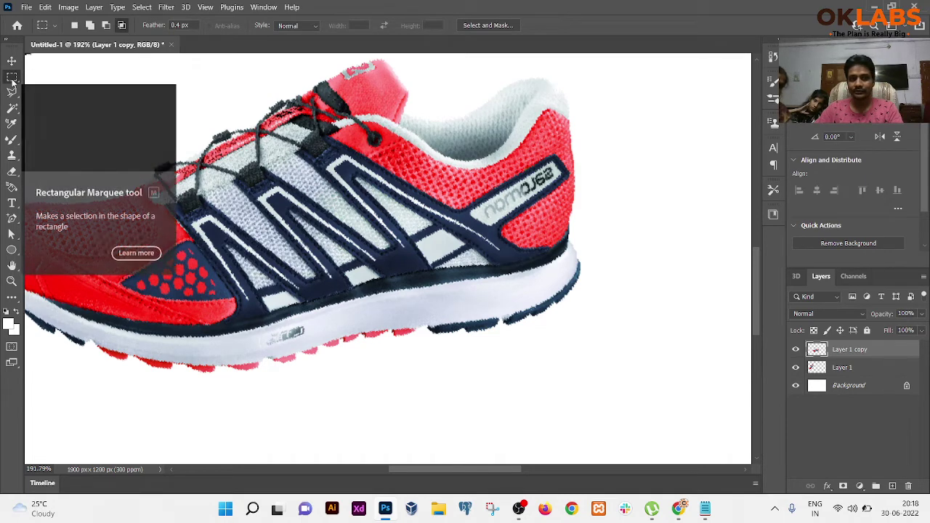
pyautogui.moveTo(75, 97); pyautogui.dragTo(122, 158)
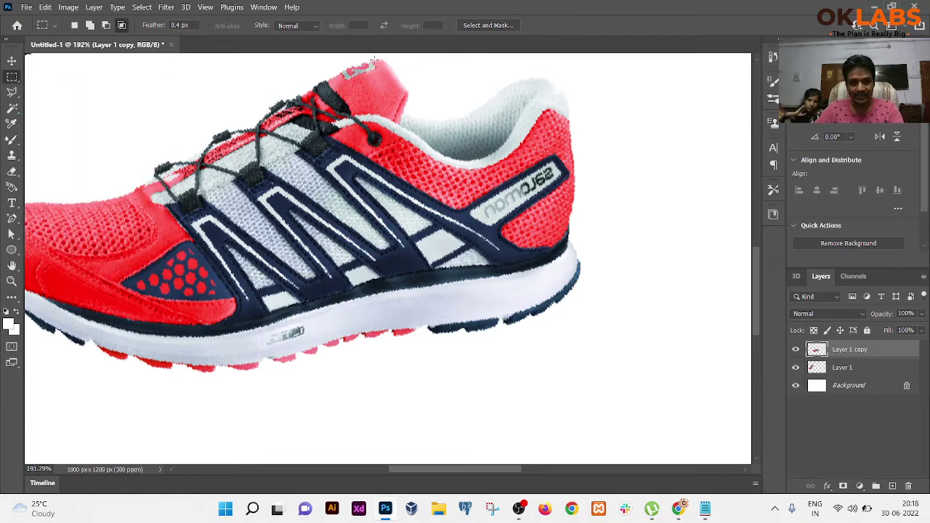
pyautogui.moveTo(373, 60); pyautogui.dragTo(378, 150)
pyautogui.hotkey('ctrl', 'd')
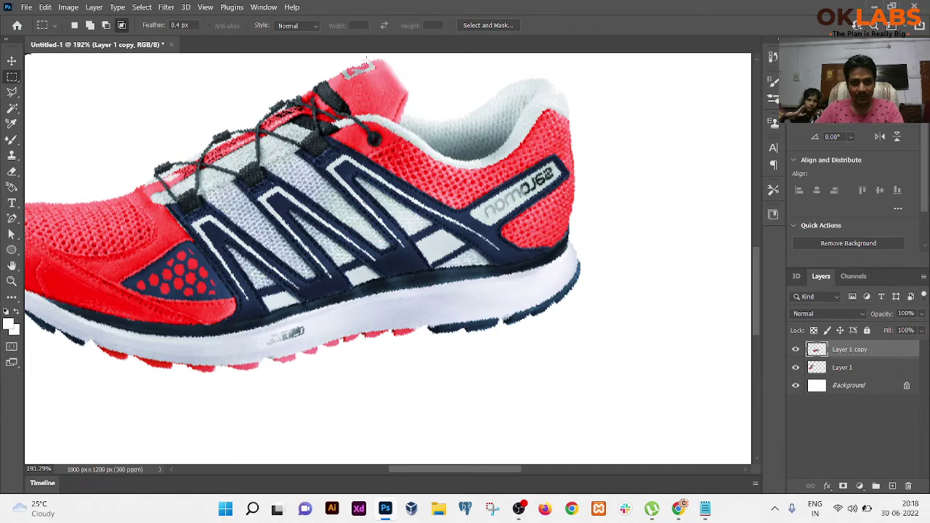
pyautogui.moveTo(368, 61); pyautogui.dragTo(382, 197)
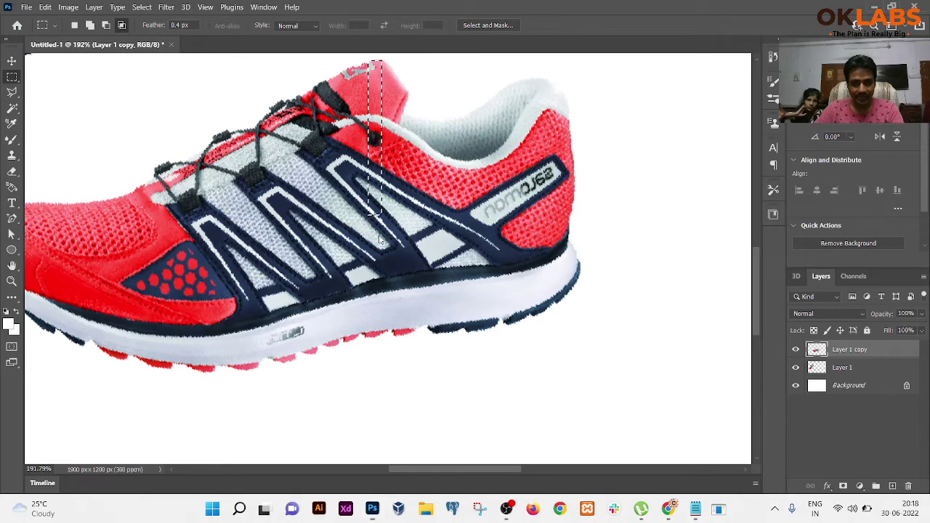
pyautogui.click(507, 280)
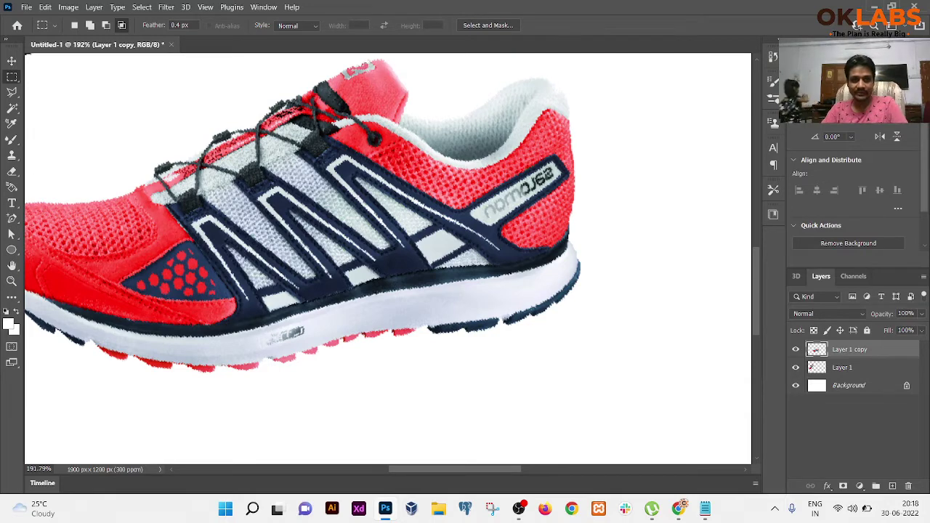
# Step: Marquee-select a thin full-height strip of the level shoe, copy it to a new layer, and hide Layer 1 copy
pyautogui.moveTo(369, 62); pyautogui.dragTo(381, 335)
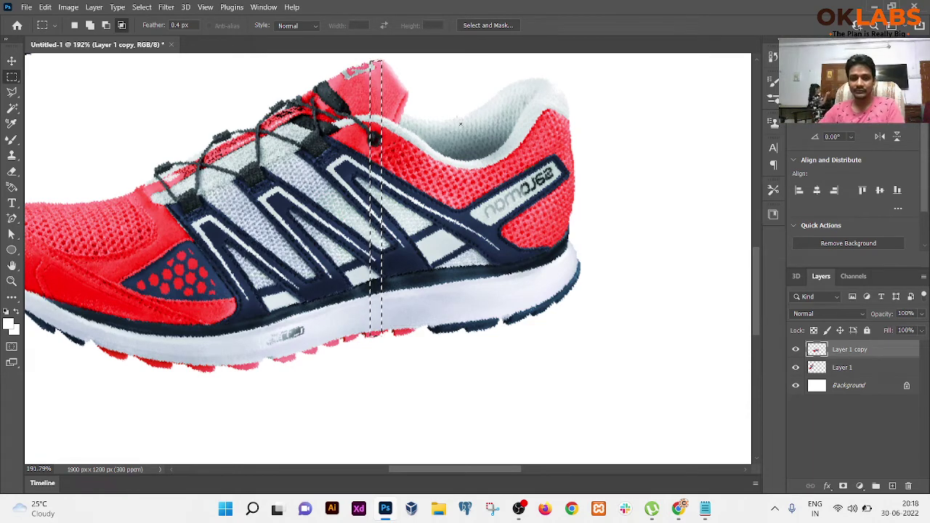
pyautogui.hotkey('ctrl', 'j')
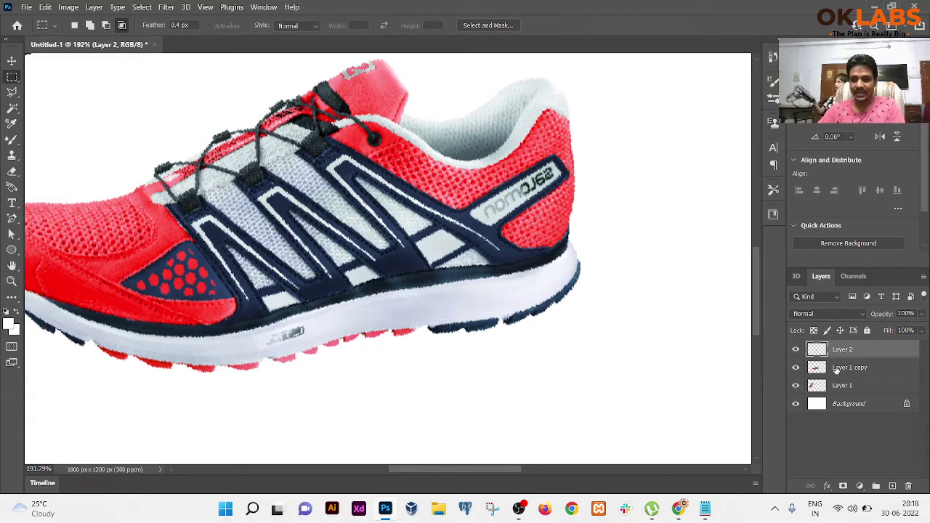
pyautogui.click(795, 367)
pyautogui.scroll(-5, 425, 212)
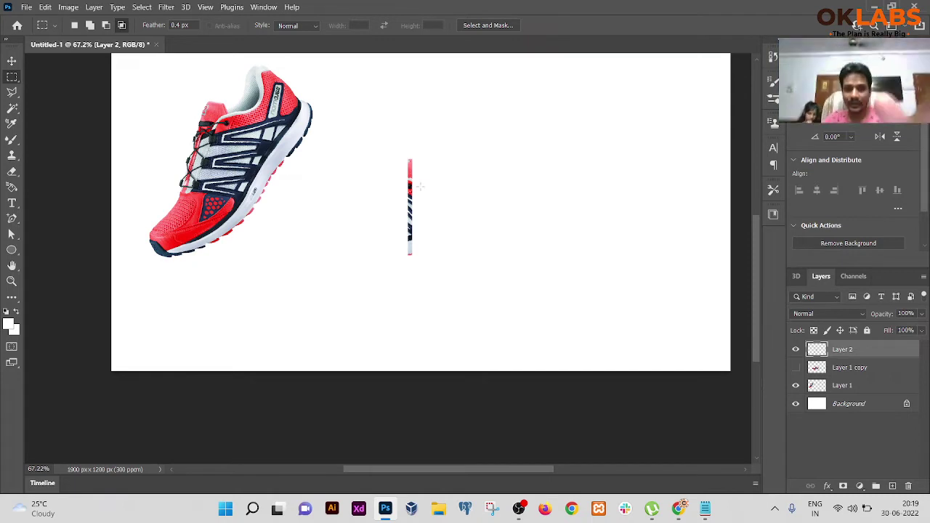
# Step: Undo the last edits so the level shoe shows again, and delete the strip layer, Layer 2
pyautogui.press('v')
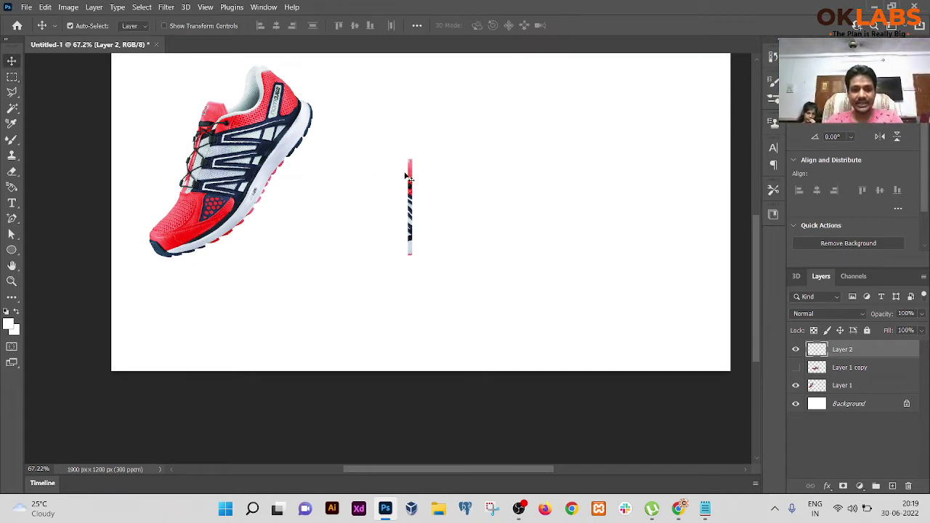
pyautogui.press('ctrl')
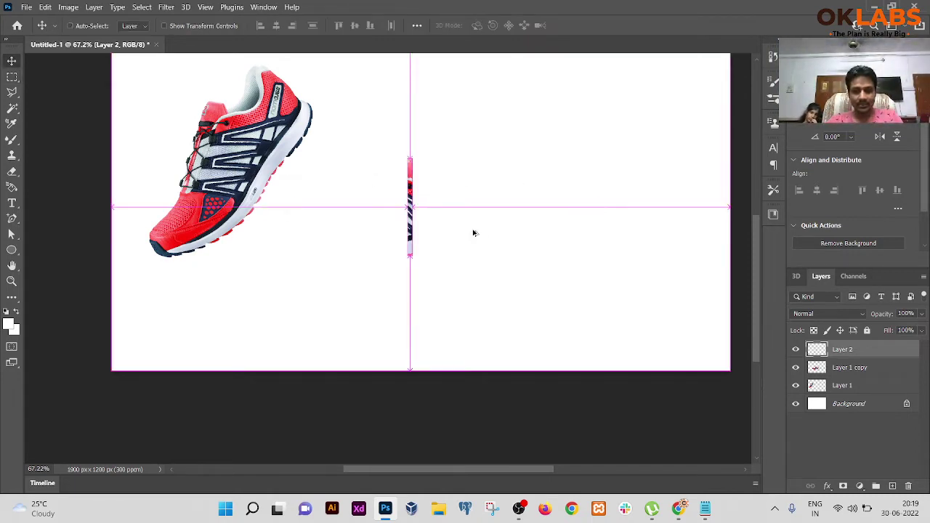
pyautogui.hotkey('ctrl', 'z')
pyautogui.hotkey('ctrl', 'z')
pyautogui.hotkey('ctrl', 'z')
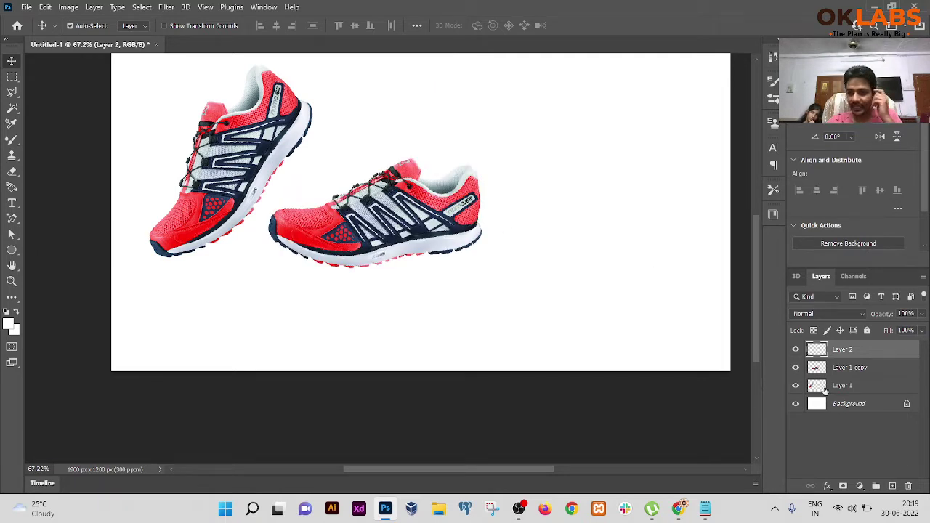
pyautogui.press('Delete')
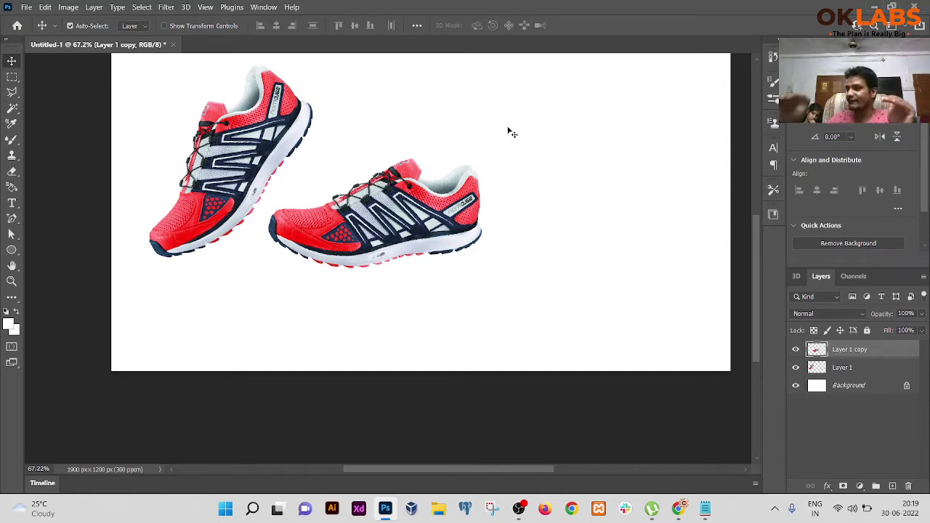
# Step: Marquee-select a thin vertical strip from the level shoe's tongue down to its sole and copy it to a new layer
pyautogui.click(11, 78)
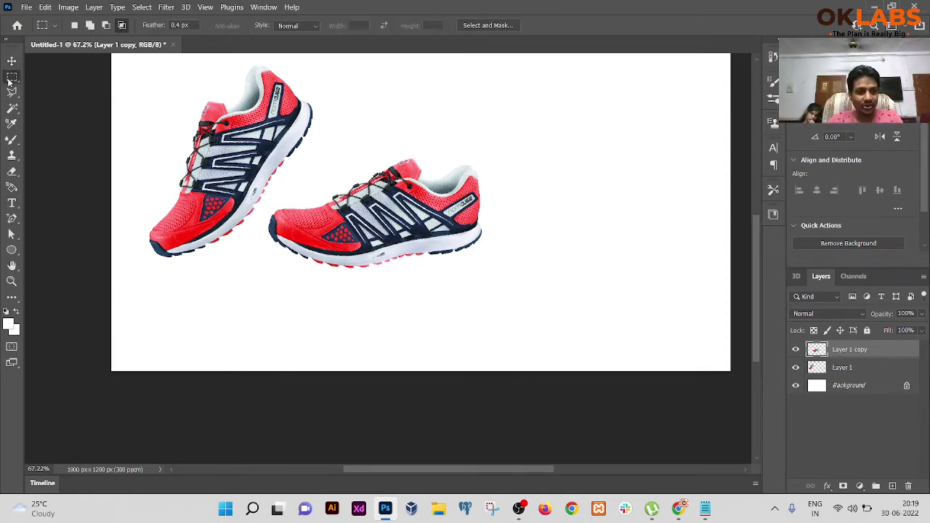
pyautogui.scroll(5, 380, 166)
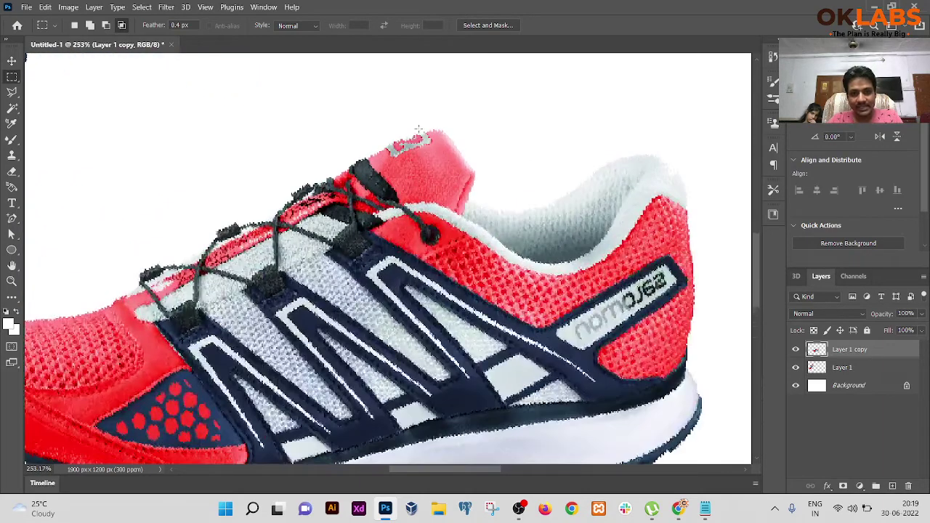
pyautogui.moveTo(421, 131); pyautogui.dragTo(436, 419)
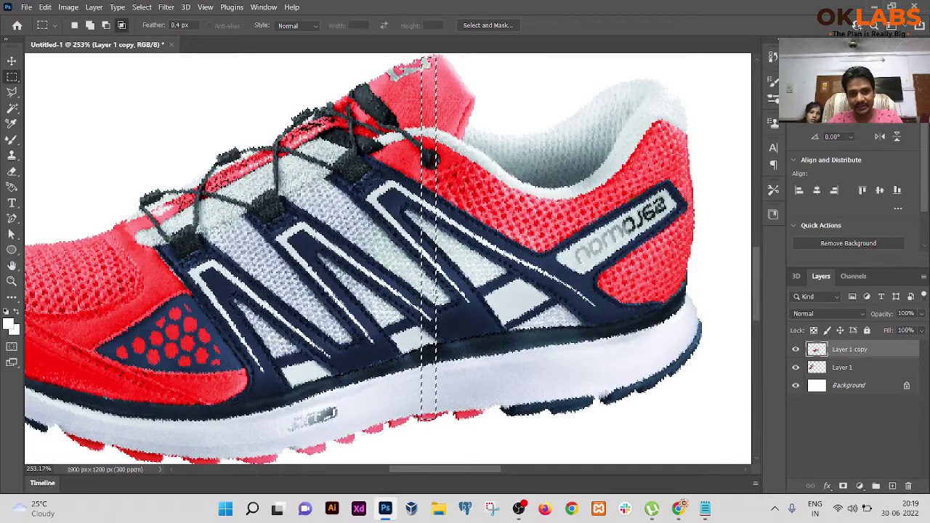
pyautogui.scroll(-3, 442, 295)
pyautogui.scroll(2, 456, 291)
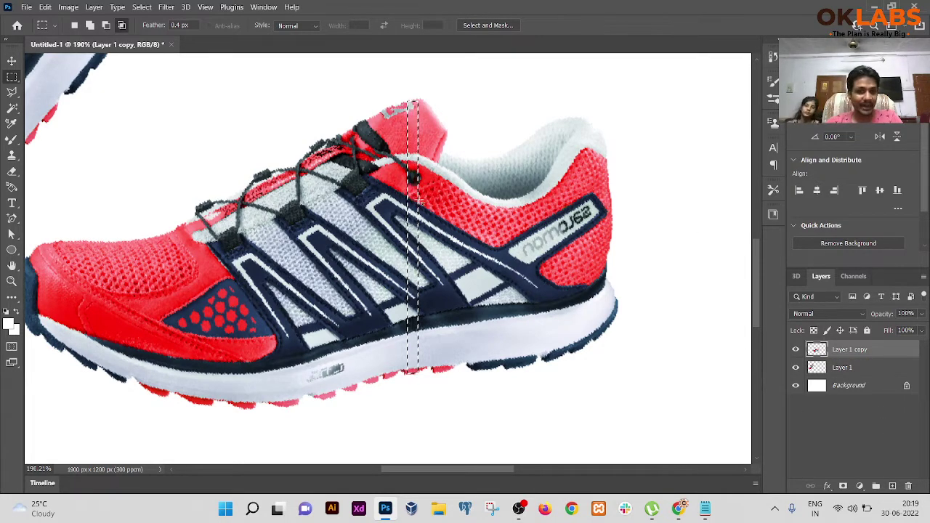
pyautogui.hotkey('ctrl', 'j')
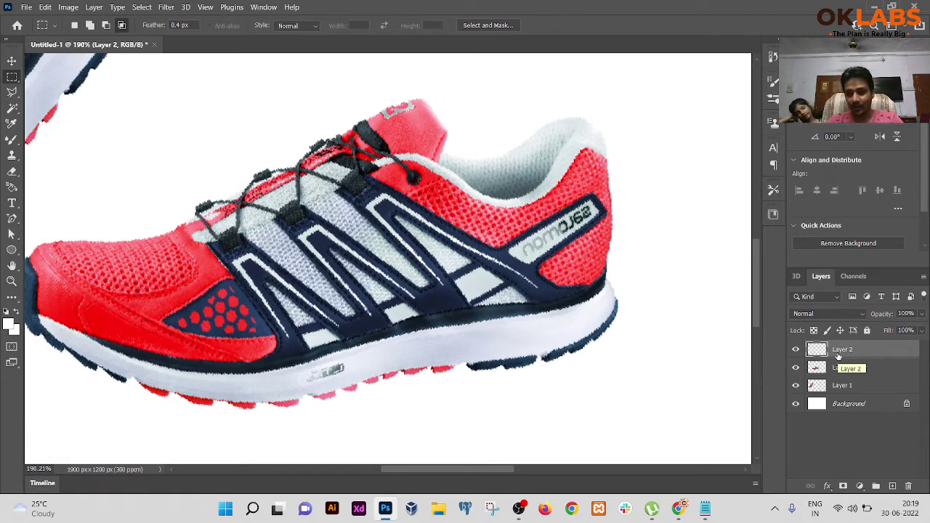
# Step: Hide the level shoe layer, Layer 1 copy, and delete it so only the strip and the original shoe remain
pyautogui.click(795, 368)
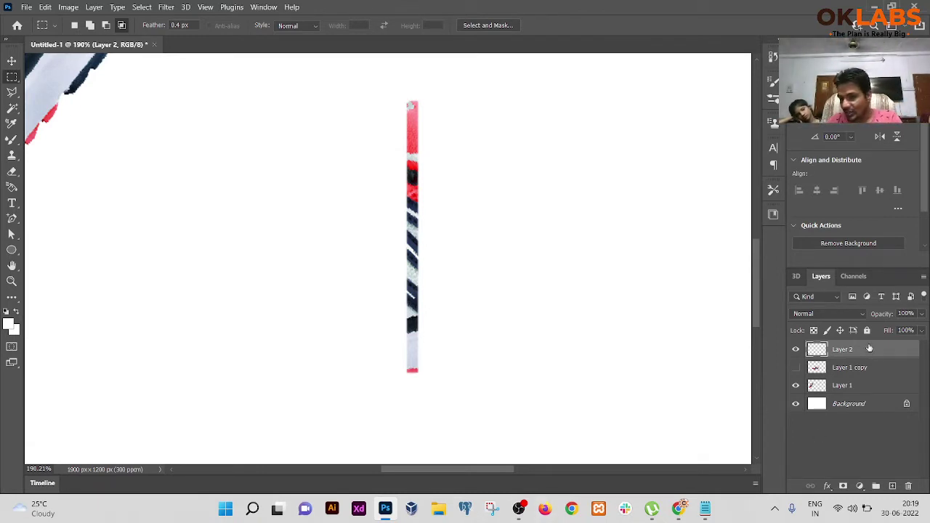
pyautogui.click(864, 367)
pyautogui.click(796, 367)
pyautogui.click(795, 368)
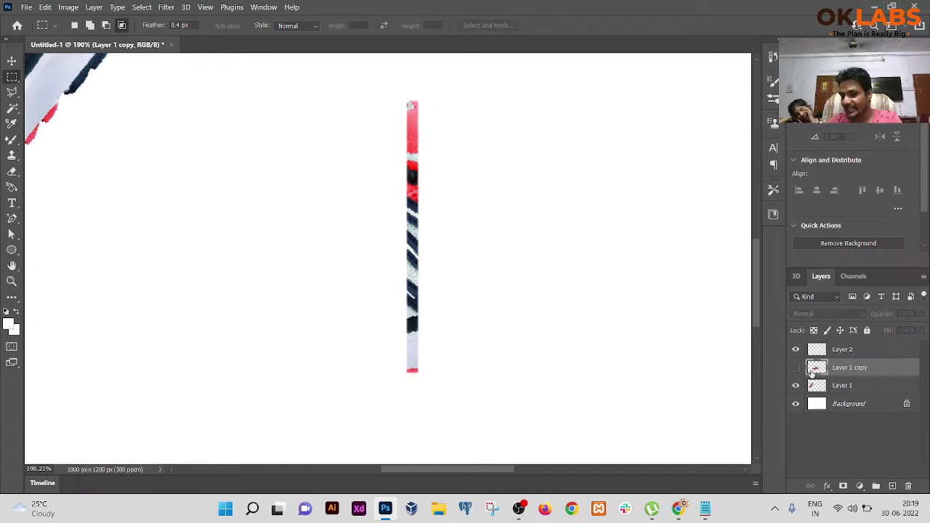
pyautogui.click(908, 486)
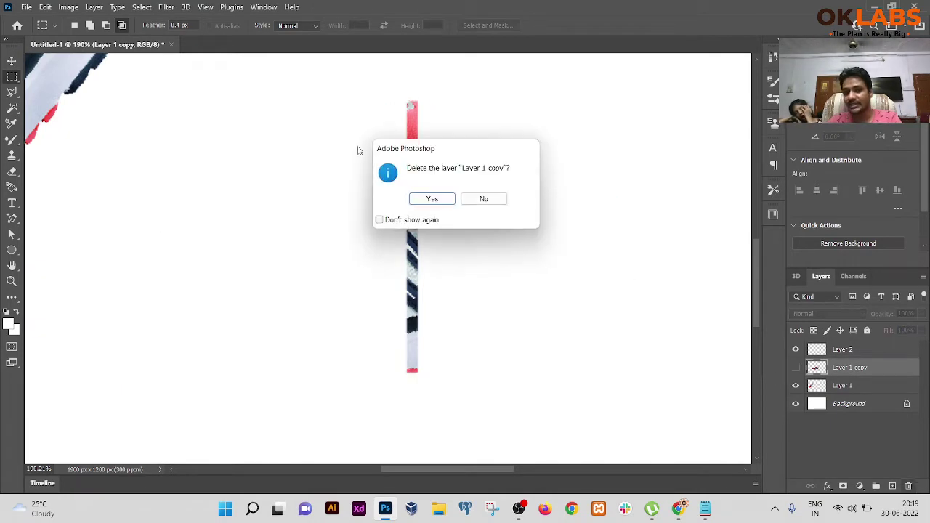
pyautogui.click(431, 198)
pyautogui.scroll(-3, 413, 195)
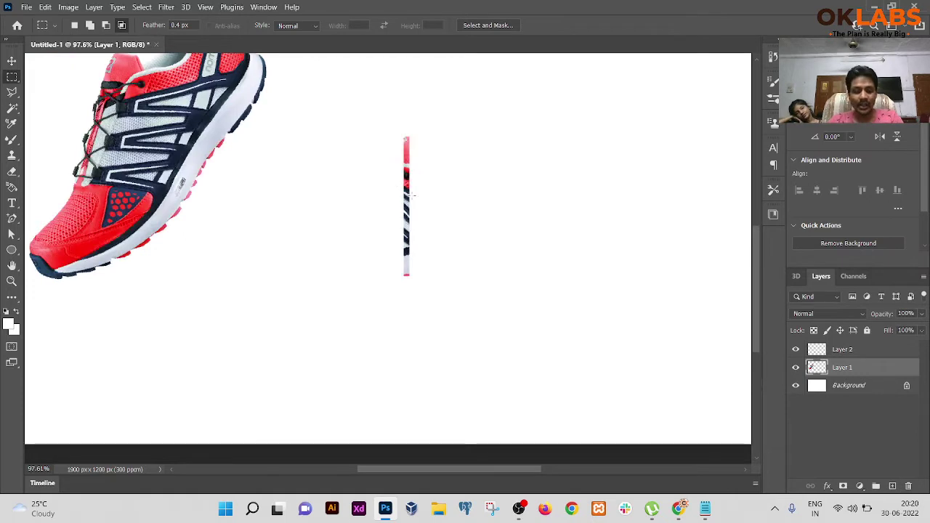
# Step: Place horizontal guides at the top and bottom edges of the tilted shoe and select the strip layer, Layer 2
pyautogui.press('v')
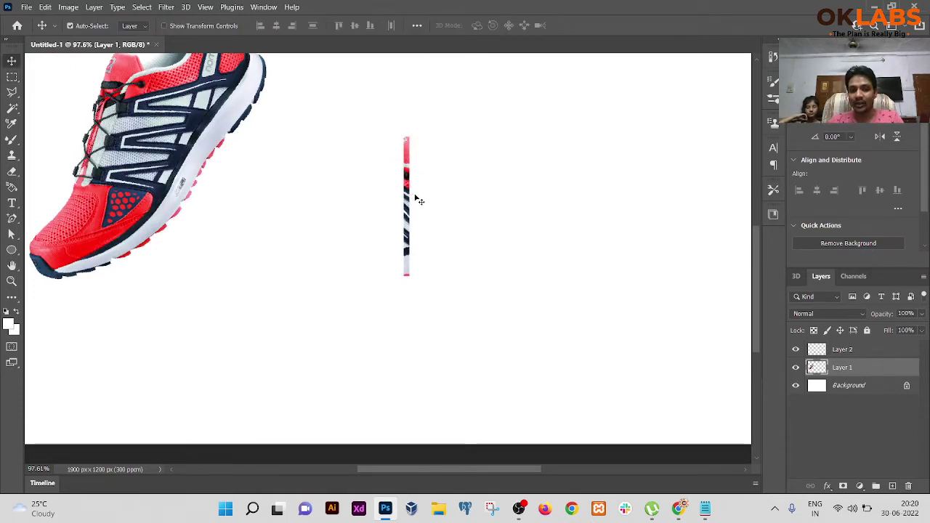
pyautogui.moveTo(301, 145); pyautogui.dragTo(356, 192)
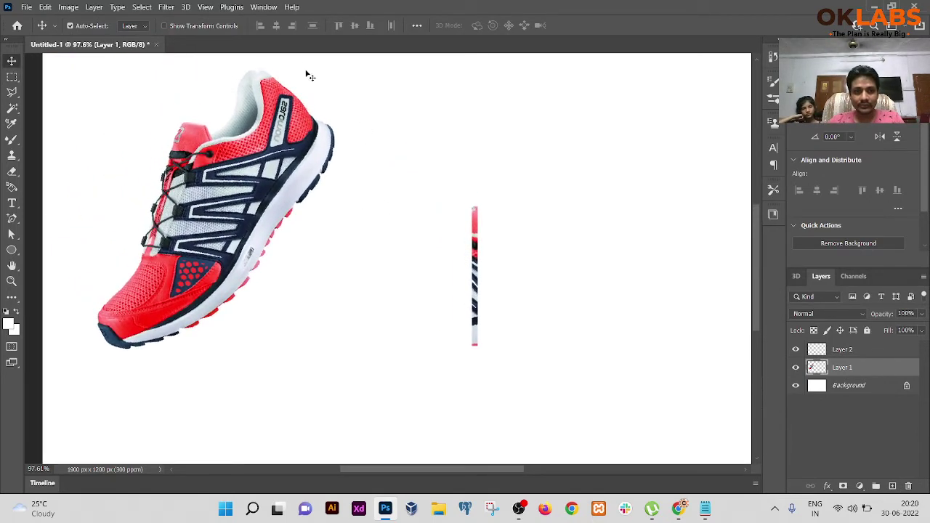
pyautogui.moveTo(296, 55); pyautogui.dragTo(200, 358)
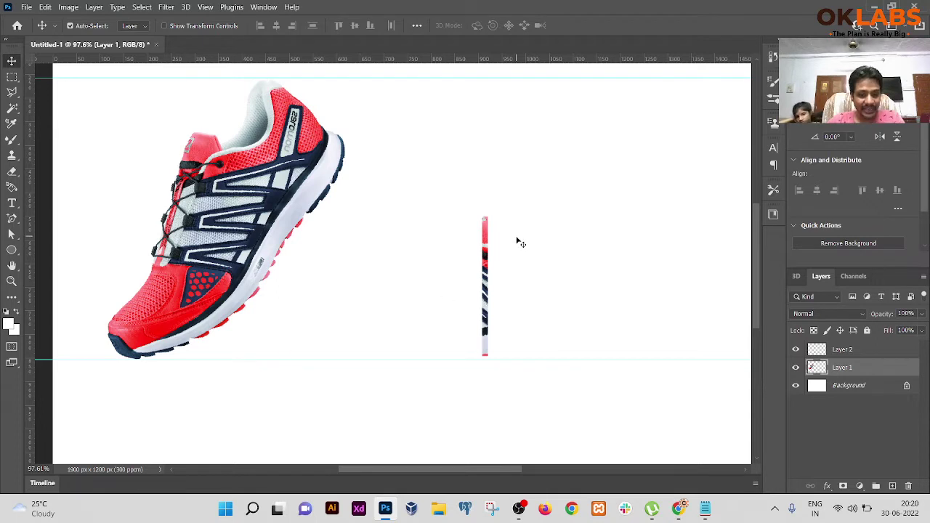
pyautogui.click(510, 259)
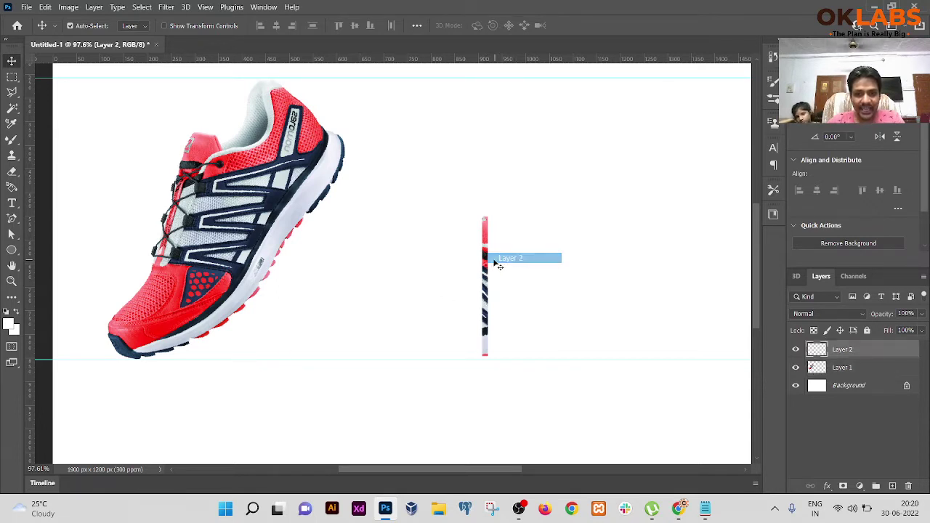
# Step: Move the strip beside the tilted shoe's heel, keeping its lower end on the bottom guide
pyautogui.moveTo(485, 259); pyautogui.dragTo(337, 254)
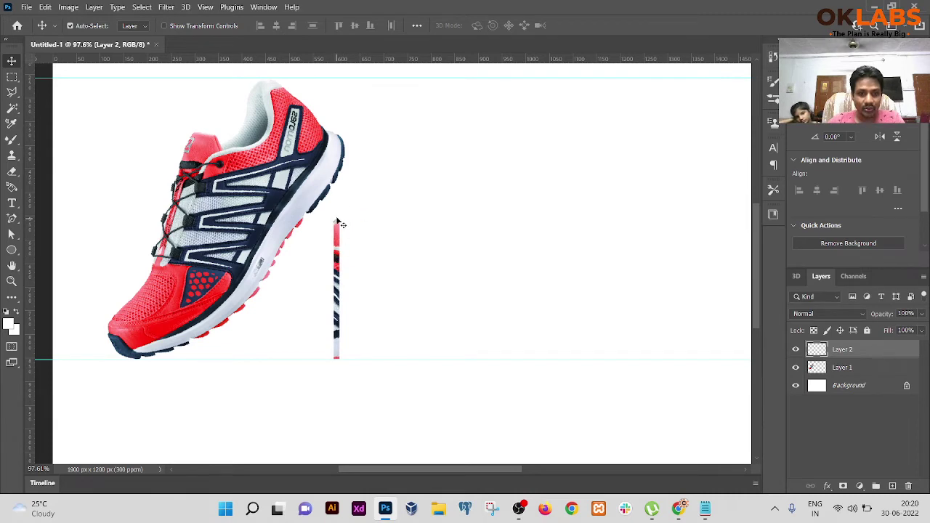
pyautogui.hotkey('ctrl', 't')
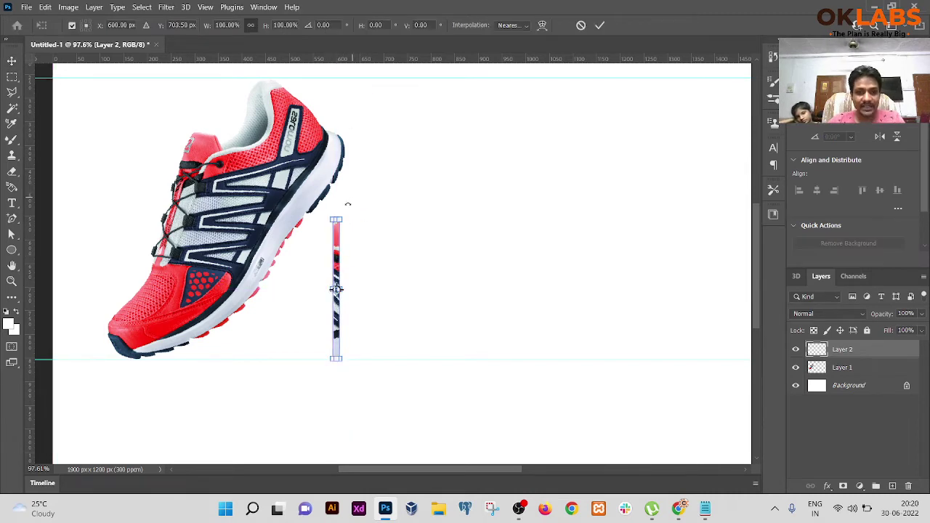
pyautogui.moveTo(336, 219); pyautogui.dragTo(335, 77)
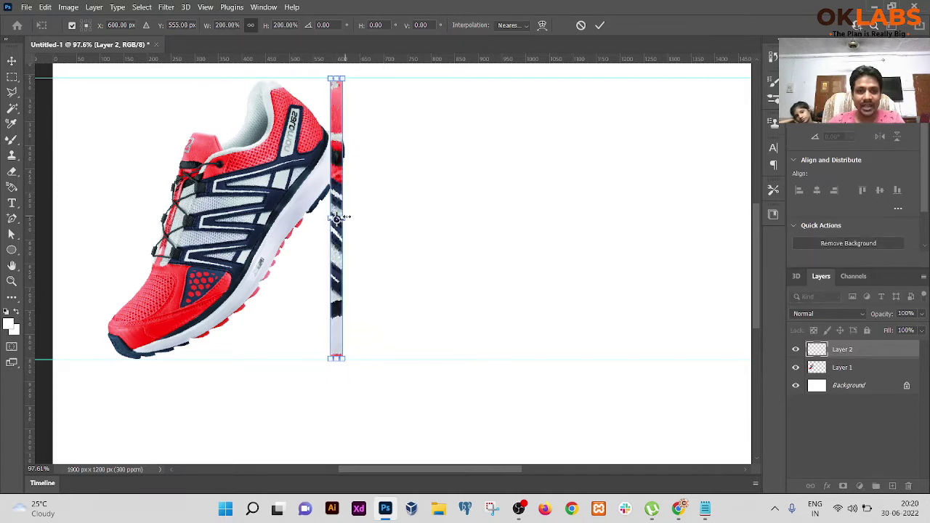
pyautogui.moveTo(336, 216); pyautogui.dragTo(426, 218)
pyautogui.hotkey('ctrl', 'z')
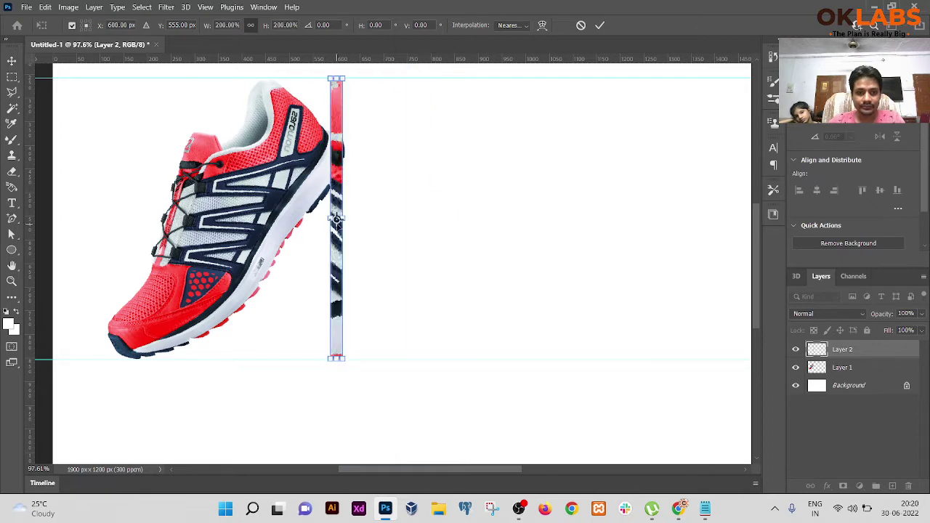
pyautogui.press('capslock')
pyautogui.press('Escape')
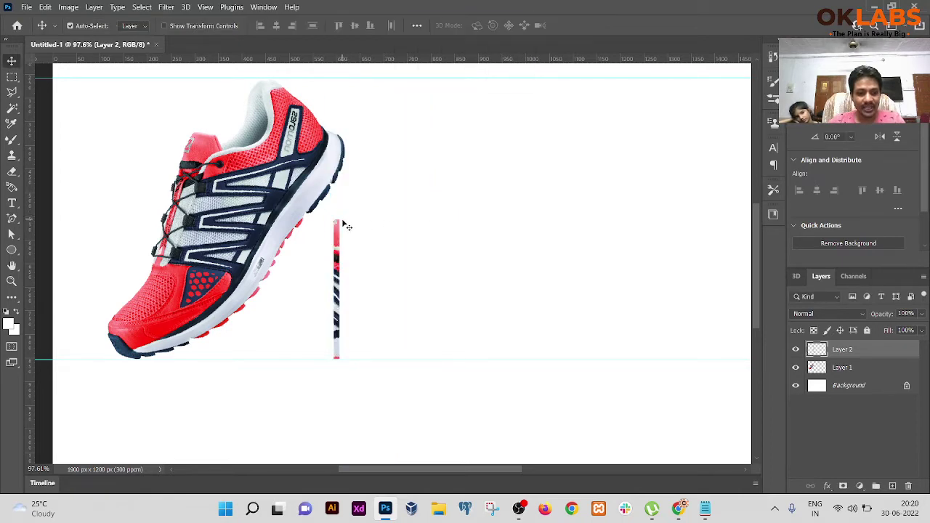
# Step: Select the strip, put it into Free Transform and examine the individual pixels at its upper end
pyautogui.moveTo(339, 227); pyautogui.dragTo(343, 223)
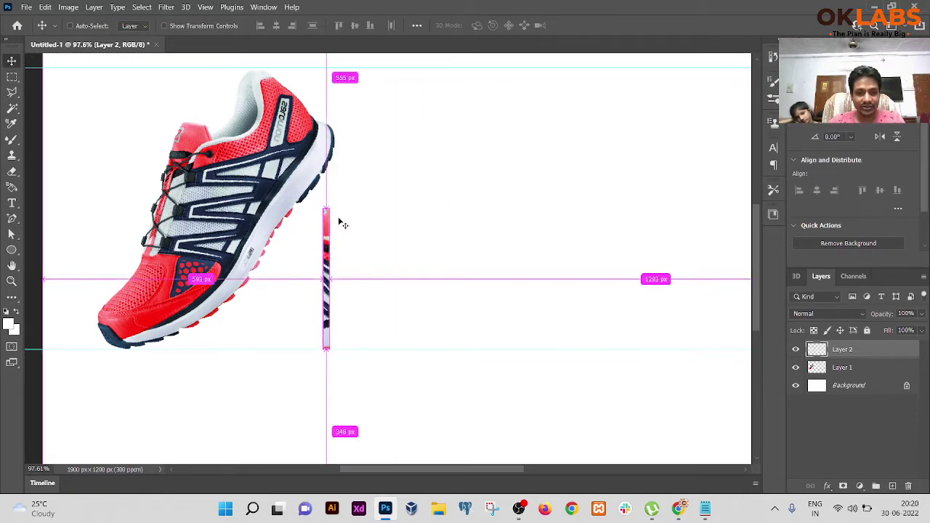
pyautogui.scroll(3, 337, 224)
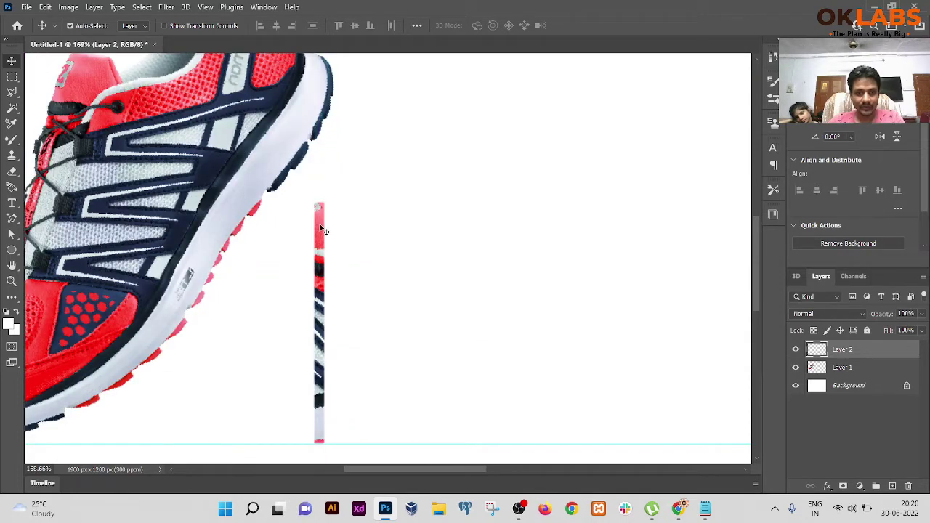
pyautogui.scroll(-2, 321, 228)
pyautogui.rightClick(320, 236)
pyautogui.click(324, 240)
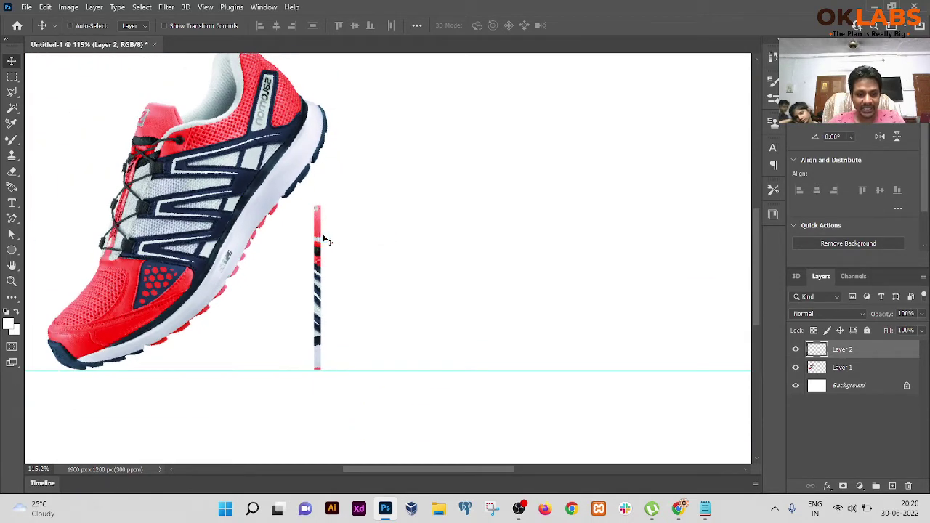
pyautogui.hotkey('ctrl', 't')
pyautogui.scroll(3, 317, 211)
pyautogui.scroll(12, 317, 191)
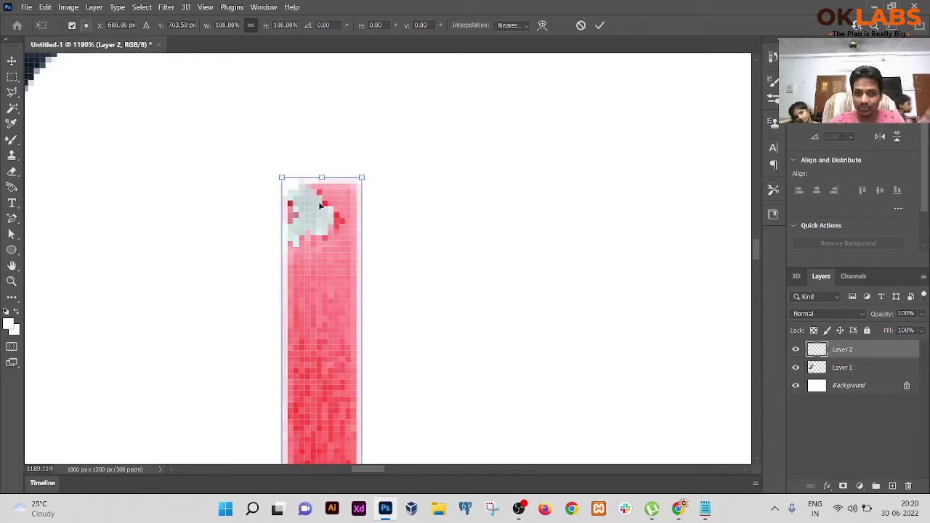
pyautogui.scroll(-10, 213, 215)
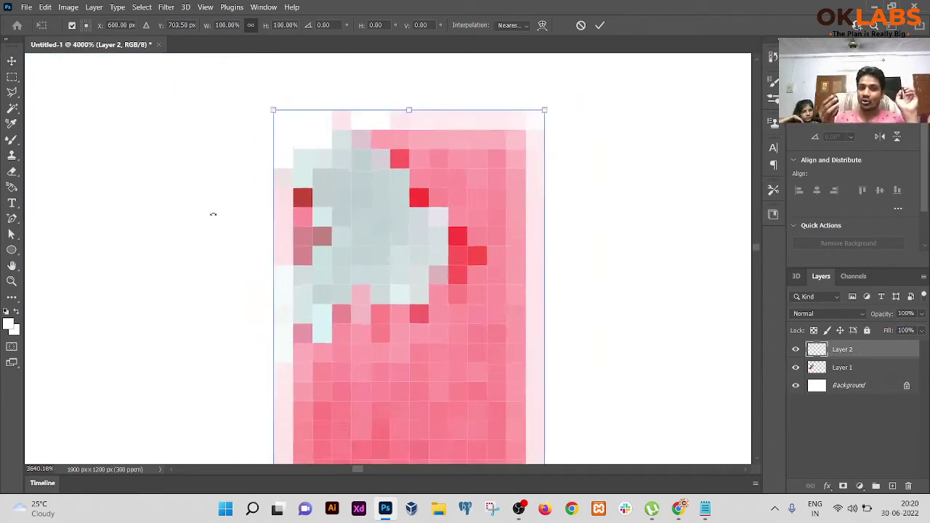
pyautogui.scroll(-4, 213, 214)
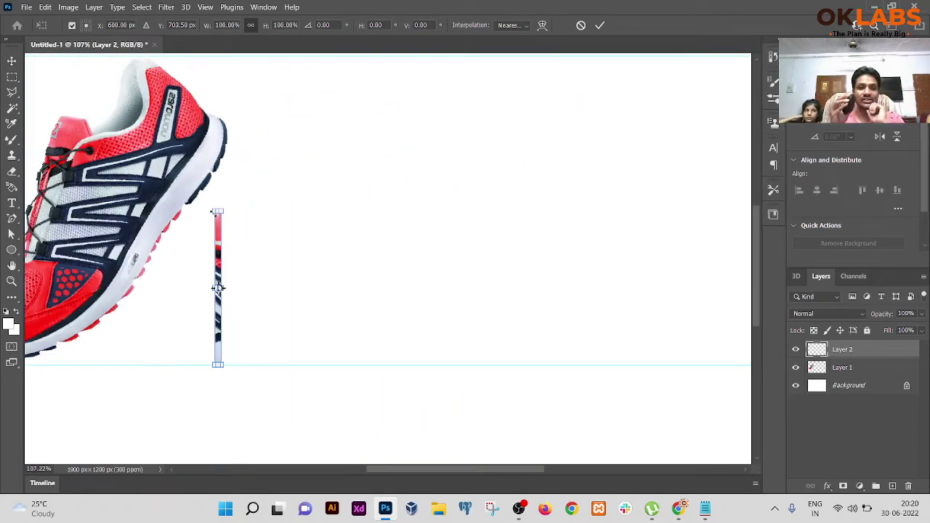
pyautogui.scroll(6, 213, 214)
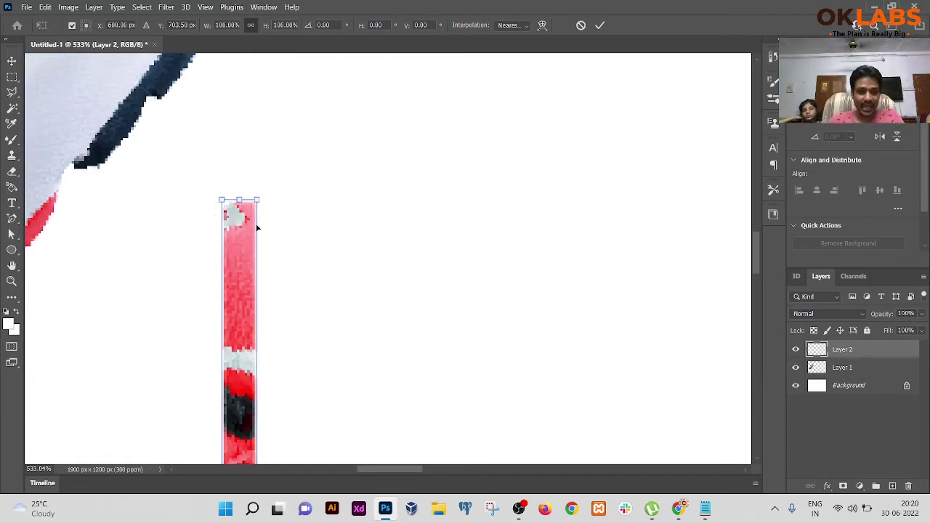
pyautogui.moveTo(244, 204); pyautogui.dragTo(248, 100)
pyautogui.hotkey('ctrl', 'z')
pyautogui.scroll(-5, 290, 173)
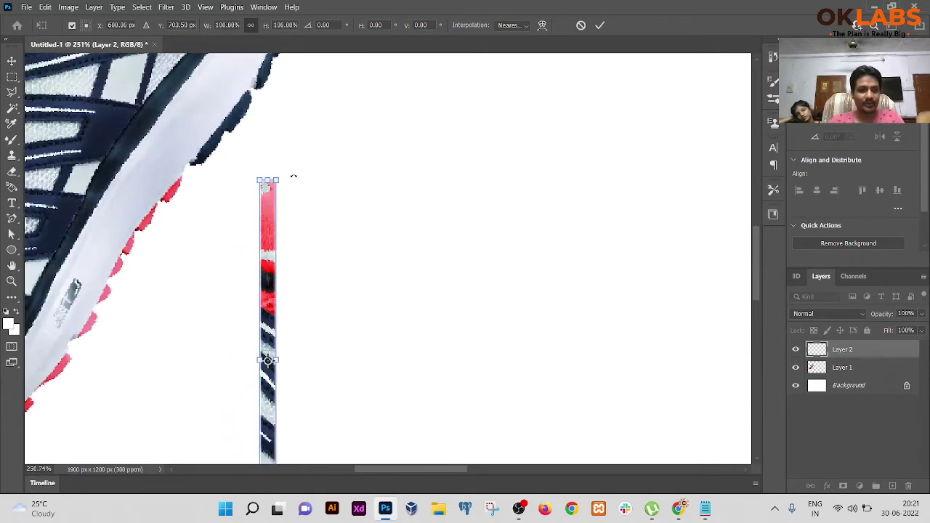
# Step: Stretch the shoe strip on Layer 2 upward to 200% height so that it spans both horizontal guides
pyautogui.scroll(-1, 290, 171)
pyautogui.scroll(2, 284, 178)
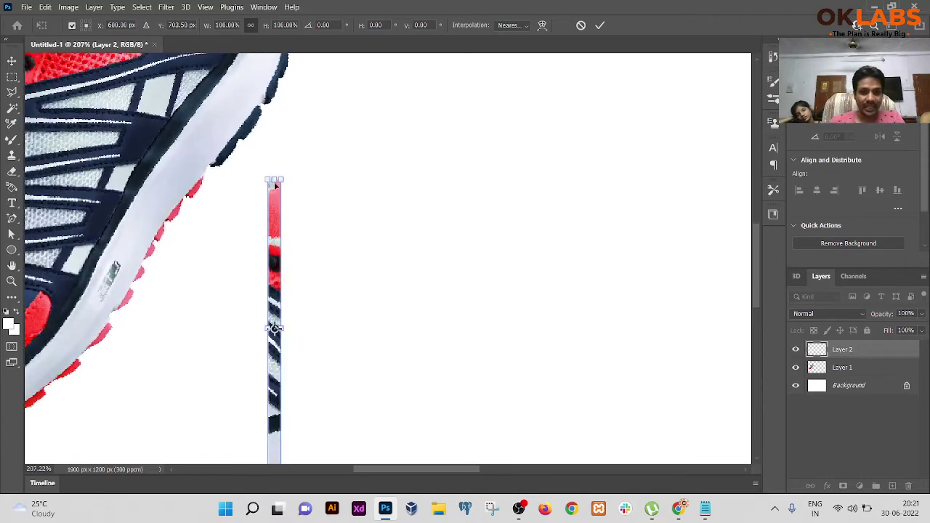
pyautogui.scroll(4, 272, 189)
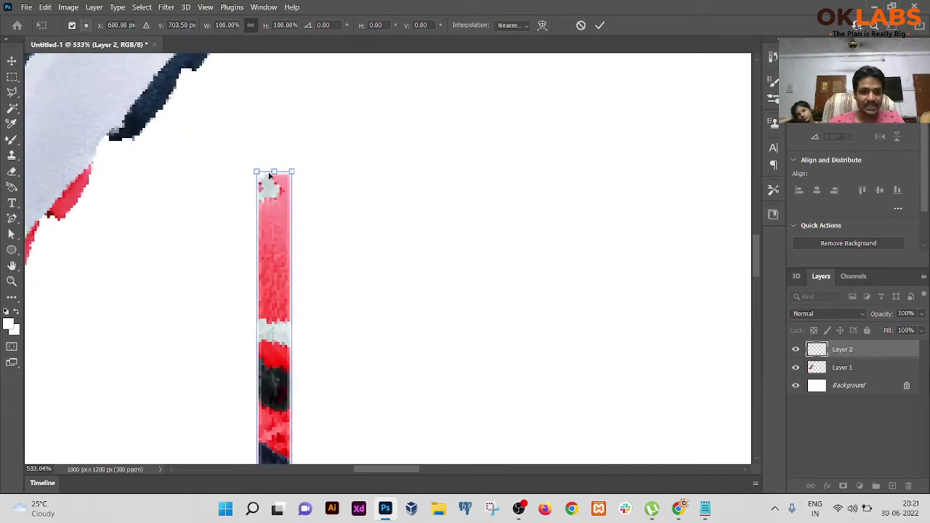
pyautogui.moveTo(274, 171); pyautogui.dragTo(280, 68)
pyautogui.scroll(-6, 291, 145)
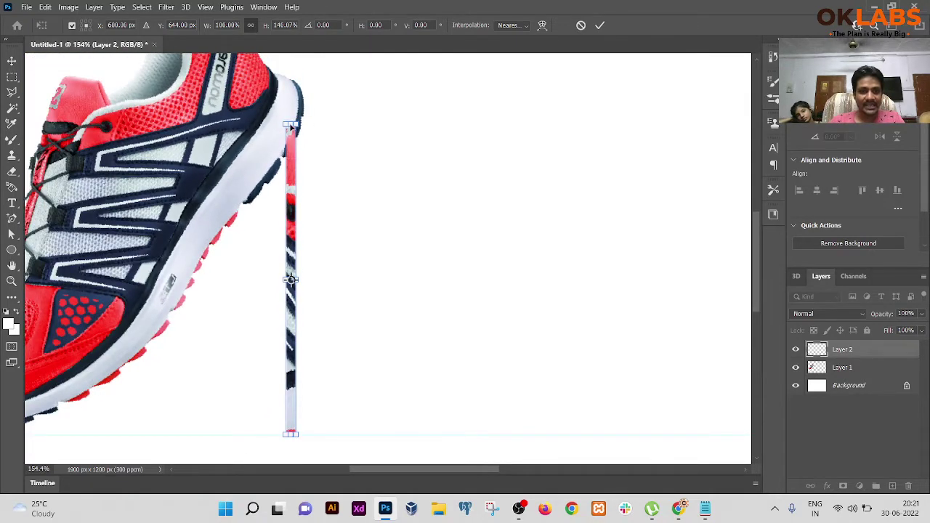
pyautogui.moveTo(291, 123); pyautogui.dragTo(291, 63)
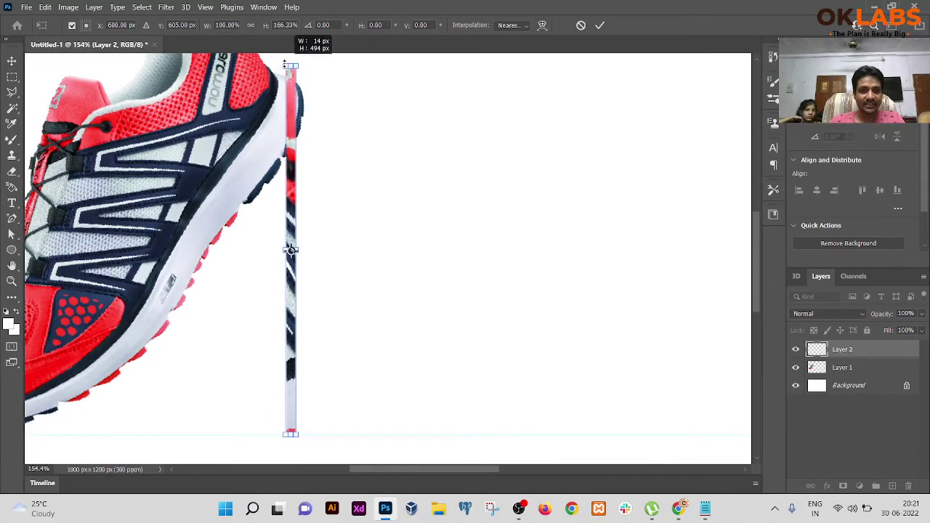
pyautogui.scroll(-2, 290, 66)
pyautogui.scroll(-1, 299, 98)
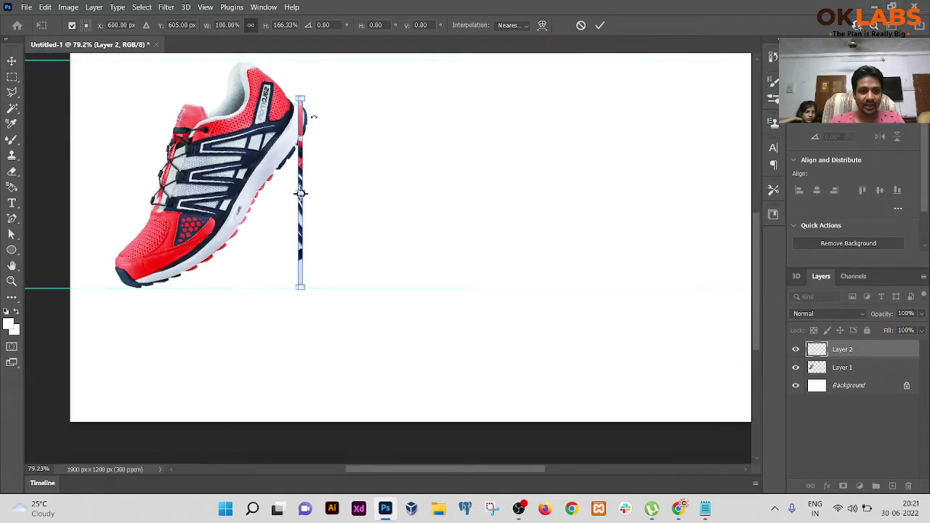
pyautogui.scroll(4, 317, 211)
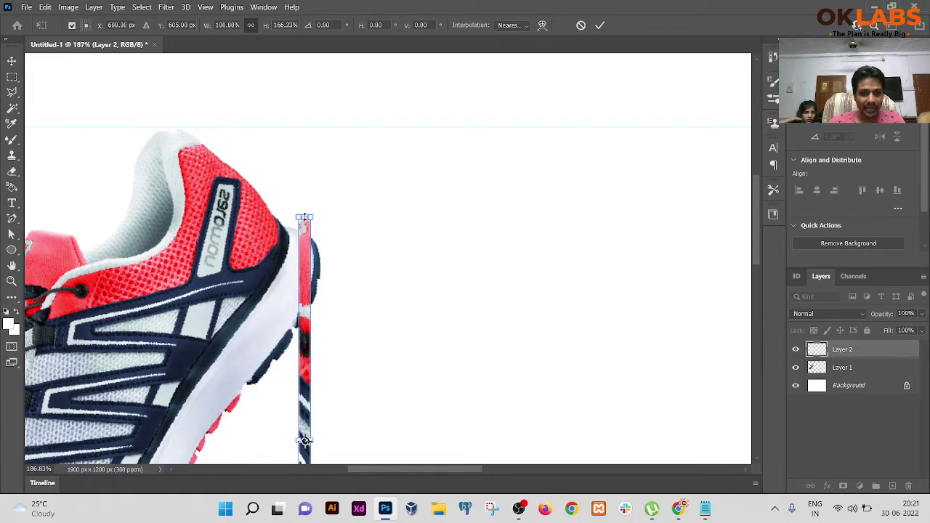
pyautogui.moveTo(304, 216); pyautogui.dragTo(303, 128)
pyautogui.scroll(-3, 355, 239)
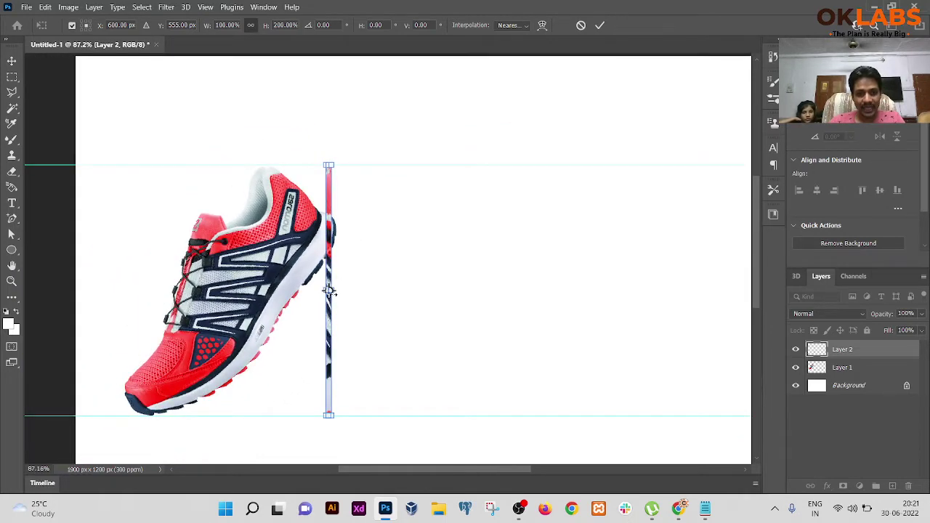
# Step: Widen the strip horizontally away from the shoe, past the canvas edge, to about 2399 px
pyautogui.moveTo(330, 289); pyautogui.dragTo(694, 291)
pyautogui.press('Return')
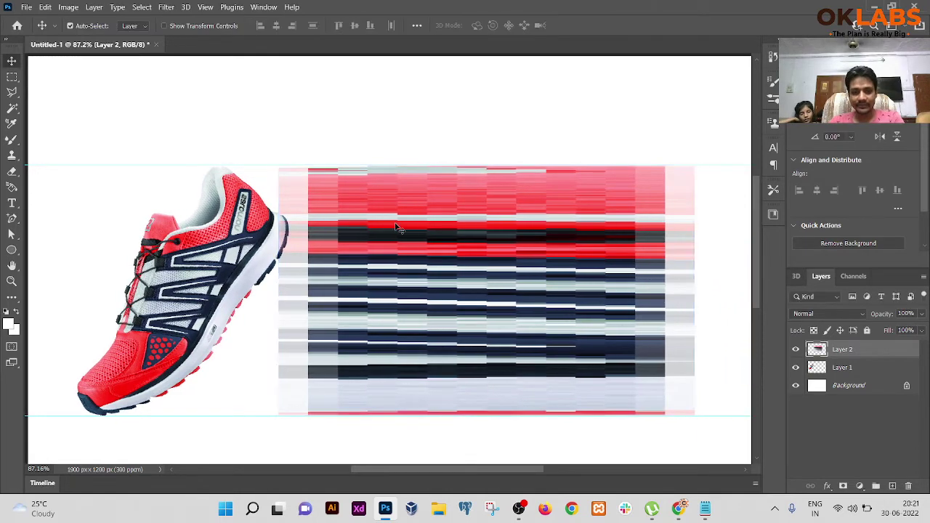
pyautogui.scroll(-5, 398, 229)
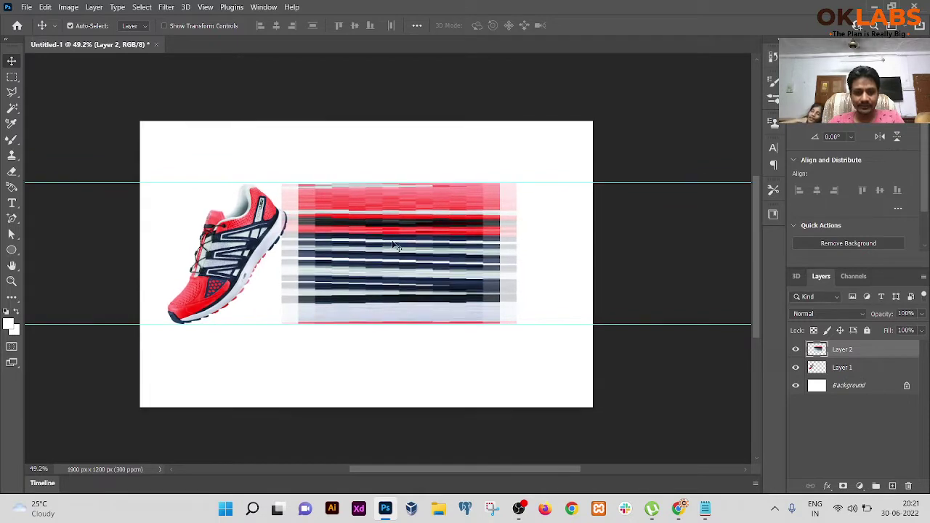
pyautogui.hotkey('ctrl', 't')
pyautogui.moveTo(524, 256); pyautogui.dragTo(347, 243)
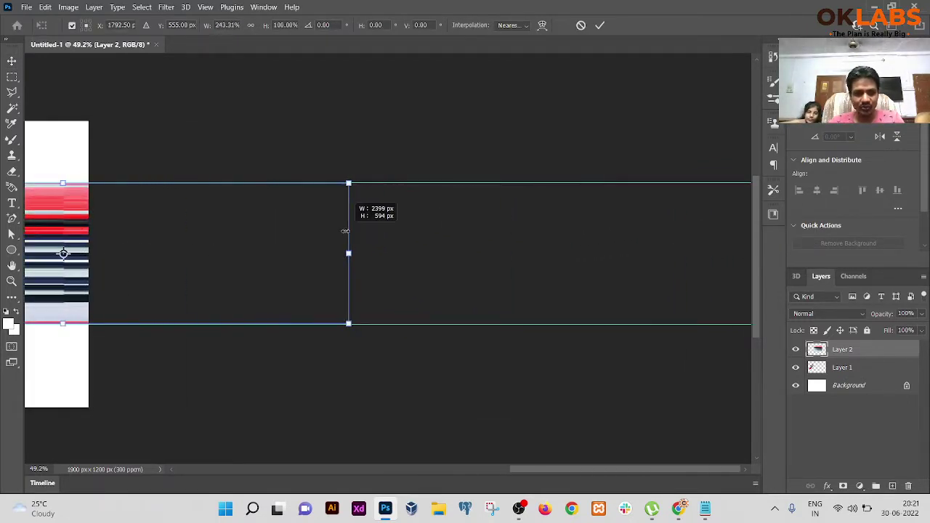
pyautogui.scroll(-5, 342, 230)
pyautogui.press('Return')
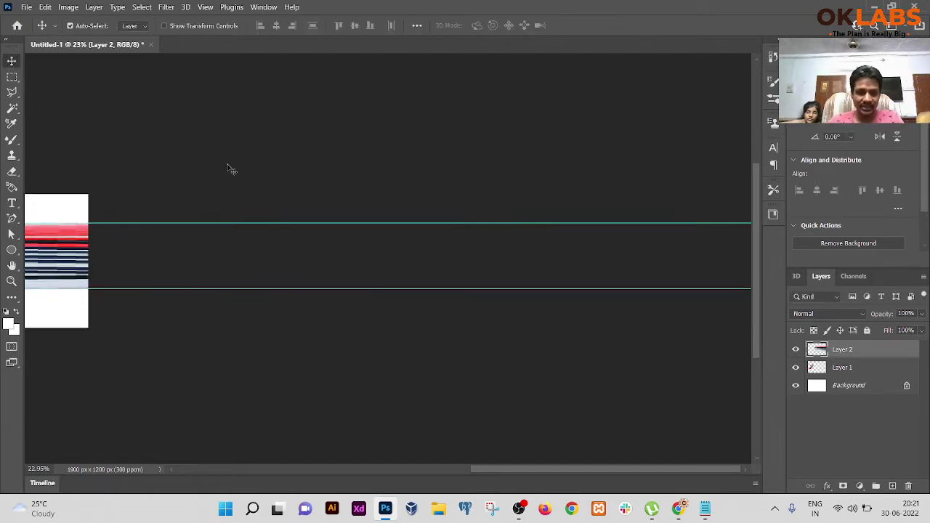
# Step: Shrink the stretched strip from its shoe-side edge until it lies completely outside the canvas
pyautogui.scroll(-4, 284, 266)
pyautogui.scroll(4, 307, 268)
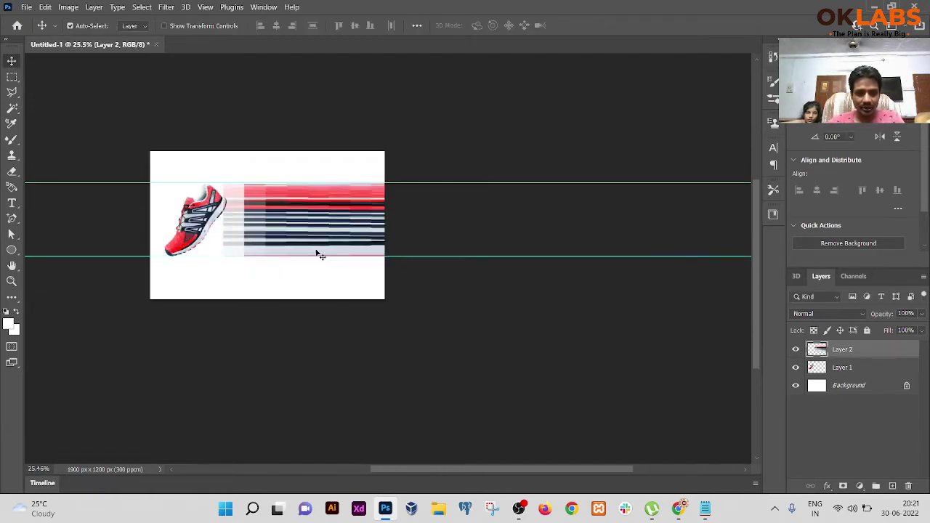
pyautogui.hotkey('ctrl', 't')
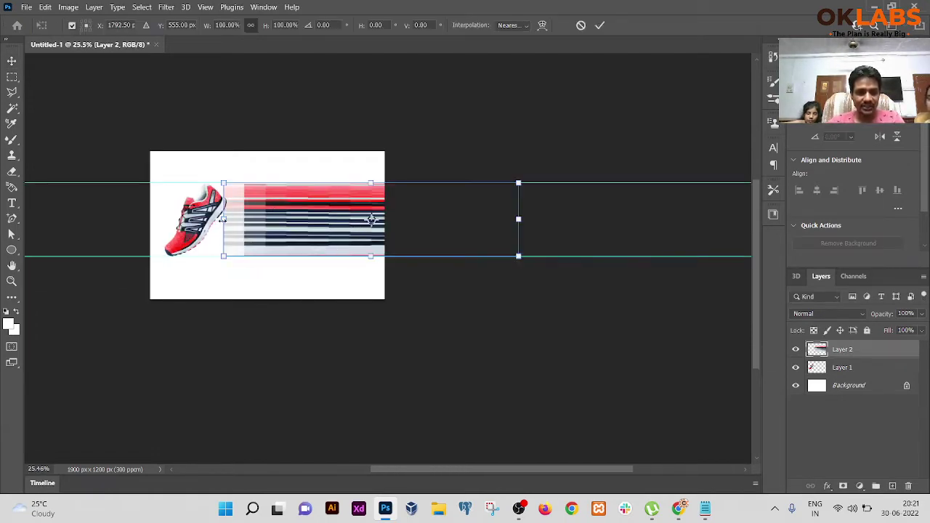
pyautogui.moveTo(222, 219); pyautogui.dragTo(449, 220)
pyautogui.press('Return')
# Step: Try to locate and select the off-canvas strip of Layer 2 in the empty area beside the canvas
pyautogui.click(891, 400)
pyautogui.click(815, 353)
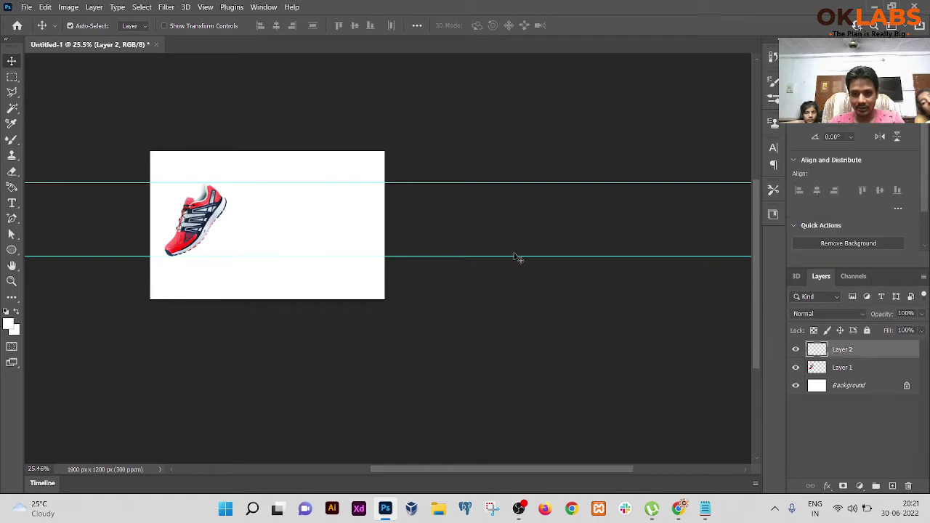
pyautogui.scroll(6, 529, 267)
pyautogui.scroll(-2, 529, 268)
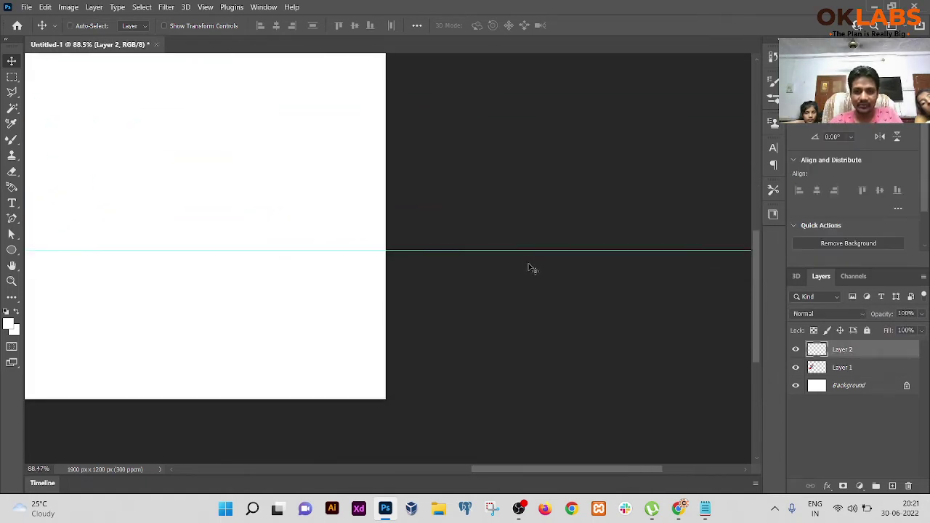
pyautogui.scroll(-3, 530, 267)
pyautogui.scroll(-1, 498, 269)
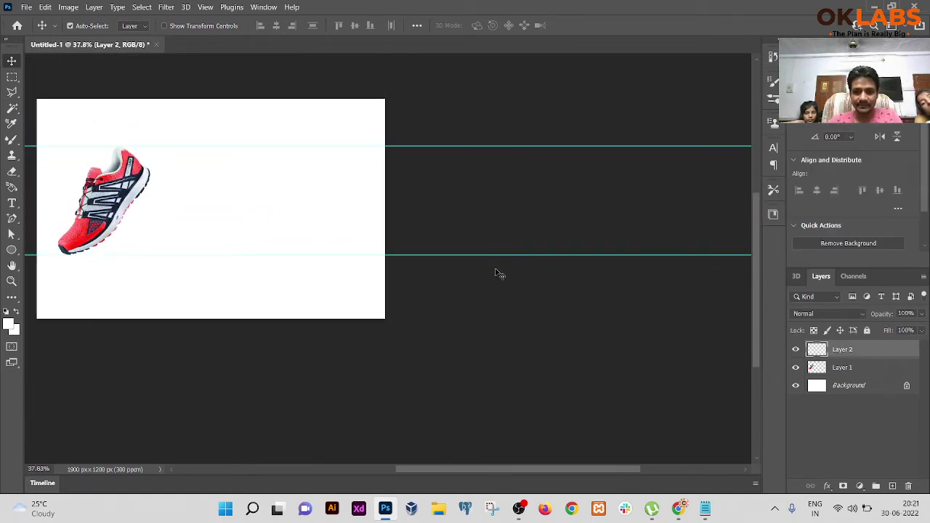
pyautogui.scroll(-2, 491, 212)
pyautogui.click(432, 228)
pyautogui.moveTo(431, 228); pyautogui.dragTo(405, 244)
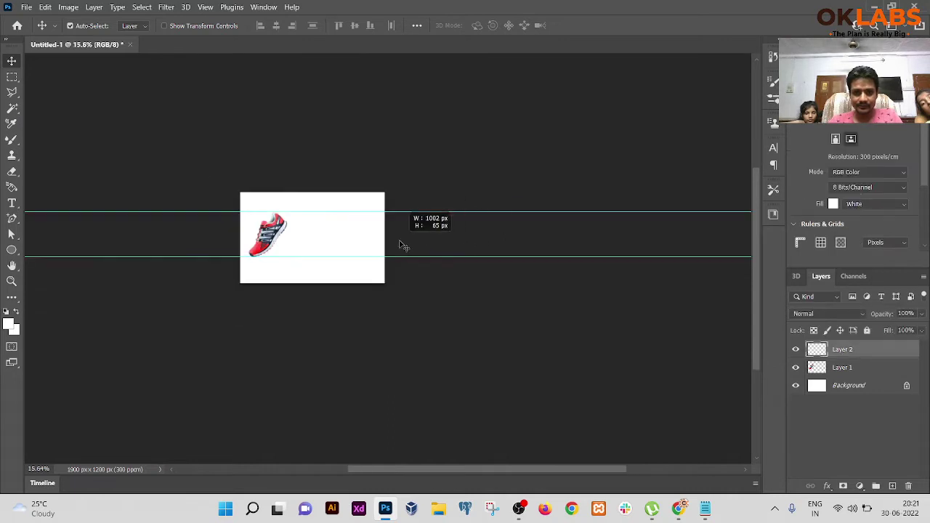
pyautogui.moveTo(688, 131); pyautogui.dragTo(317, 293)
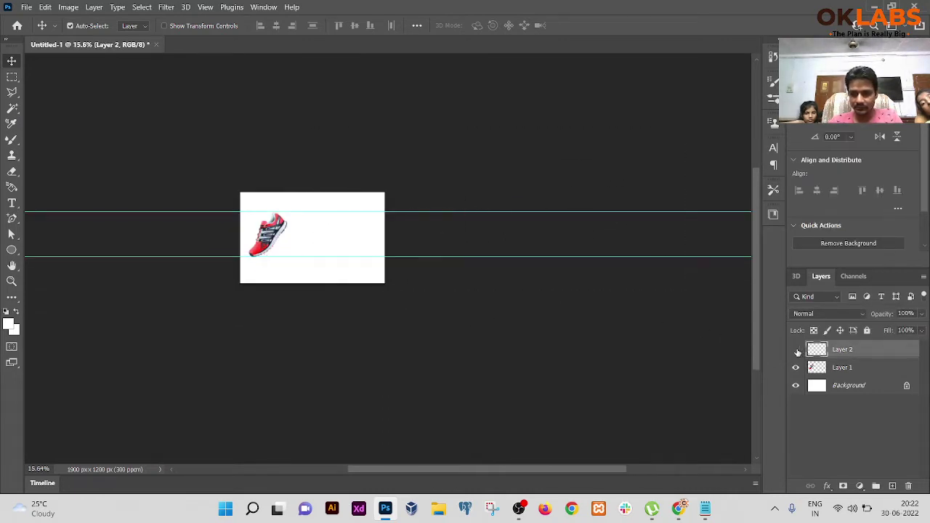
# Step: Try merging Layer 2 down into Layer 1 and undo the merge
pyautogui.hotkey('ctrl', 'e')
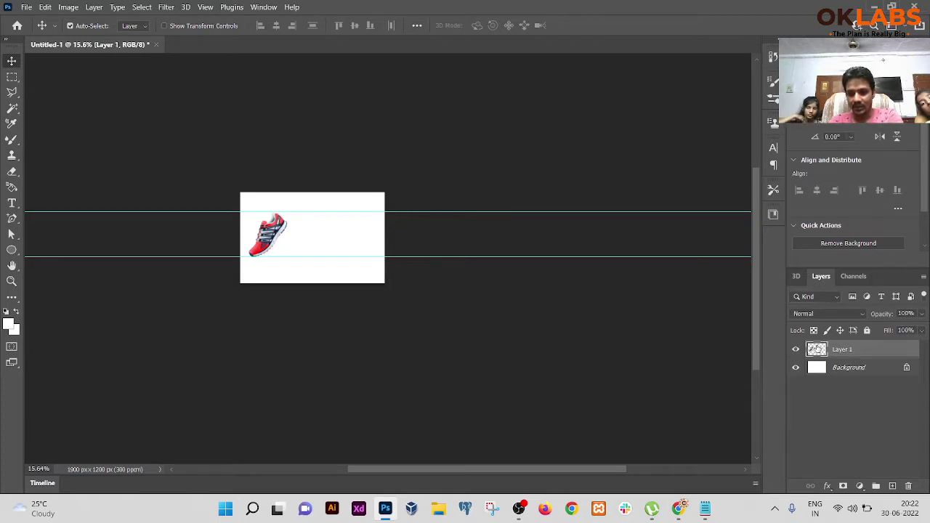
pyautogui.scroll(5, 210, 237)
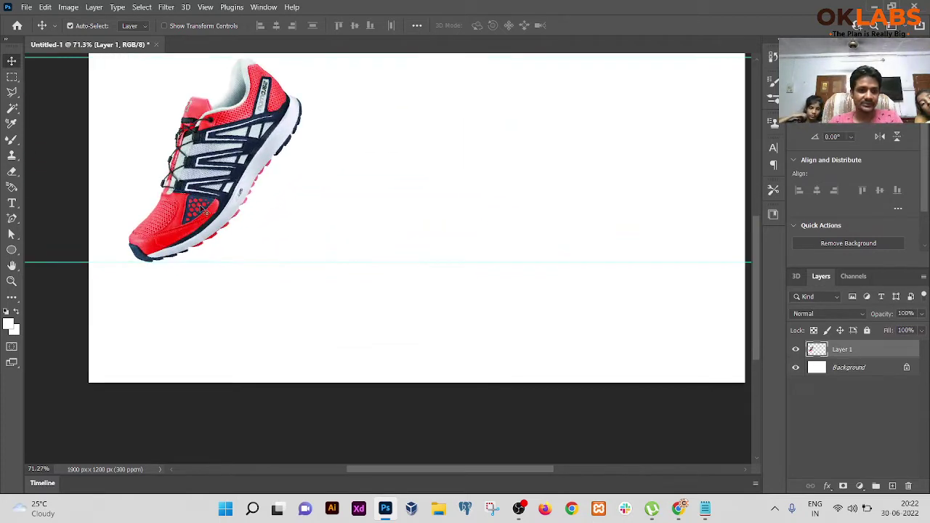
pyautogui.hotkey('ctrl', 'z')
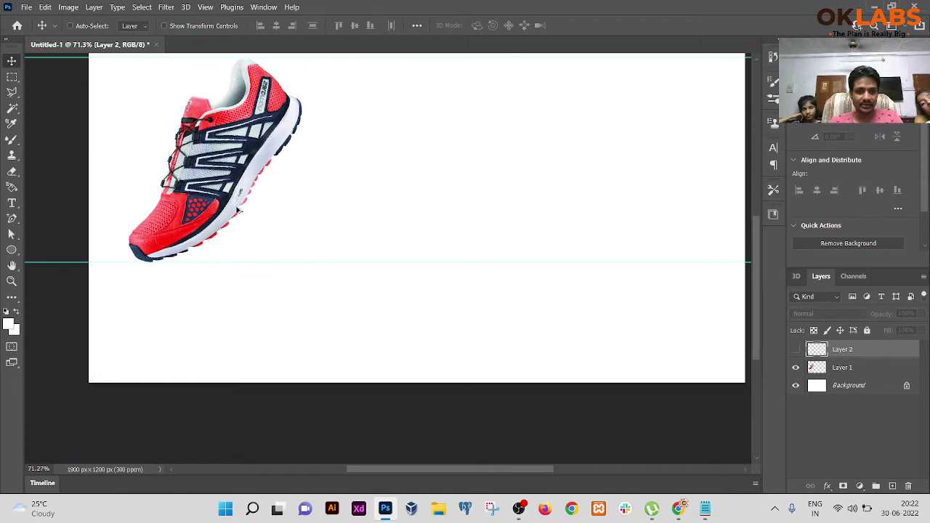
pyautogui.scroll(-4, 238, 210)
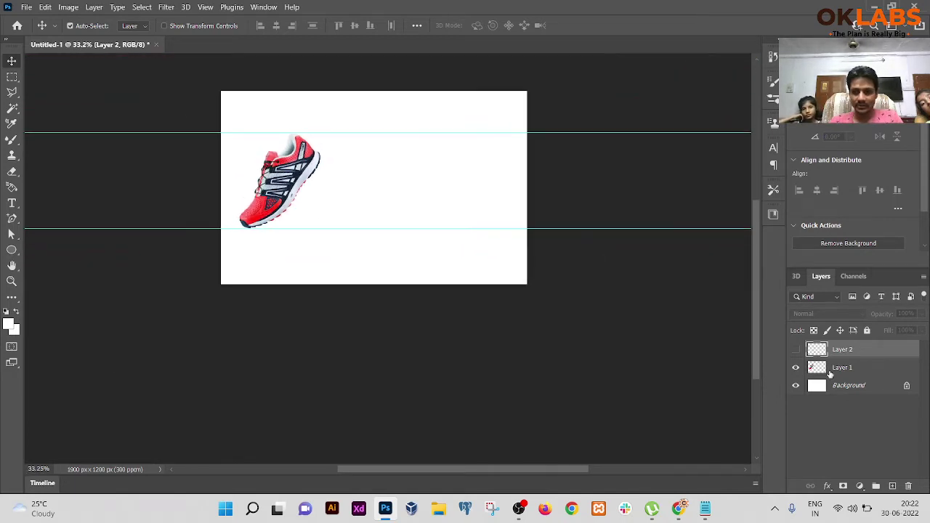
# Step: With Layer 1 active, try again to catch the off-canvas strip with a selection box beside the canvas
pyautogui.click(829, 372)
pyautogui.scroll(1, 537, 261)
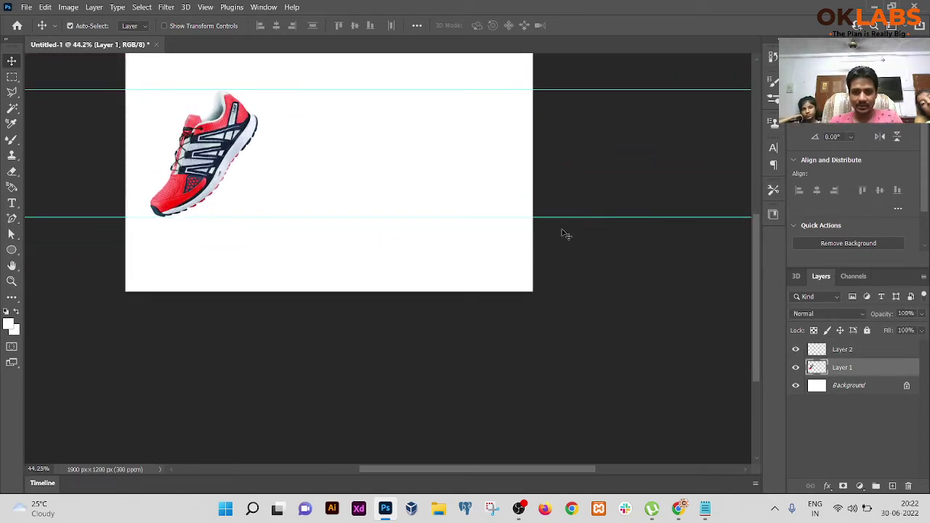
pyautogui.scroll(-2, 574, 226)
pyautogui.rightClick(618, 195)
pyautogui.click(552, 202)
pyautogui.moveTo(560, 202); pyautogui.dragTo(463, 208)
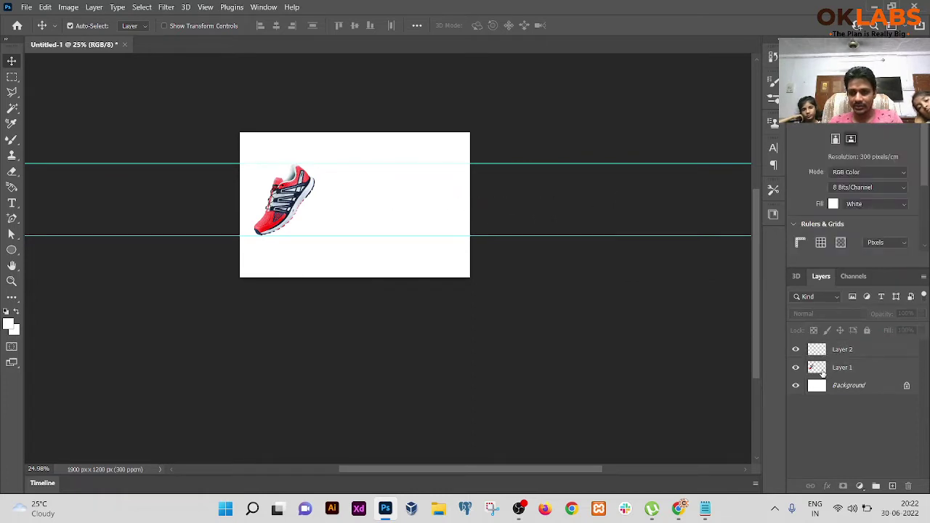
# Step: Duplicate the shoe on Layer 1 and place the copy just beside the original
pyautogui.click(822, 372)
pyautogui.rightClick(276, 190)
pyautogui.click(292, 192)
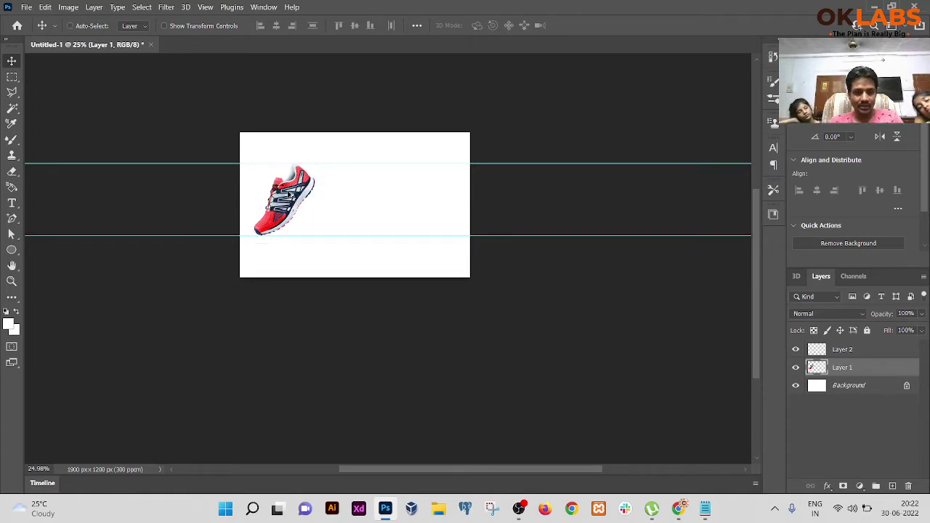
pyautogui.moveTo(292, 195); pyautogui.dragTo(352, 191)
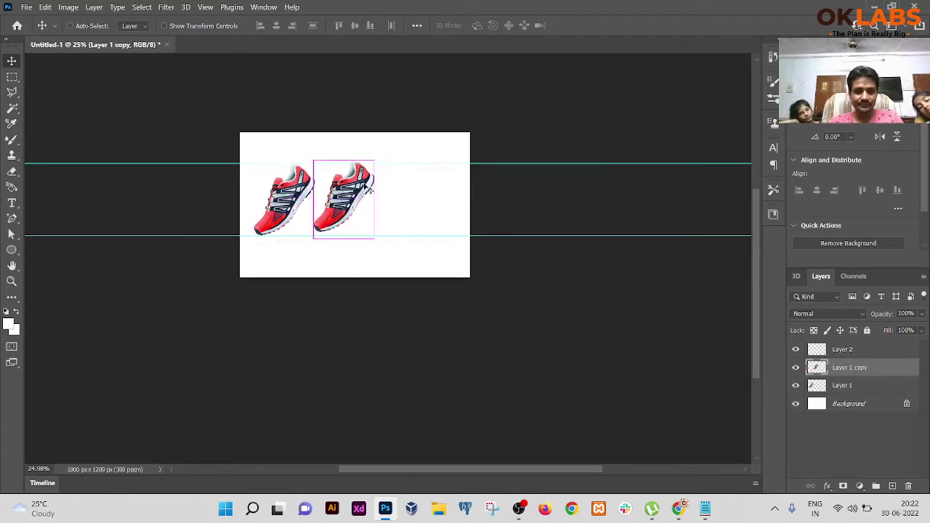
# Step: Rotate the copied shoe counterclockwise with Free Transform until it stands nearly upright
pyautogui.scroll(3, 366, 193)
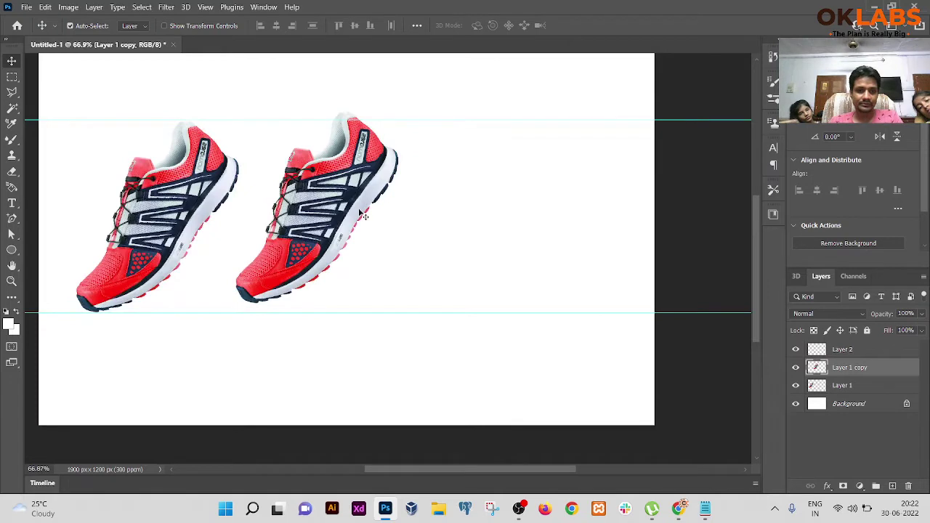
pyautogui.scroll(1, 362, 215)
pyautogui.hotkey('ctrl', 't')
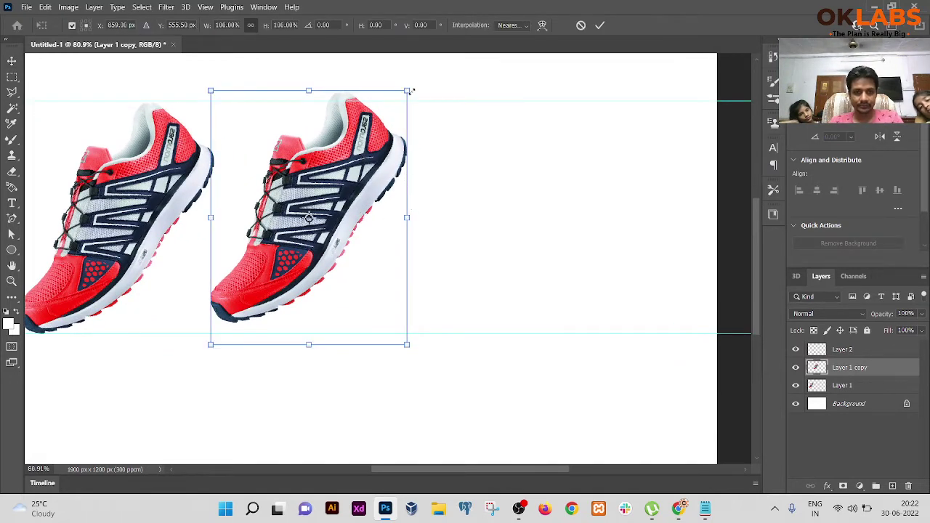
pyautogui.moveTo(419, 88); pyautogui.dragTo(358, 111)
pyautogui.press('Return')
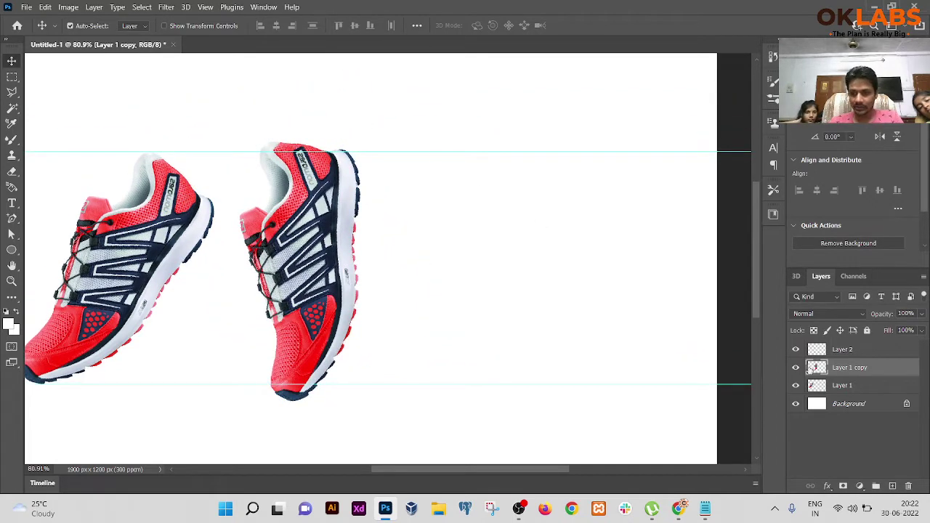
# Step: Delete Layer 2 from the document
pyautogui.click(823, 353)
pyautogui.click(906, 487)
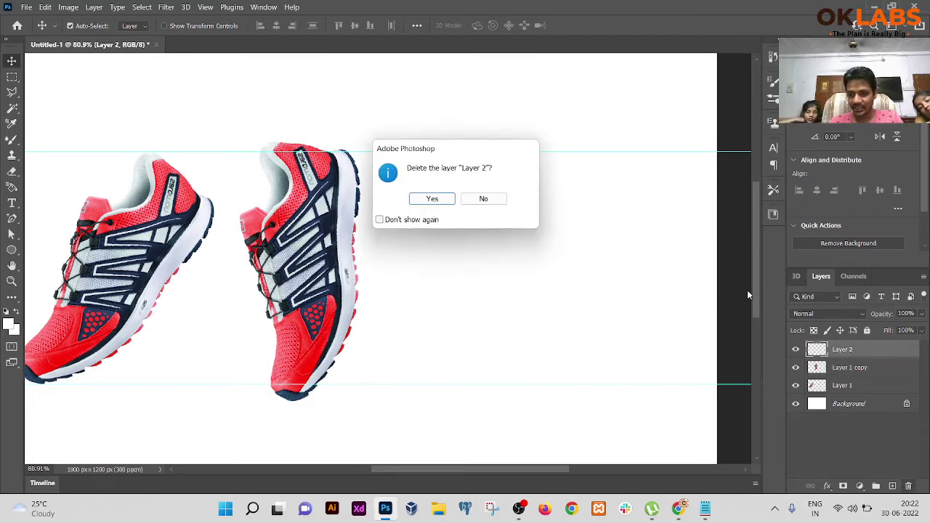
pyautogui.click(429, 201)
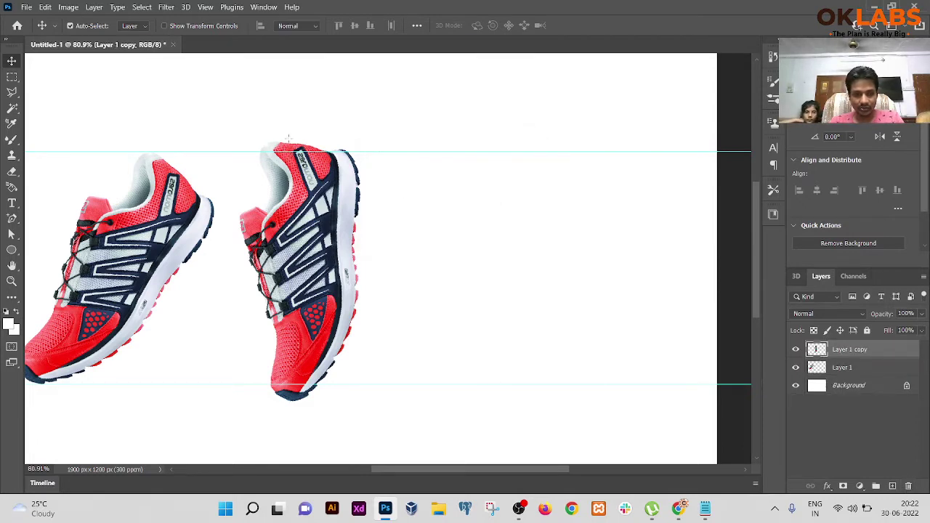
# Step: Select a narrow full-height vertical strip through the middle of the copied shoe with the Rectangular Marquee tool
pyautogui.press('m')
pyautogui.moveTo(288, 143); pyautogui.dragTo(302, 397)
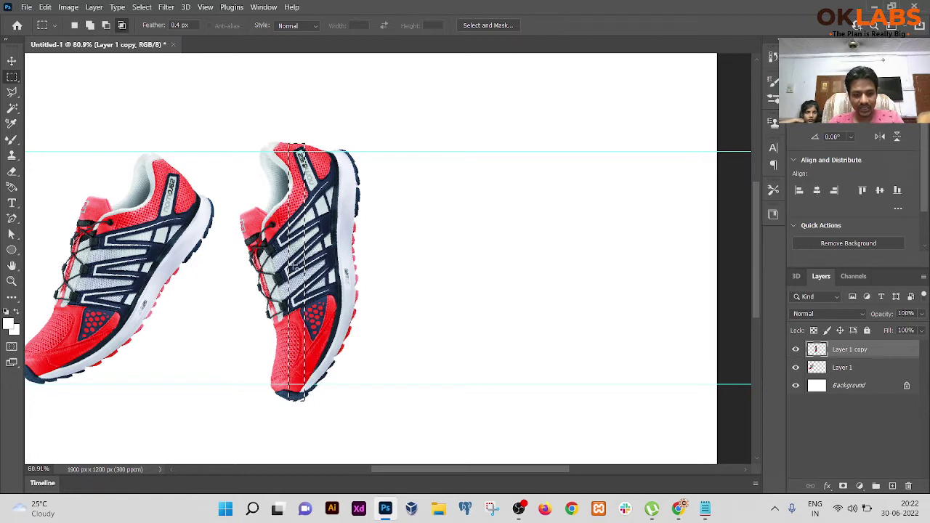
# Step: Copy the selected strip of the shoe to a new layer and hide the Layer 1 copy layer
pyautogui.hotkey('ctrl', 'j')
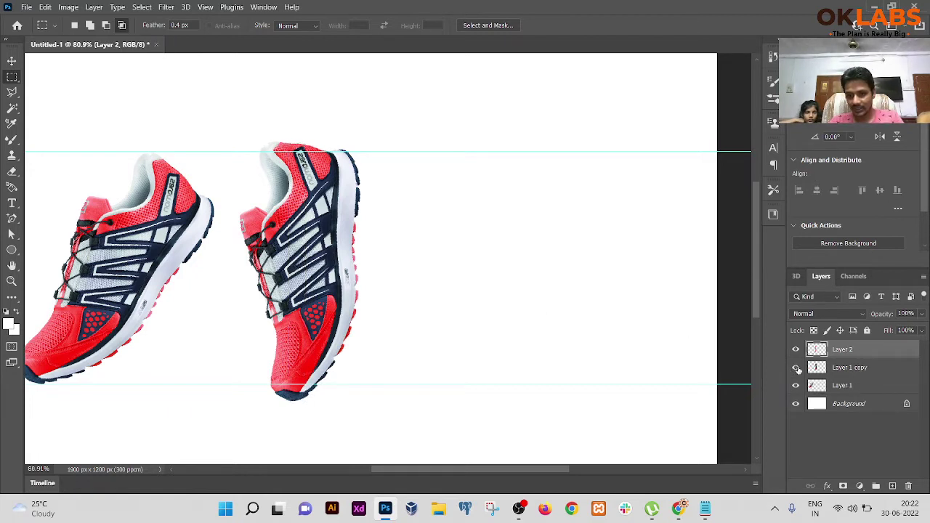
pyautogui.click(796, 367)
pyautogui.press('g')
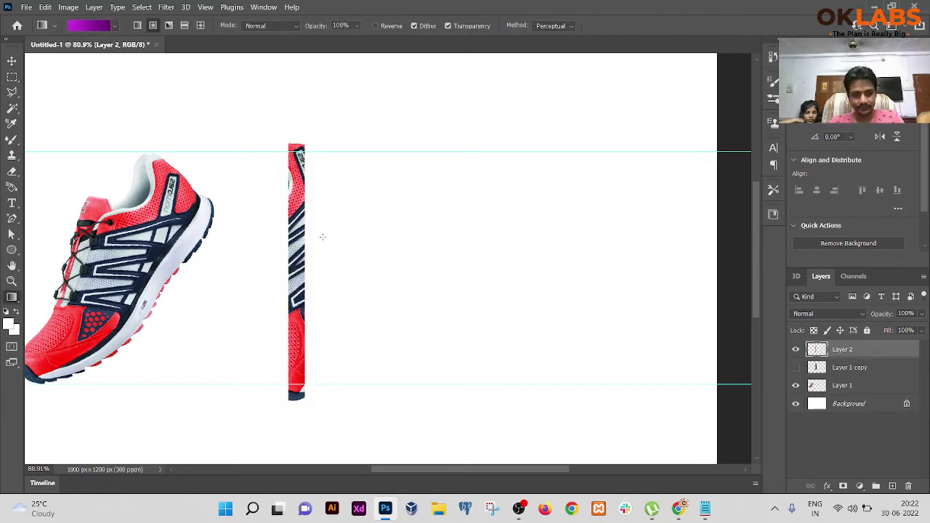
pyautogui.rightClick(324, 237)
pyautogui.press('Escape')
# Step: Stretch the strip on Layer 2 sideways to the right with Free Transform to a width of 2250%
pyautogui.press('v')
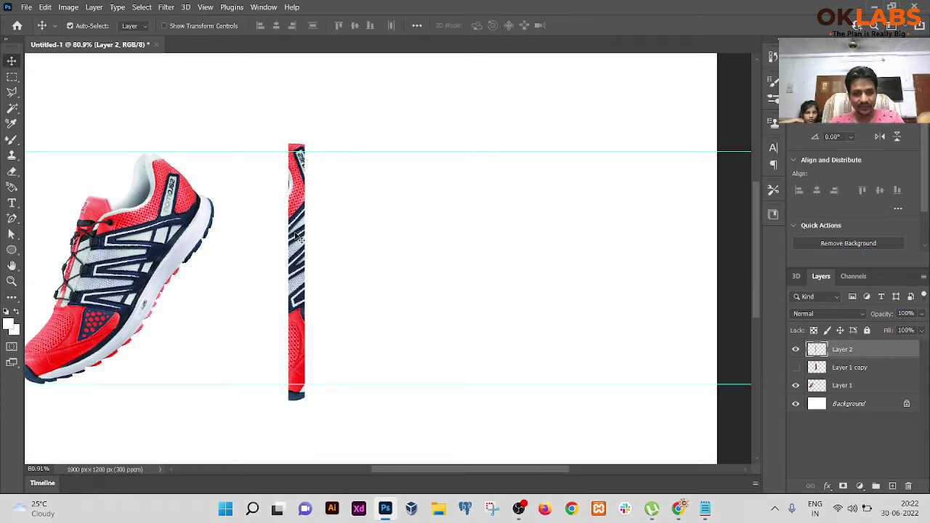
pyautogui.rightClick(293, 235)
pyautogui.press('Escape')
pyautogui.hotkey('ctrl', 't')
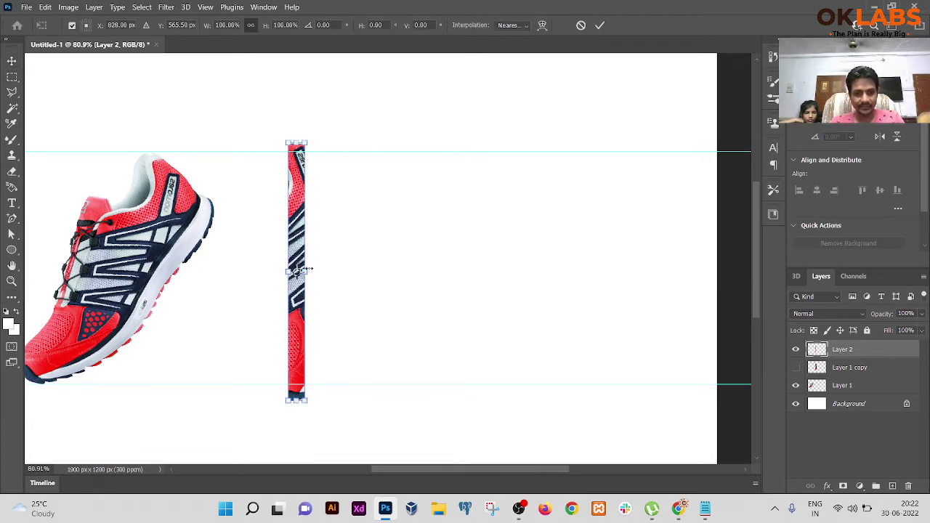
pyautogui.moveTo(308, 268); pyautogui.dragTo(682, 265)
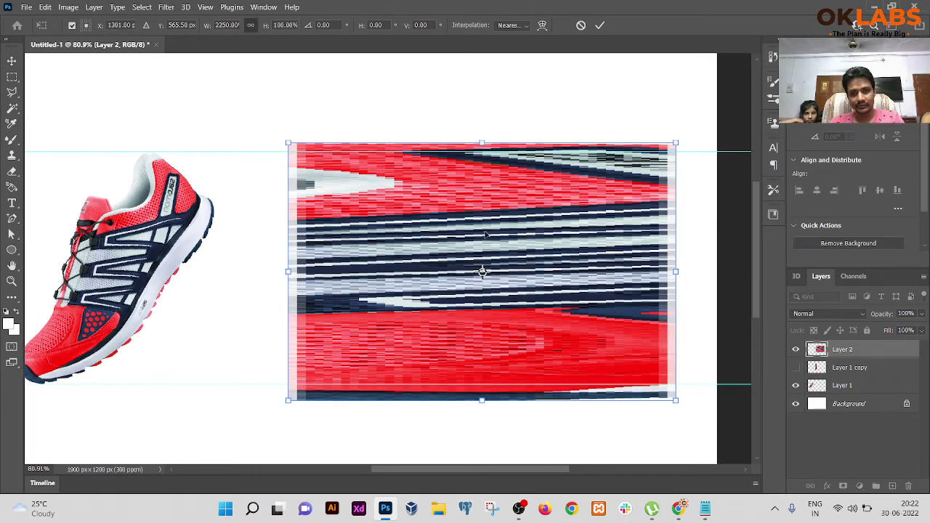
# Step: Move the stretched strip over the original shoe and fit its height between the two horizontal guides, about 594 px
pyautogui.moveTo(486, 235); pyautogui.dragTo(223, 217)
pyautogui.moveTo(222, 127); pyautogui.dragTo(379, 172)
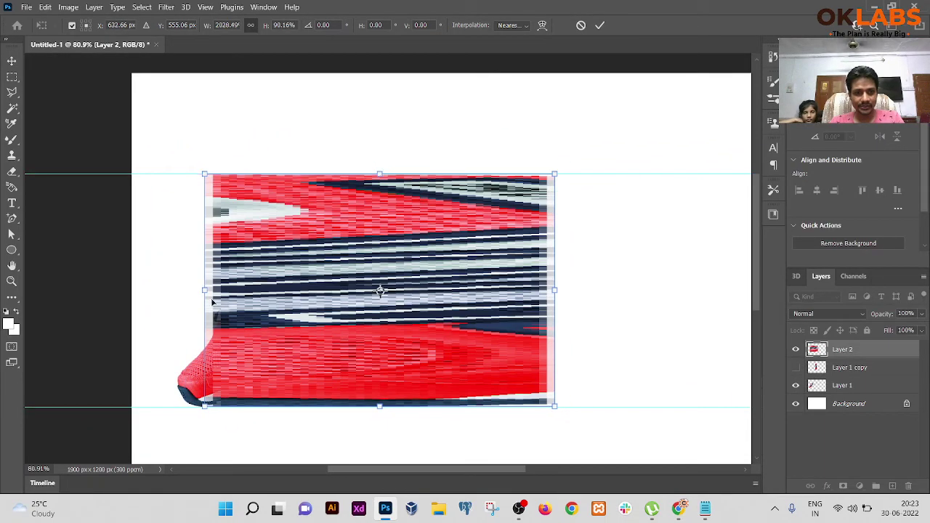
pyautogui.moveTo(206, 289); pyautogui.dragTo(183, 290)
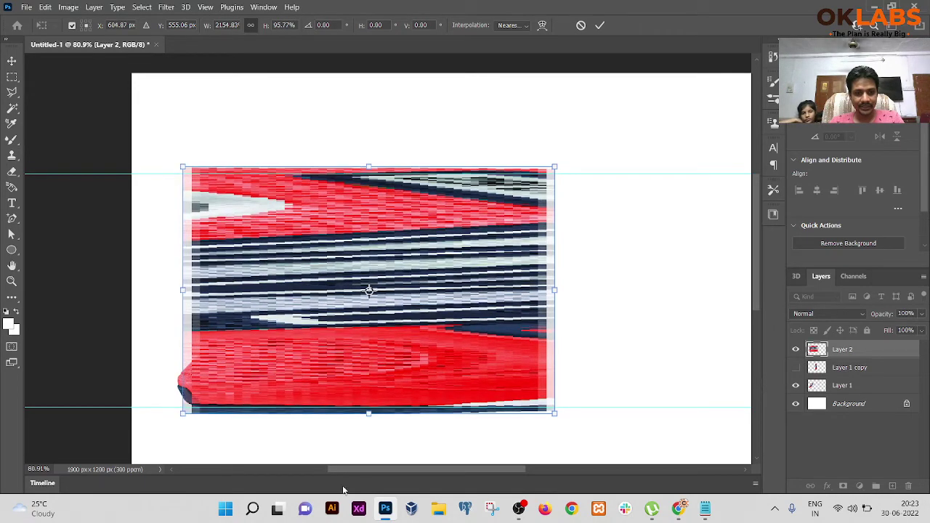
pyautogui.moveTo(369, 414); pyautogui.dragTo(369, 407)
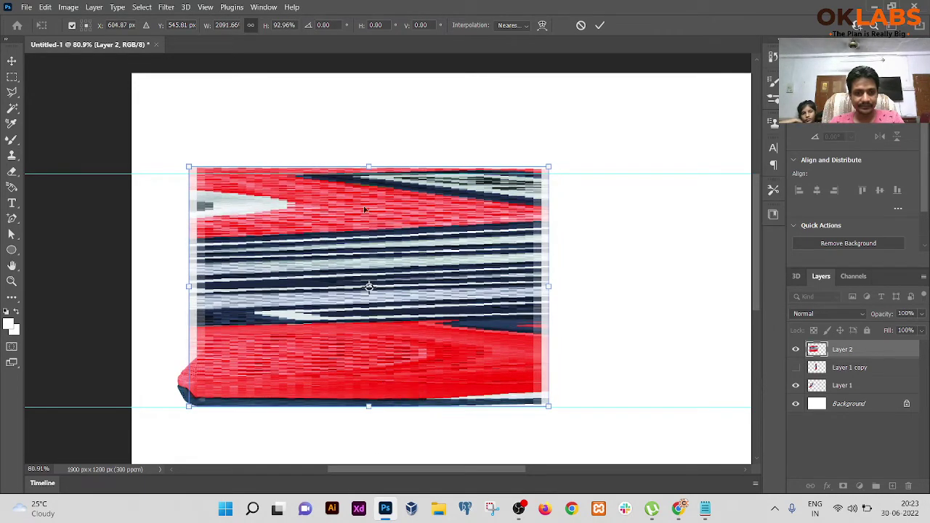
pyautogui.moveTo(375, 164); pyautogui.dragTo(373, 173)
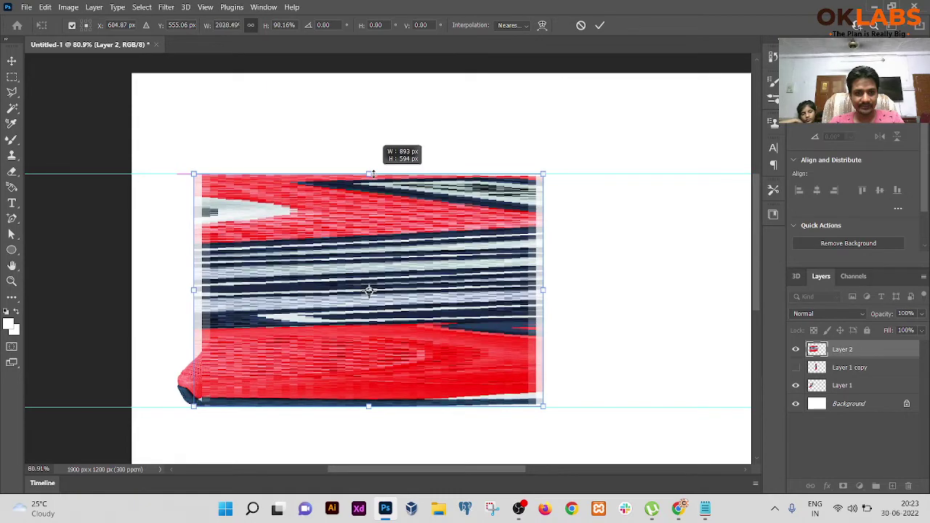
# Step: Widen the stretched strip to the canvas's right edge, about 3957% wide, and apply the transform
pyautogui.moveTo(543, 284); pyautogui.dragTo(675, 288)
pyautogui.scroll(-2, 658, 303)
pyautogui.moveTo(598, 281); pyautogui.dragTo(389, 252)
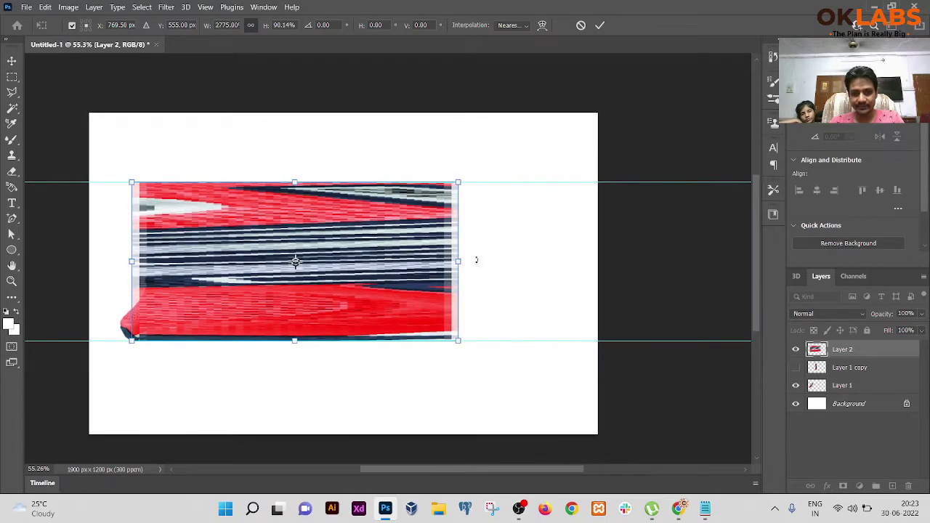
pyautogui.moveTo(458, 264); pyautogui.dragTo(598, 266)
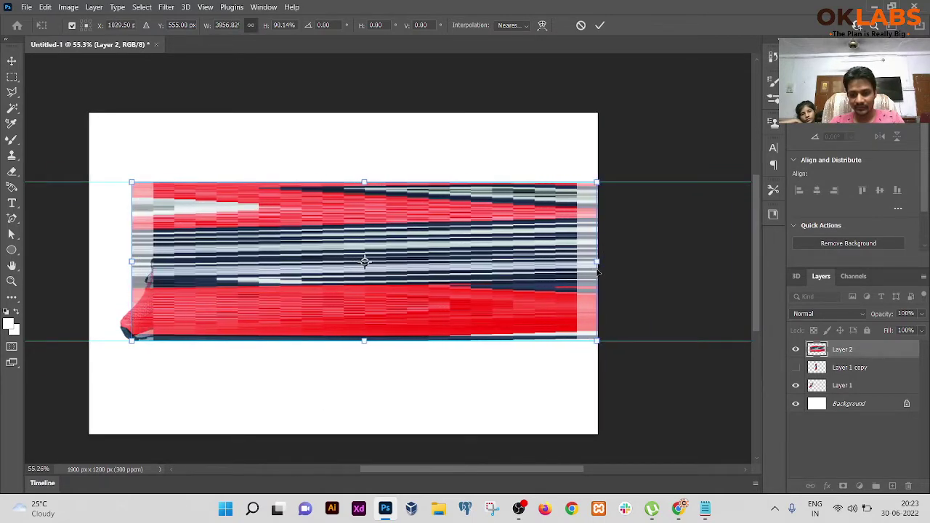
pyautogui.press('Return')
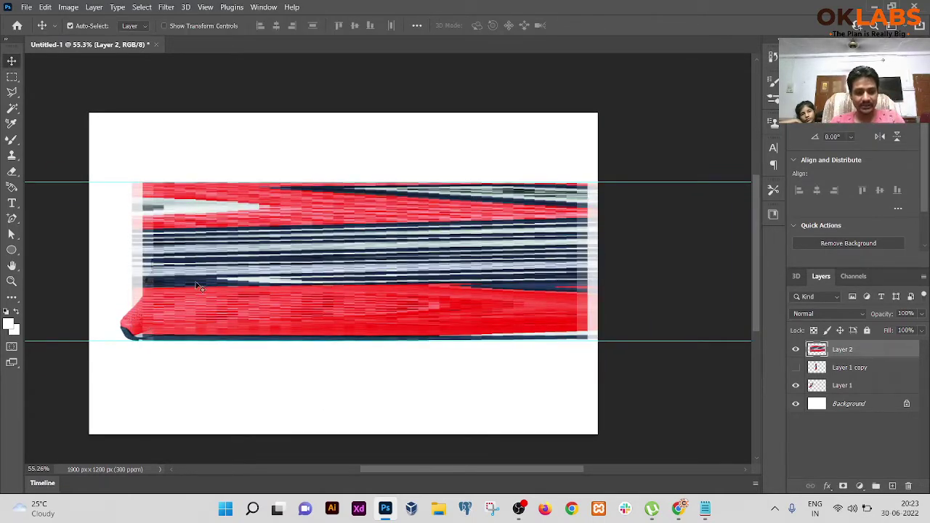
# Step: Extend the left end of the stripes with Free Transform past the toe of the original shoe
pyautogui.hotkey('ctrl', 't')
pyautogui.moveTo(132, 262); pyautogui.dragTo(100, 260)
pyautogui.press('Return')
# Step: Delete the faded left end of the stripes using a rectangular marquee selection, and clear the selection
pyautogui.moveTo(152, 235); pyautogui.dragTo(273, 247)
pyautogui.press('m')
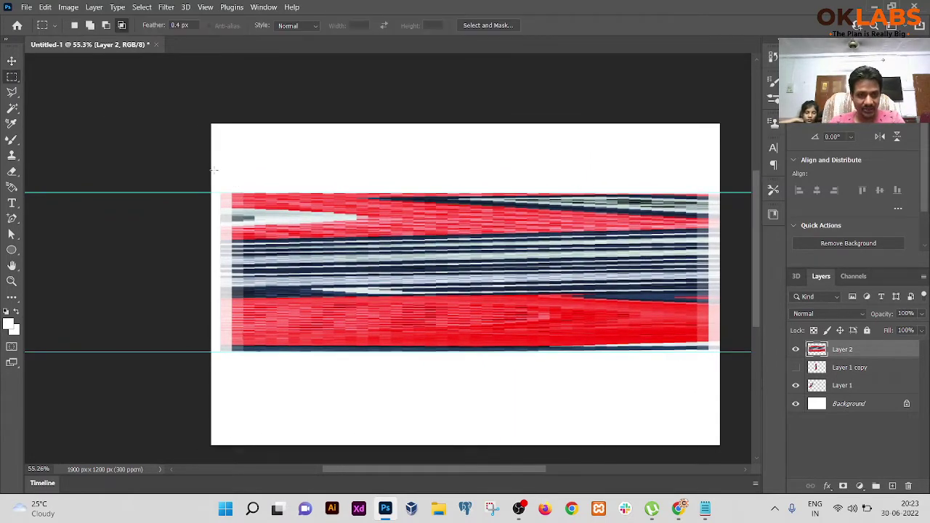
pyautogui.moveTo(214, 171); pyautogui.dragTo(245, 372)
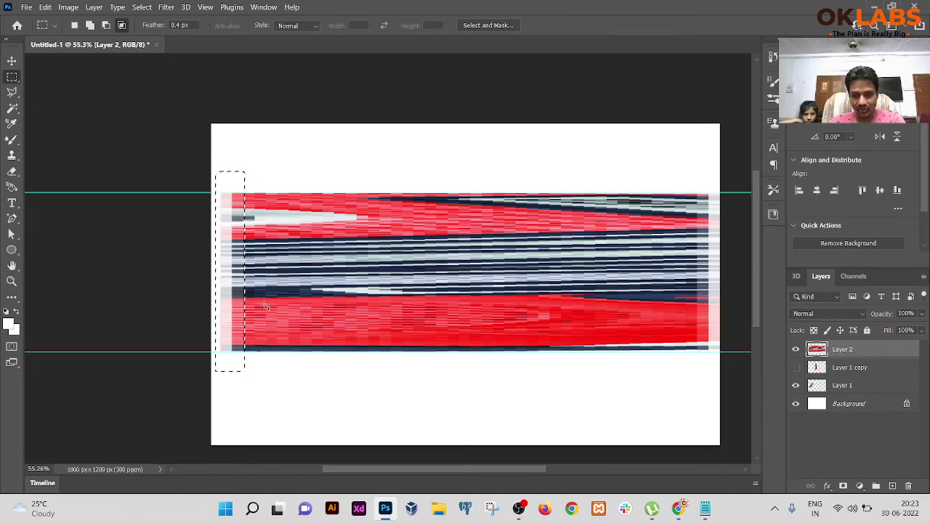
pyautogui.press('Delete')
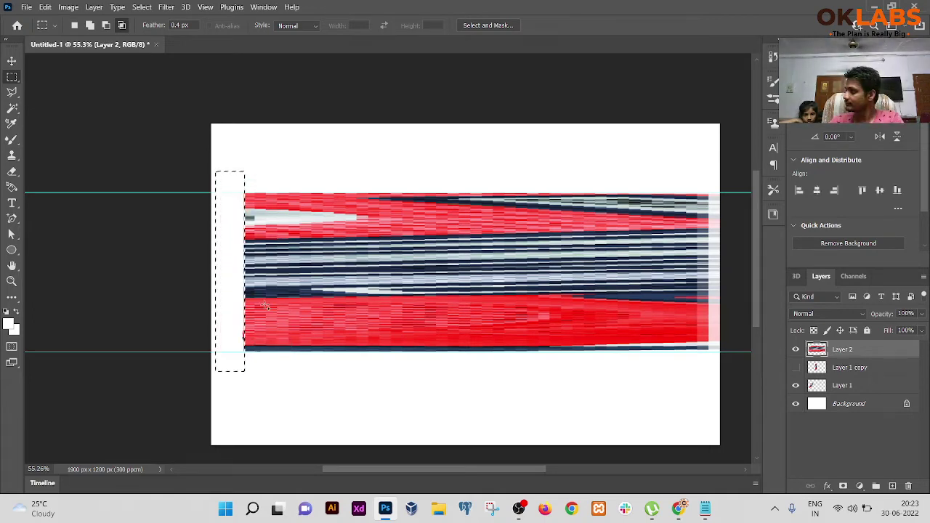
pyautogui.hotkey('ctrl', 'd')
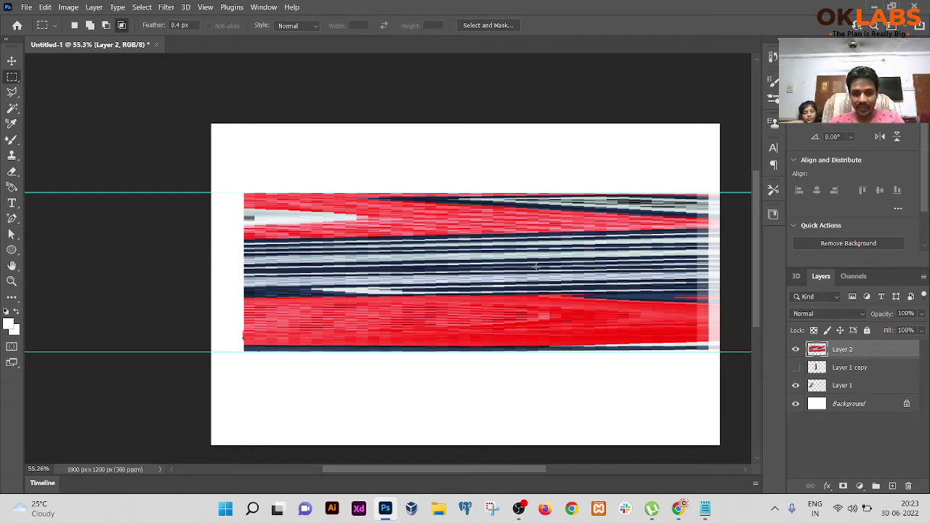
# Step: Delete the faded right end of the stripes using a rectangular marquee selection, and clear the selection
pyautogui.moveTo(509, 221); pyautogui.dragTo(469, 208)
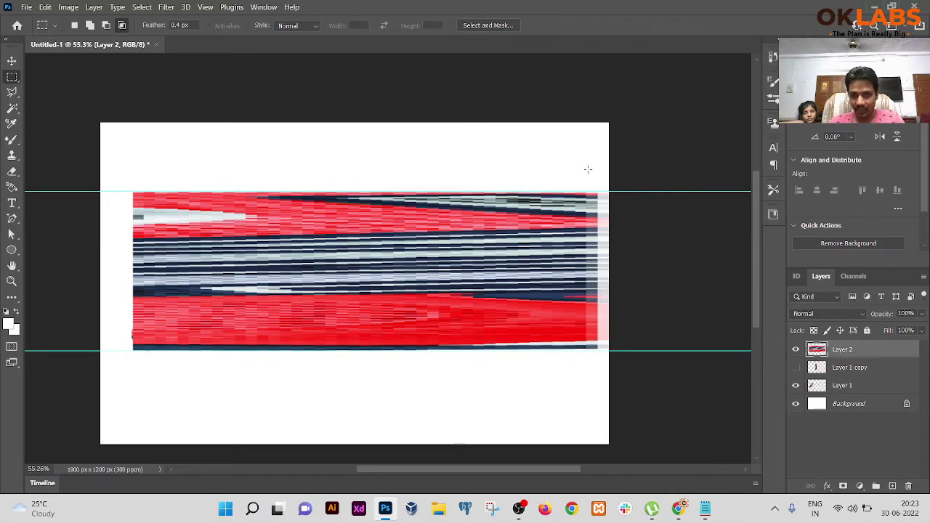
pyautogui.moveTo(589, 167); pyautogui.dragTo(651, 390)
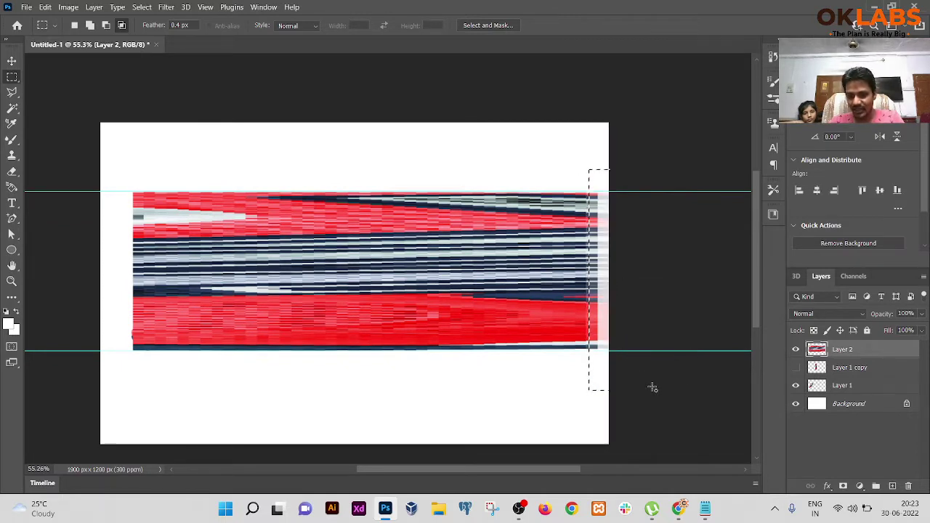
pyautogui.press('Delete')
pyautogui.moveTo(589, 169); pyautogui.dragTo(609, 390)
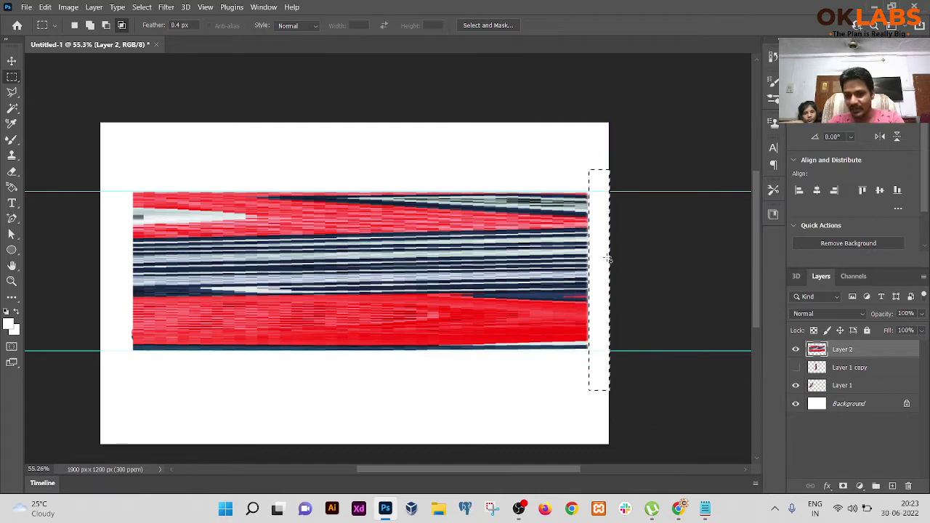
pyautogui.click(586, 232)
pyautogui.press('v')
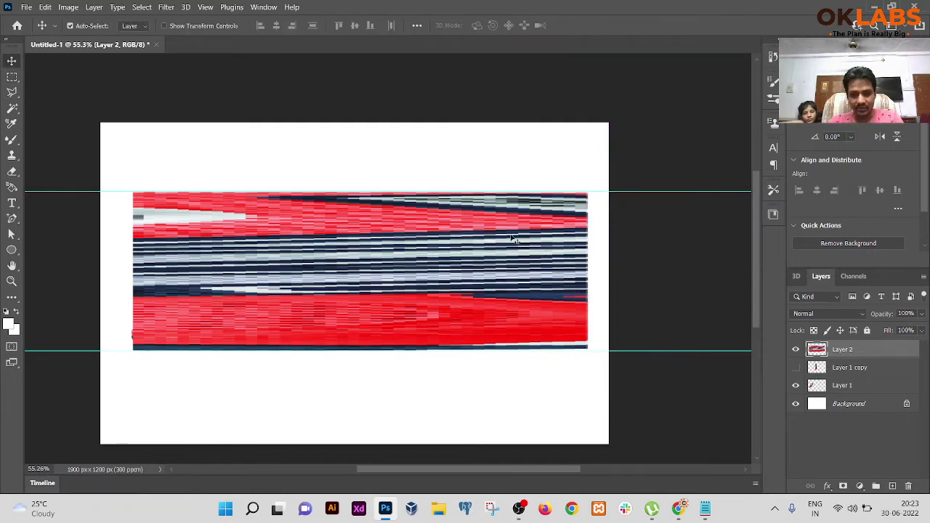
# Step: Widen the stripes to 104.50% with Free Transform so they fill up to the canvas's right edge
pyautogui.rightClick(447, 233)
pyautogui.click(462, 239)
pyautogui.hotkey('ctrl', 't')
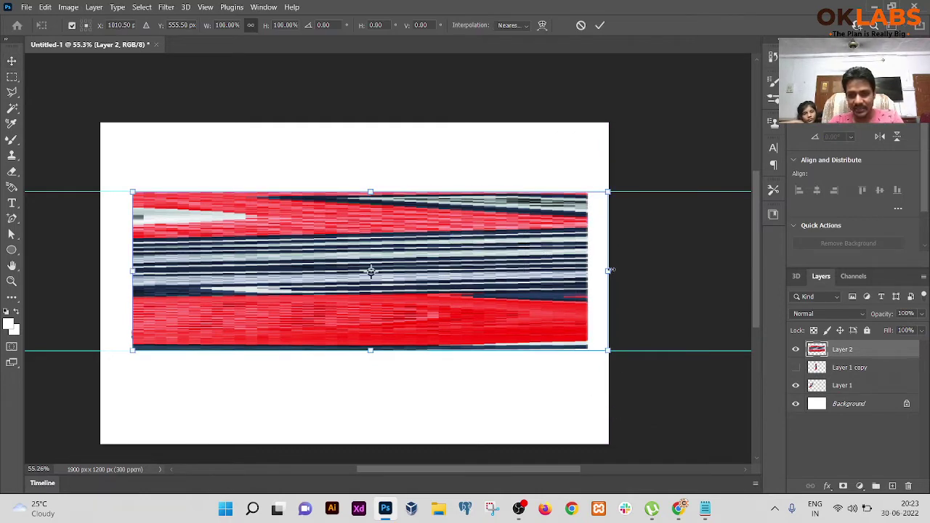
pyautogui.moveTo(612, 268); pyautogui.dragTo(635, 270)
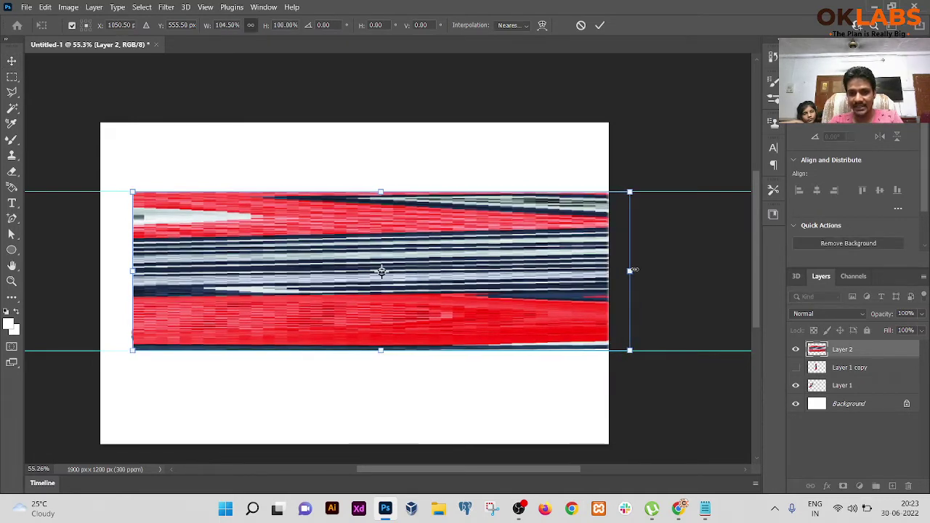
pyautogui.press('Return')
# Step: Warp the stripes so they flare out, pulling the upper right corner above the canvas and the lower right corner below it
pyautogui.scroll(-2, 494, 217)
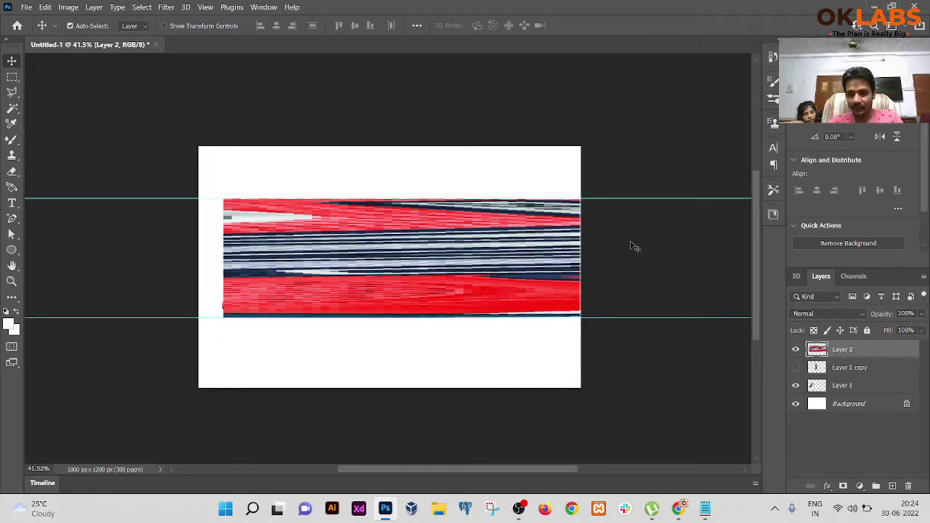
pyautogui.rightClick(404, 239)
pyautogui.click(420, 246)
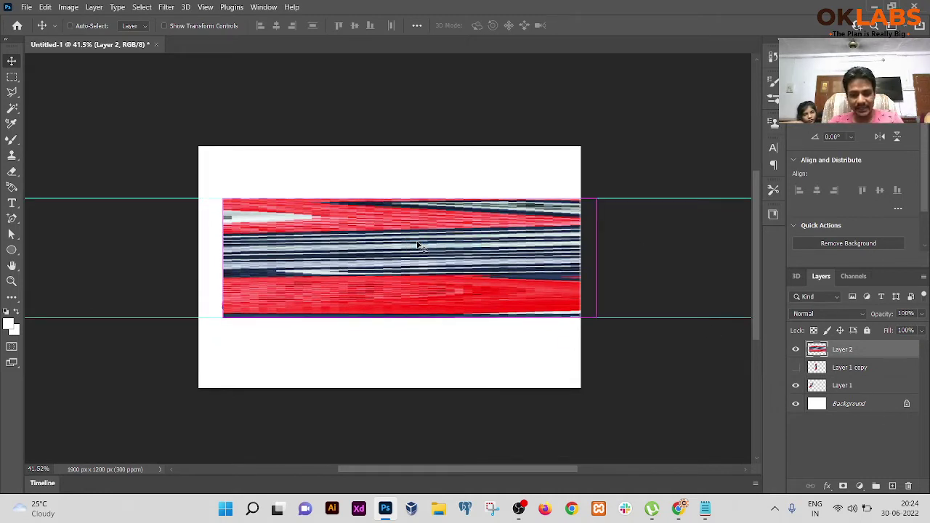
pyautogui.hotkey('ctrl', 't')
pyautogui.rightClick(468, 235)
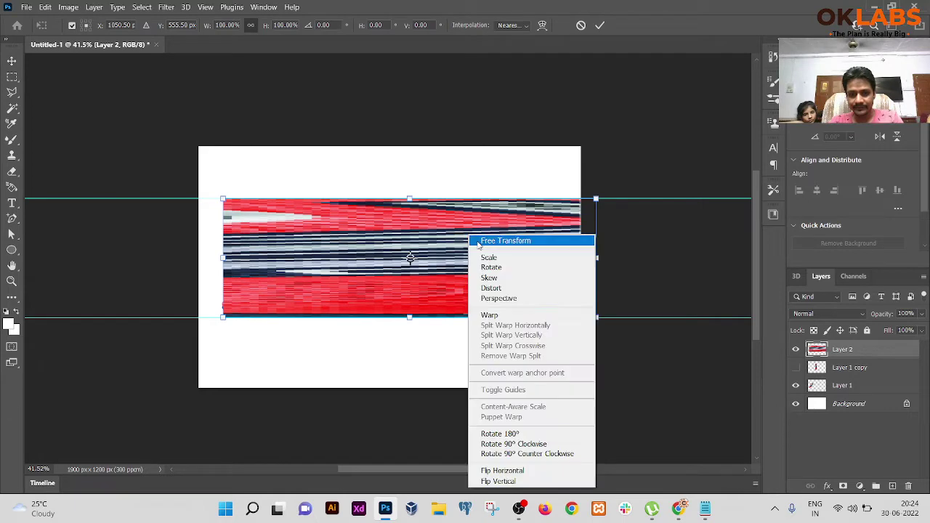
pyautogui.click(504, 313)
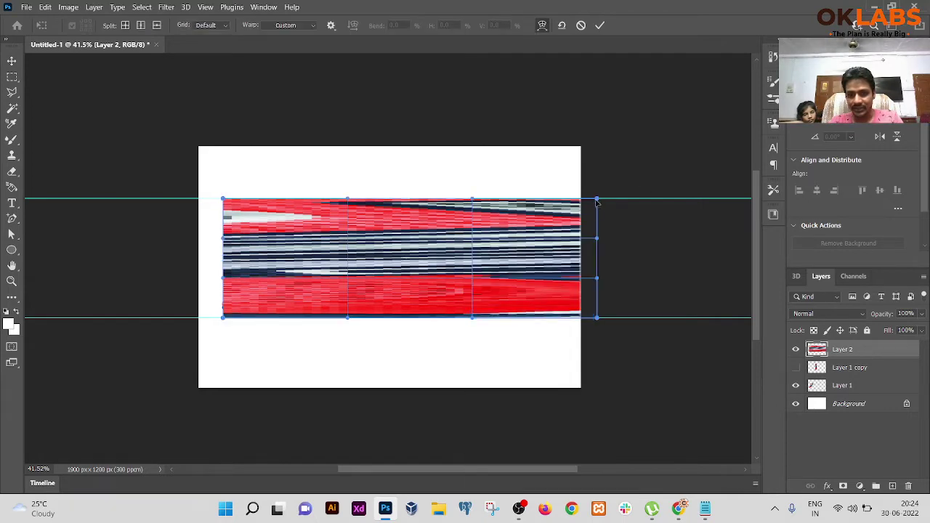
pyautogui.moveTo(597, 202); pyautogui.dragTo(600, 137)
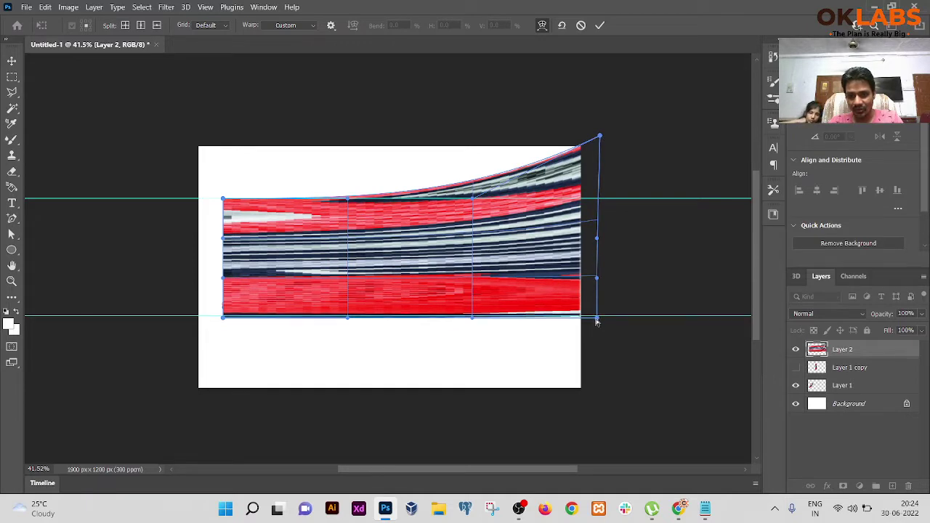
pyautogui.moveTo(596, 322); pyautogui.dragTo(602, 408)
pyautogui.press('Return')
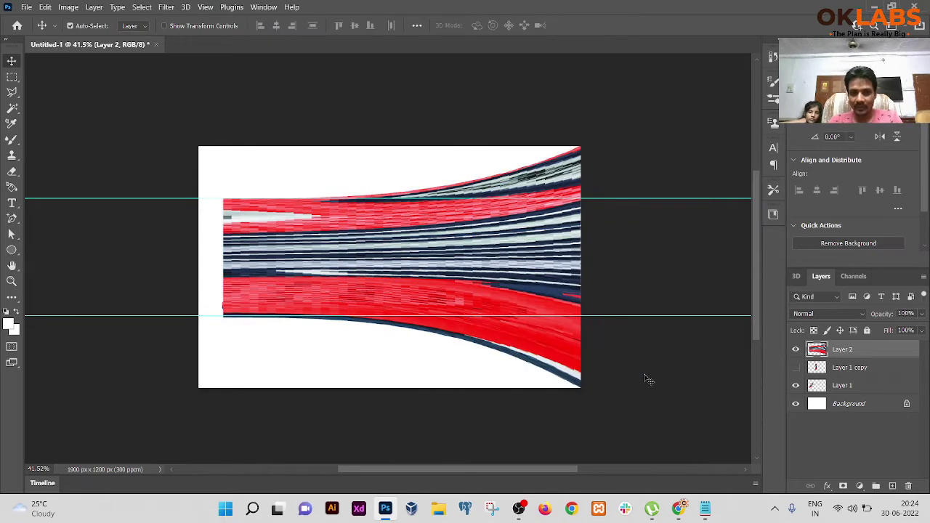
# Step: Move Layer 2 with the stripes beneath Layer 1 so the original shoe sits in front
pyautogui.moveTo(817, 350); pyautogui.dragTo(825, 391)
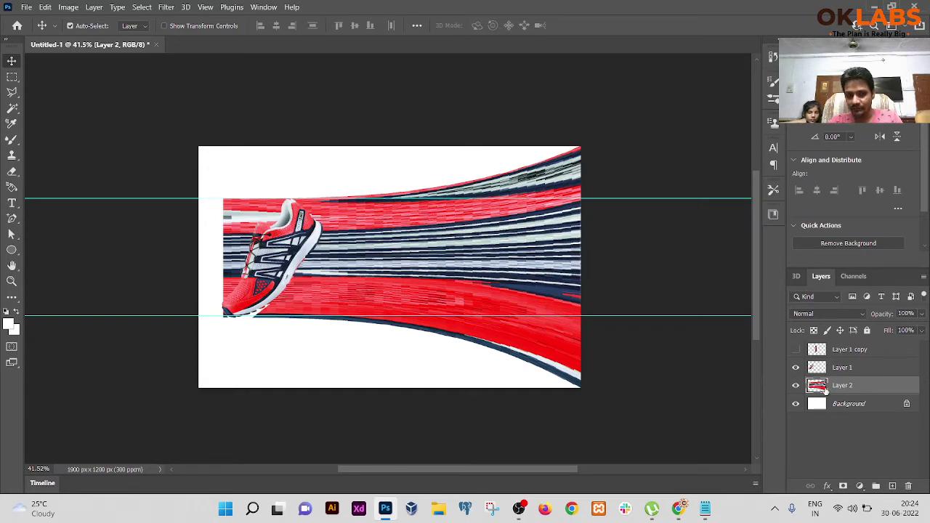
pyautogui.scroll(3, 486, 282)
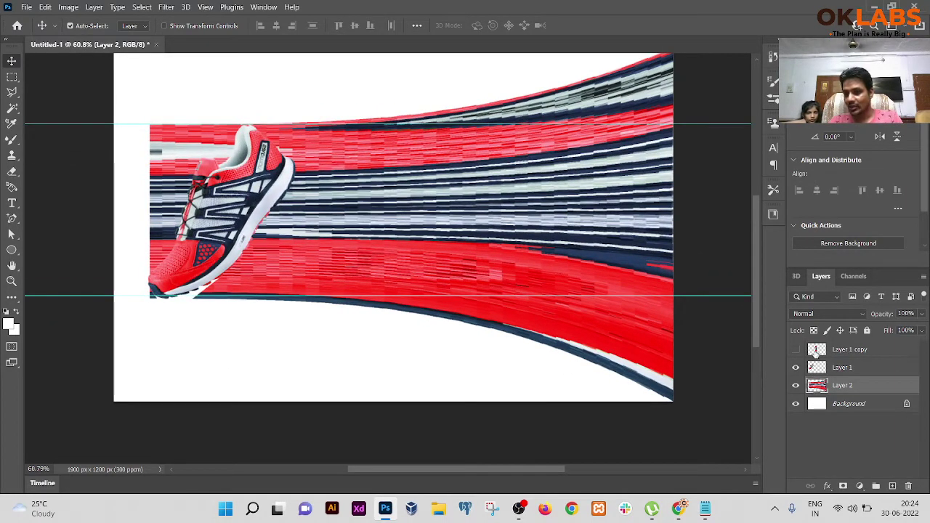
# Step: Unlock the Background layer and delete the hidden Layer 1 copy
pyautogui.click(814, 352)
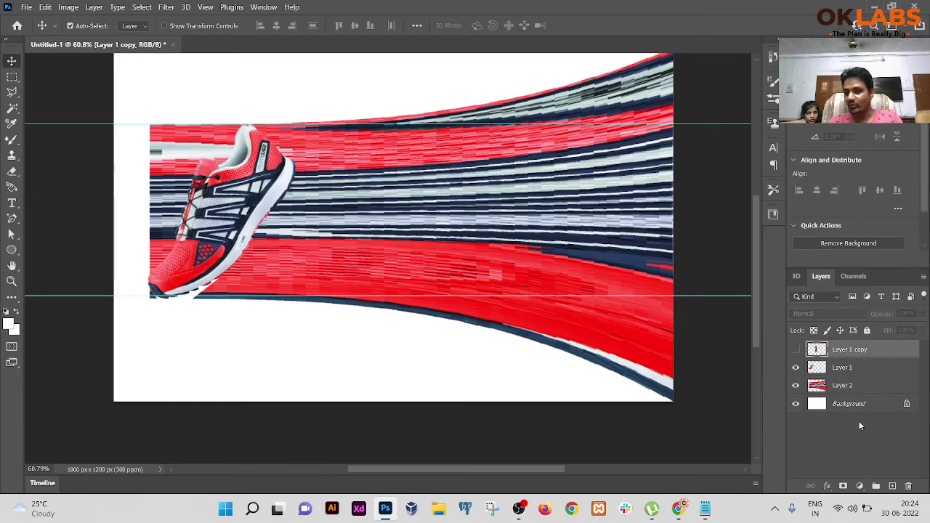
pyautogui.click(906, 405)
pyautogui.click(845, 353)
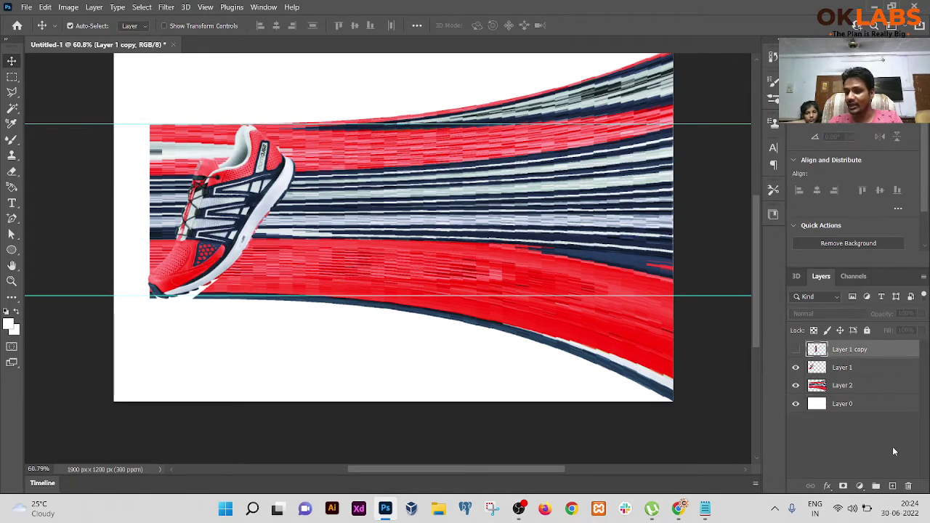
pyautogui.click(908, 486)
# Step: Toggle the visibility of Layer 1 and Layer 2 in turn to check the shoe and the stripes separately
pyautogui.click(432, 199)
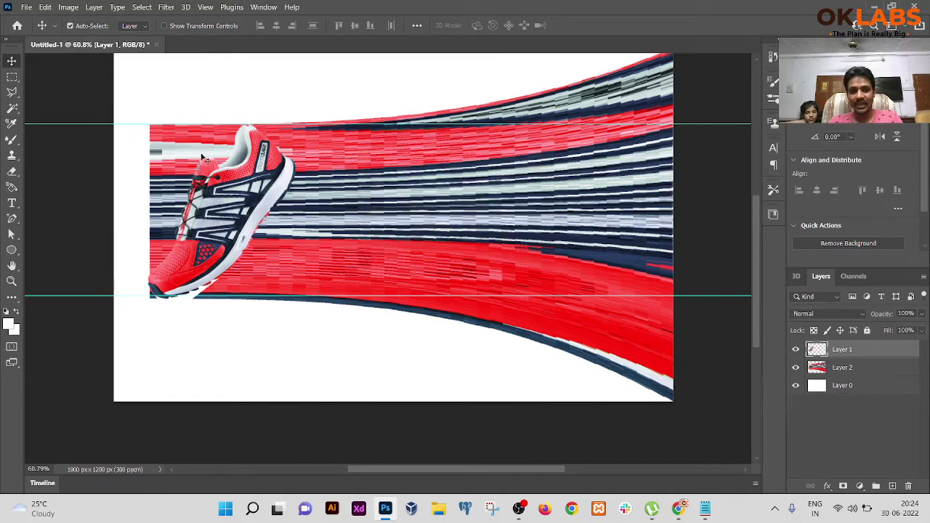
pyautogui.click(796, 350)
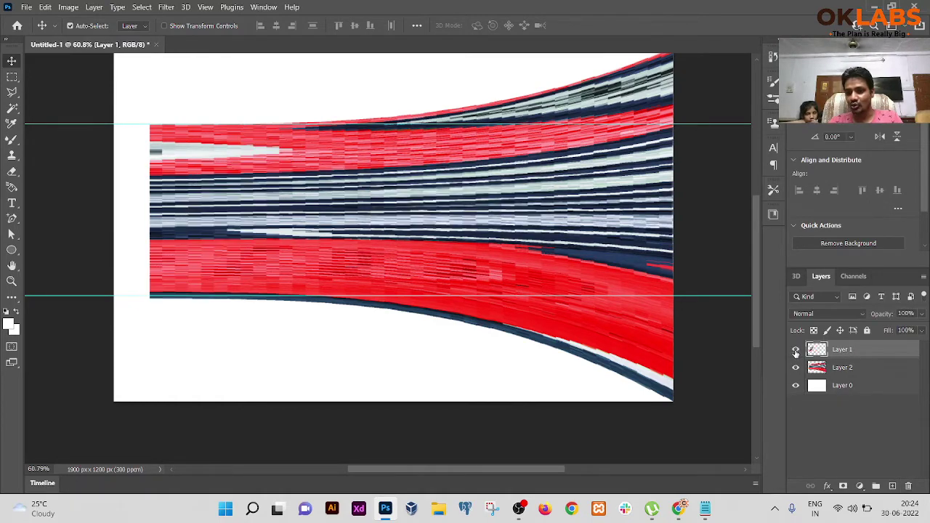
pyautogui.click(795, 350)
pyautogui.click(795, 368)
pyautogui.click(796, 367)
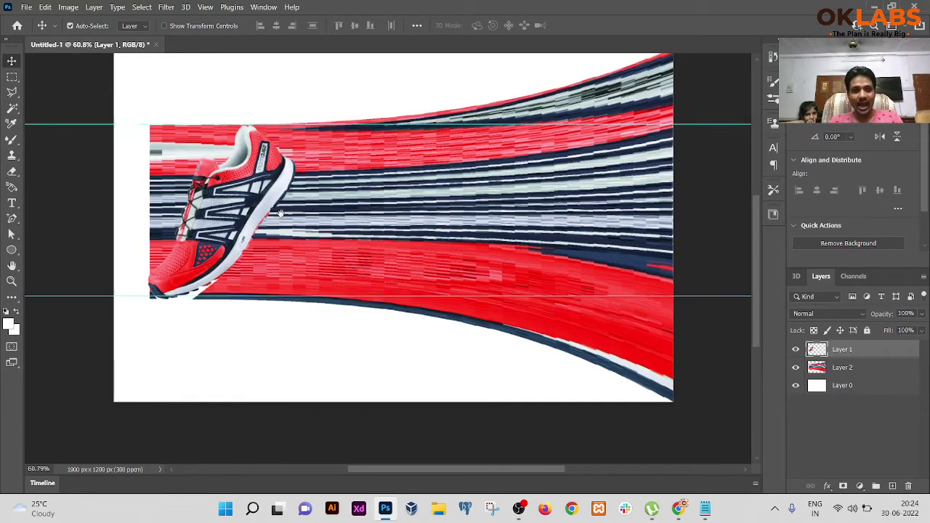
# Step: Inspect the white leftovers along the shoe's sole and select the white Layer 0 beneath the stripes
pyautogui.moveTo(264, 146); pyautogui.dragTo(328, 165)
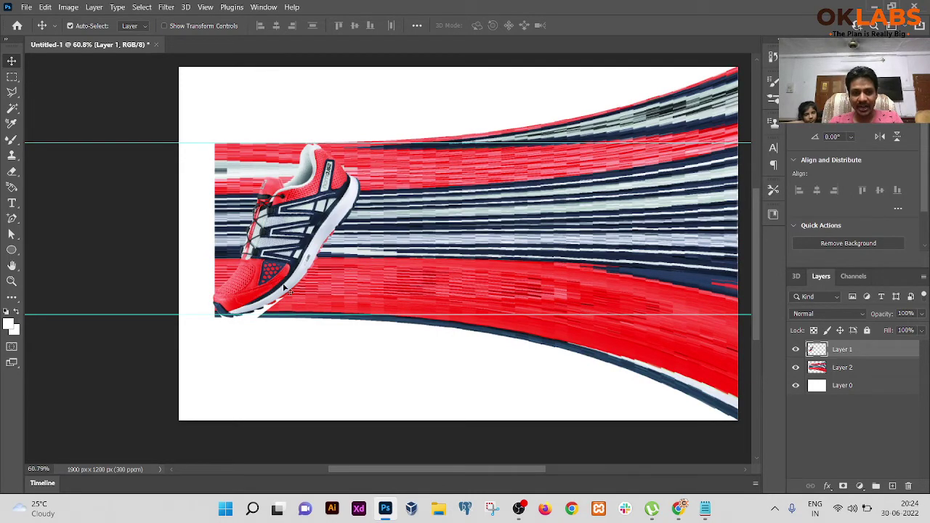
pyautogui.scroll(6, 286, 289)
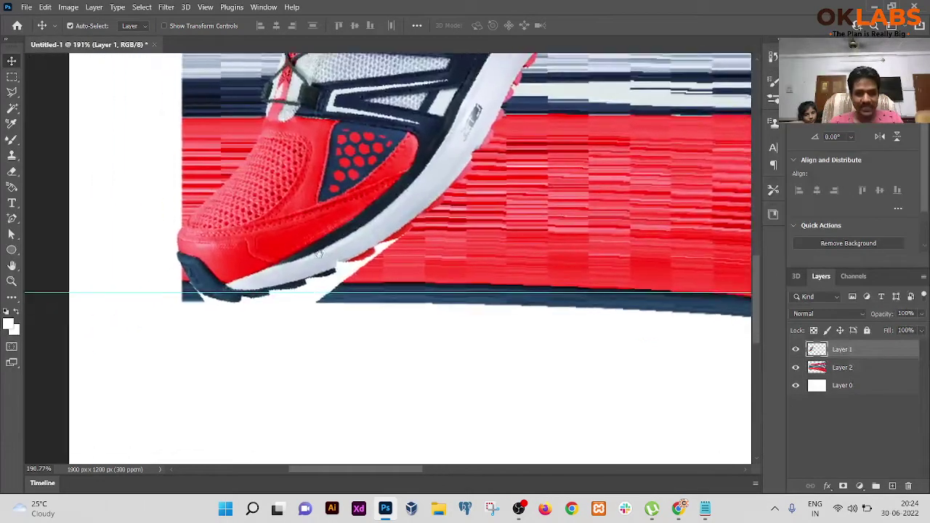
pyautogui.moveTo(348, 307); pyautogui.dragTo(382, 302)
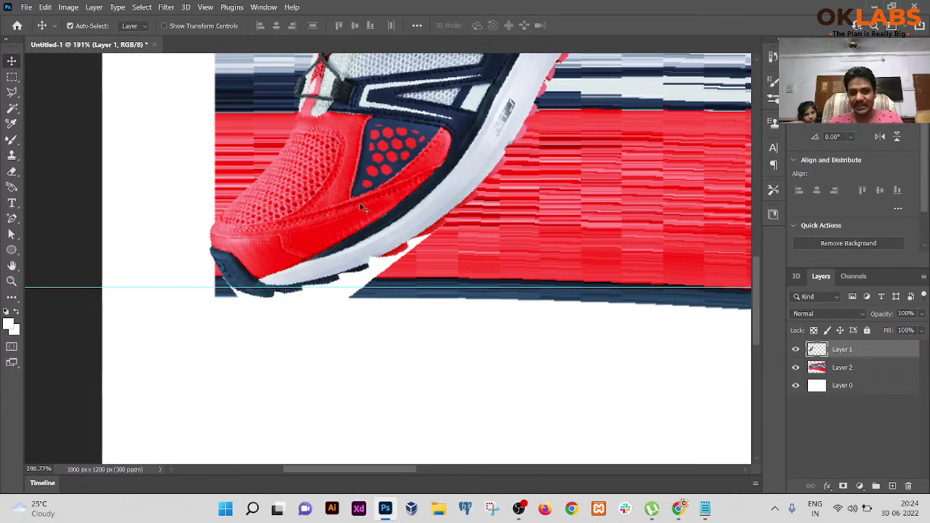
pyautogui.scroll(-2, 421, 210)
pyautogui.click(818, 387)
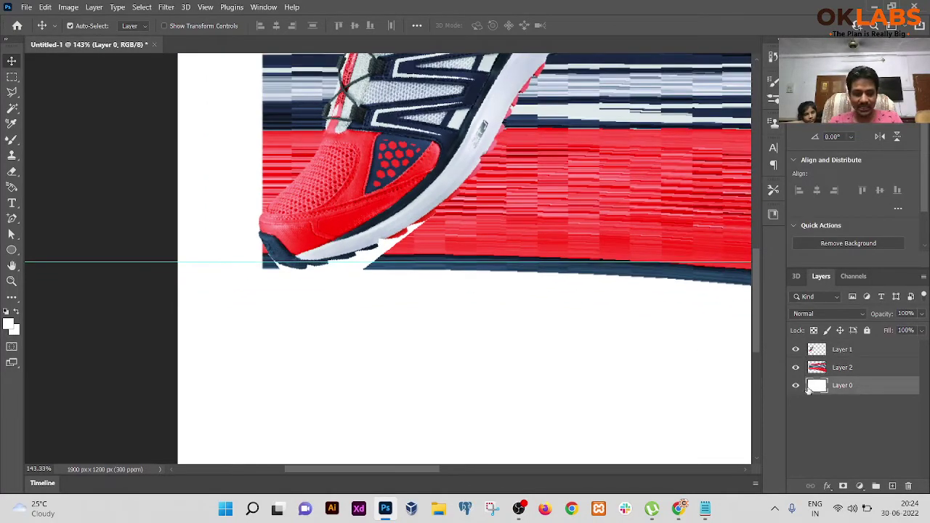
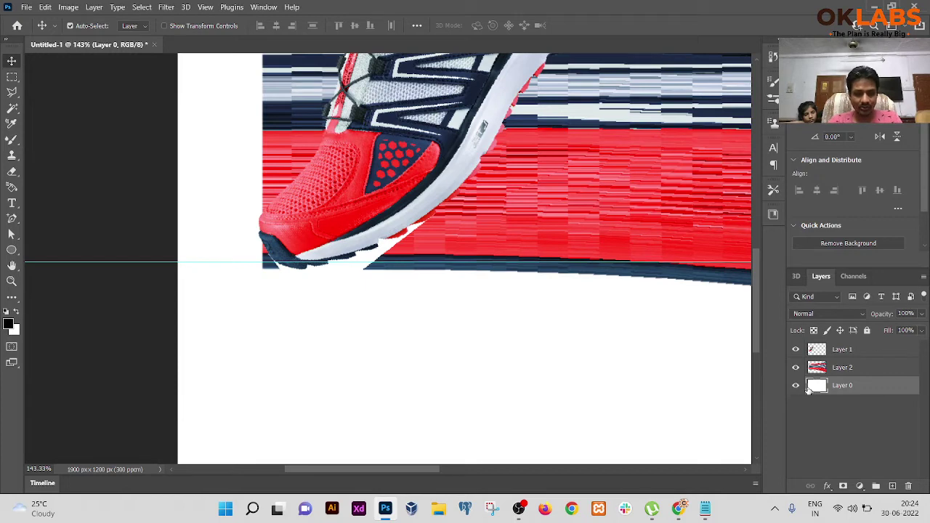
# Step: Set the foreground colour to red ff0f0f and the background colour to a medium blue
pyautogui.click(12, 329)
pyautogui.write('ff0000')
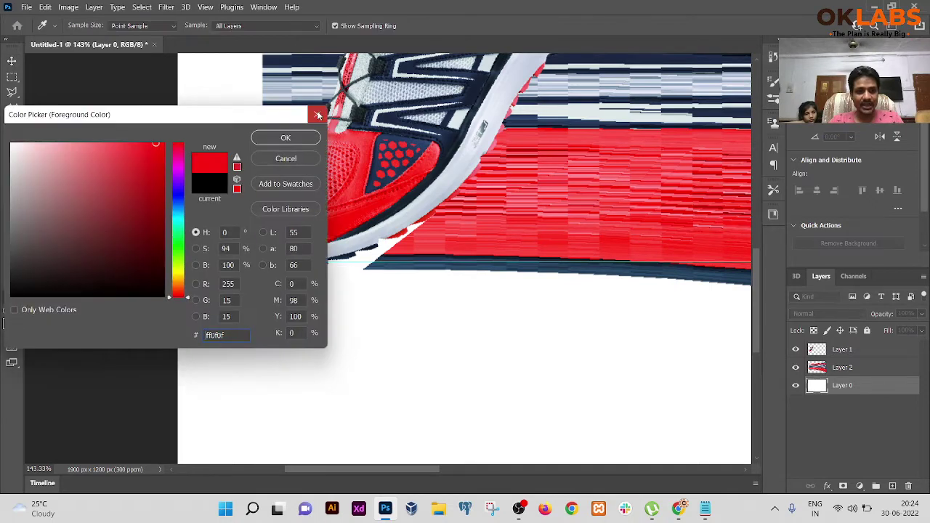
pyautogui.press('Return')
pyautogui.click(14, 331)
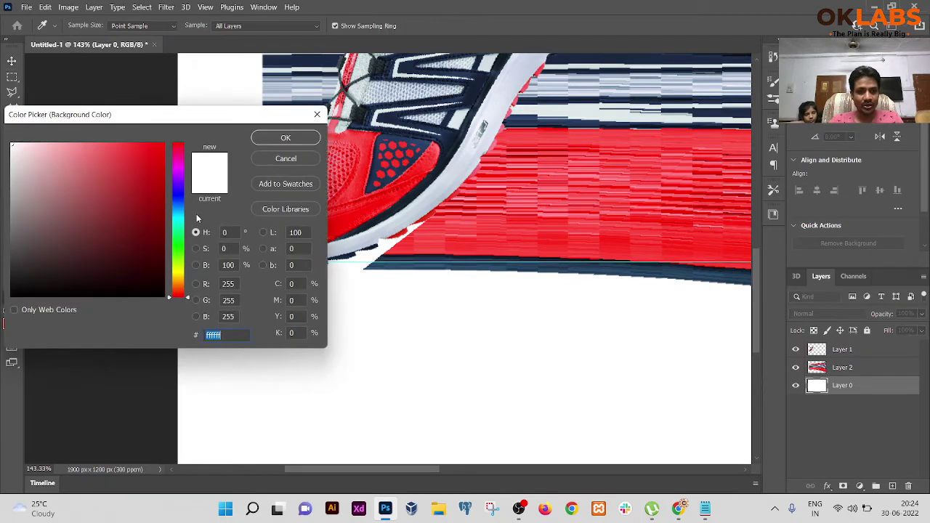
pyautogui.click(178, 210)
pyautogui.click(139, 196)
pyautogui.click(285, 138)
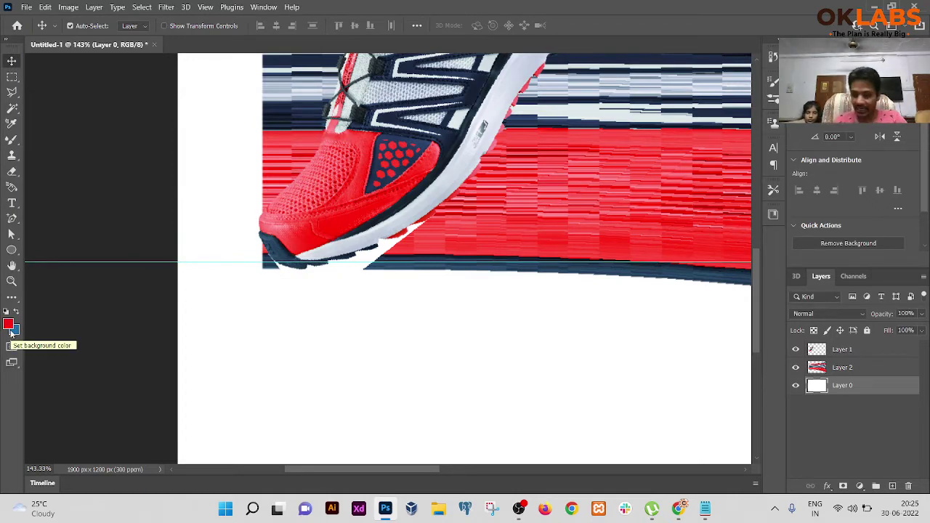
# Step: Reset the foreground and background colours to their defaults and fill Layer 0 with black
pyautogui.press('d')
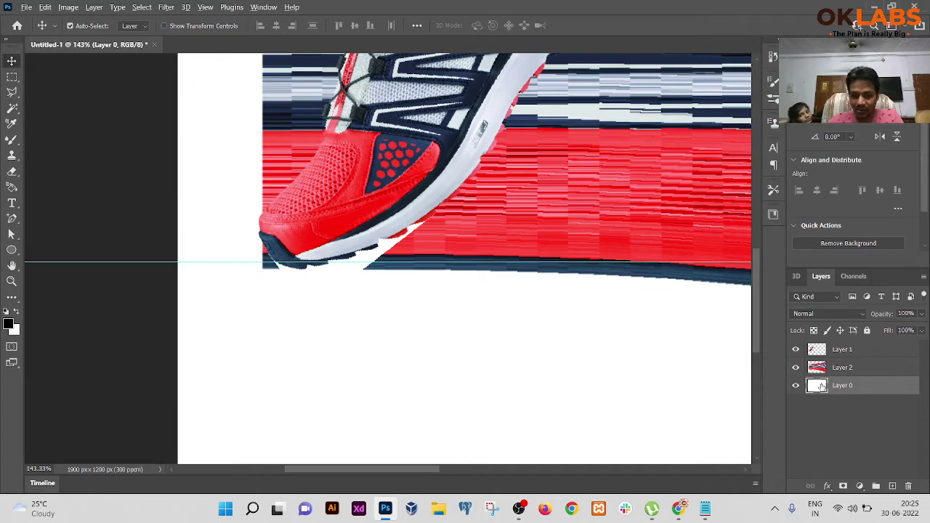
pyautogui.hotkey('alt', 'BackSpace')
pyautogui.scroll(-2, 545, 229)
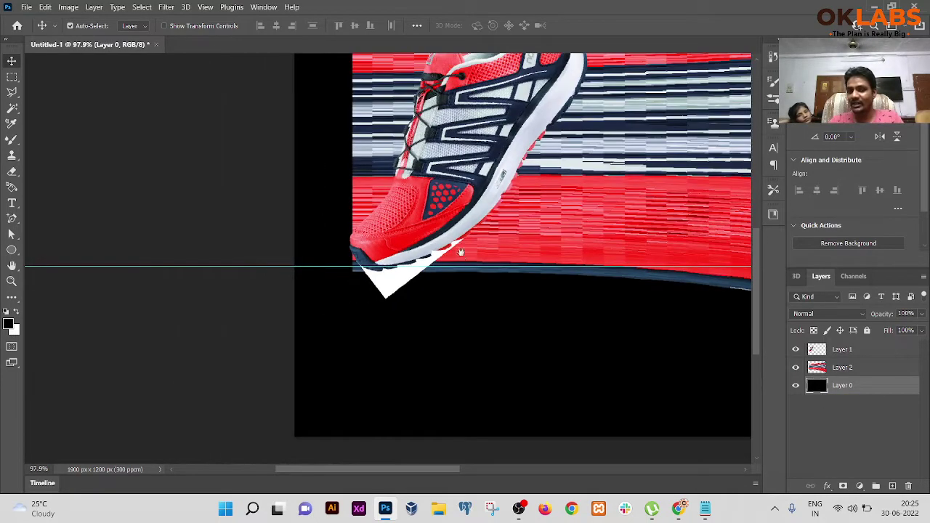
# Step: Hide and show Layer 1 to check whether the white area under the shoe's toe belongs to it
pyautogui.scroll(4, 460, 252)
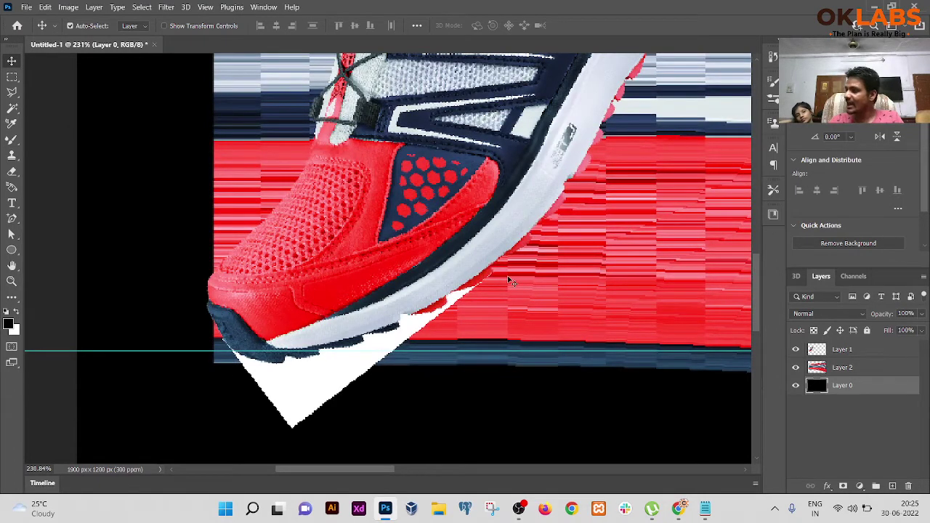
pyautogui.click(796, 349)
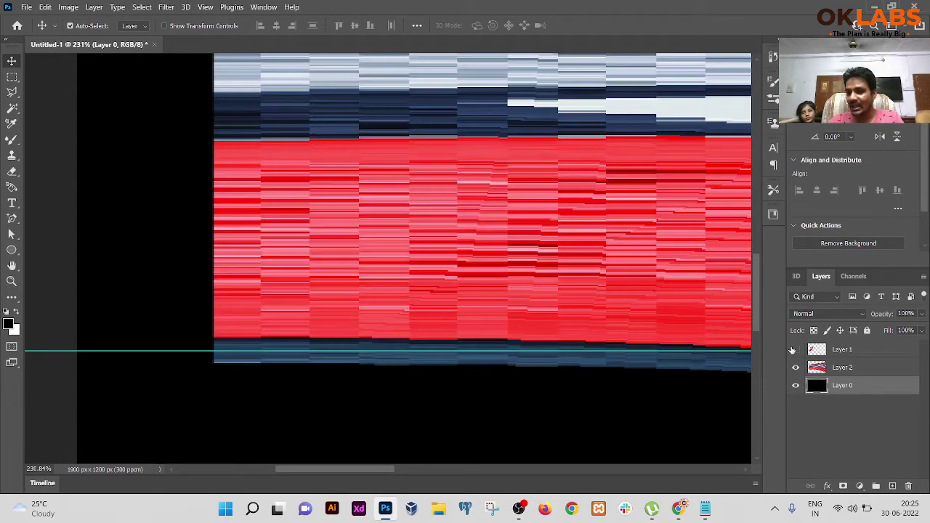
pyautogui.click(796, 350)
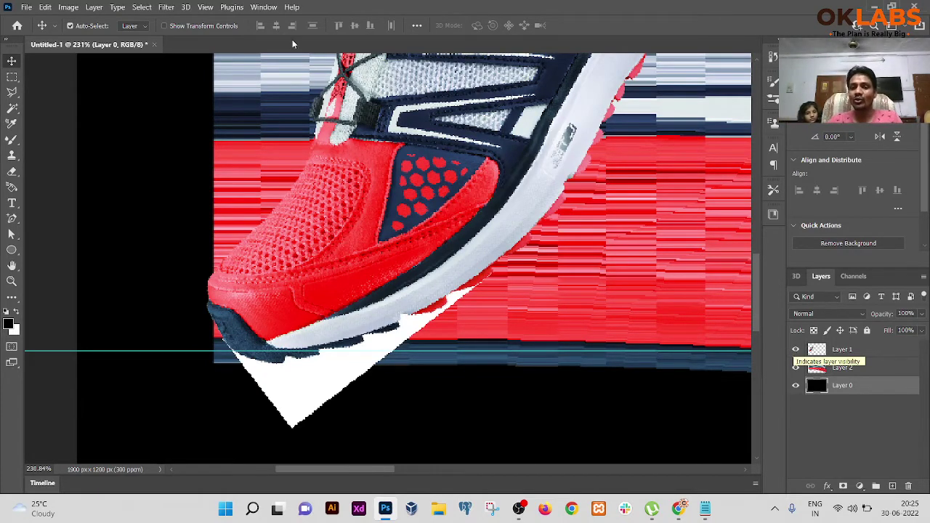
pyautogui.scroll(6, 255, 366)
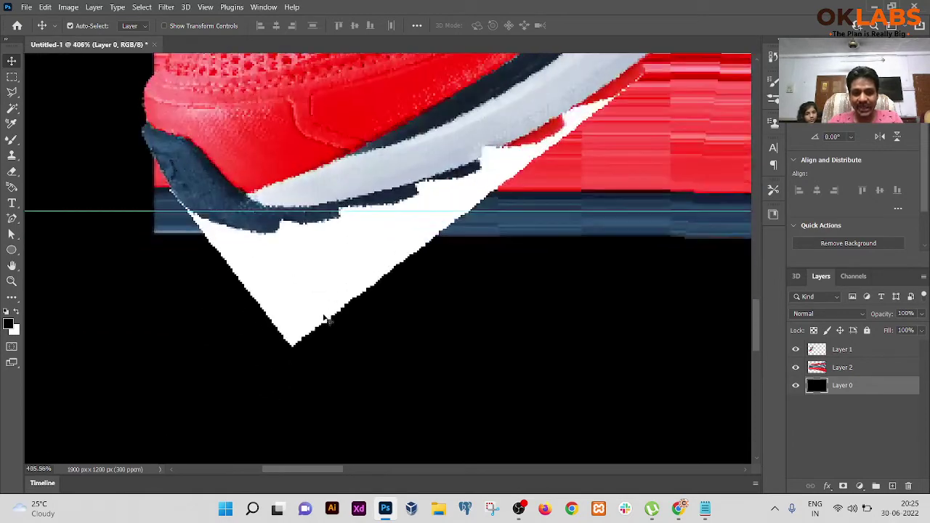
pyautogui.scroll(-3, 354, 163)
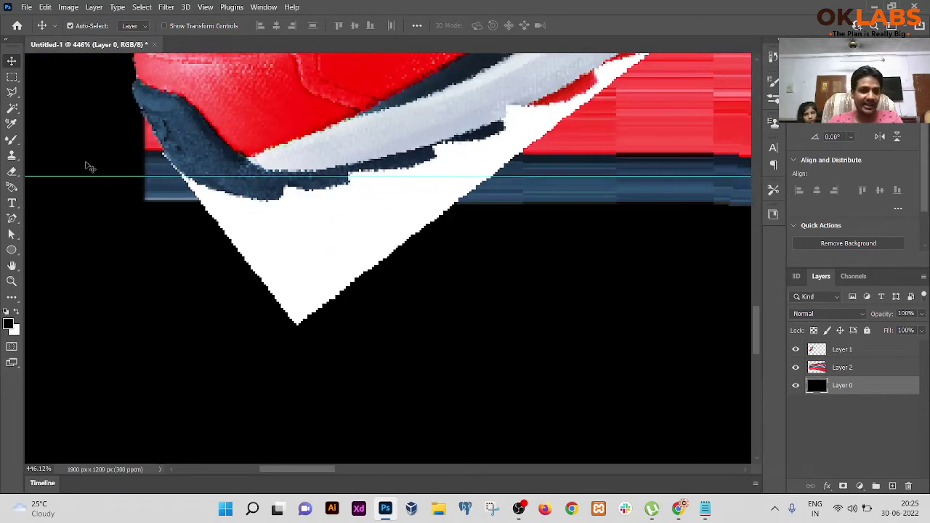
# Step: Choose the Eraser Tool and make Layer 1 with the shoe the active layer, keeping it visible
pyautogui.press('e')
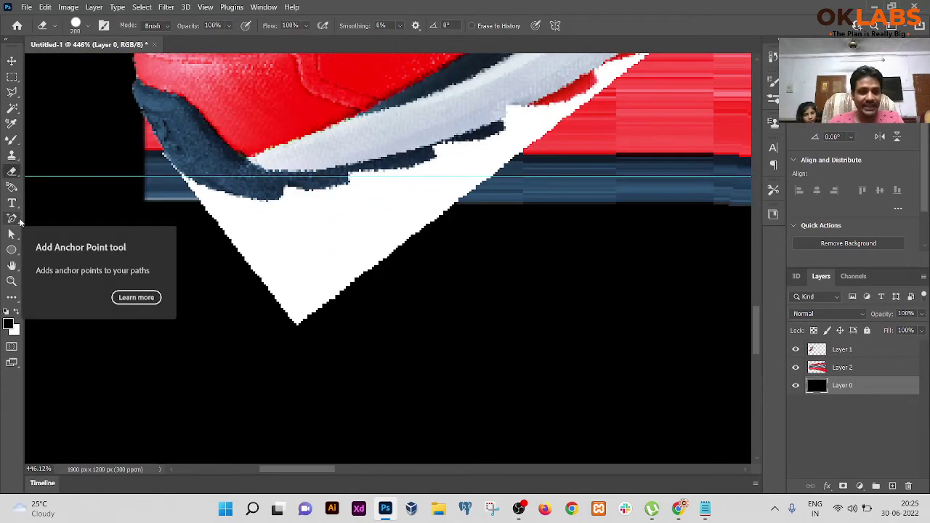
pyautogui.rightClick(11, 171)
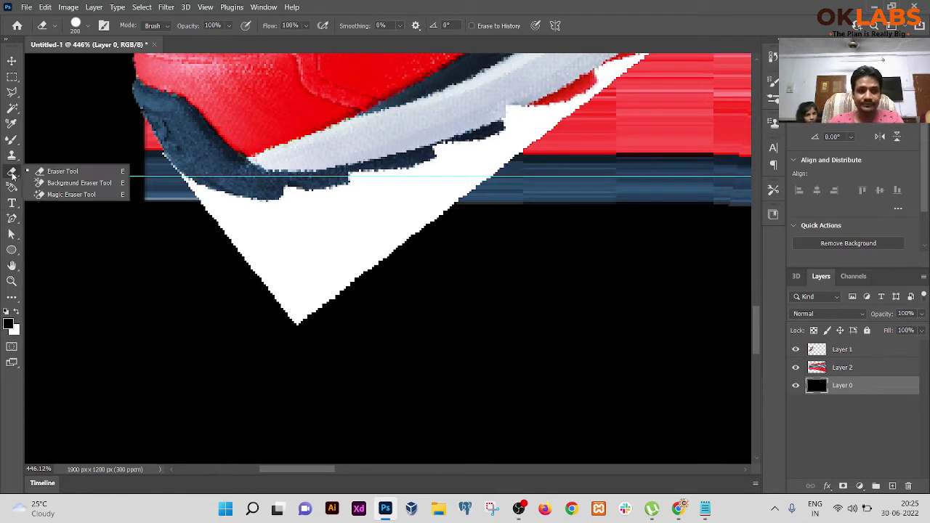
pyautogui.click(62, 172)
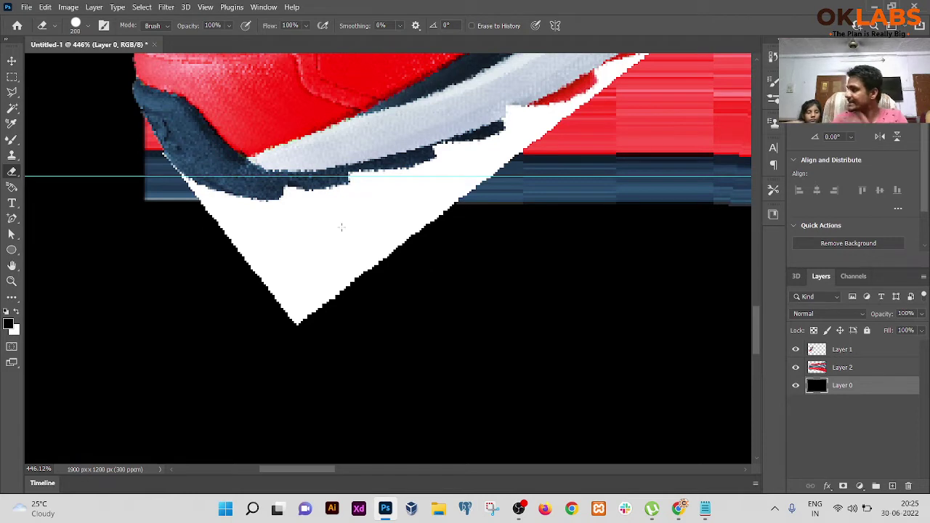
pyautogui.click(840, 350)
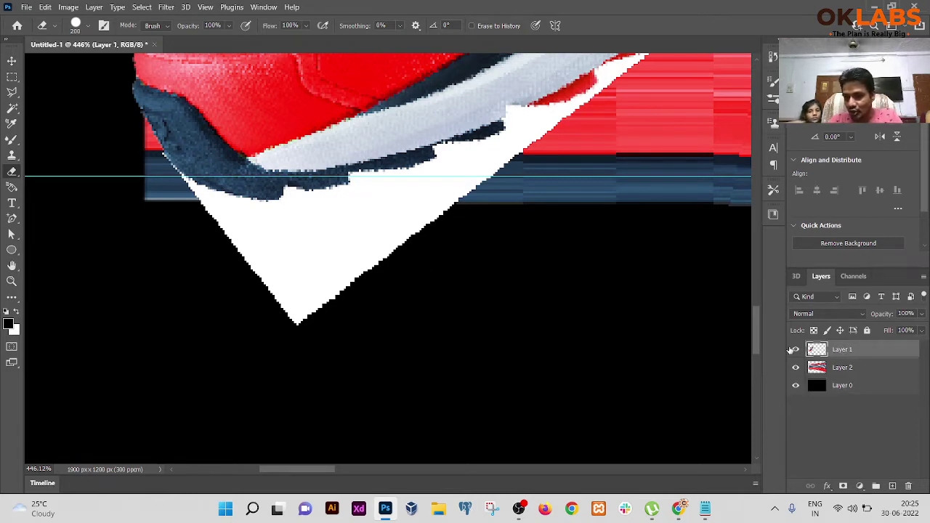
pyautogui.click(794, 349)
pyautogui.click(795, 350)
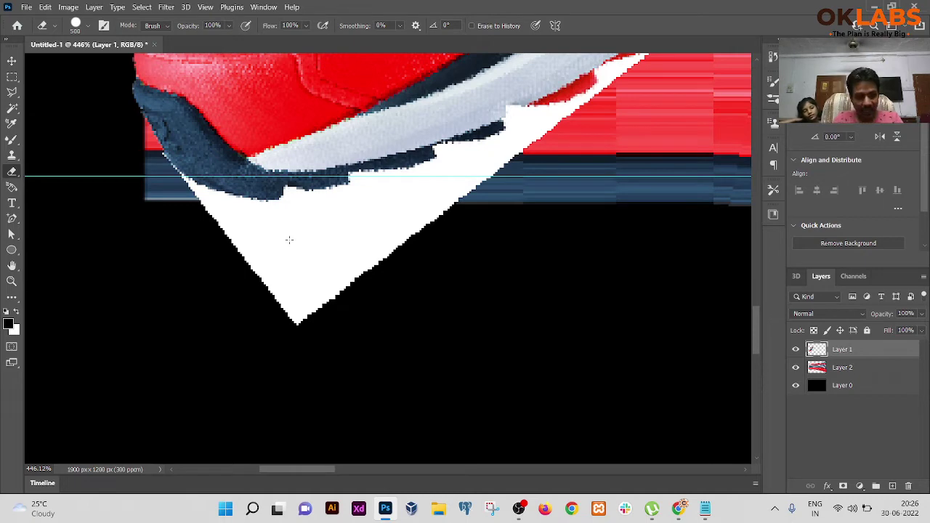
# Step: Try erasing the white area under the toe with an oversized 3100 px brush and undo the stroke
pyautogui.press('capslock')
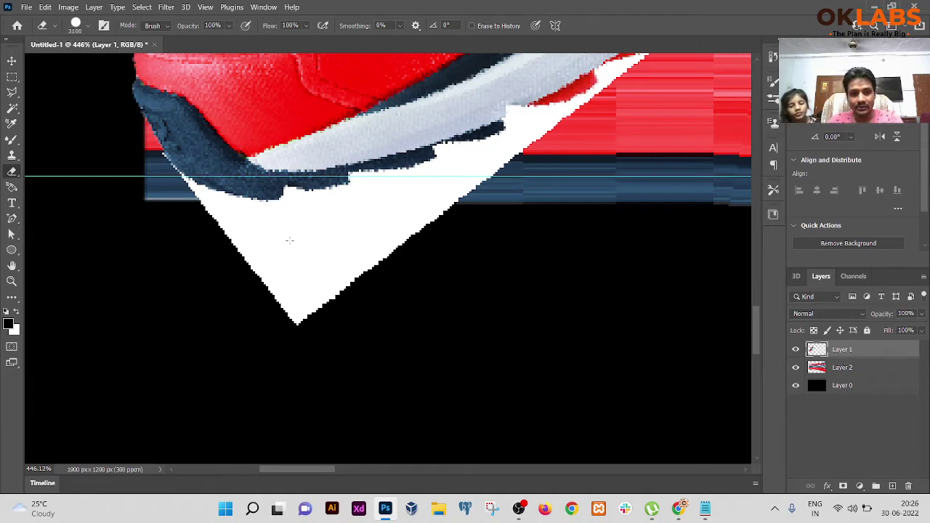
pyautogui.click(288, 240)
pyautogui.hotkey('ctrl', 'z')
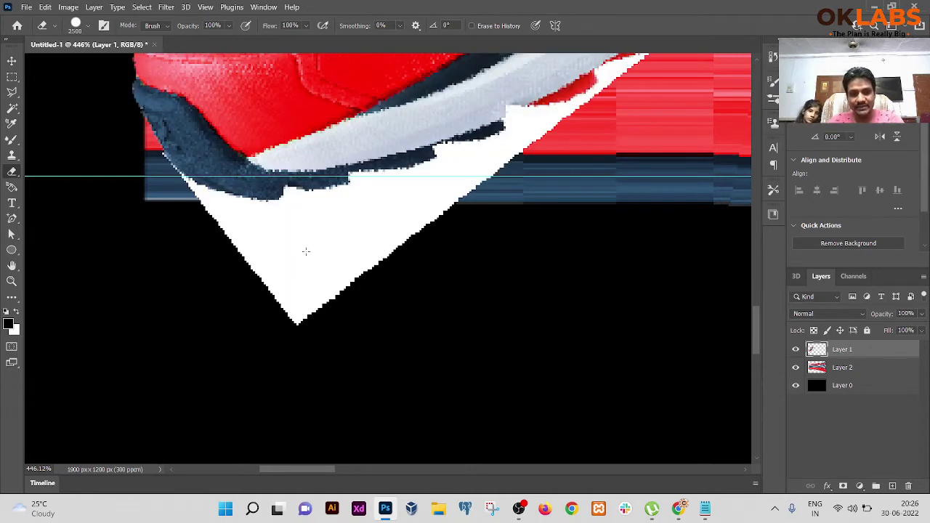
# Step: Reduce the eraser brush to 20 px and erase the lower tip of the white area beneath the shoe's toe
pyautogui.press('[')
pyautogui.press('[')
pyautogui.press('[')
pyautogui.press('[')
pyautogui.press('[')
pyautogui.press('[')
pyautogui.press('[')
pyautogui.press('[')
pyautogui.press('[')
pyautogui.press('[')
pyautogui.press('[')
pyautogui.press('[')
pyautogui.press('[')
pyautogui.press('[')
pyautogui.press('[')
pyautogui.press('[')
pyautogui.press('[')
pyautogui.press('[')
pyautogui.press('[')
pyautogui.press('[')
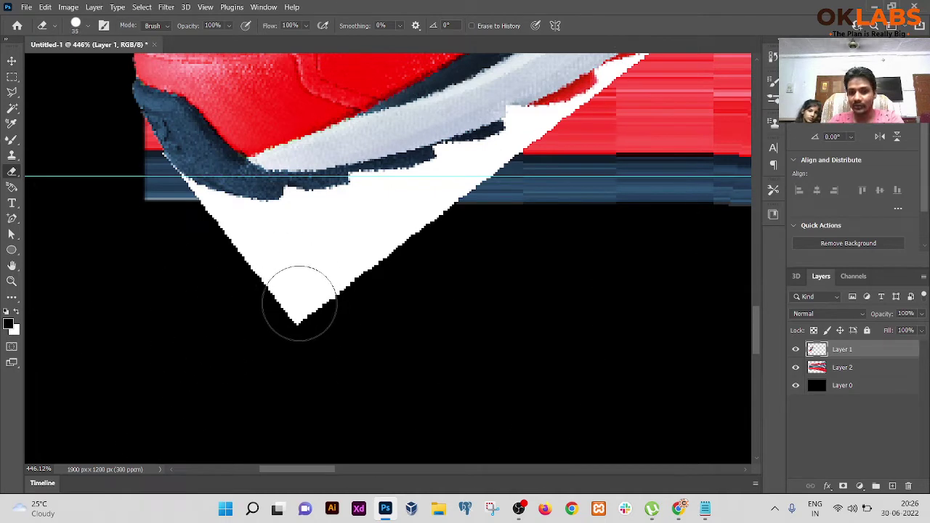
pyautogui.press('[')
pyautogui.press('[')
pyautogui.press('[')
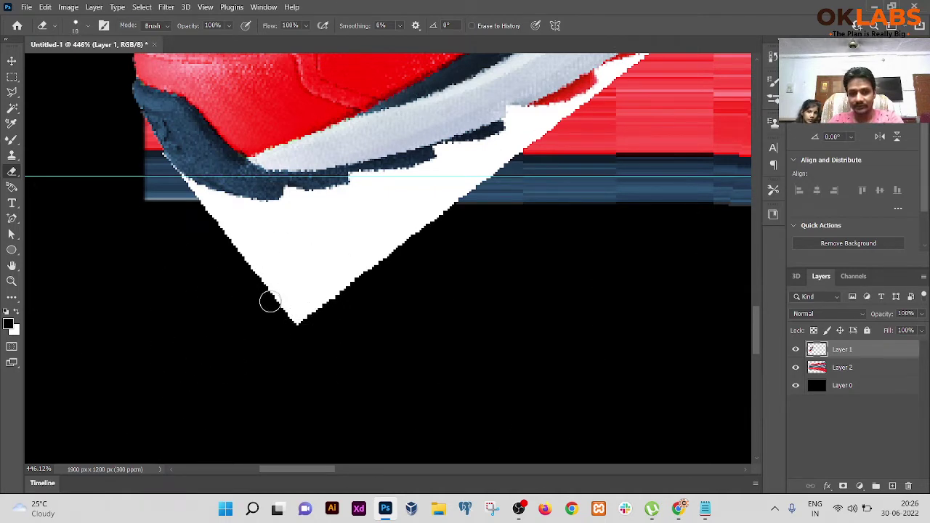
pyautogui.press(']')
pyautogui.moveTo(274, 305)
pyautogui.mouseDown()
pyautogui.moveTo(329, 300)
pyautogui.moveTo(359, 276)
pyautogui.moveTo(234, 276)
pyautogui.moveTo(334, 266)
pyautogui.moveTo(405, 224)
pyautogui.mouseUp()
# Step: Erase the remaining white beneath the toe and close along the sole's edge, using smaller eraser brushes of 9 px and 4 px
pyautogui.press('[')
pyautogui.press('[')
pyautogui.press('[')
pyautogui.press('[')
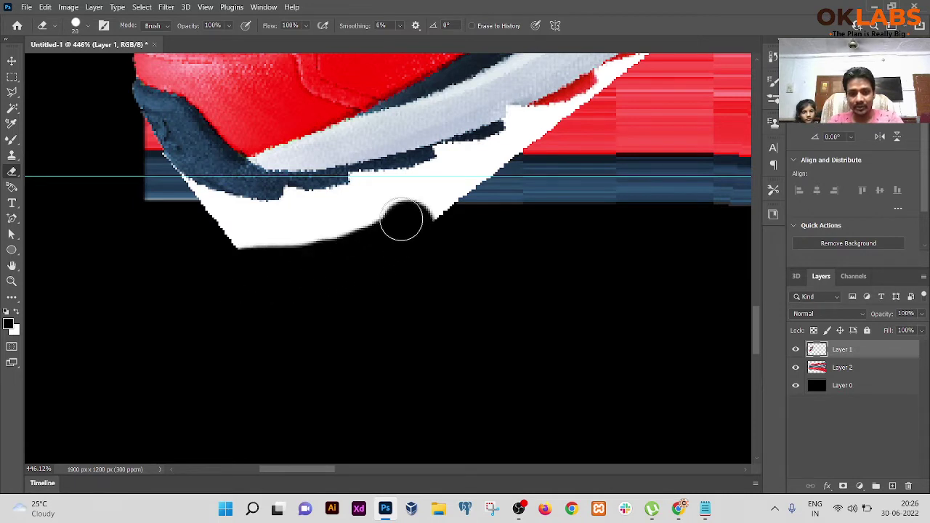
pyautogui.moveTo(461, 207)
pyautogui.mouseDown()
pyautogui.moveTo(454, 198)
pyautogui.moveTo(585, 110)
pyautogui.moveTo(540, 127)
pyautogui.moveTo(520, 115)
pyautogui.moveTo(492, 153)
pyautogui.moveTo(456, 152)
pyautogui.moveTo(547, 126)
pyautogui.moveTo(345, 213)
pyautogui.moveTo(206, 218)
pyautogui.moveTo(194, 204)
pyautogui.mouseUp()
pyautogui.scroll(3, 195, 204)
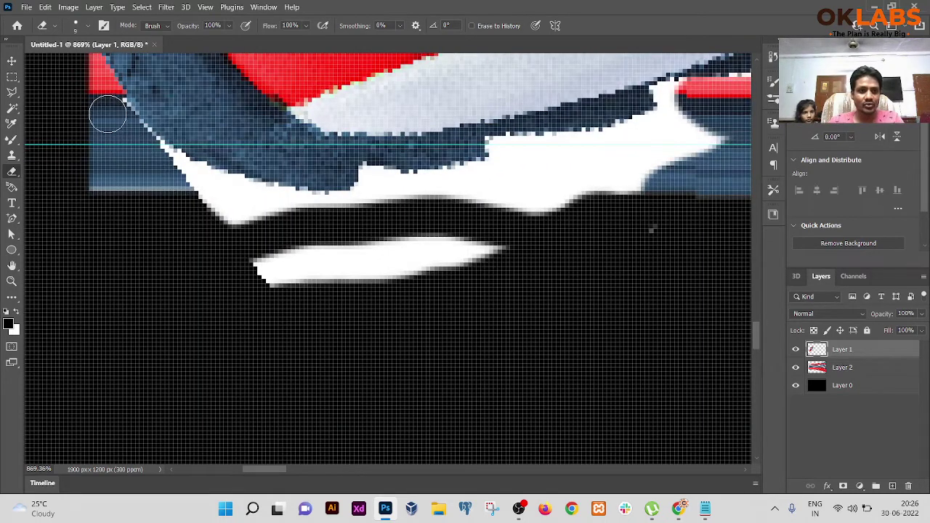
pyautogui.moveTo(116, 114)
pyautogui.mouseDown()
pyautogui.moveTo(155, 166)
pyautogui.moveTo(172, 175)
pyautogui.moveTo(155, 154)
pyautogui.moveTo(224, 193)
pyautogui.moveTo(328, 213)
pyautogui.moveTo(396, 193)
pyautogui.moveTo(370, 176)
pyautogui.moveTo(368, 185)
pyautogui.moveTo(363, 166)
pyautogui.moveTo(357, 191)
pyautogui.moveTo(336, 204)
pyautogui.moveTo(206, 167)
pyautogui.moveTo(199, 177)
pyautogui.moveTo(289, 220)
pyautogui.moveTo(238, 222)
pyautogui.moveTo(335, 222)
pyautogui.moveTo(363, 241)
pyautogui.moveTo(227, 286)
pyautogui.moveTo(213, 305)
pyautogui.moveTo(391, 257)
pyautogui.moveTo(423, 221)
pyautogui.moveTo(214, 285)
pyautogui.moveTo(375, 277)
pyautogui.moveTo(414, 251)
pyautogui.moveTo(573, 214)
pyautogui.moveTo(471, 255)
pyautogui.moveTo(503, 259)
pyautogui.moveTo(424, 268)
pyautogui.moveTo(658, 227)
pyautogui.moveTo(385, 262)
pyautogui.moveTo(326, 238)
pyautogui.moveTo(218, 216)
pyautogui.moveTo(253, 222)
pyautogui.moveTo(386, 186)
pyautogui.mouseUp()
pyautogui.moveTo(381, 173)
pyautogui.mouseDown()
pyautogui.moveTo(415, 183)
pyautogui.moveTo(401, 194)
pyautogui.moveTo(442, 183)
pyautogui.moveTo(418, 177)
pyautogui.moveTo(509, 158)
pyautogui.moveTo(371, 190)
pyautogui.moveTo(493, 206)
pyautogui.moveTo(673, 185)
pyautogui.moveTo(530, 215)
pyautogui.moveTo(661, 155)
pyautogui.moveTo(683, 128)
pyautogui.moveTo(667, 89)
pyautogui.moveTo(746, 69)
pyautogui.moveTo(757, 79)
pyautogui.moveTo(712, 96)
pyautogui.moveTo(717, 142)
pyautogui.moveTo(699, 121)
pyautogui.moveTo(705, 127)
pyautogui.moveTo(665, 109)
pyautogui.moveTo(596, 139)
pyautogui.moveTo(567, 132)
pyautogui.moveTo(487, 141)
pyautogui.moveTo(542, 151)
pyautogui.moveTo(533, 154)
pyautogui.moveTo(573, 146)
pyautogui.moveTo(550, 163)
pyautogui.moveTo(589, 158)
pyautogui.moveTo(664, 124)
pyautogui.moveTo(621, 141)
pyautogui.moveTo(649, 116)
pyautogui.moveTo(624, 117)
pyautogui.moveTo(662, 109)
pyautogui.moveTo(658, 91)
pyautogui.moveTo(540, 163)
pyautogui.moveTo(449, 196)
pyautogui.moveTo(426, 201)
pyautogui.moveTo(520, 158)
pyautogui.moveTo(425, 181)
pyautogui.moveTo(379, 170)
pyautogui.moveTo(421, 197)
pyautogui.moveTo(332, 239)
pyautogui.mouseUp()
pyautogui.scroll(-5, 403, 244)
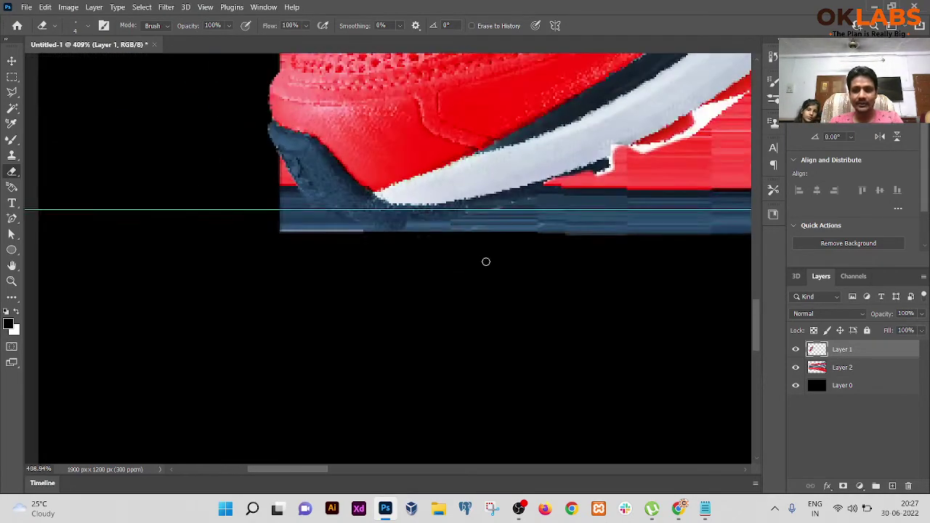
# Step: Erase the white patches along the sole's lower edge behind the toe with the 4 px eraser brush
pyautogui.scroll(3, 401, 277)
pyautogui.scroll(4, 401, 278)
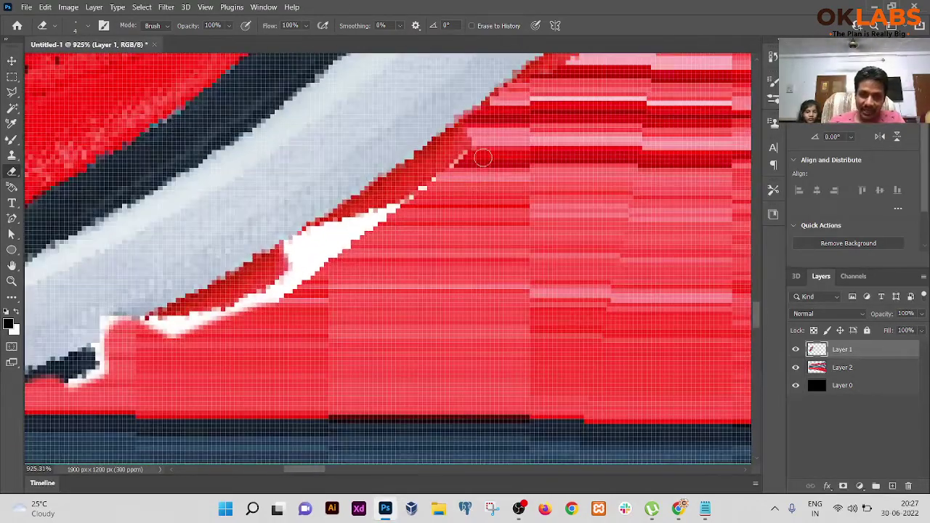
pyautogui.moveTo(477, 149)
pyautogui.mouseDown()
pyautogui.moveTo(389, 210)
pyautogui.moveTo(296, 240)
pyautogui.moveTo(293, 271)
pyautogui.moveTo(266, 293)
pyautogui.moveTo(181, 324)
pyautogui.moveTo(109, 324)
pyautogui.moveTo(74, 384)
pyautogui.mouseUp()
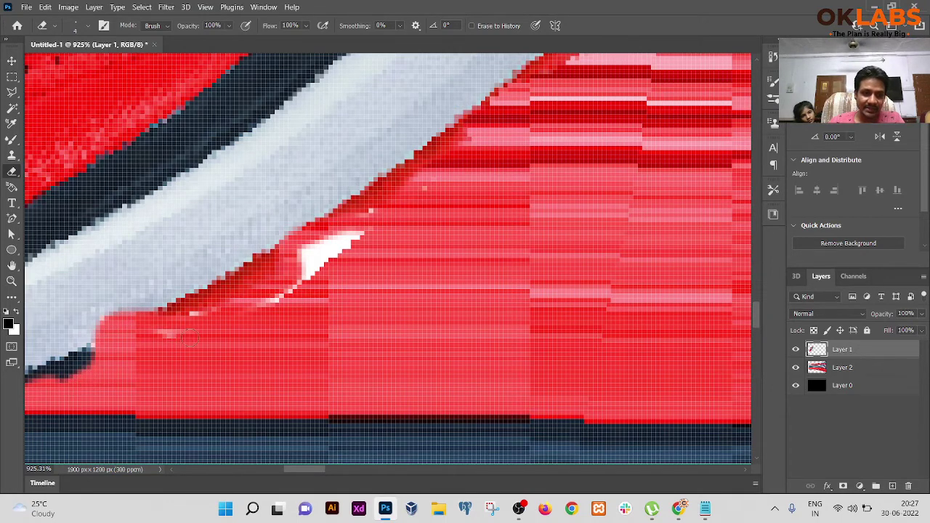
pyautogui.moveTo(221, 309); pyautogui.dragTo(328, 269)
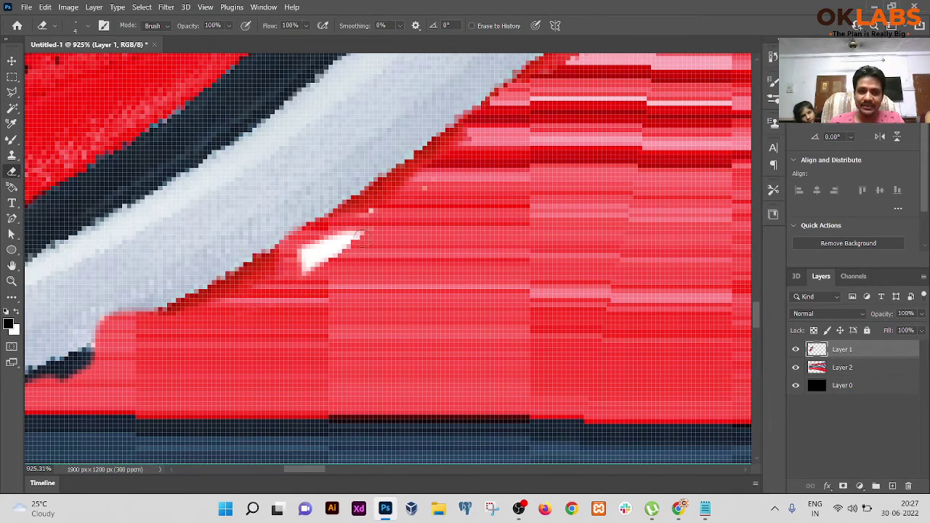
pyautogui.moveTo(358, 236)
pyautogui.mouseDown()
pyautogui.moveTo(296, 268)
pyautogui.moveTo(318, 247)
pyautogui.moveTo(349, 238)
pyautogui.moveTo(288, 266)
pyautogui.mouseUp()
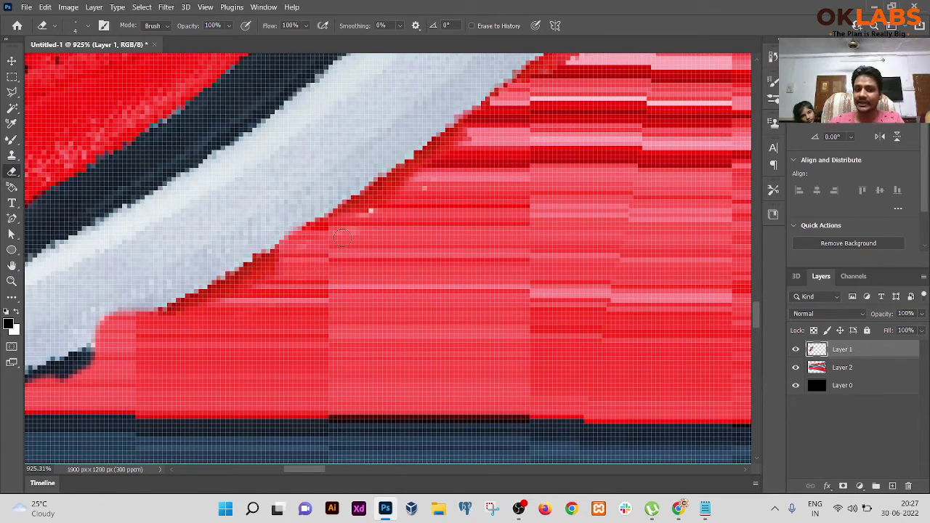
# Step: Enlarge the eraser brush to 300 px and erase the stripes on Layer 2 that extend in front of the shoe
pyautogui.scroll(-10, 546, 218)
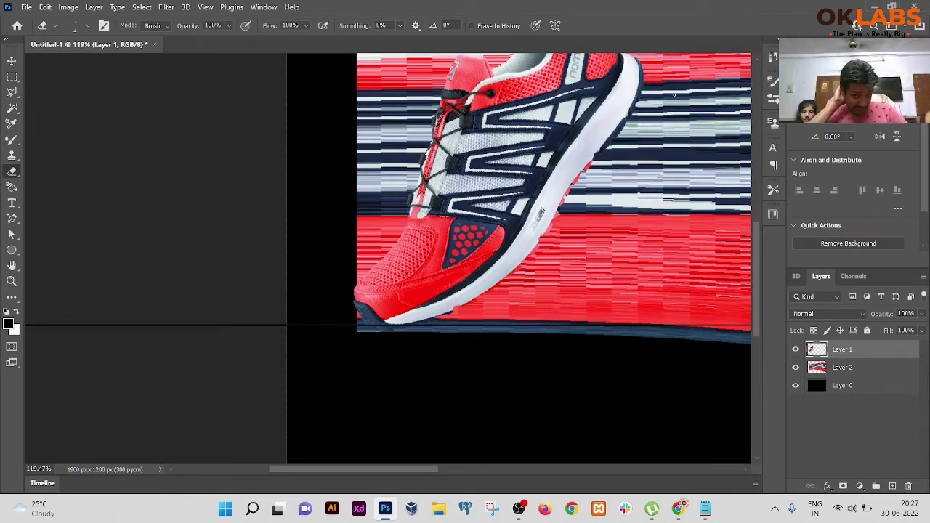
pyautogui.scroll(-3, 673, 94)
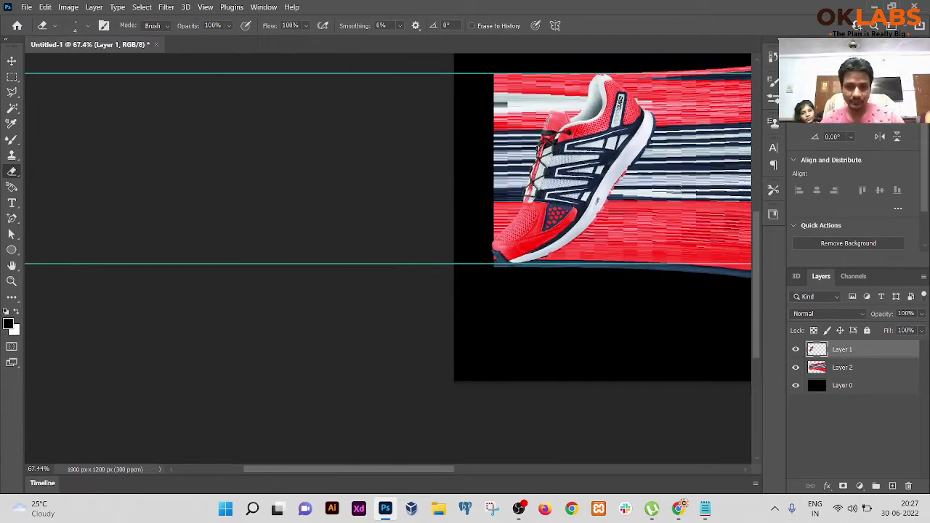
pyautogui.moveTo(564, 177); pyautogui.dragTo(308, 265)
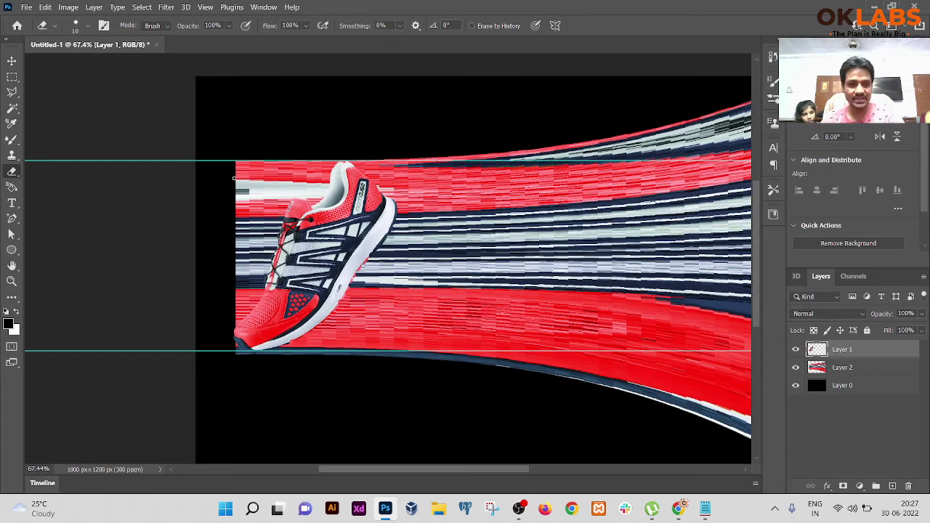
pyautogui.press(']')
pyautogui.press(']')
pyautogui.press(']')
pyautogui.press(']')
pyautogui.press(']')
pyautogui.press(']')
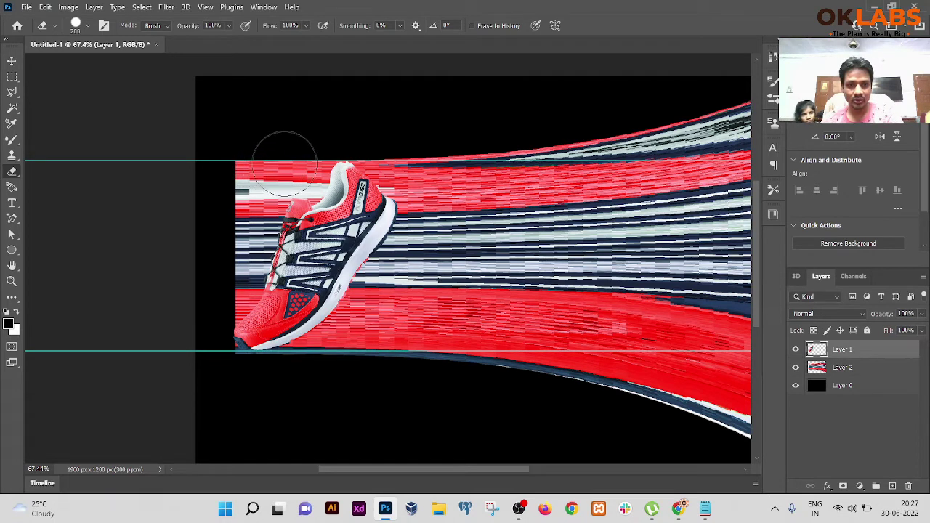
pyautogui.click(826, 370)
pyautogui.moveTo(197, 104)
pyautogui.mouseDown()
pyautogui.moveTo(247, 141)
pyautogui.moveTo(218, 232)
pyautogui.moveTo(279, 153)
pyautogui.moveTo(288, 164)
pyautogui.moveTo(224, 282)
pyautogui.moveTo(192, 311)
pyautogui.moveTo(187, 365)
pyautogui.mouseUp()
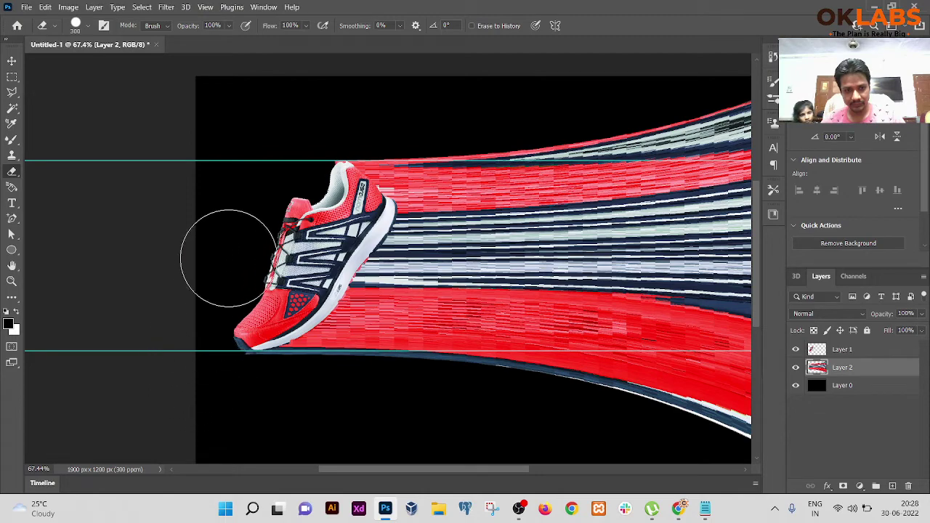
# Step: Reduce the eraser brush to 60 px and erase the leftover red stripe above the shoe's heel collar
pyautogui.scroll(5, 284, 161)
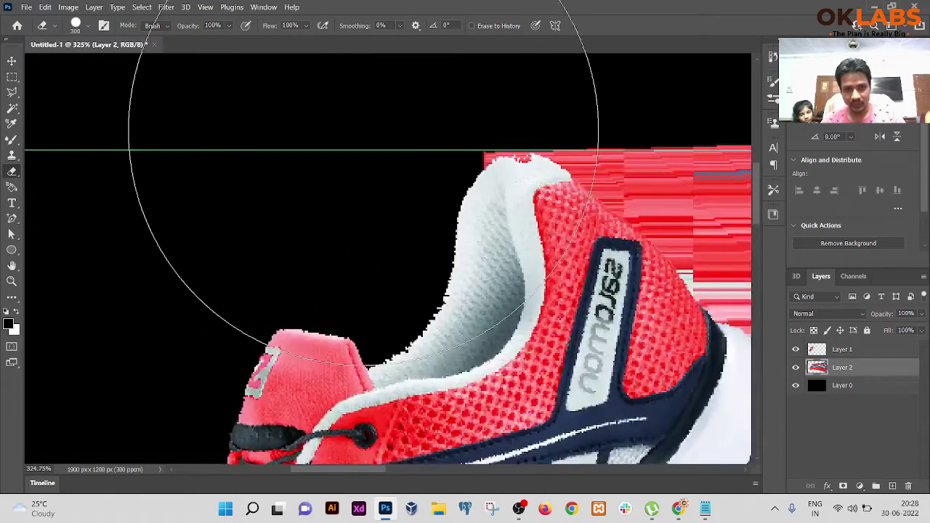
pyautogui.scroll(2, 363, 131)
pyautogui.press('[')
pyautogui.press('[')
pyautogui.press('[')
pyautogui.press('[')
pyautogui.press('[')
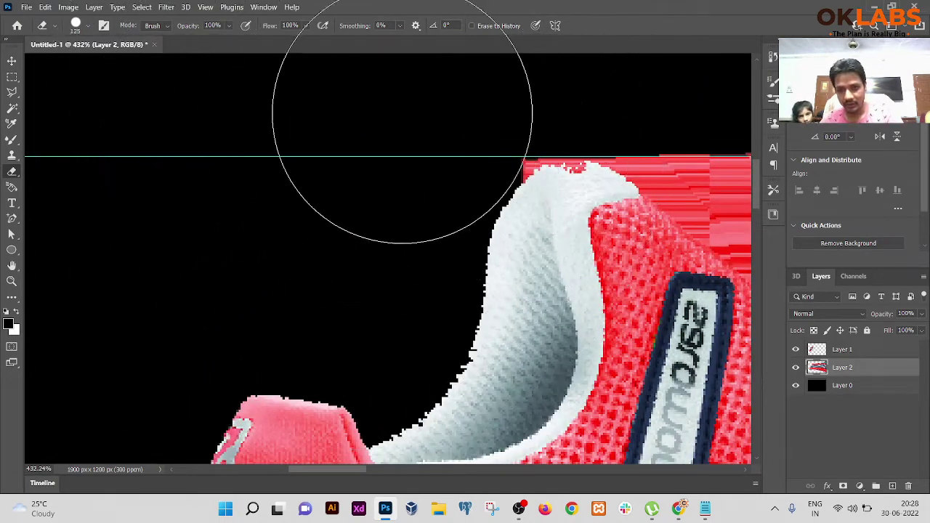
pyautogui.press('[')
pyautogui.press('[')
pyautogui.press('[')
pyautogui.press('[')
pyautogui.press('[')
pyautogui.moveTo(485, 135); pyautogui.dragTo(507, 146)
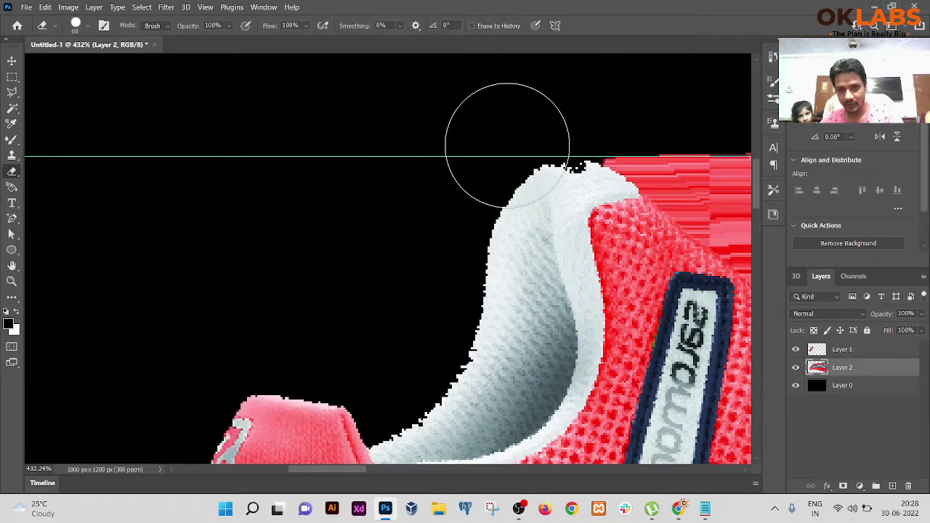
# Step: Show the rulers and remove both horizontal guides from the canvas
pyautogui.scroll(-8, 494, 124)
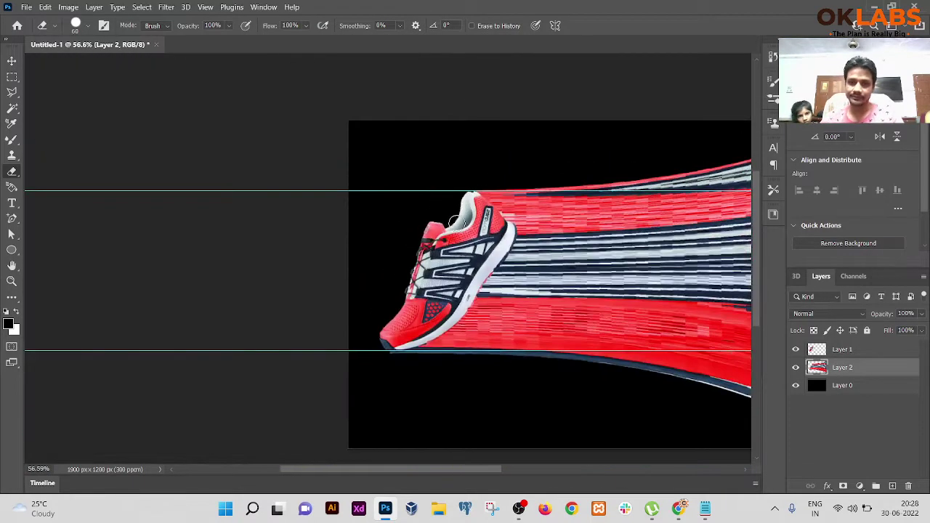
pyautogui.scroll(-5, 454, 220)
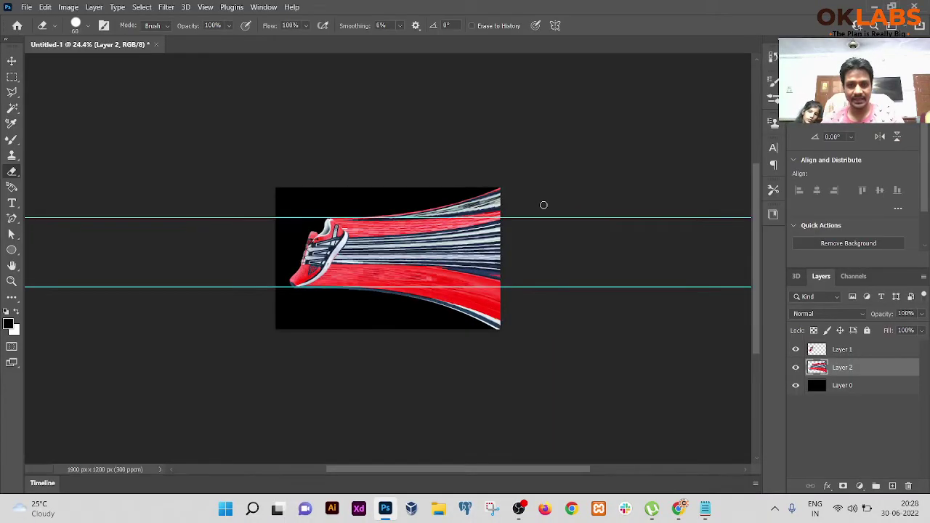
pyautogui.press('space')
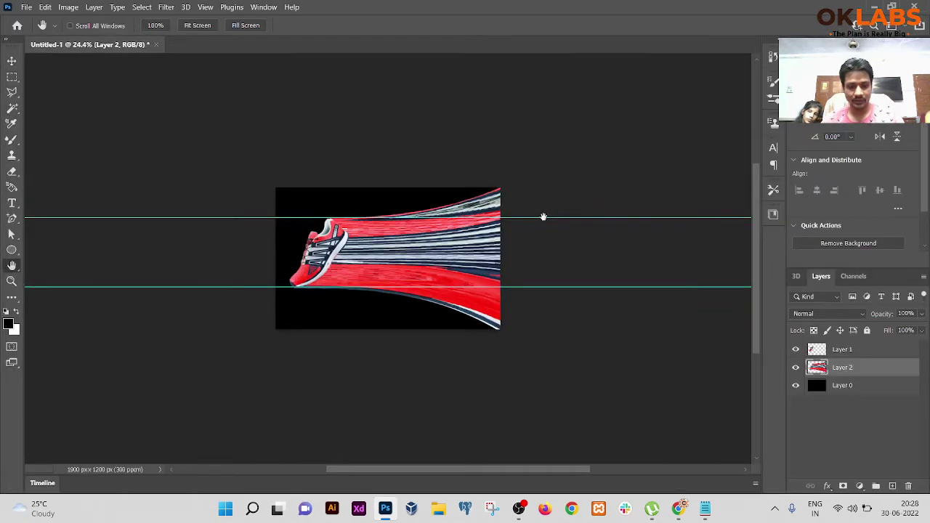
pyautogui.press('v')
pyautogui.moveTo(544, 217); pyautogui.dragTo(538, 63)
pyautogui.hotkey('ctrl', 'r')
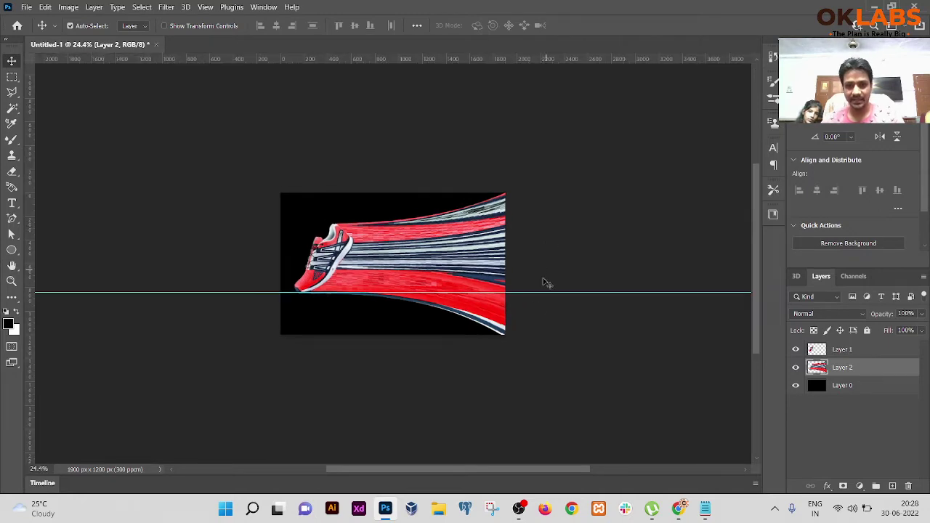
pyautogui.moveTo(541, 293); pyautogui.dragTo(539, 476)
pyautogui.scroll(4, 460, 316)
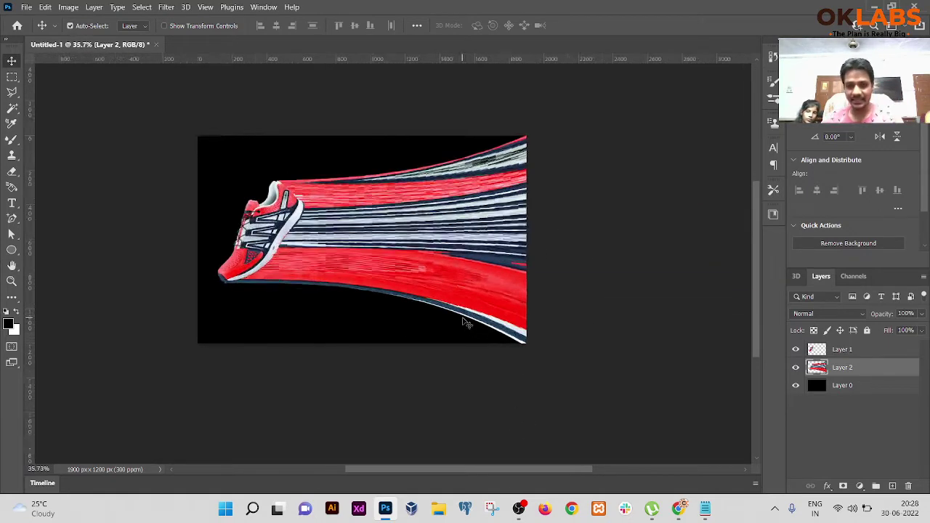
pyautogui.scroll(-2, 479, 298)
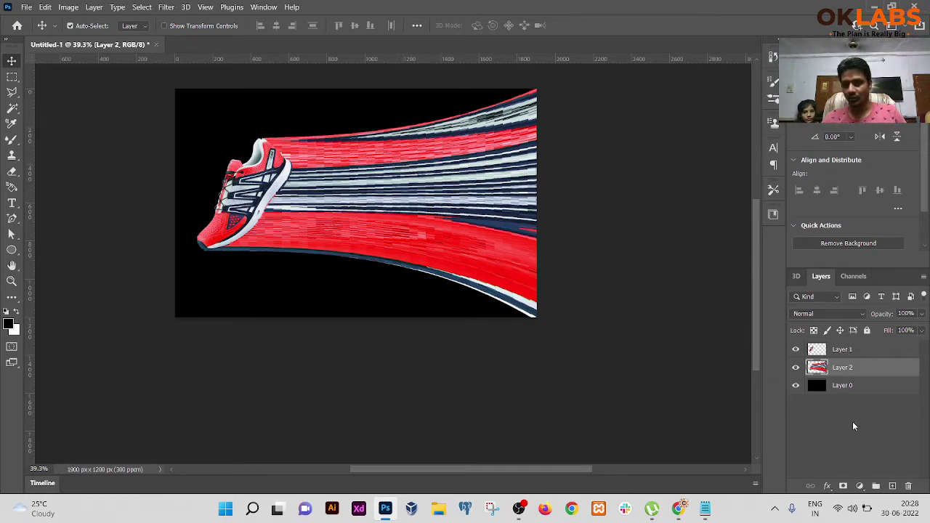
# Step: Add a new layer above Layer 2, try a black rectangle about 247 × 811 px across the stripes, and undo the rectangle
pyautogui.click(891, 486)
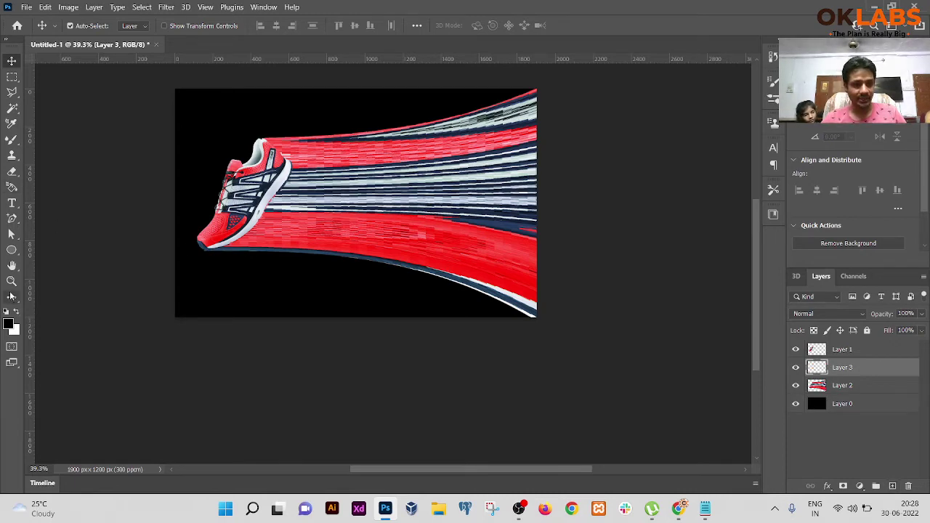
pyautogui.rightClick(12, 249)
pyautogui.click(55, 249)
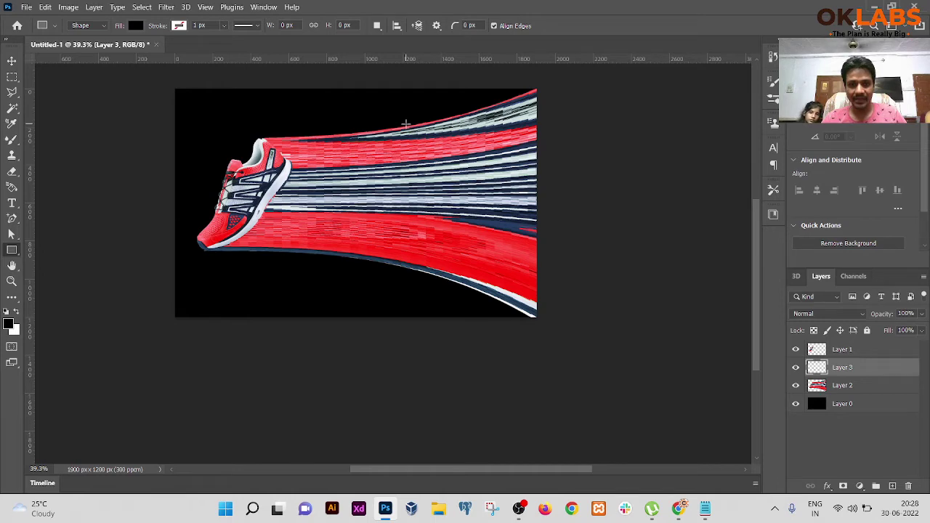
pyautogui.moveTo(407, 124); pyautogui.dragTo(454, 277)
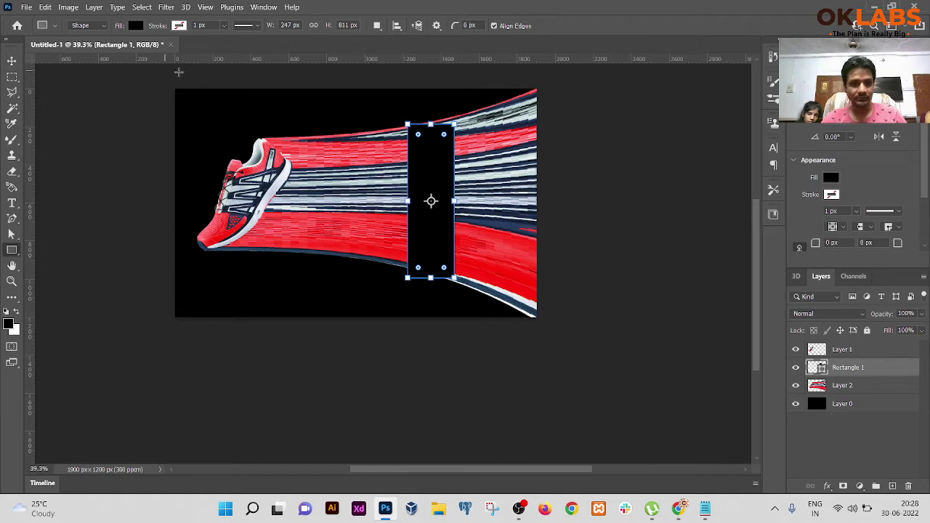
pyautogui.hotkey('ctrl', 'z')
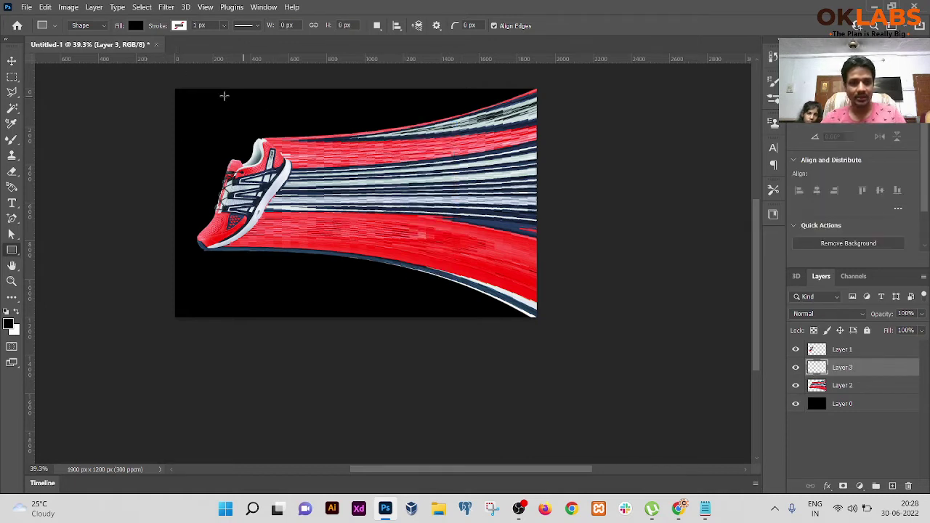
# Step: Set the shape fill to white and draw a vertical rectangle about 225 × 886 px across the stripes
pyautogui.click(136, 26)
pyautogui.click(70, 89)
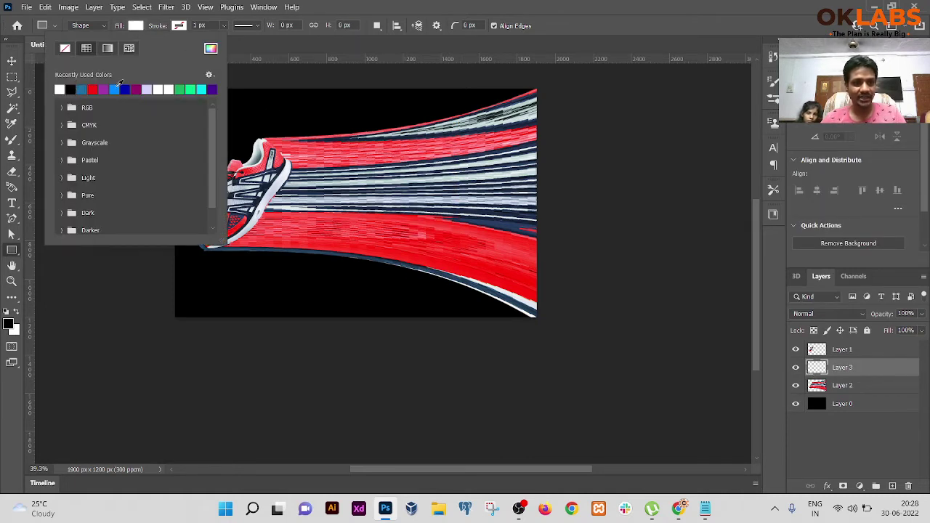
pyautogui.click(271, 73)
pyautogui.moveTo(407, 114); pyautogui.dragTo(449, 283)
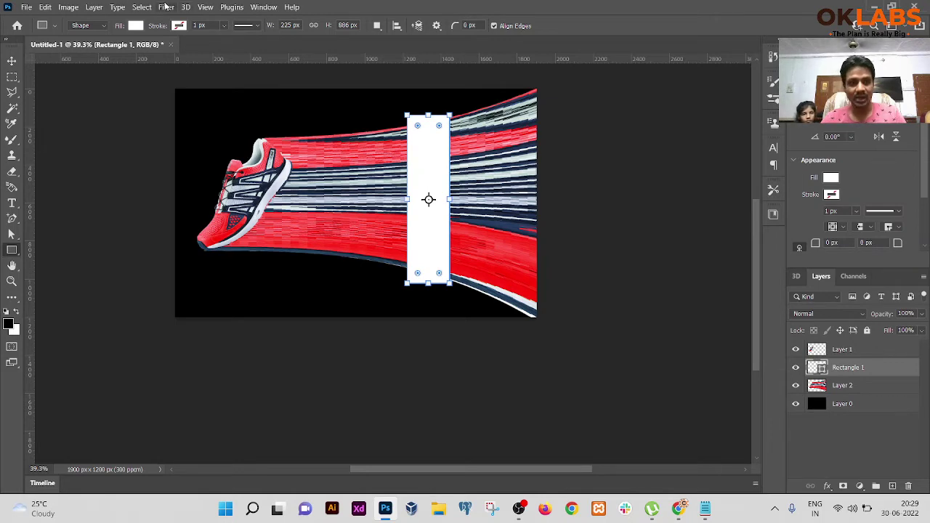
# Step: Rasterize the white rectangle's shape layer
pyautogui.click(166, 6)
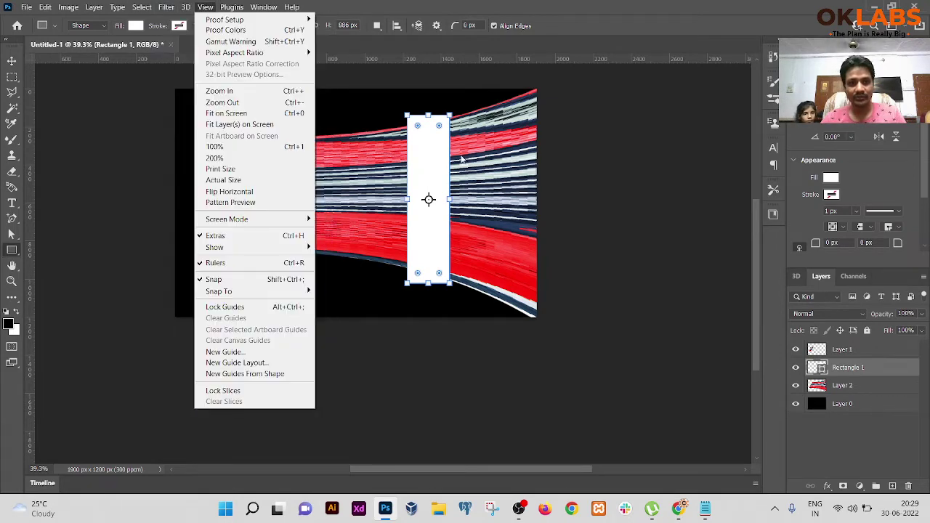
pyautogui.click(429, 180)
pyautogui.rightClick(429, 180)
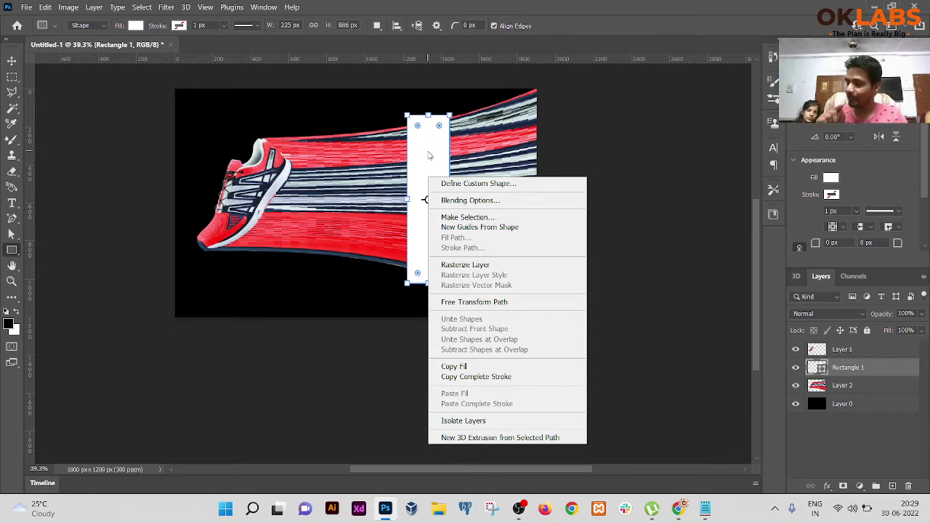
pyautogui.click(449, 270)
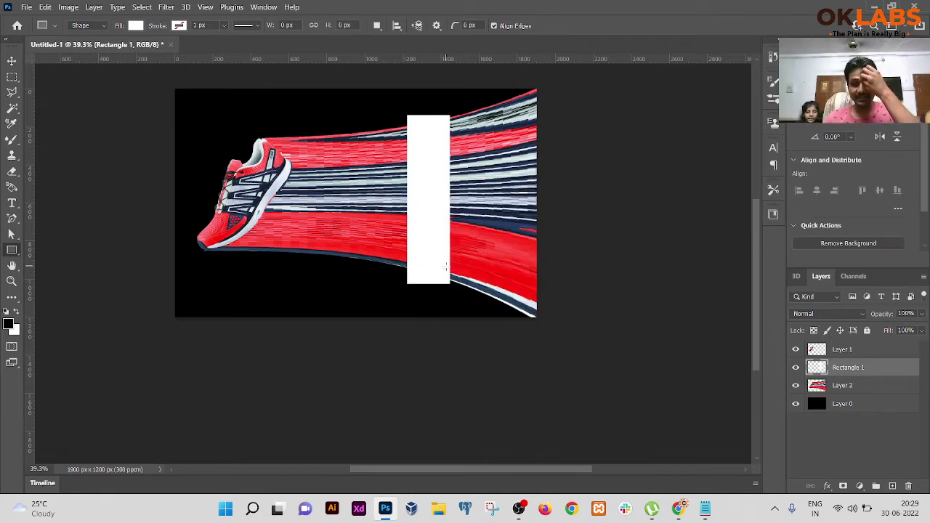
# Step: Apply a Gaussian Blur with a 121.5 px radius to the white rectangle and set its layer opacity to 79%
pyautogui.click(167, 8)
pyautogui.moveTo(193, 156)
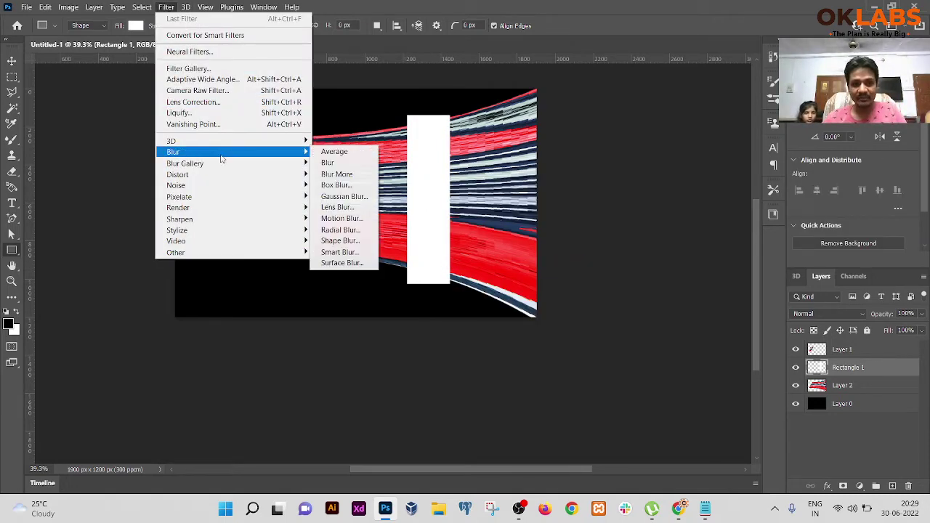
pyautogui.click(343, 196)
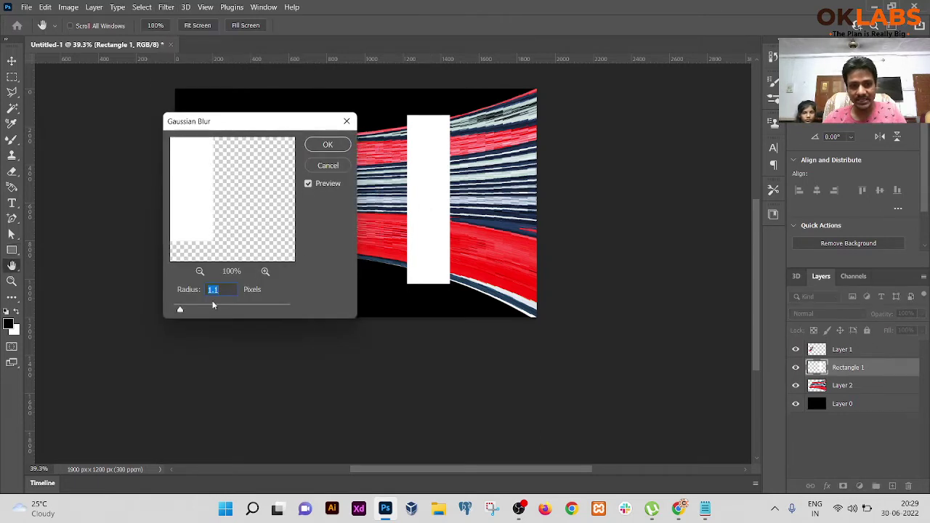
pyautogui.moveTo(183, 305); pyautogui.dragTo(253, 310)
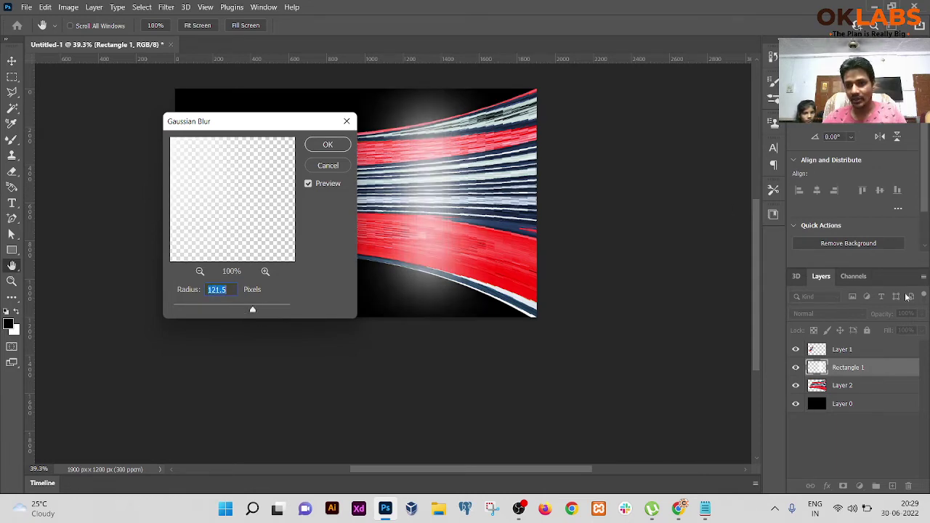
pyautogui.click(327, 144)
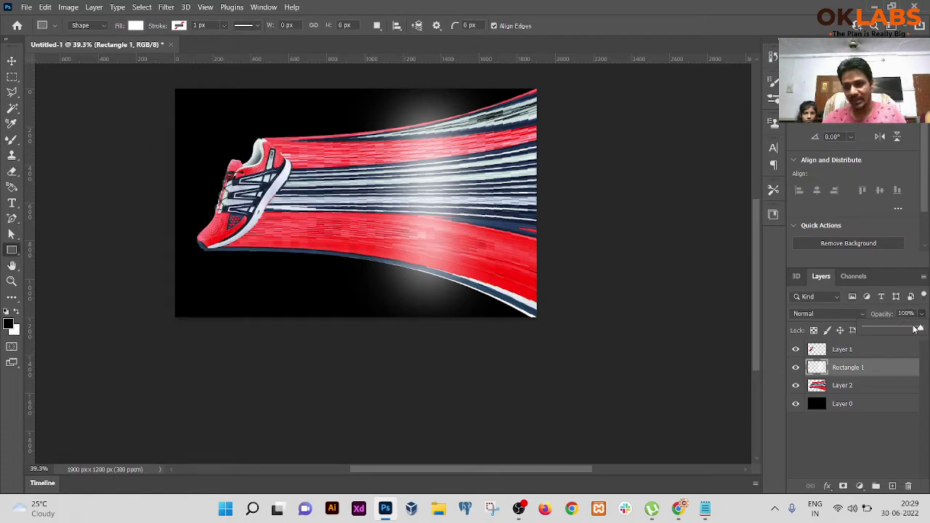
pyautogui.moveTo(914, 330)
pyautogui.mouseDown()
pyautogui.moveTo(900, 330)
pyautogui.moveTo(910, 330)
pyautogui.mouseUp()
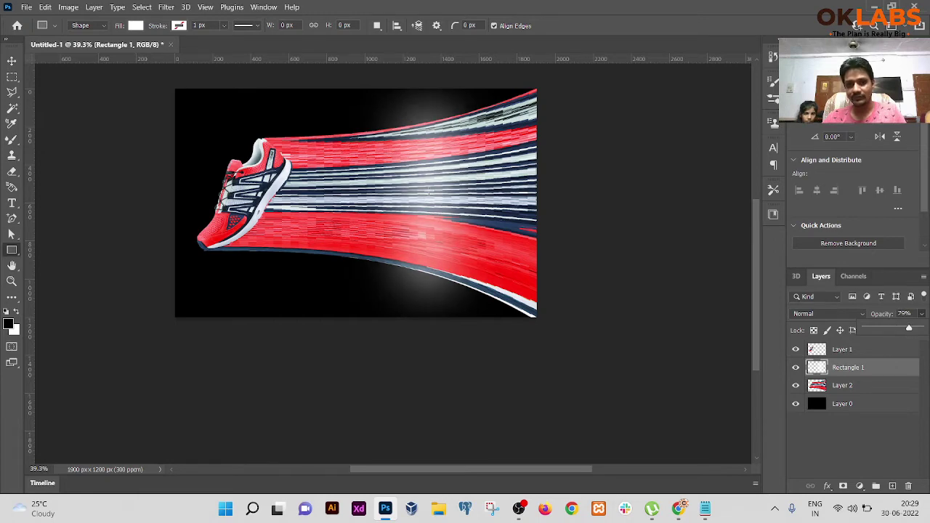
# Step: Erase the white glow spilling above the stripes' upper edge, enlarging the eraser brush to 175 px
pyautogui.scroll(-1, 497, 128)
pyautogui.moveTo(427, 123); pyautogui.dragTo(445, 188)
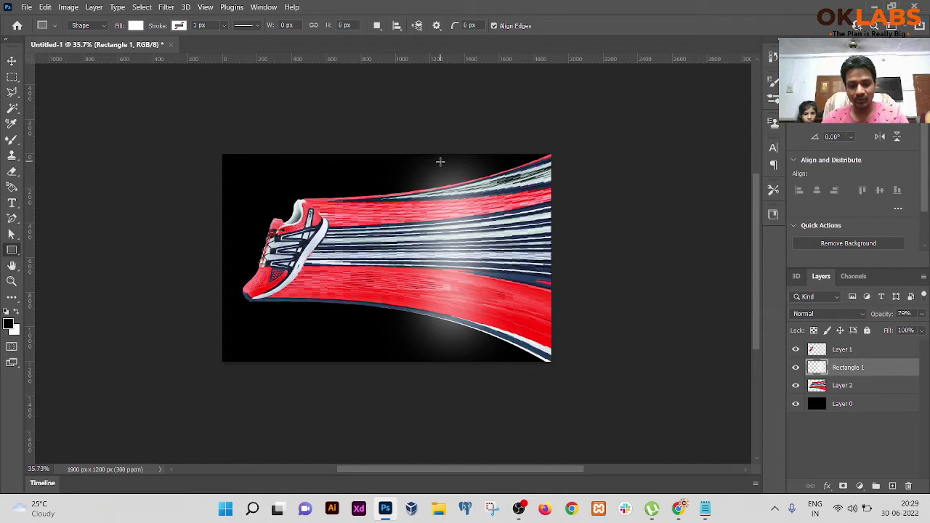
pyautogui.press('e')
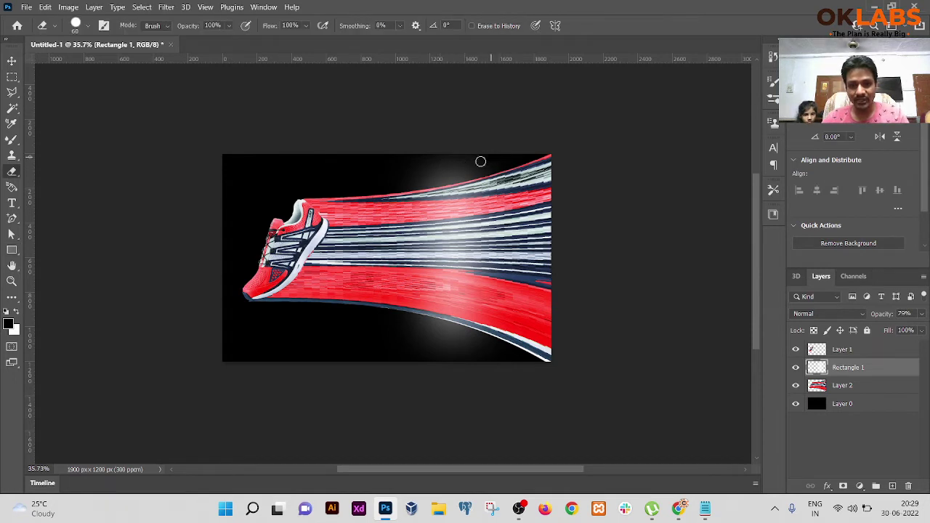
pyautogui.moveTo(480, 162); pyautogui.dragTo(454, 164)
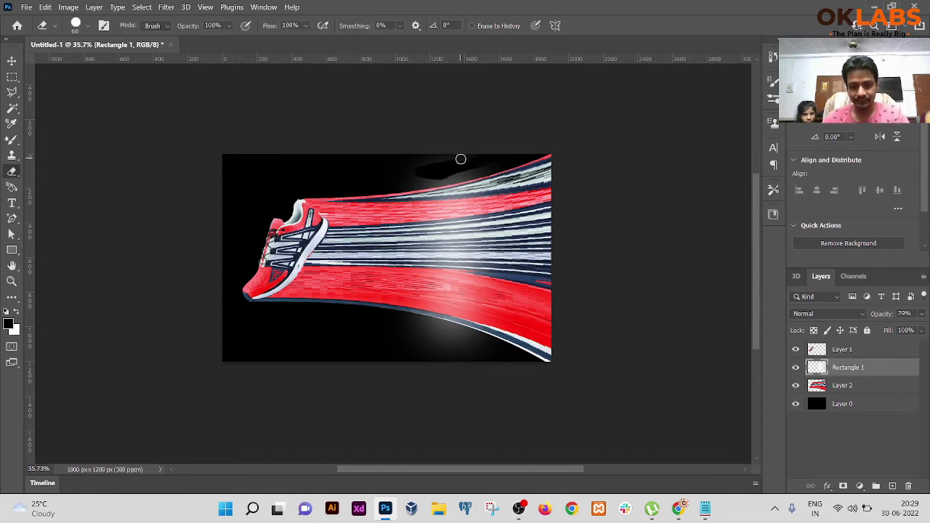
pyautogui.press(']')
pyautogui.press(']')
pyautogui.press(']')
pyautogui.press(']')
pyautogui.press(']')
pyautogui.press(']')
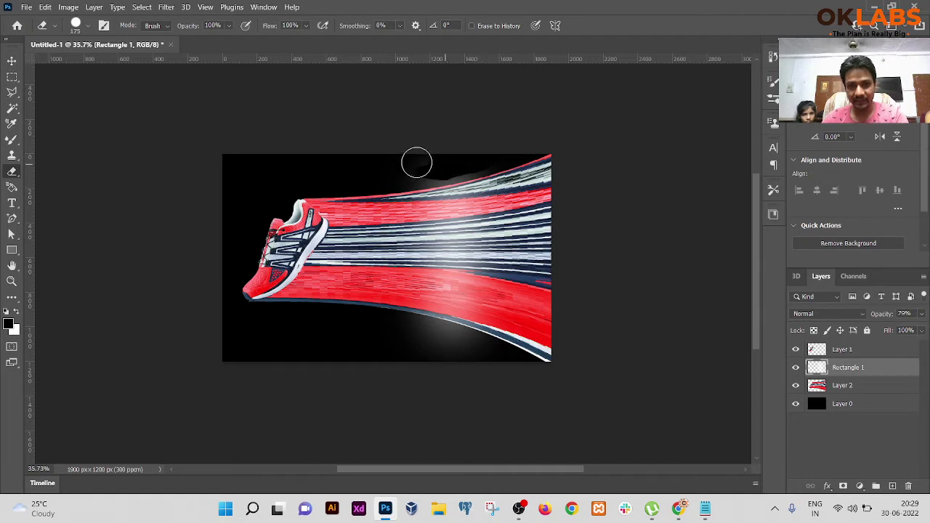
pyautogui.moveTo(458, 160)
pyautogui.mouseDown()
pyautogui.moveTo(415, 170)
pyautogui.moveTo(488, 158)
pyautogui.moveTo(415, 173)
pyautogui.moveTo(467, 165)
pyautogui.mouseUp()
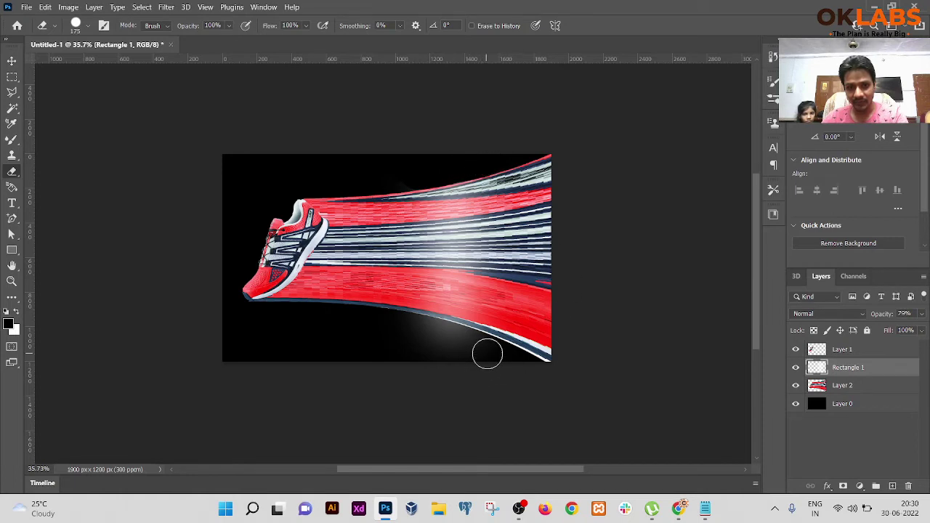
# Step: Erase the white glow spilling below the stripes' lower edge with the 175 px eraser brush
pyautogui.moveTo(487, 353)
pyautogui.mouseDown()
pyautogui.moveTo(412, 326)
pyautogui.moveTo(397, 328)
pyautogui.moveTo(450, 335)
pyautogui.moveTo(477, 356)
pyautogui.moveTo(372, 342)
pyautogui.moveTo(461, 357)
pyautogui.mouseUp()
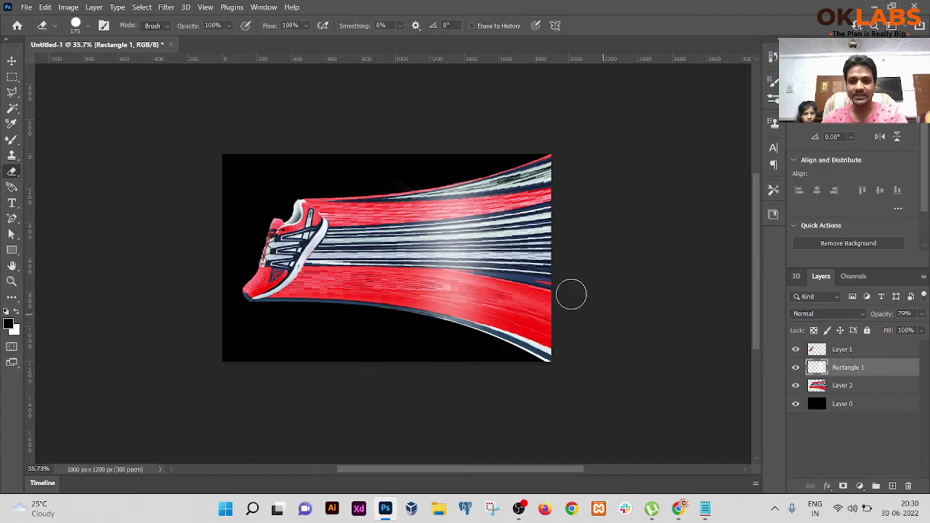
pyautogui.scroll(-3, 516, 271)
pyautogui.scroll(3, 434, 250)
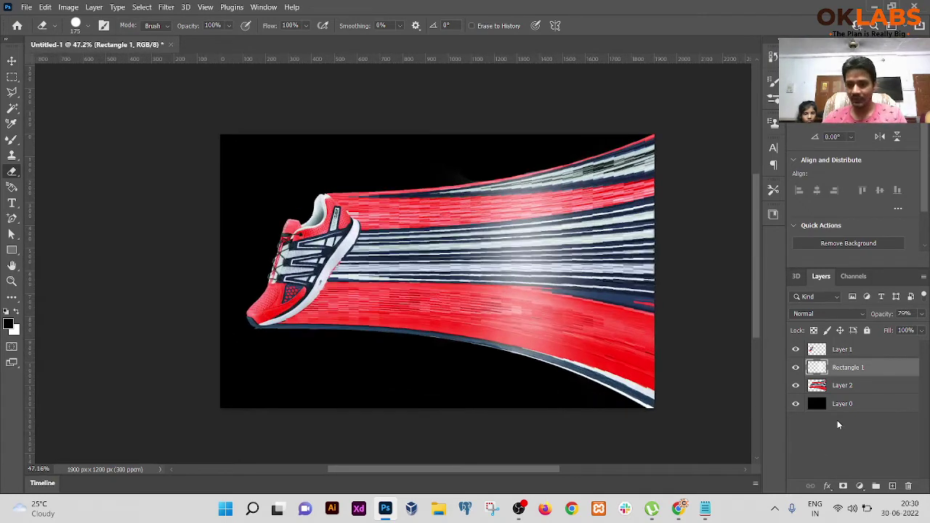
# Step: Fill the black background layer, Layer 0, with white
pyautogui.click(834, 406)
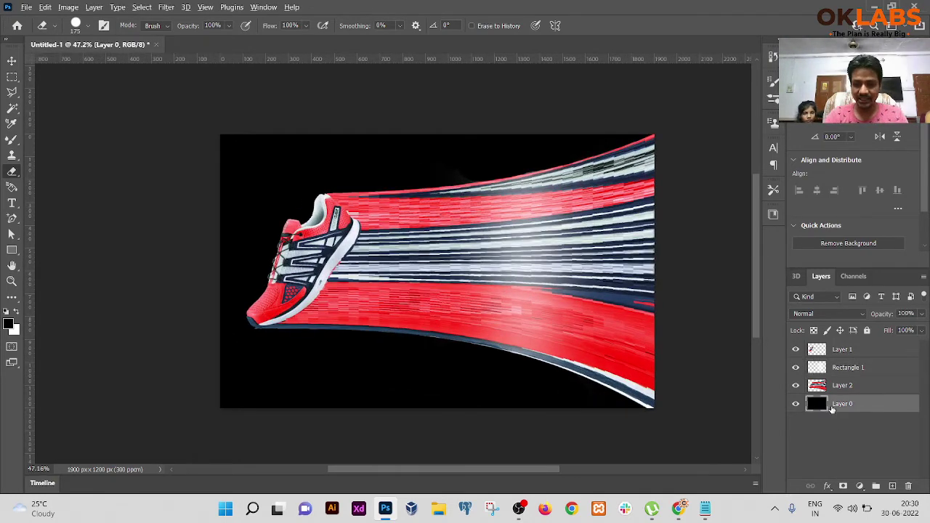
pyautogui.hotkey('ctrl', 'BackSpace')
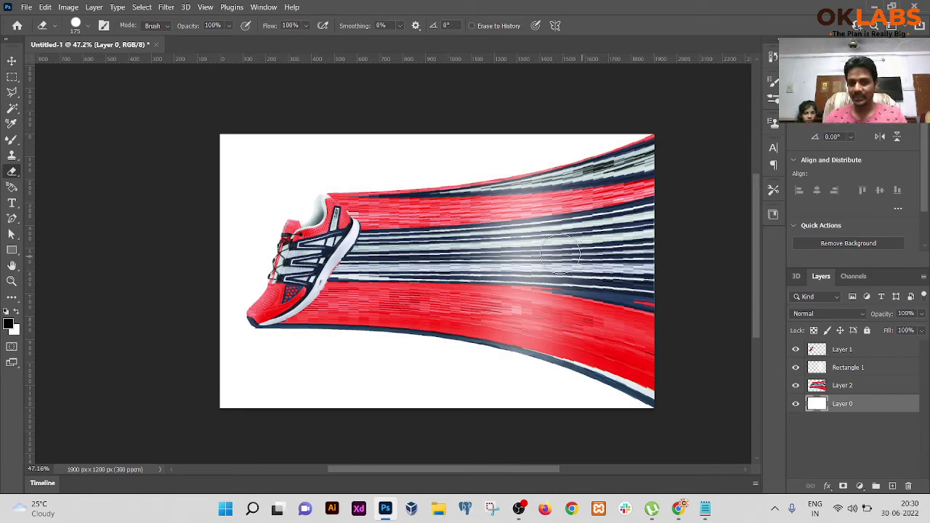
pyautogui.scroll(-2, 476, 254)
pyautogui.scroll(1, 446, 266)
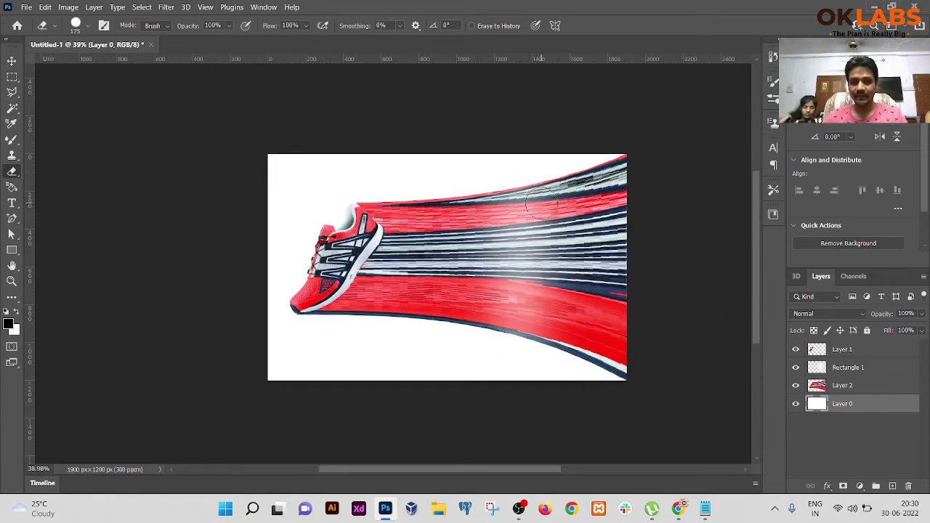
pyautogui.scroll(-1, 375, 258)
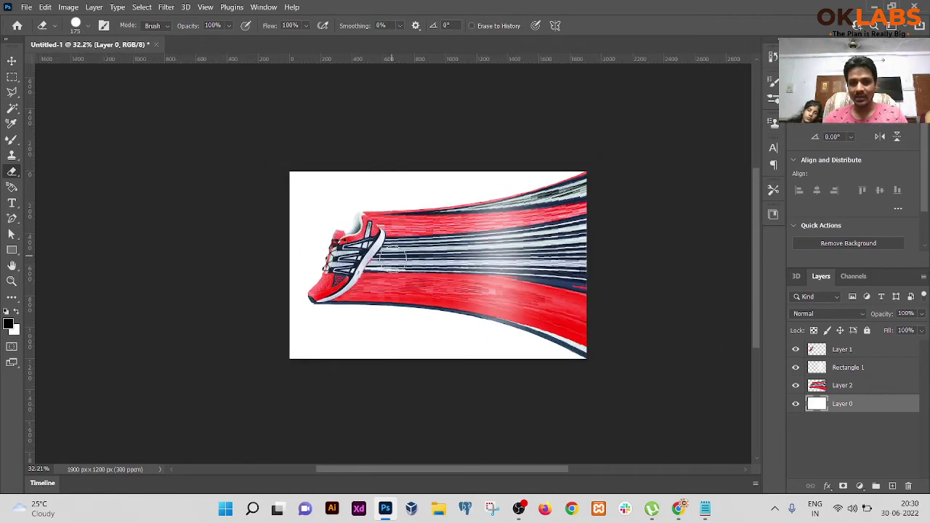
pyautogui.scroll(2, 392, 251)
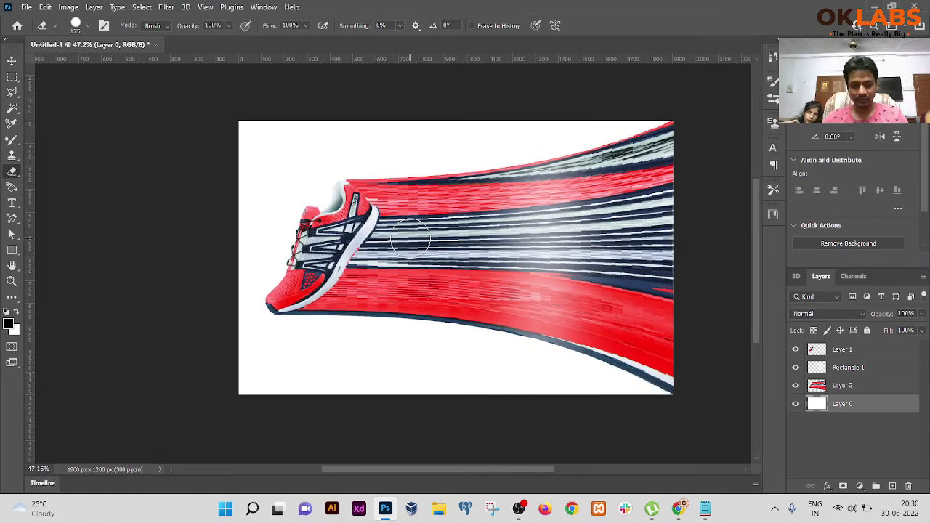
# Step: Widen the canvas to 2500 pixels, keeping the anchor centred
pyautogui.press('v')
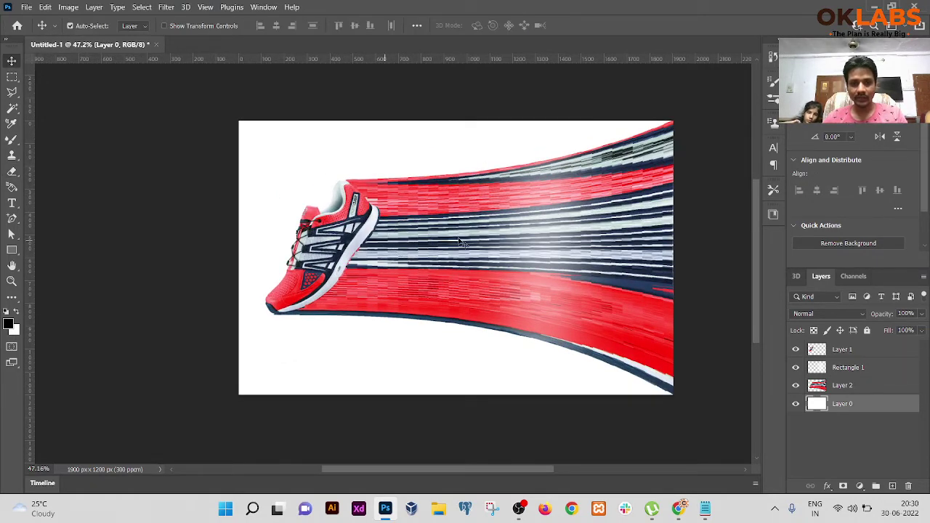
pyautogui.scroll(-2, 316, 250)
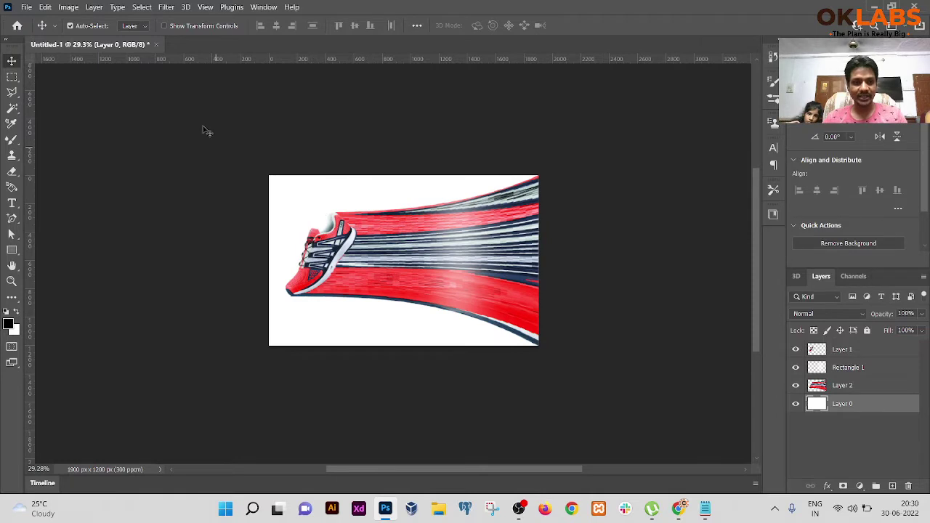
pyautogui.click(94, 6)
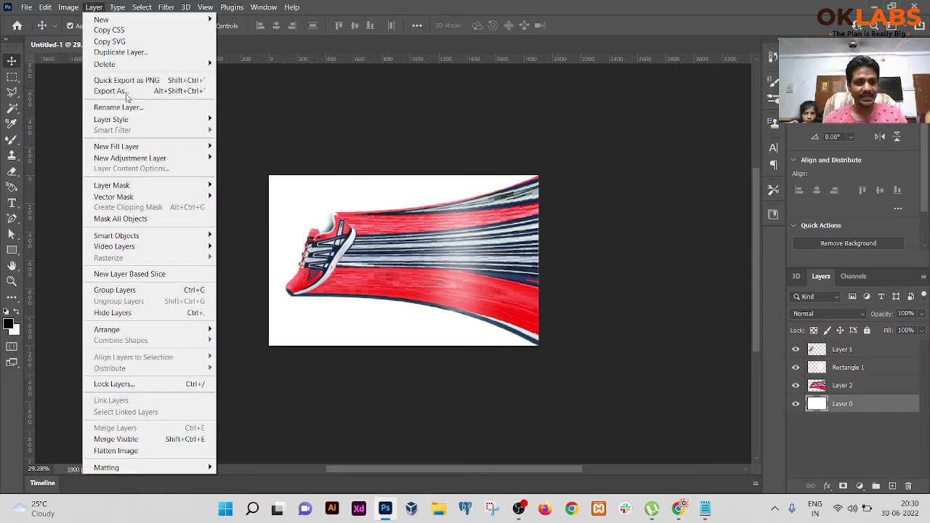
pyautogui.moveTo(76, 11)
pyautogui.click(81, 102)
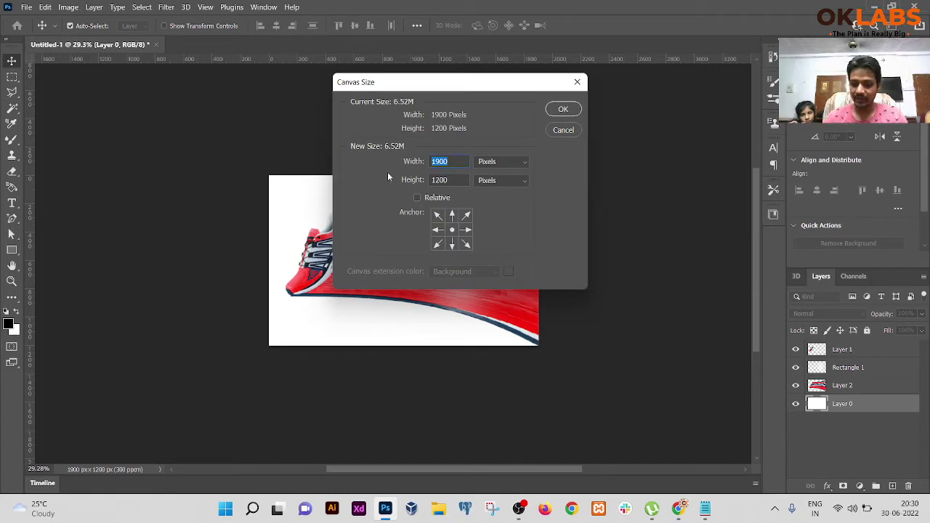
pyautogui.write('2500')
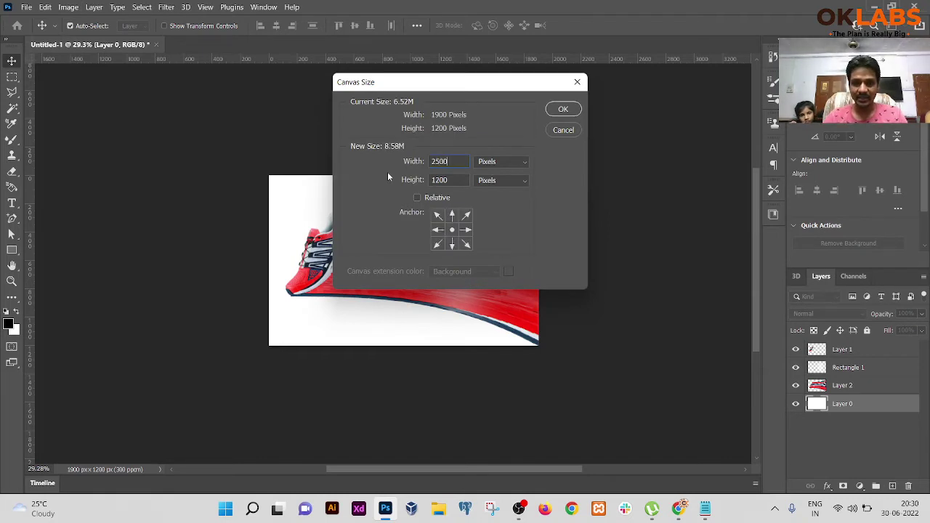
pyautogui.press('Return')
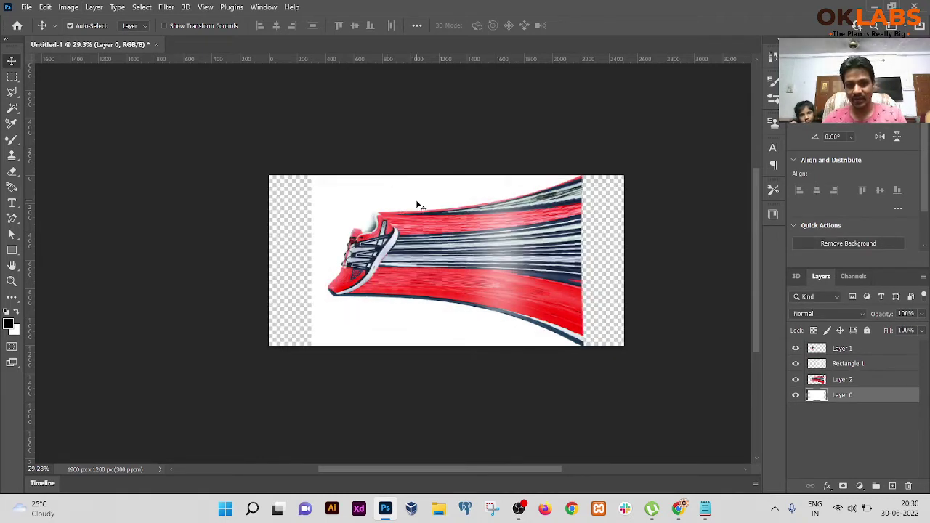
# Step: Link Layer 2, Rectangle 1 and Layer 1 together
pyautogui.click(847, 380)
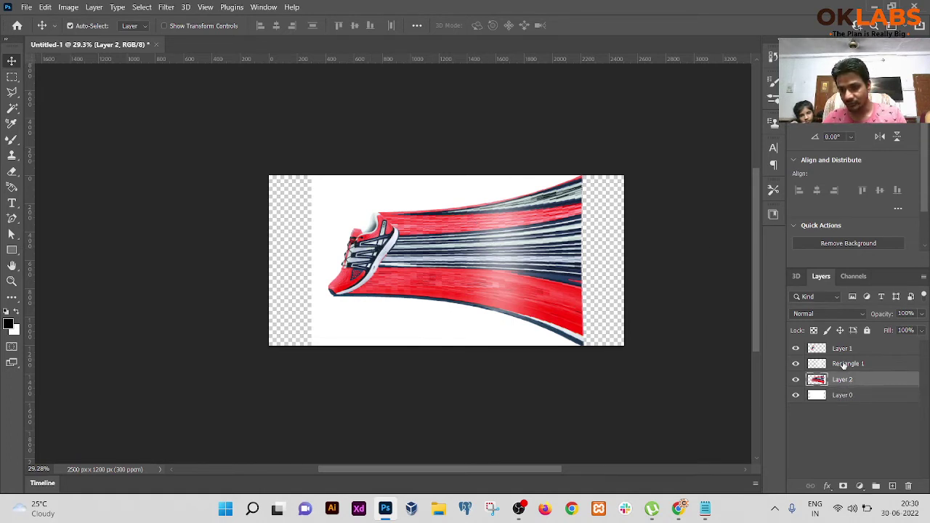
pyautogui.keyDown('shift'); pyautogui.click(843, 365); pyautogui.keyUp('shift')
pyautogui.keyDown('shift'); pyautogui.click(842, 351); pyautogui.keyUp('shift')
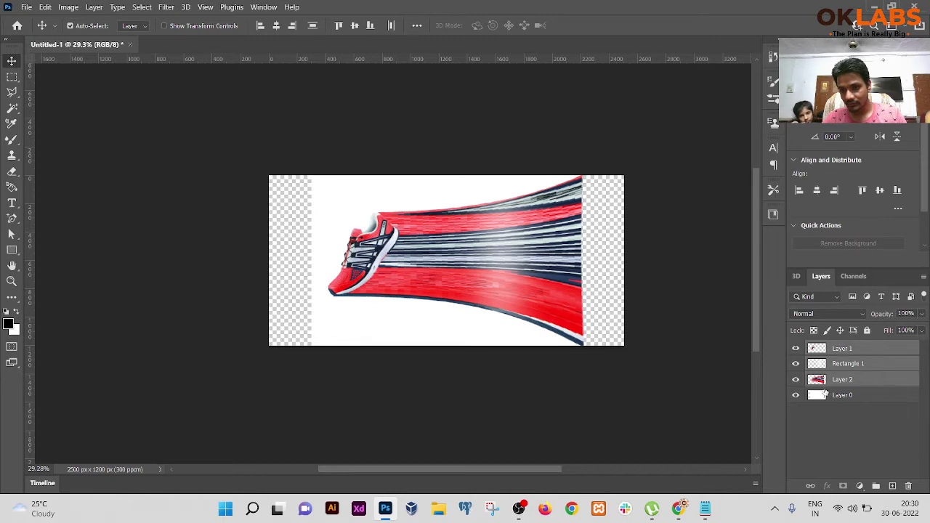
pyautogui.click(810, 485)
# Step: Move the linked shoe, stripes and highlight so the stripes' flared end meets the canvas's right edge
pyautogui.rightClick(485, 252)
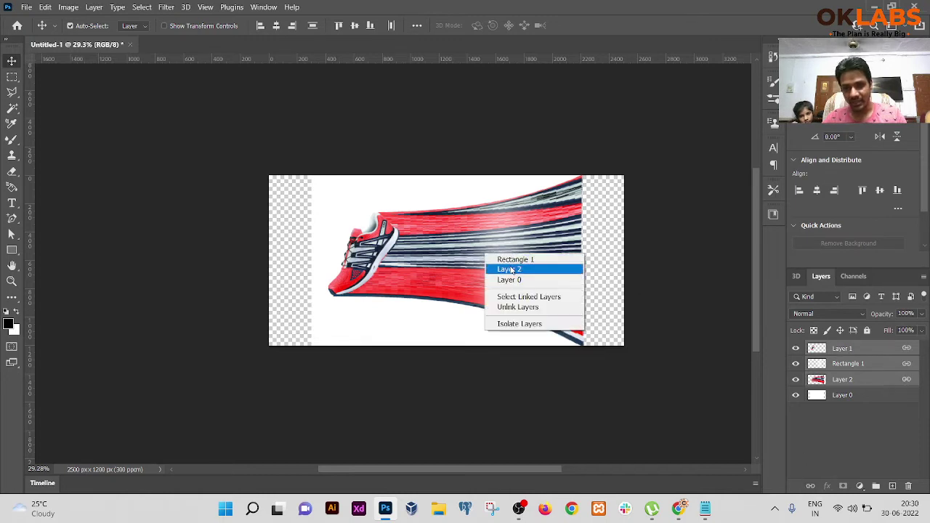
pyautogui.click(512, 269)
pyautogui.click(513, 269)
pyautogui.moveTo(502, 266); pyautogui.dragTo(543, 268)
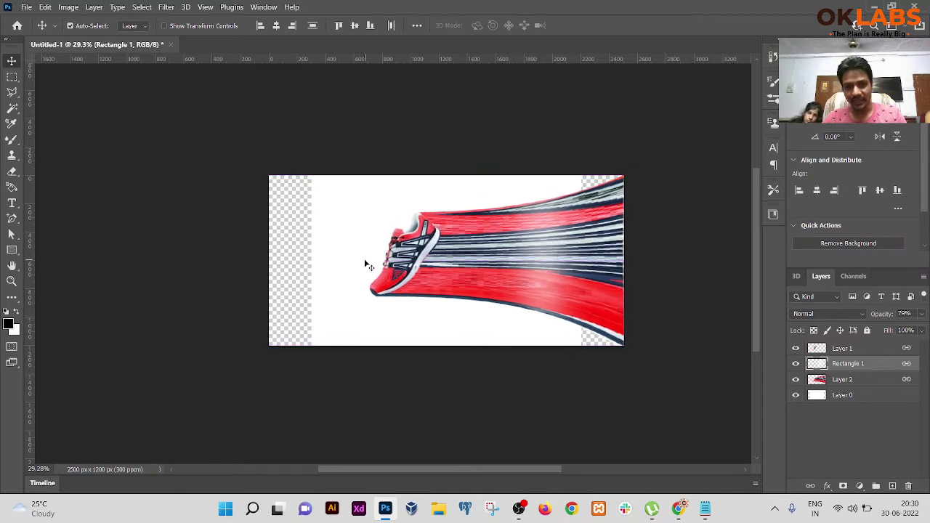
# Step: Fill Layer 0 with white across the widened canvas to cover the transparent side areas
pyautogui.click(846, 396)
pyautogui.hotkey('ctrl', 'BackSpace')
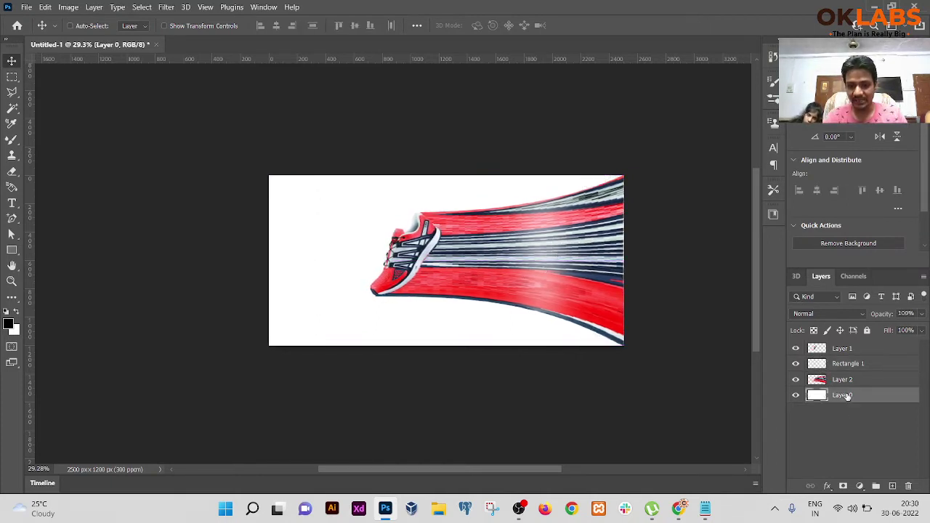
pyautogui.scroll(3, 491, 249)
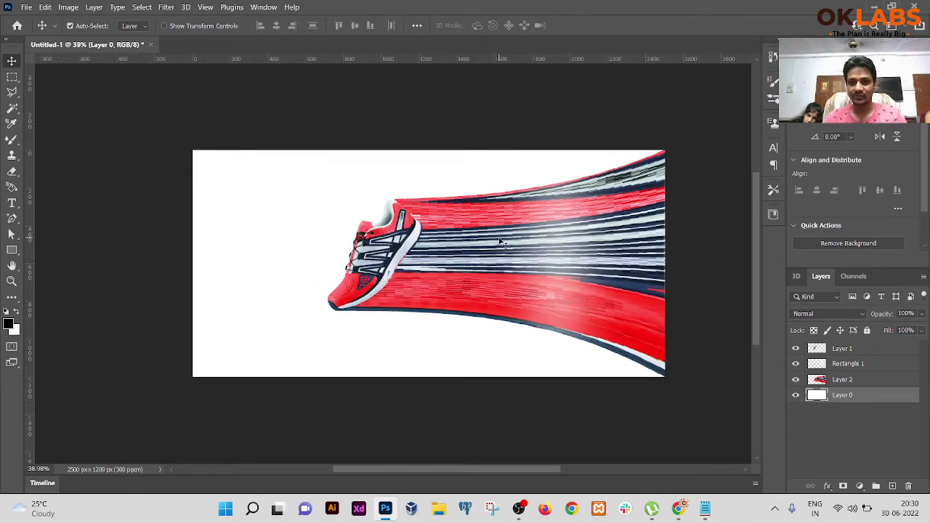
pyautogui.scroll(-2, 491, 249)
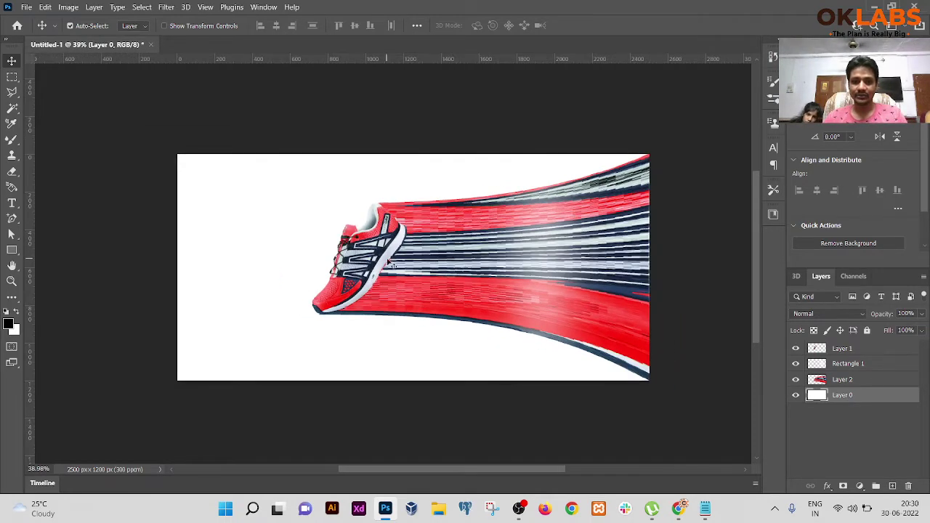
pyautogui.hotkey('ctrl', 't')
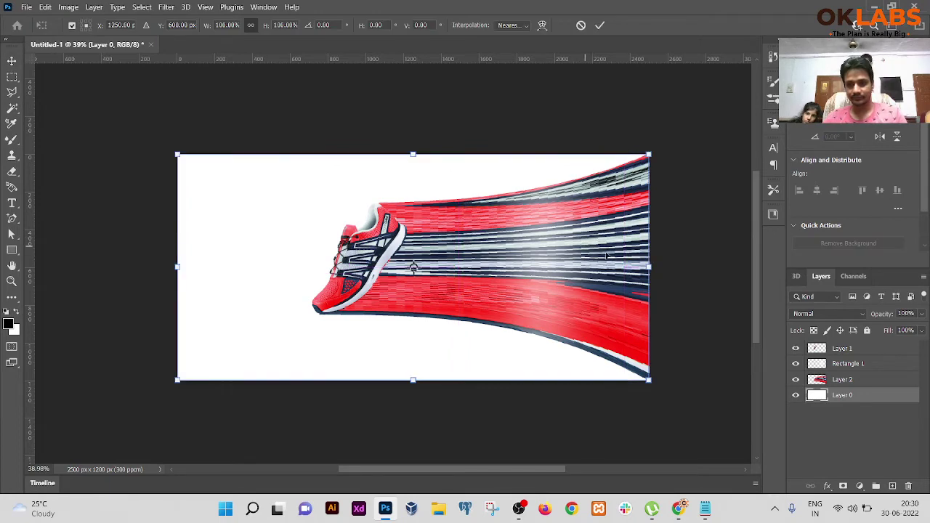
pyautogui.press('Return')
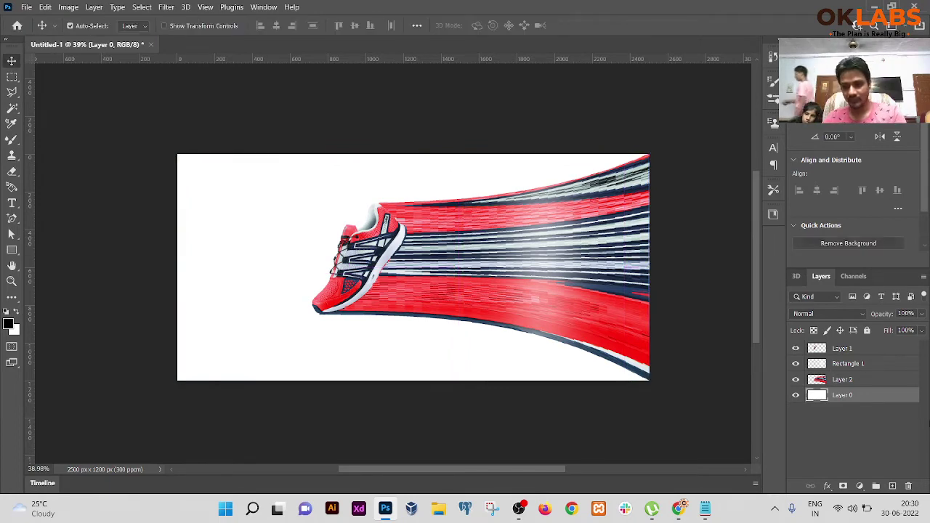
# Step: Unlink Layer 2 and shorten its stripes horizontally from the shoe end with Free Transform
pyautogui.click(842, 381)
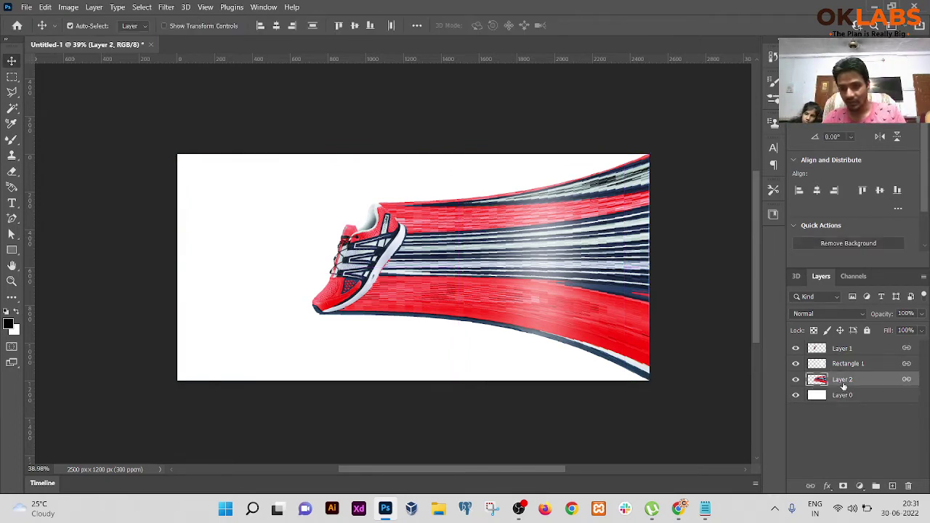
pyautogui.click(811, 485)
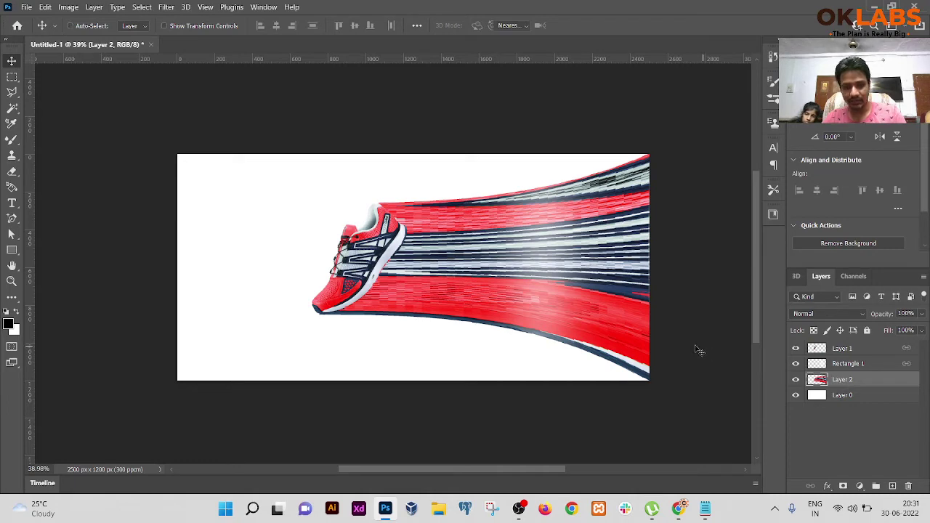
pyautogui.hotkey('ctrl', 't')
pyautogui.moveTo(318, 271); pyautogui.dragTo(443, 256)
pyautogui.hotkey('ctrl', 'z')
pyautogui.press('Return')
# Step: Move the shoe layer onto the narrow end of the shortened stripes
pyautogui.rightClick(351, 269)
pyautogui.click(363, 274)
pyautogui.scroll(2, 443, 256)
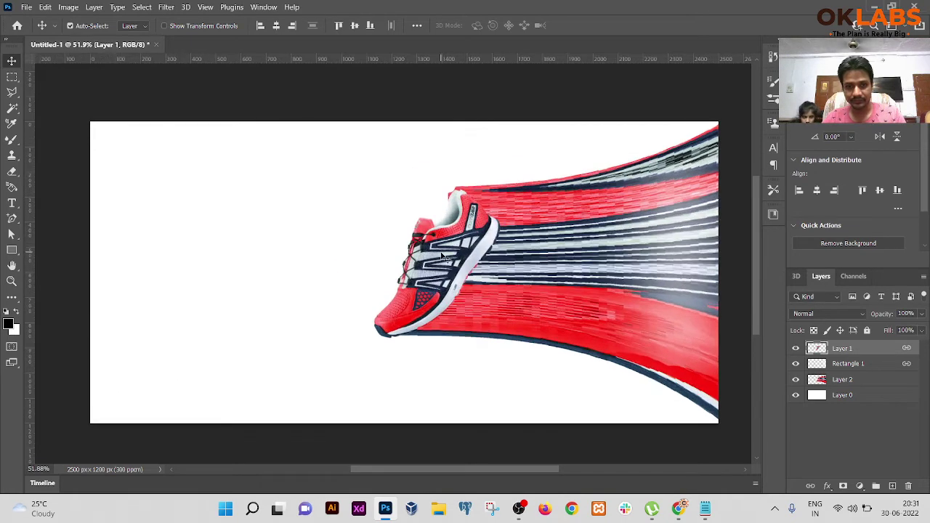
# Step: Nudge the shoe in small increments, mainly to the right, to align its sole and heel with the stripes
pyautogui.rightClick(461, 242)
pyautogui.click(472, 250)
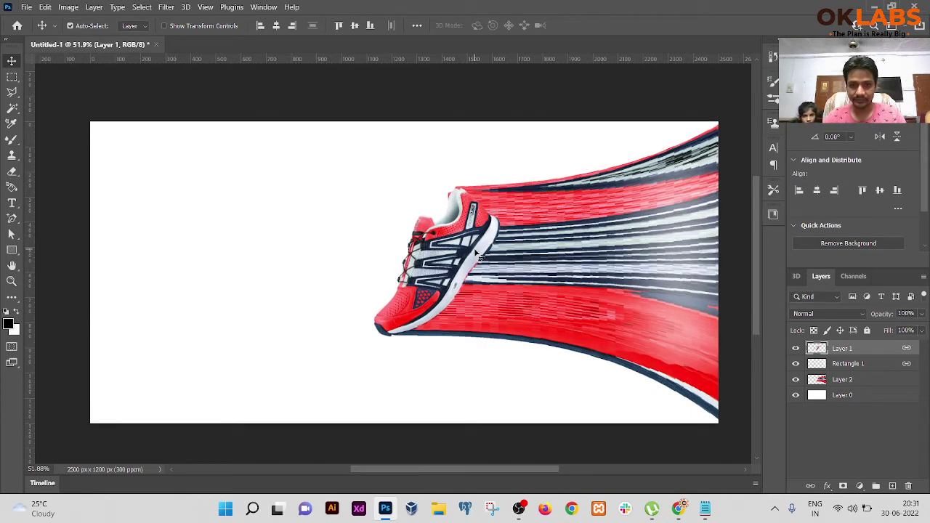
pyautogui.press('Left')
pyautogui.press('Left')
pyautogui.press('Up')
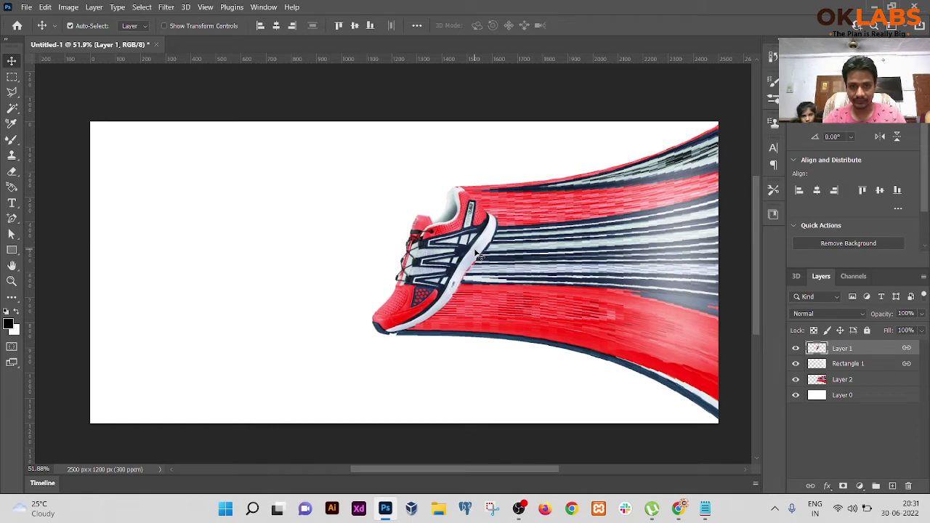
pyautogui.press('Down')
pyautogui.press('Left')
pyautogui.press('Right')
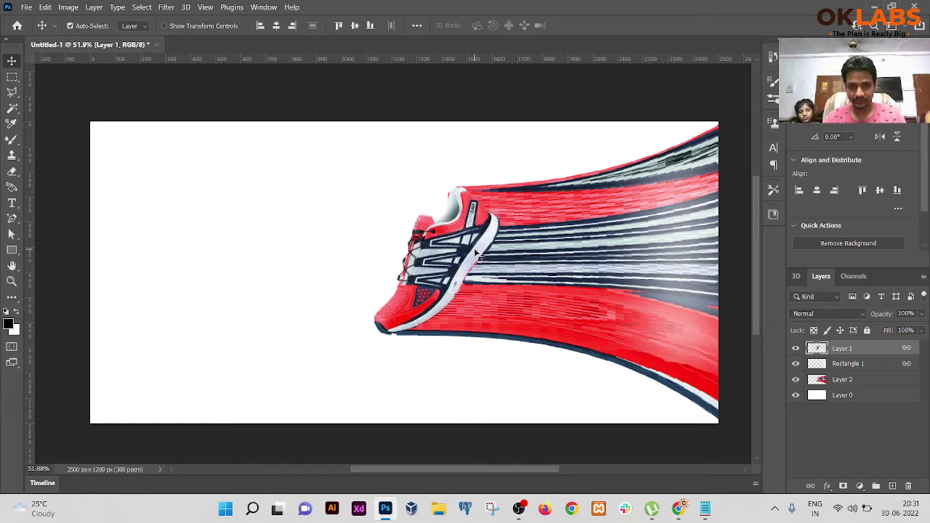
pyautogui.press('Right')
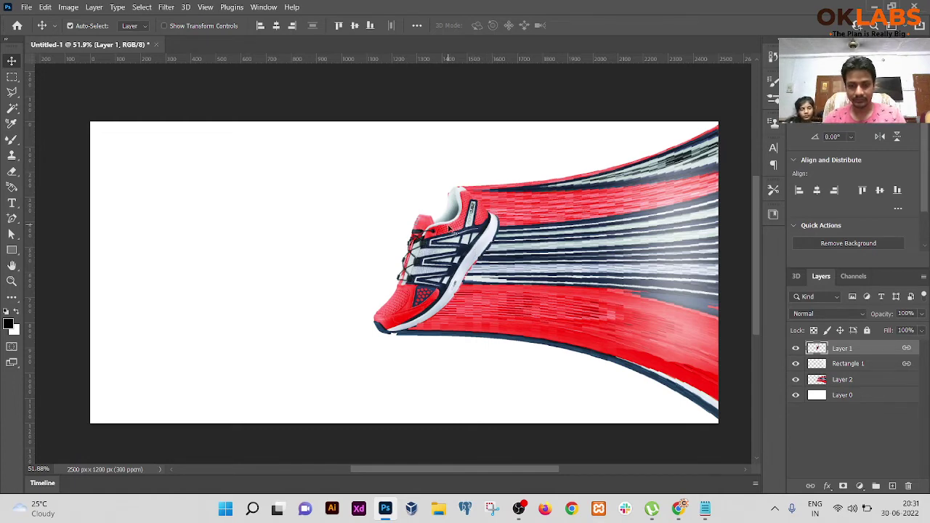
pyautogui.press('Right')
pyautogui.press('Right')
pyautogui.press('Right')
pyautogui.press('Right')
pyautogui.press('Right')
pyautogui.press('Right')
pyautogui.press('Right')
pyautogui.press('Right')
pyautogui.press('Right')
pyautogui.press('Right')
pyautogui.press('Right')
pyautogui.press('Right')
pyautogui.press('Right')
pyautogui.press('Right')
pyautogui.press('Right')
pyautogui.press('Right')
pyautogui.press('Right')
pyautogui.press('Right')
pyautogui.press('Right')
pyautogui.press('Right')
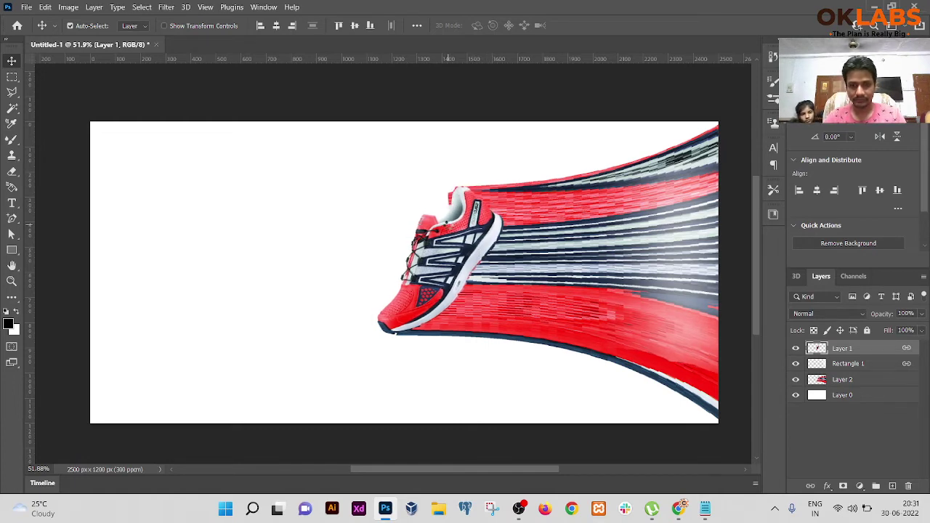
pyautogui.press('Right')
pyautogui.press('Right')
pyautogui.press('Right')
pyautogui.press('Right')
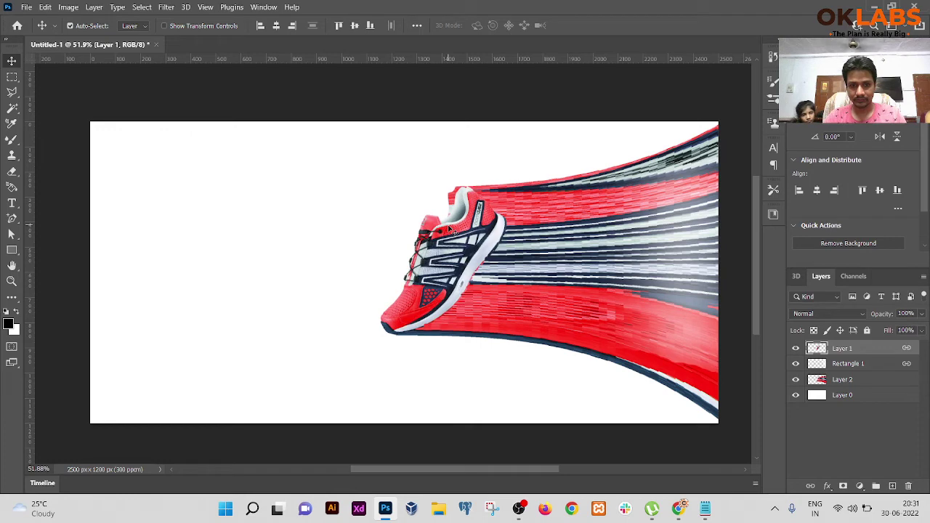
pyautogui.hotkey('ctrl', 't')
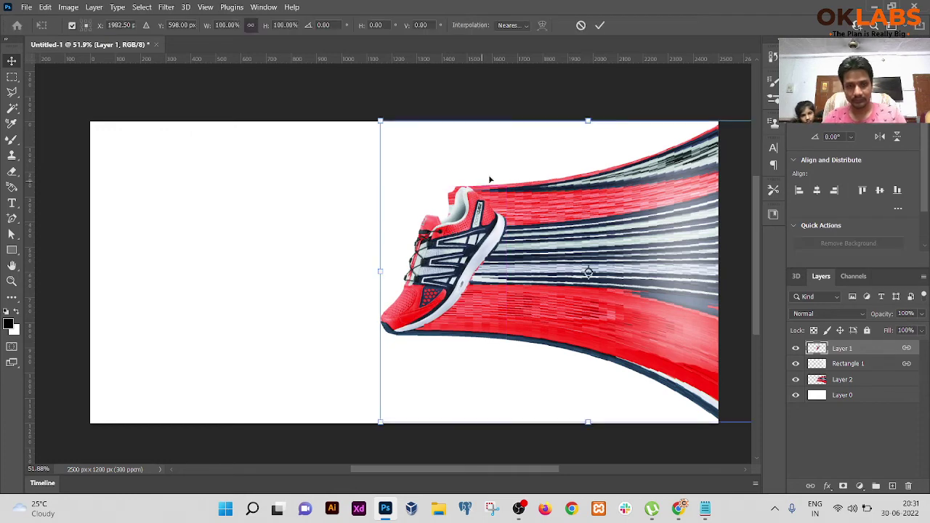
pyautogui.press('Return')
# Step: Erase the leftover stripe bits on Layer 2 beside the shoe's heel opening with the 175 px eraser
pyautogui.scroll(5, 478, 218)
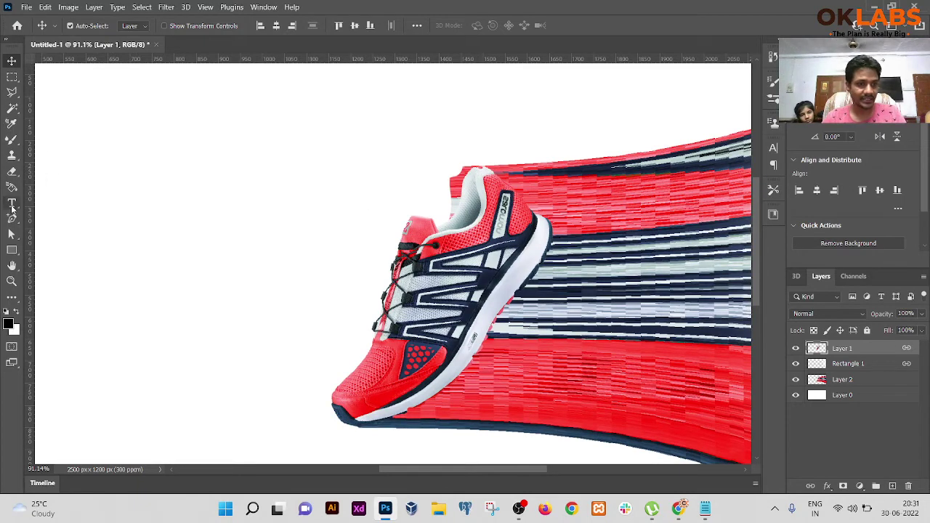
pyautogui.press('e')
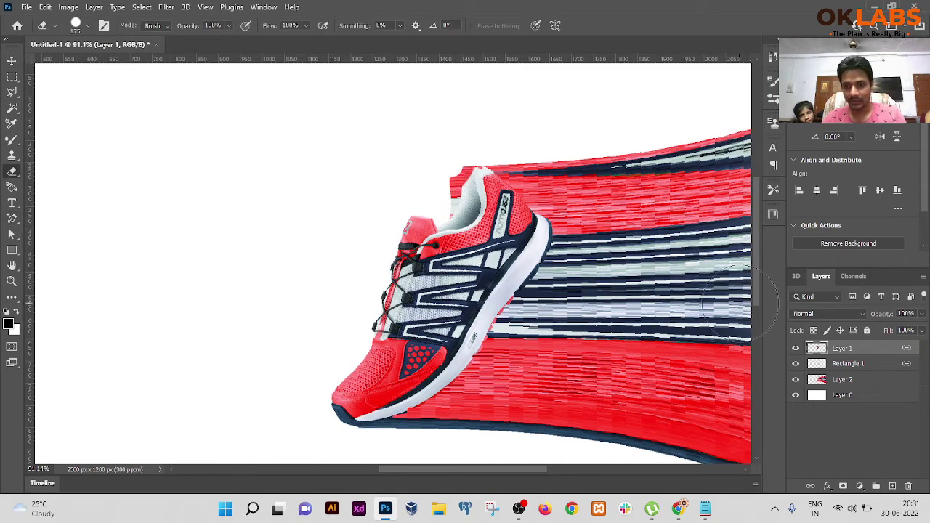
pyautogui.click(832, 382)
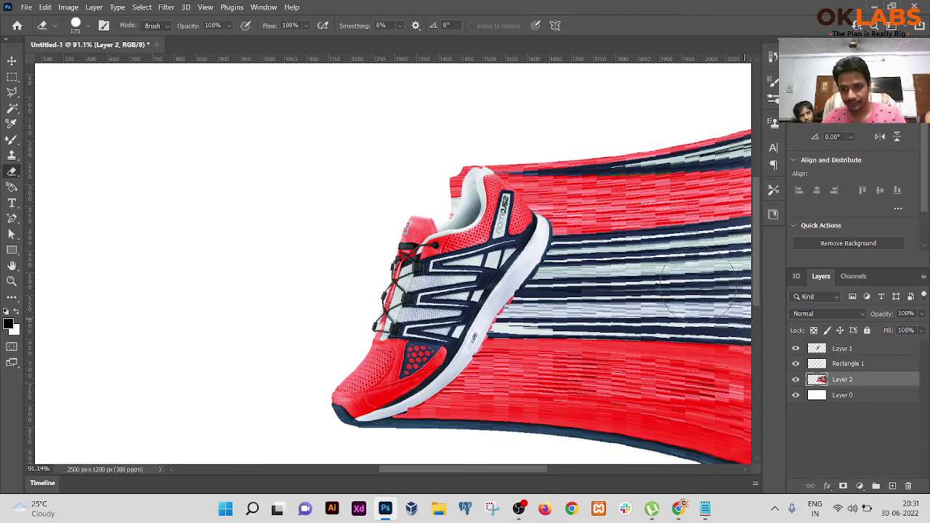
pyautogui.moveTo(436, 148)
pyautogui.mouseDown()
pyautogui.moveTo(421, 162)
pyautogui.moveTo(422, 207)
pyautogui.moveTo(446, 155)
pyautogui.mouseUp()
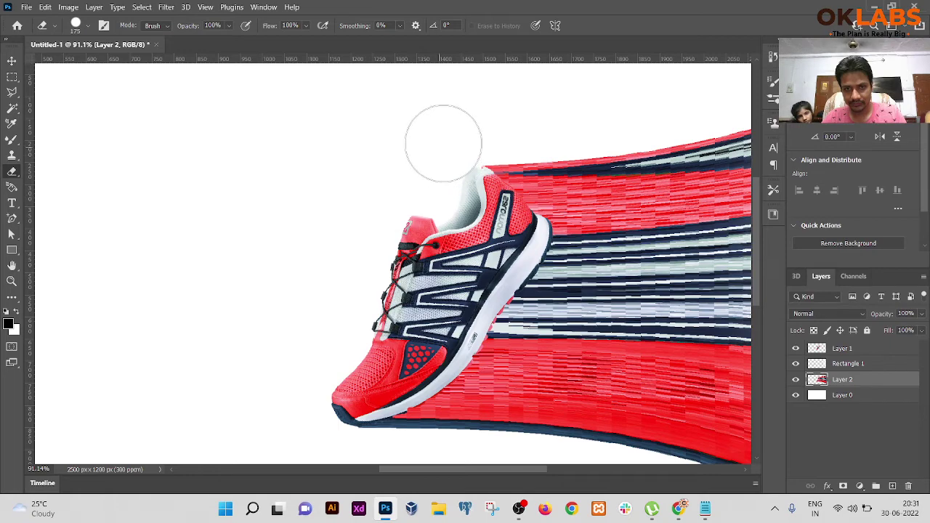
pyautogui.scroll(-5, 485, 128)
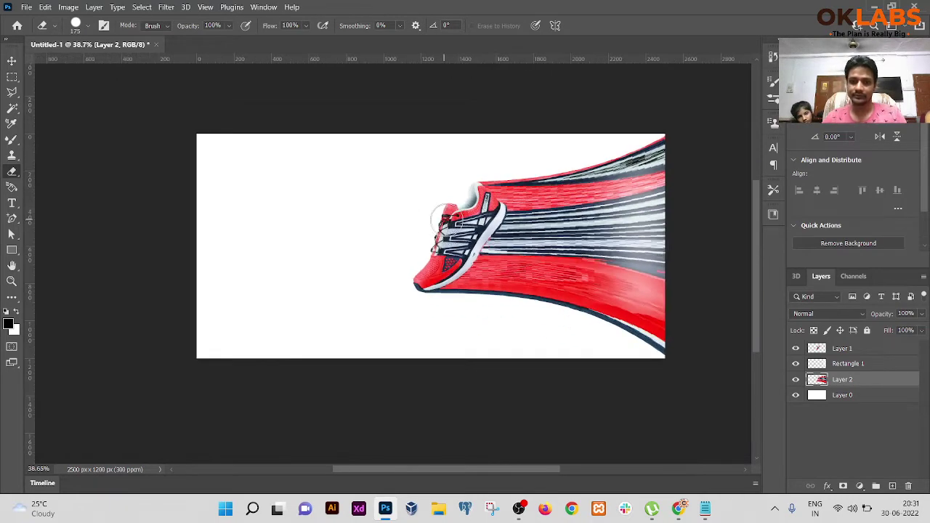
# Step: Add a Solid Color fill layer directly above Layer 0
pyautogui.press('v')
pyautogui.scroll(5, 487, 242)
pyautogui.scroll(-5, 494, 240)
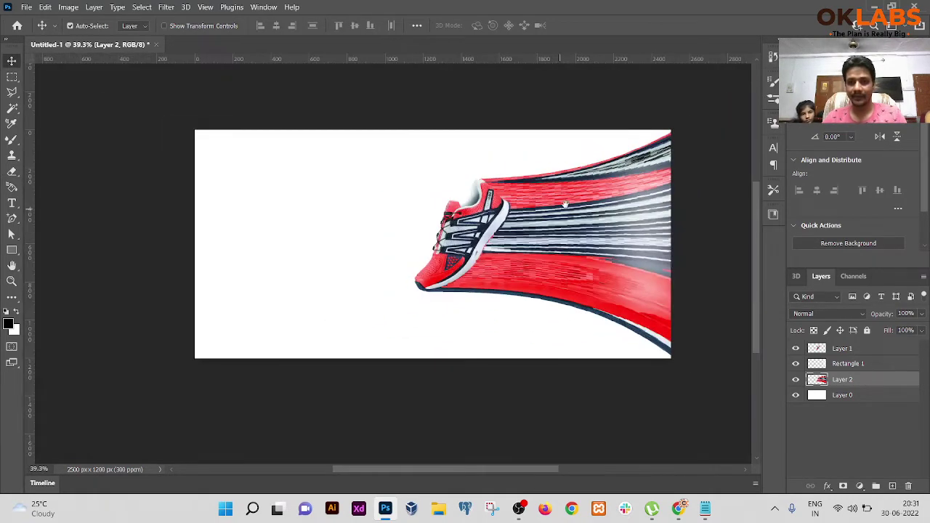
pyautogui.moveTo(564, 203); pyautogui.dragTo(473, 210)
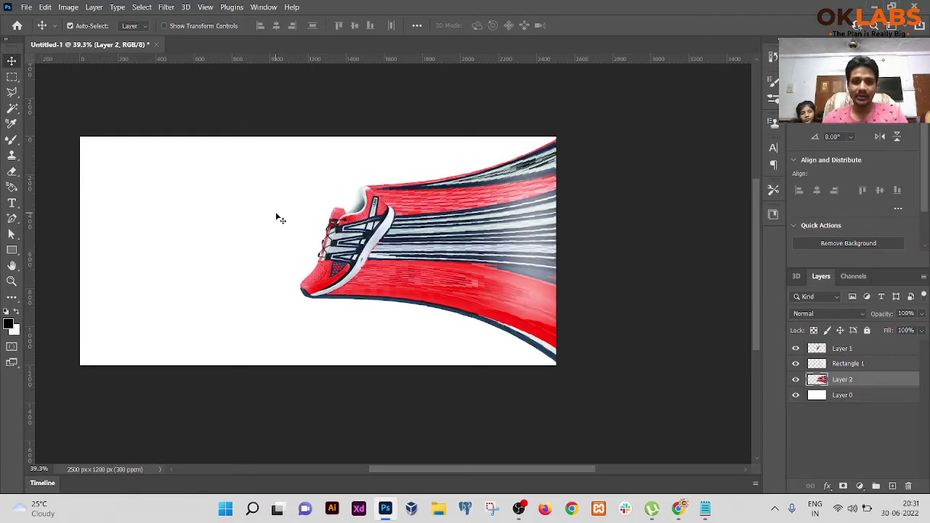
pyautogui.click(823, 396)
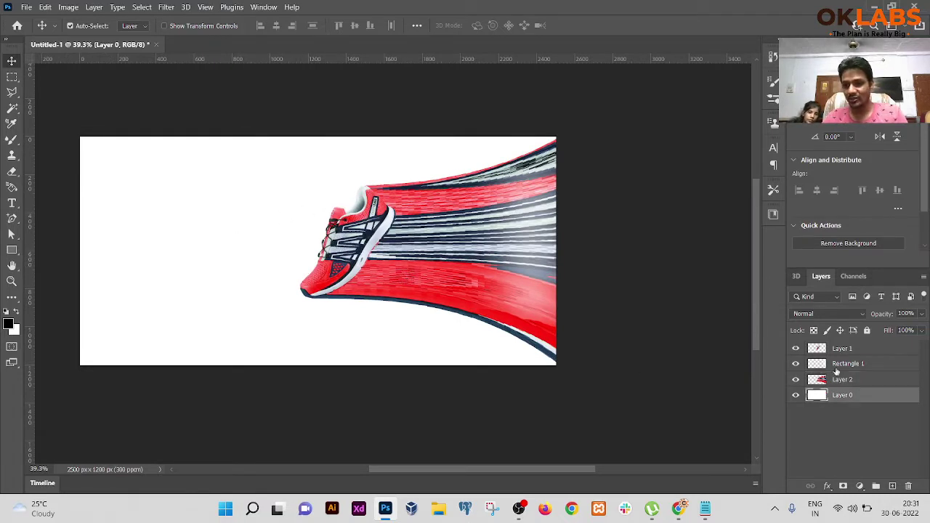
pyautogui.click(862, 491)
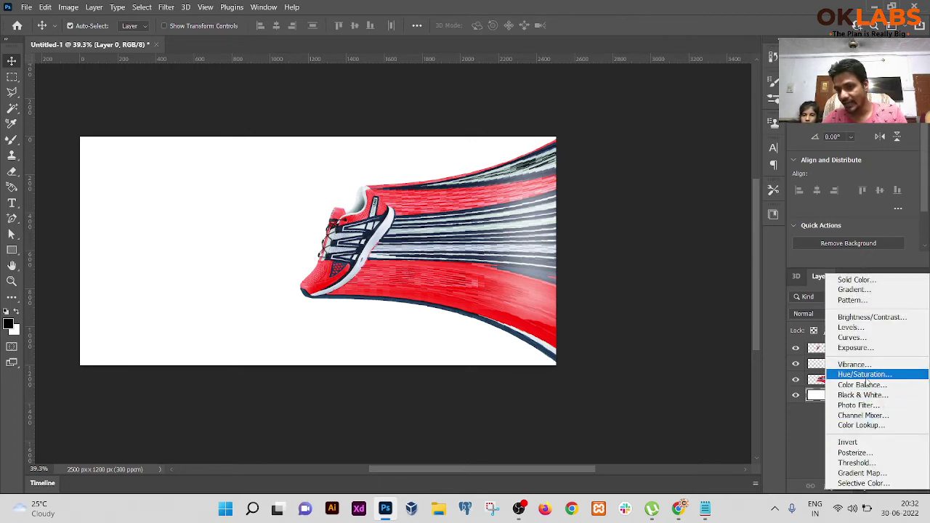
pyautogui.click(856, 280)
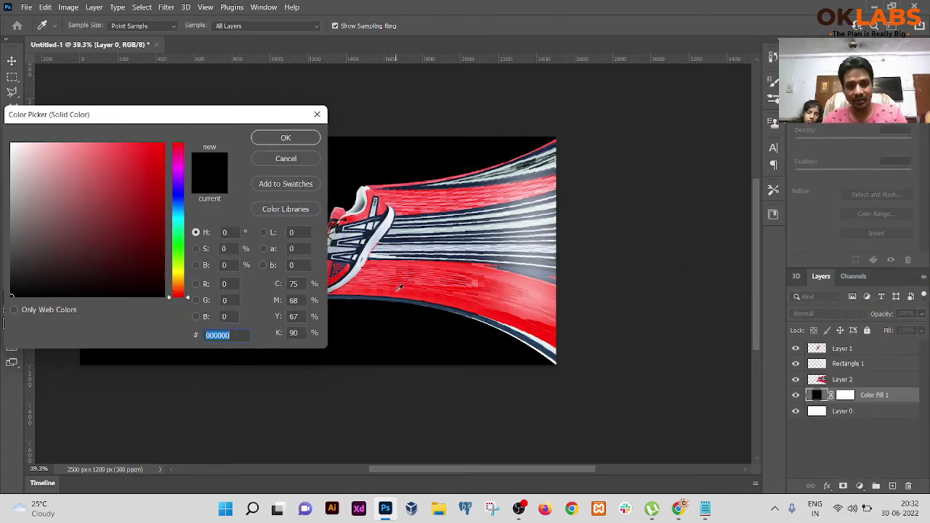
# Step: Try a pale pink background fill by sampling the shoe's red and lightening it
pyautogui.click(368, 211)
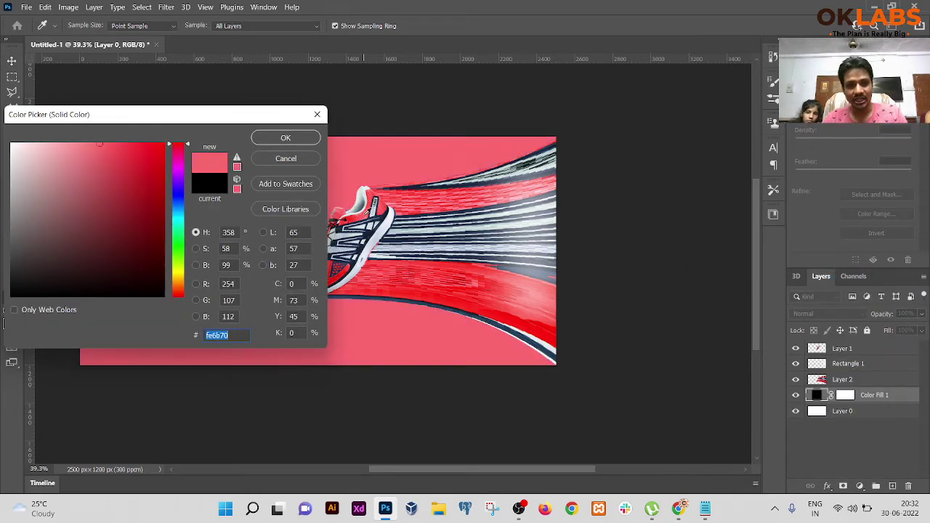
pyautogui.click(83, 147)
pyautogui.moveTo(83, 146); pyautogui.dragTo(39, 148)
pyautogui.moveTo(110, 118); pyautogui.dragTo(198, 394)
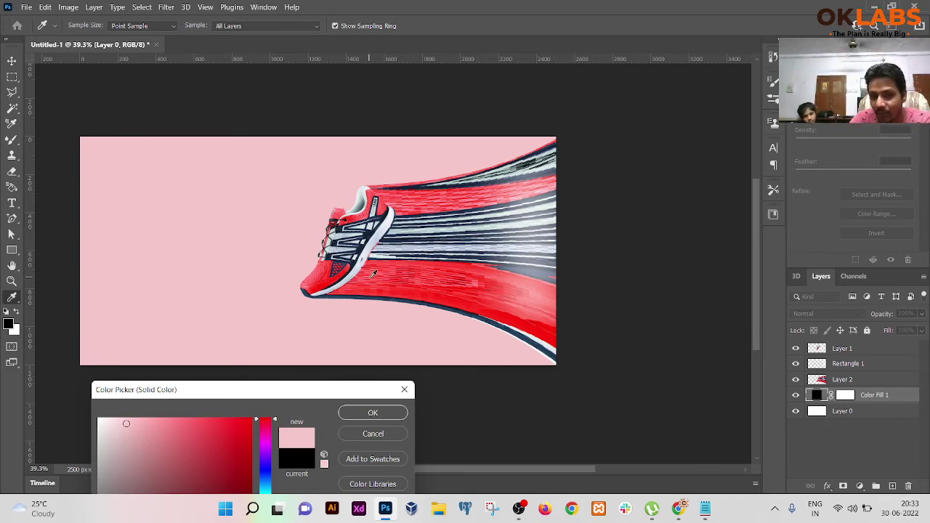
# Step: Sample the red from the lower stripe and lighten it to #ebb8b5 for the background fill
pyautogui.click(464, 299)
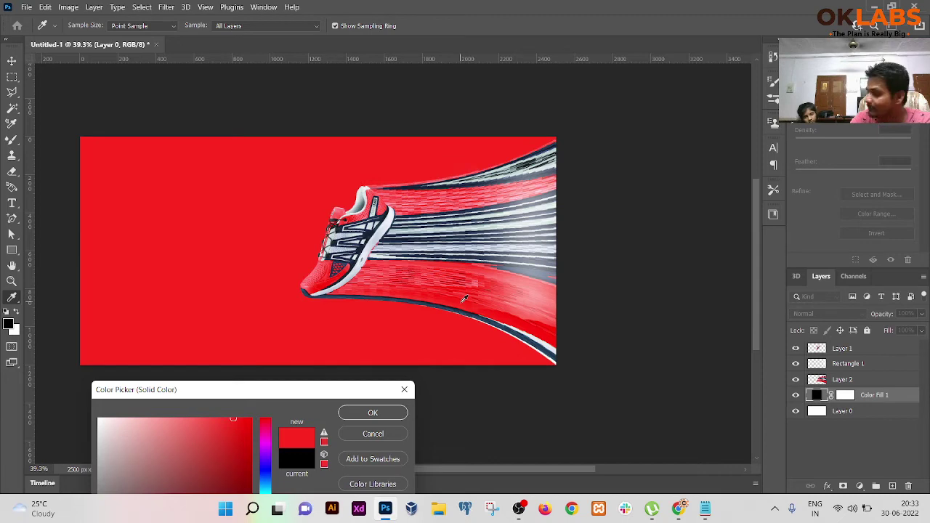
pyautogui.moveTo(280, 395); pyautogui.dragTo(502, 205)
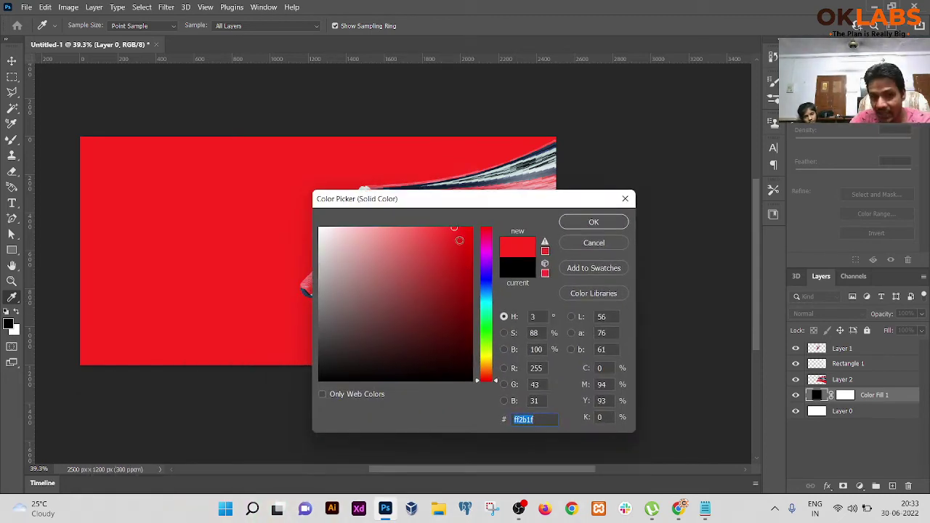
pyautogui.moveTo(454, 229)
pyautogui.mouseDown()
pyautogui.moveTo(378, 228)
pyautogui.moveTo(360, 237)
pyautogui.mouseUp()
pyautogui.click(354, 240)
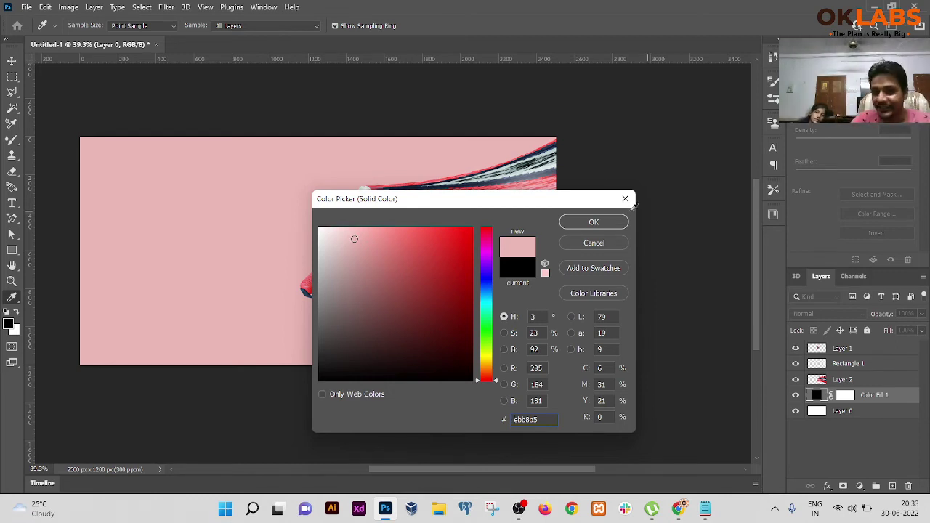
pyautogui.click(591, 223)
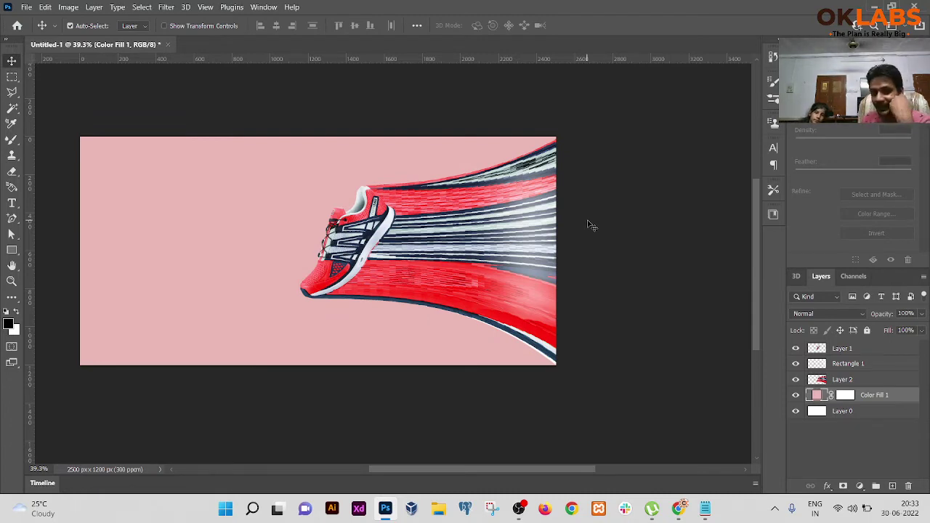
# Step: Select the Rectangle 1 highlight over the stripes and unlink it from Layer 1
pyautogui.scroll(3, 370, 254)
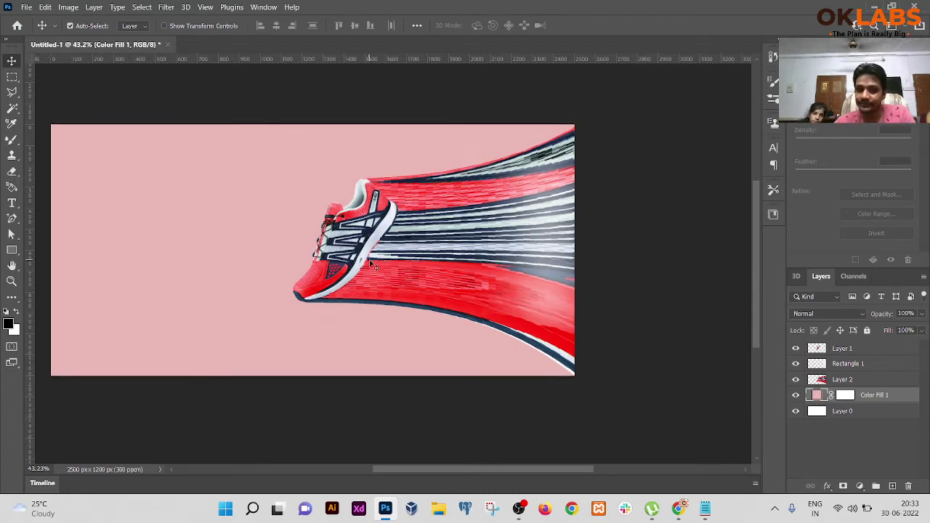
pyautogui.scroll(-4, 353, 240)
pyautogui.scroll(-2, 448, 223)
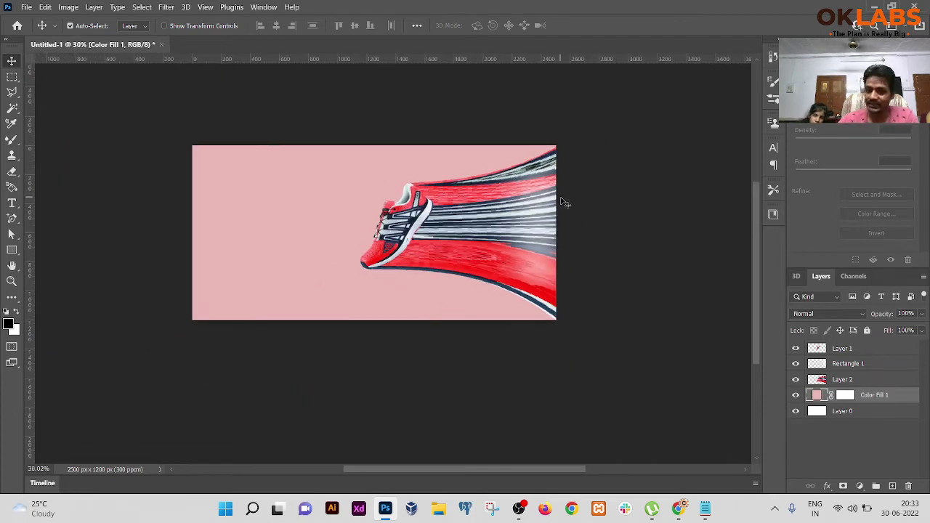
pyautogui.rightClick(535, 225)
pyautogui.click(548, 226)
pyautogui.moveTo(525, 222)
pyautogui.mouseDown()
pyautogui.moveTo(530, 203)
pyautogui.moveTo(534, 218)
pyautogui.mouseUp()
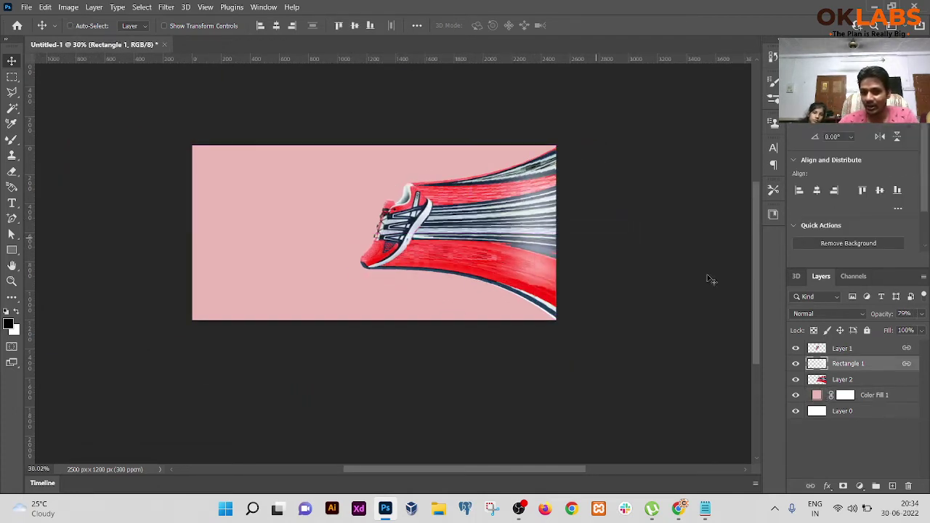
pyautogui.click(827, 485)
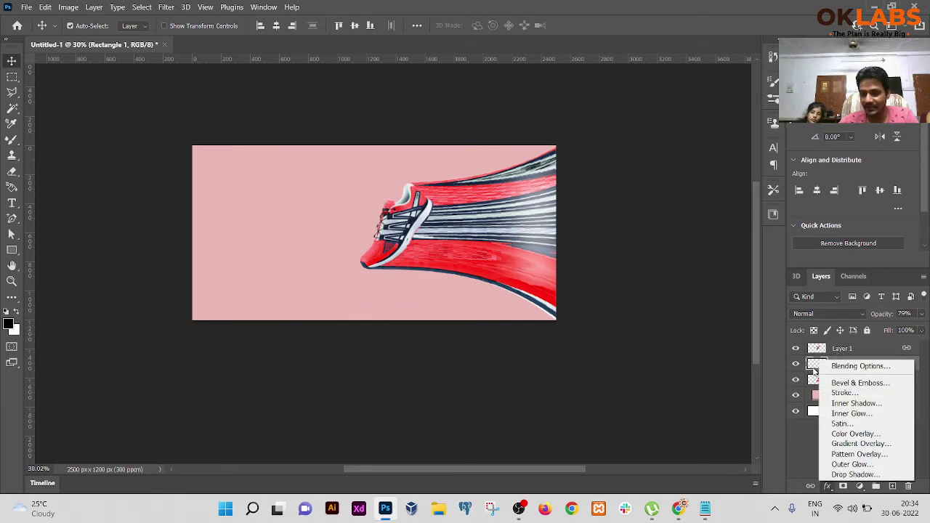
pyautogui.click(815, 371)
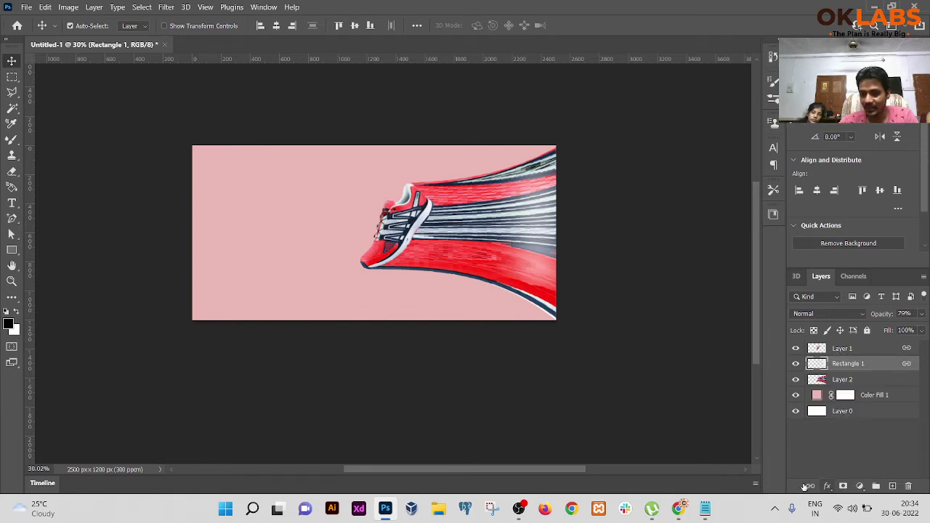
# Step: Move the highlight inward along the stripes toward the shoe and adjust its upper edge with Free Transform
pyautogui.rightClick(534, 206)
pyautogui.moveTo(534, 205); pyautogui.dragTo(494, 216)
pyautogui.hotkey('ctrl', 't')
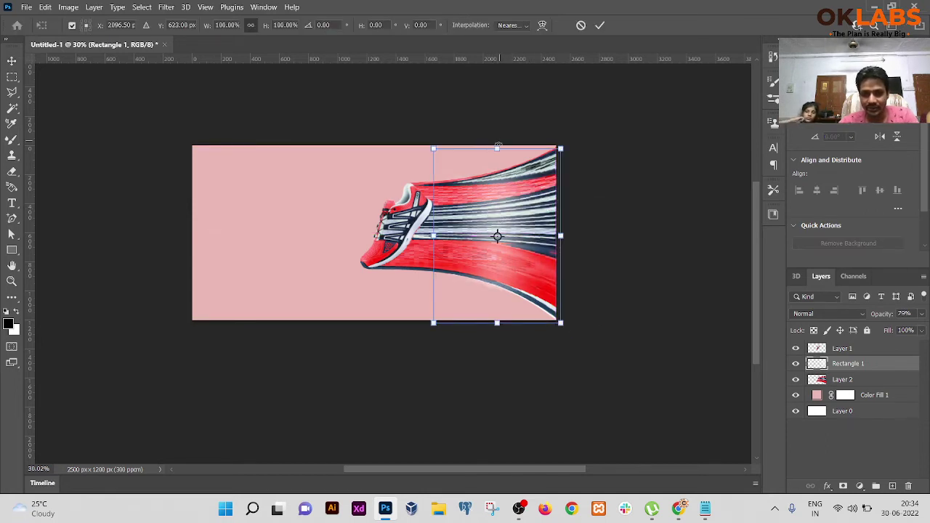
pyautogui.moveTo(497, 146); pyautogui.dragTo(498, 148)
pyautogui.press('Return')
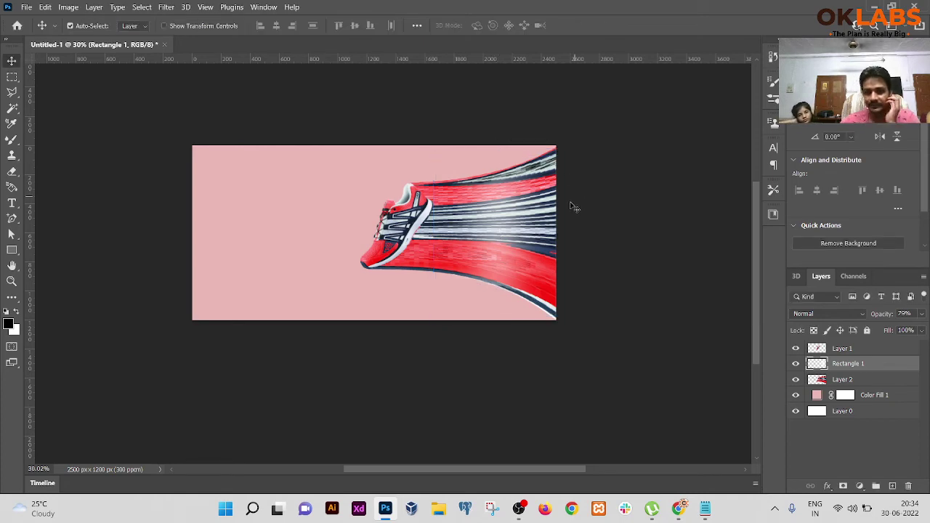
# Step: Add a Hue/Saturation adjustment layer above Layer 1 and activate its on-image adjustment tool
pyautogui.click(659, 264)
pyautogui.scroll(4, 347, 216)
pyautogui.scroll(-2, 383, 246)
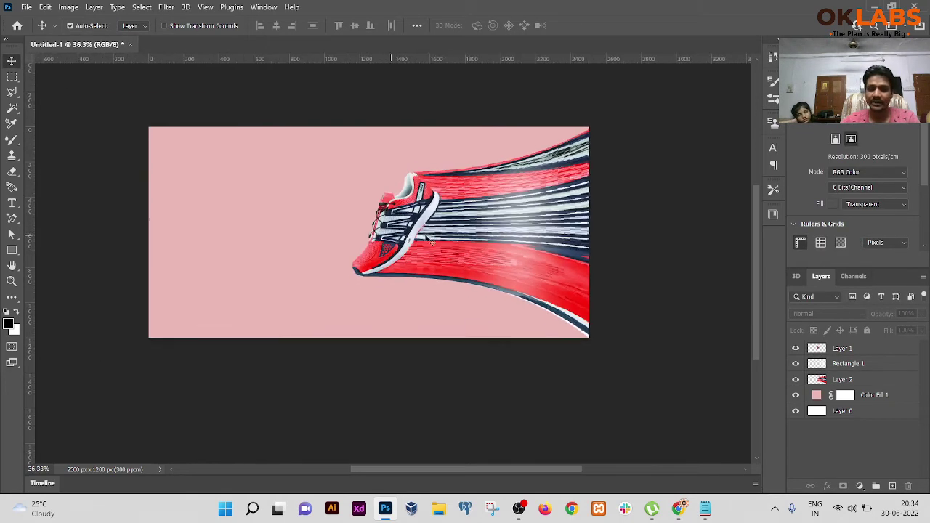
pyautogui.scroll(2, 384, 245)
pyautogui.scroll(-2, 377, 247)
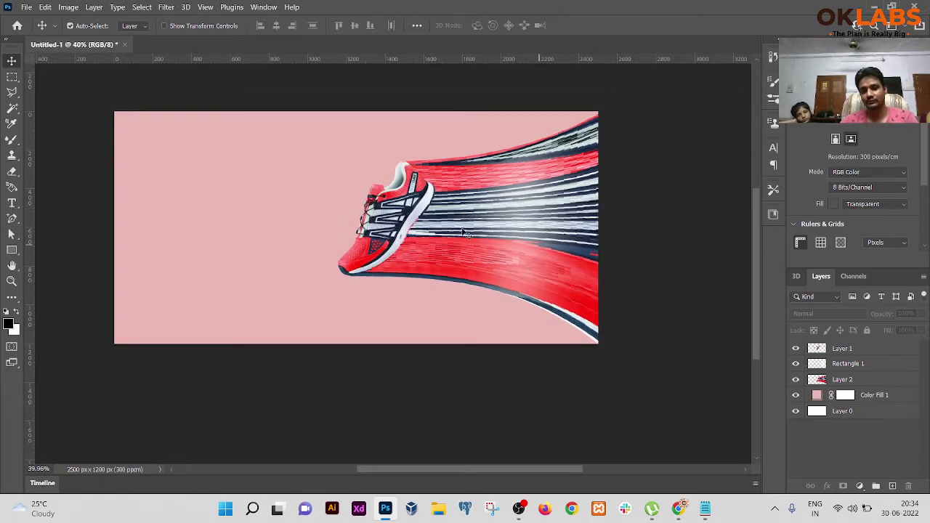
pyautogui.scroll(1, 494, 286)
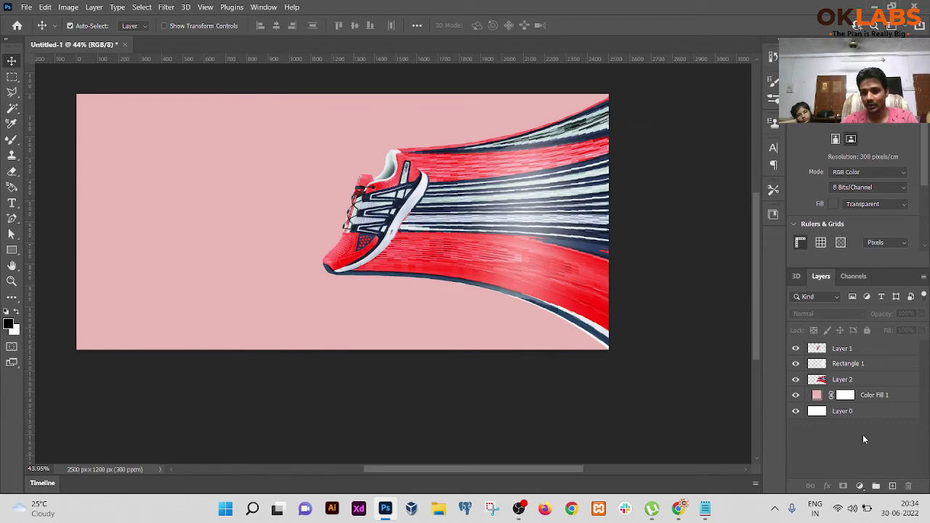
pyautogui.click(840, 350)
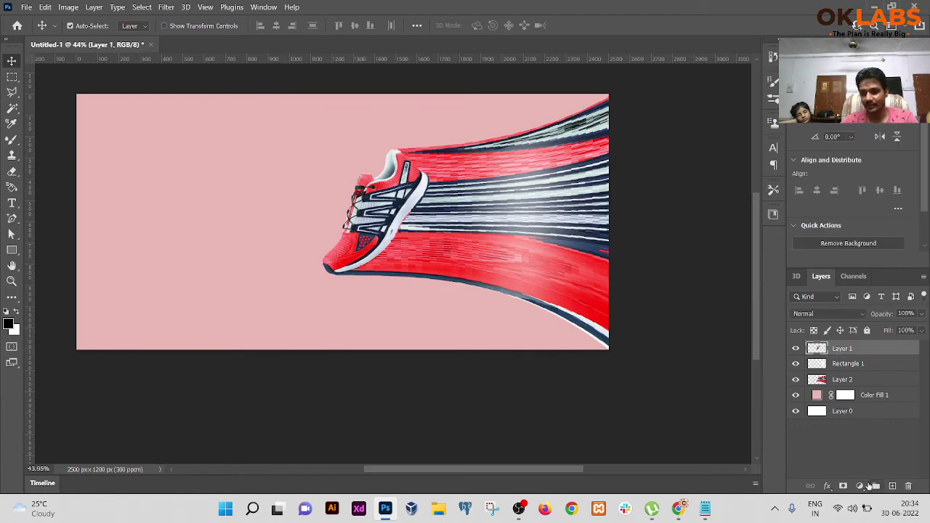
pyautogui.click(865, 485)
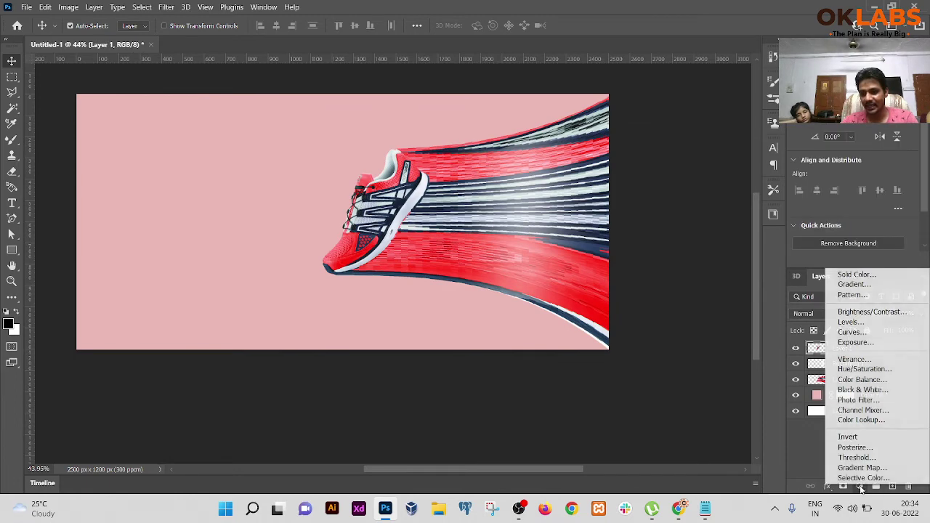
pyautogui.click(869, 369)
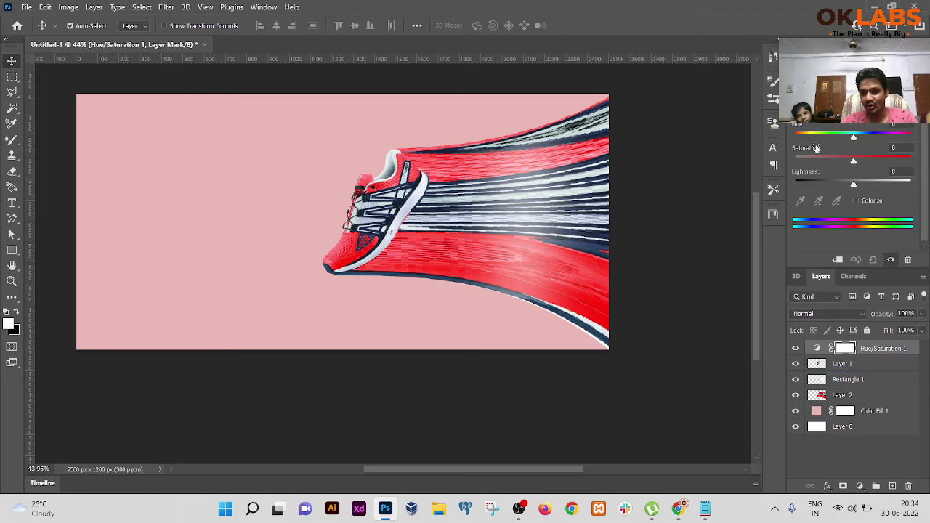
pyautogui.click(799, 110)
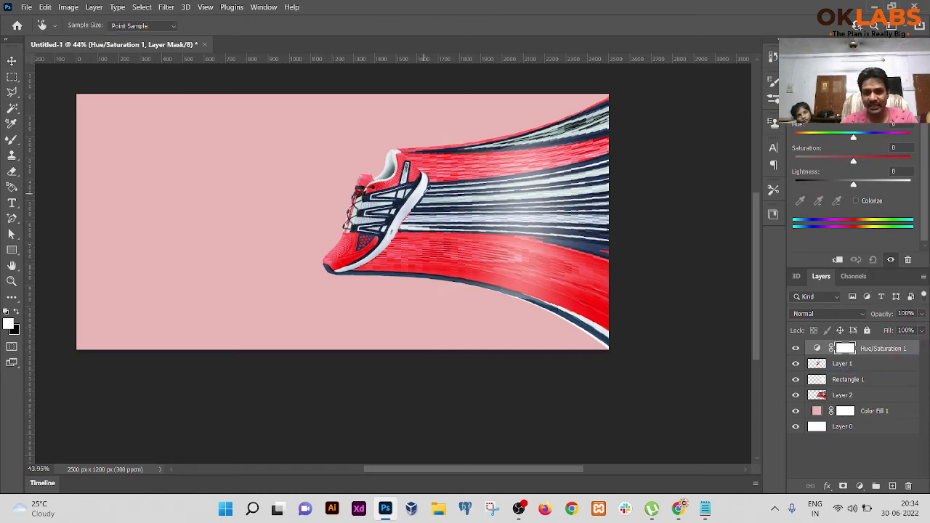
# Step: Try shifting the hue of the navy tones in the shoe and stripes to green
pyautogui.click(415, 182)
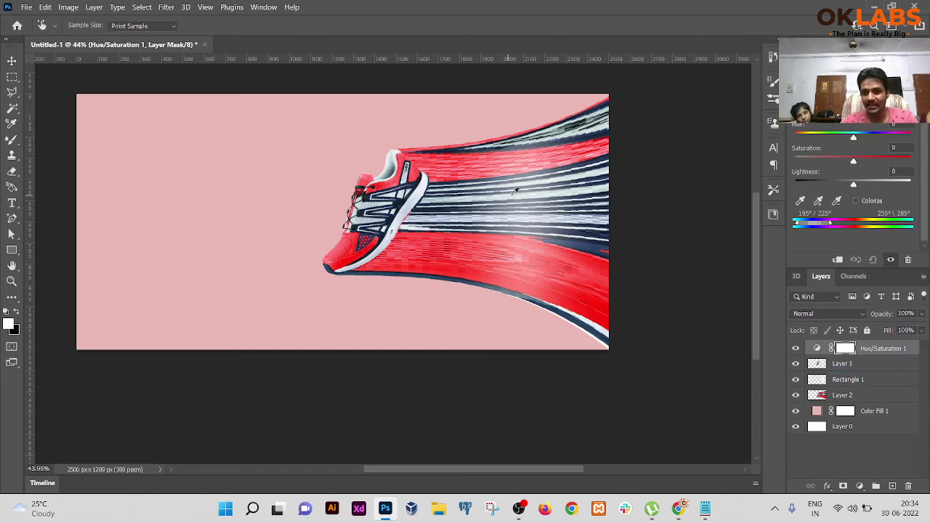
pyautogui.moveTo(853, 137); pyautogui.dragTo(807, 143)
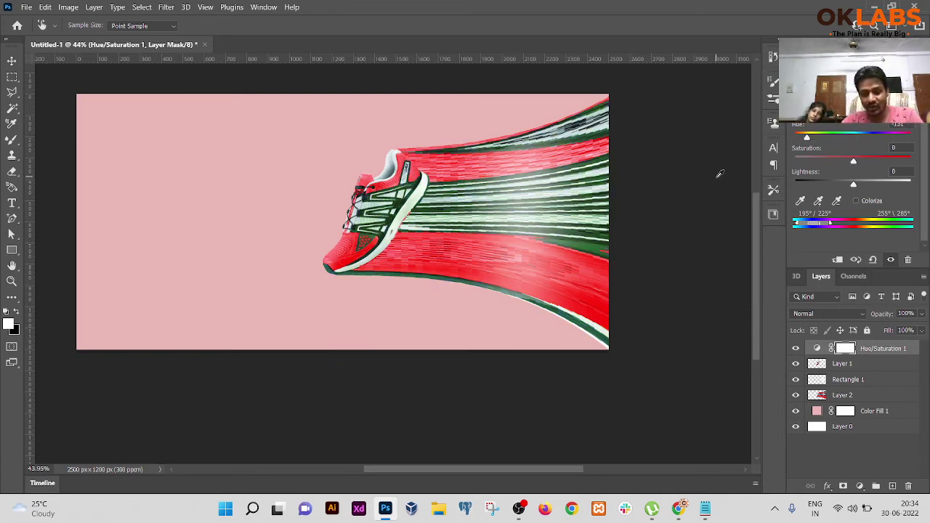
pyautogui.hotkey('ctrl', 'z')
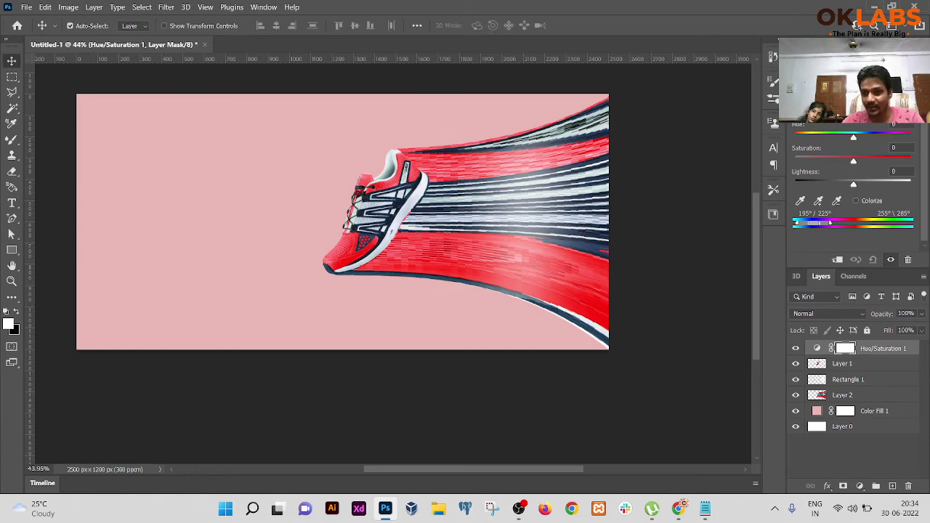
# Step: Sample the red of the stripes and set the hue of the reds to -32, turning them pink
pyautogui.click(508, 273)
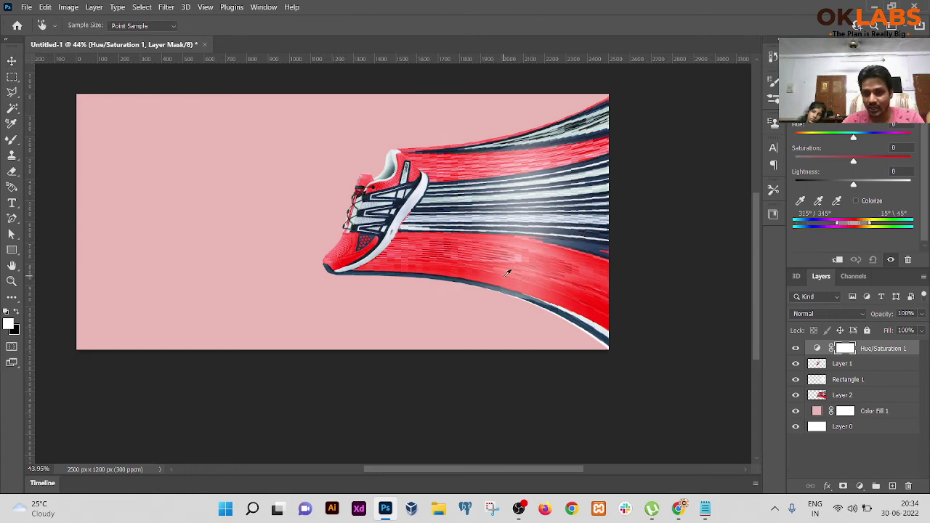
pyautogui.moveTo(855, 138); pyautogui.dragTo(834, 138)
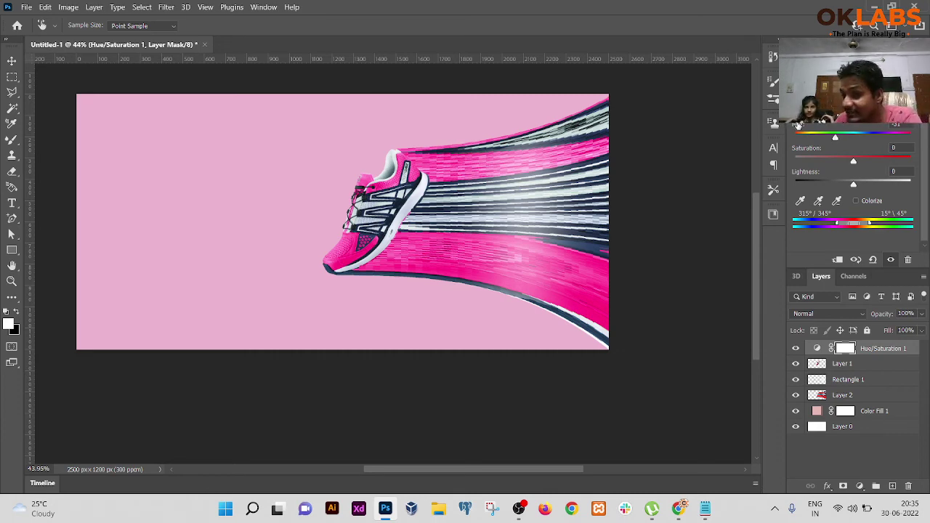
pyautogui.moveTo(798, 125)
pyautogui.mouseDown()
pyautogui.moveTo(839, 125)
pyautogui.moveTo(722, 128)
pyautogui.moveTo(799, 122)
pyautogui.moveTo(788, 122)
pyautogui.mouseUp()
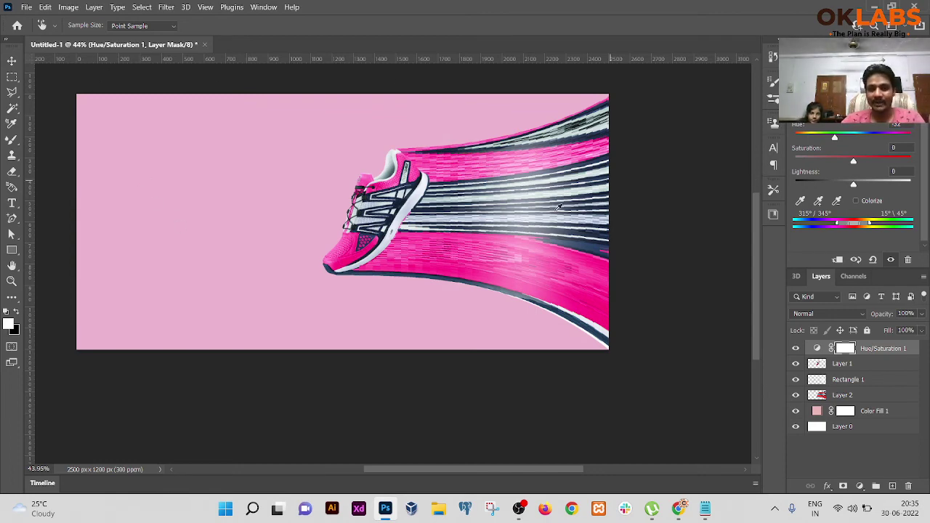
# Step: Preview the finished artwork by cycling through the screen modes to the full-screen view without panels
pyautogui.press('f')
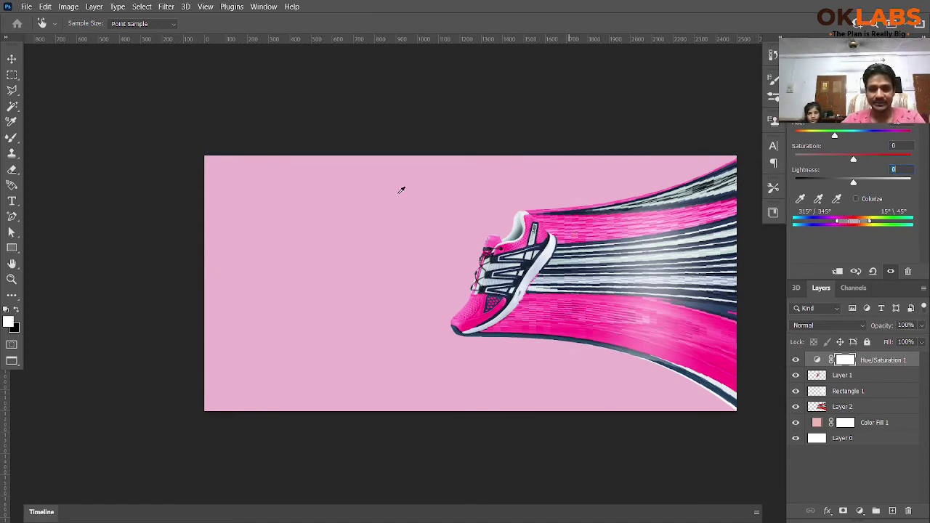
pyautogui.click(11, 59)
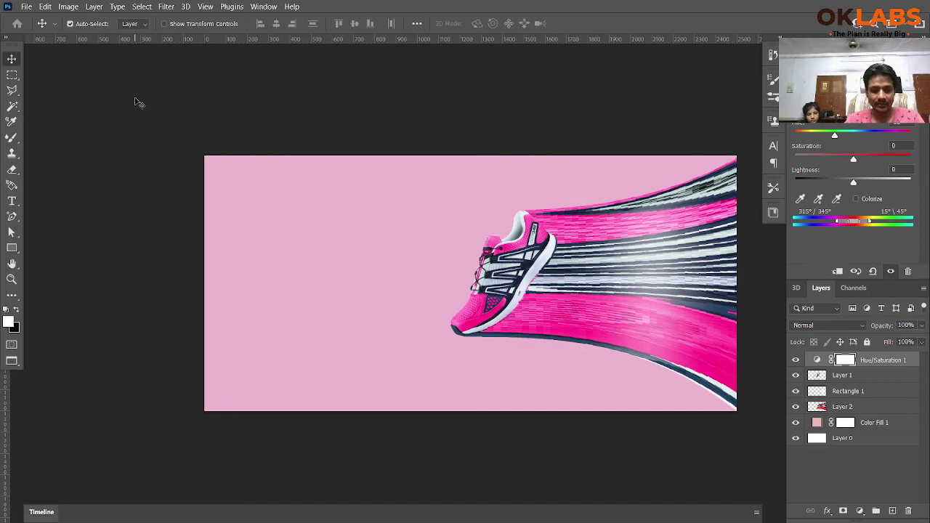
pyautogui.press('f')
pyautogui.press('f')
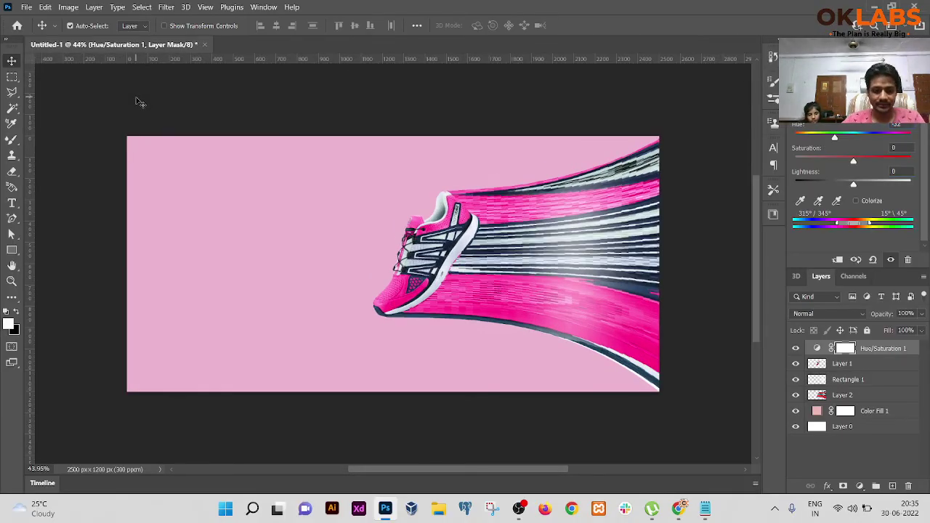
pyautogui.click(140, 101)
pyautogui.press('f')
pyautogui.press('f')
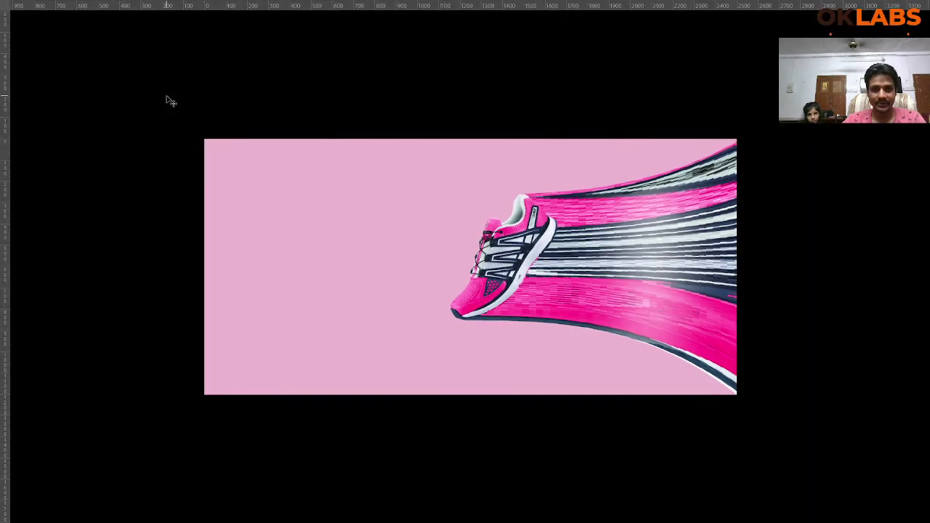
# Step: Hide the rulers and inspect the full-screen artwork enlarged to 100%, returning to the standard screen mode
pyautogui.hotkey('ctrl', 'r')
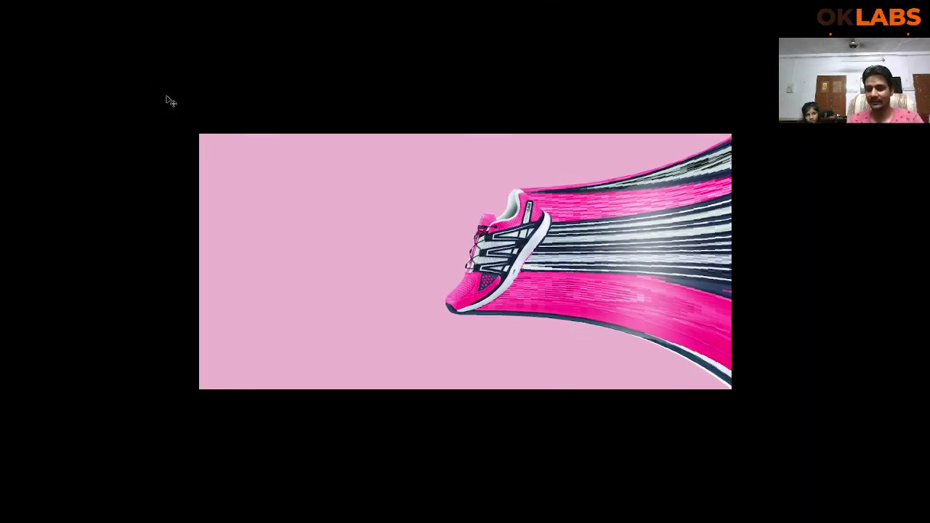
pyautogui.hotkey('ctrl', '+')
pyautogui.hotkey('ctrl', '+')
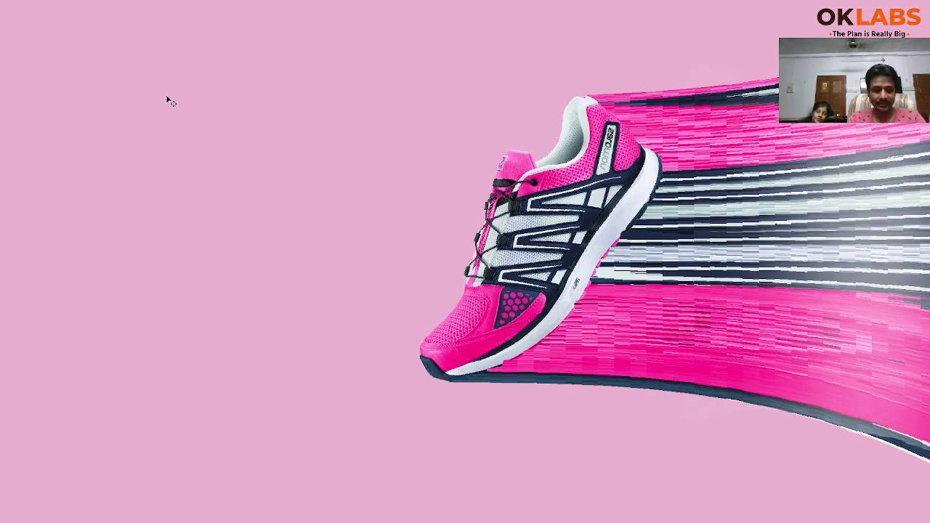
pyautogui.press('f')
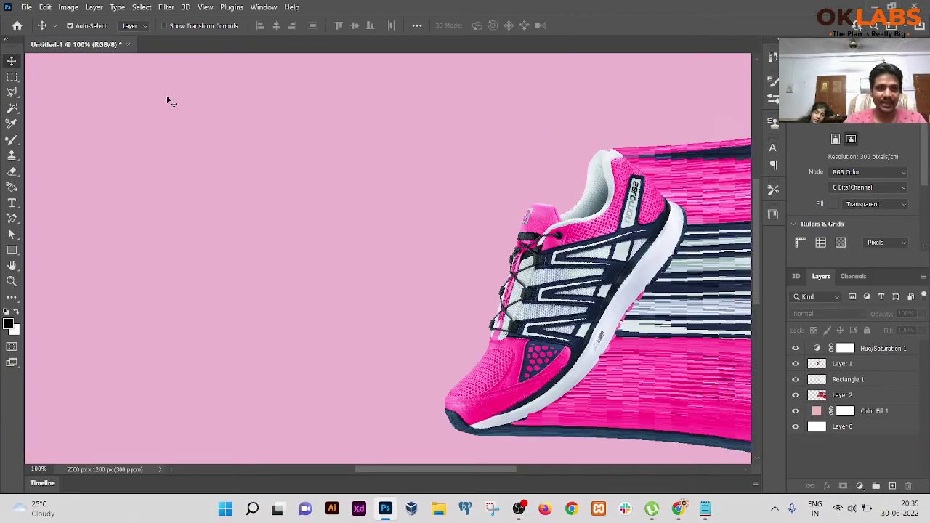
# Step: Quick-export the banner as a PNG named Final into the folder that holds shoe.png
pyautogui.click(24, 7)
pyautogui.moveTo(48, 185)
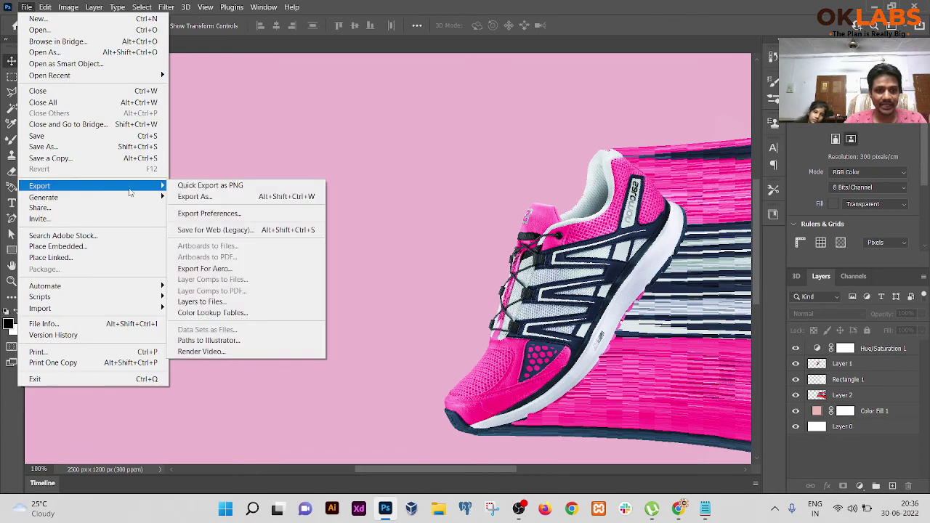
pyautogui.click(219, 186)
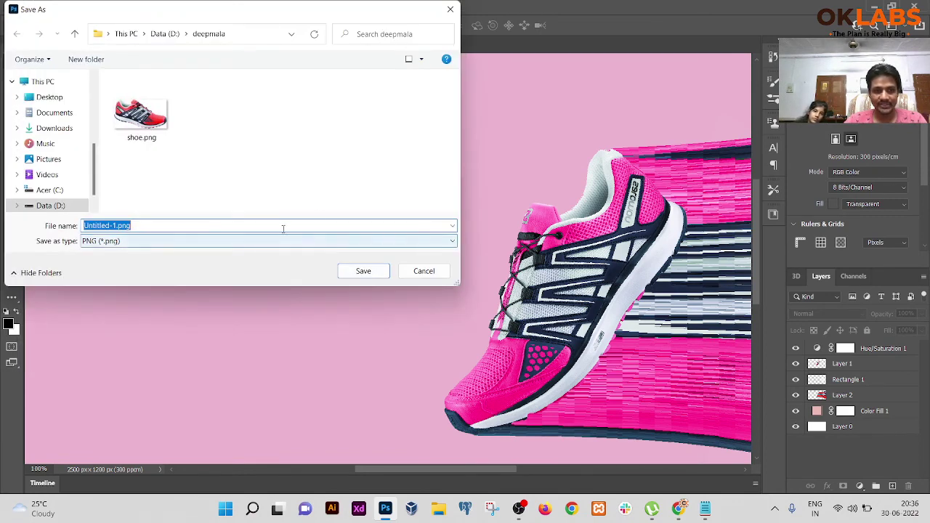
pyautogui.write('Final')
pyautogui.press('Return')
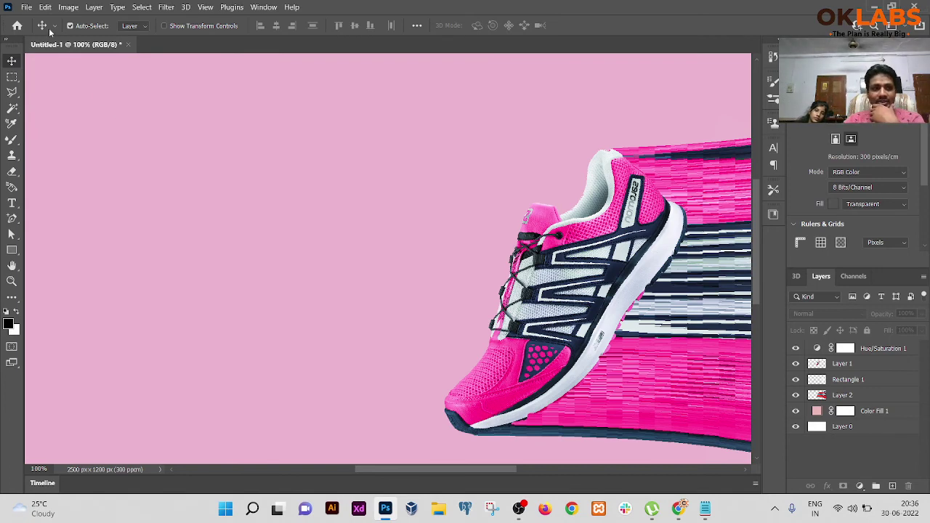
# Step: Save the layered document to Creative Cloud under the name Shoe
pyautogui.click(26, 8)
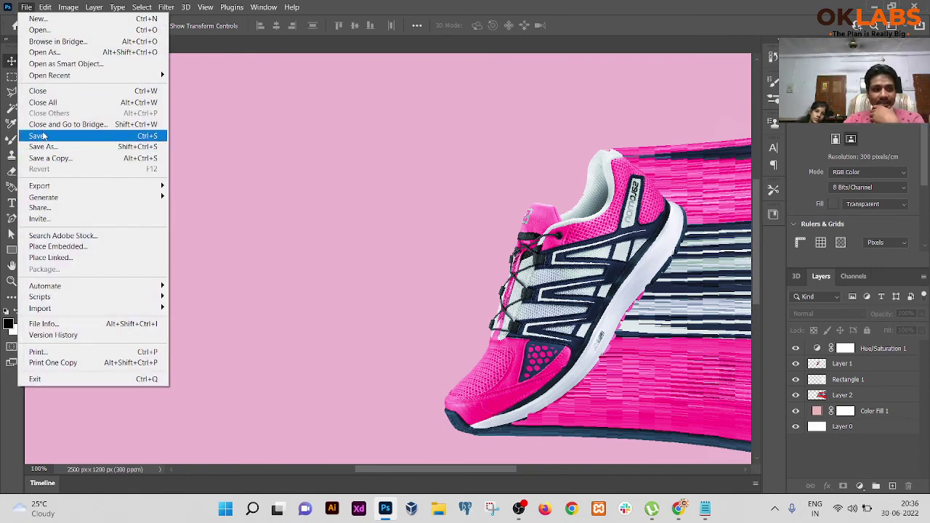
pyautogui.click(42, 147)
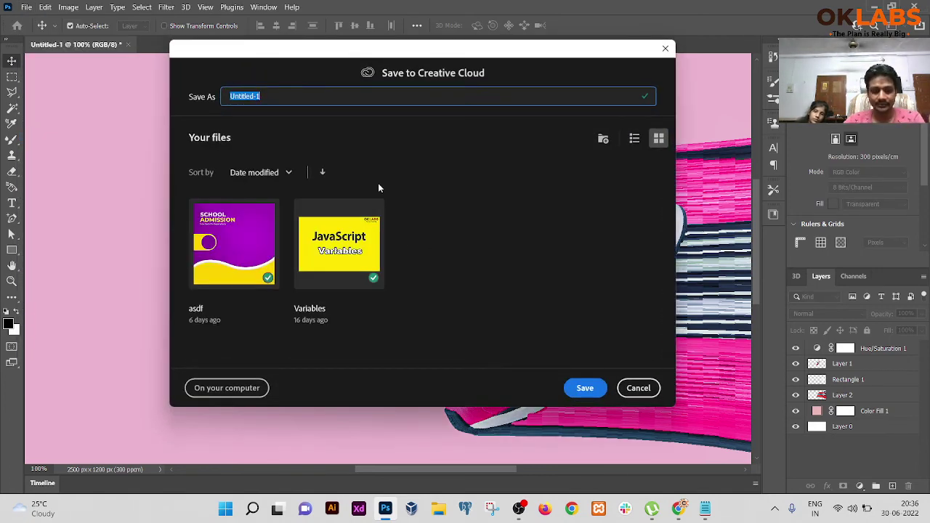
pyautogui.write('Shoe')
pyautogui.press('Return')
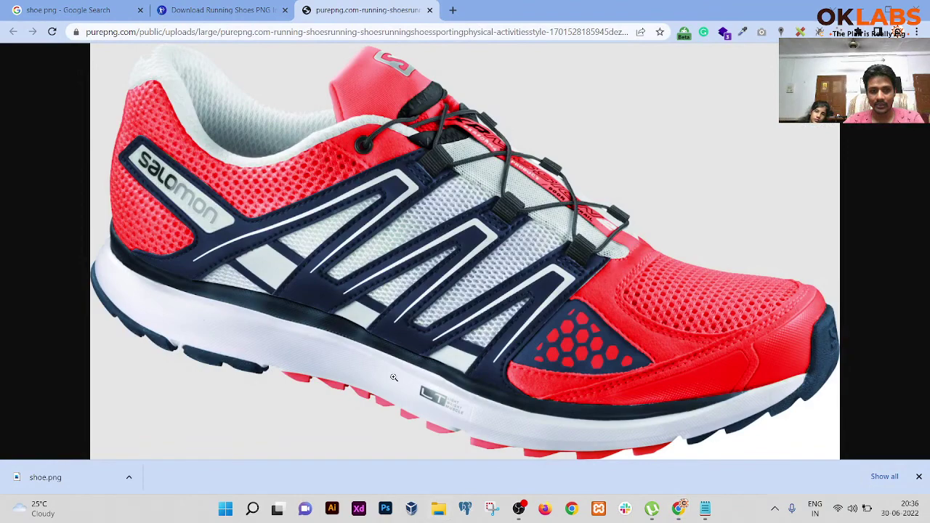
# Step: Switch to File Explorer, go to the export folder on Data (D:), and open Final.png to view it
pyautogui.click(362, 311)
pyautogui.press('super+e')
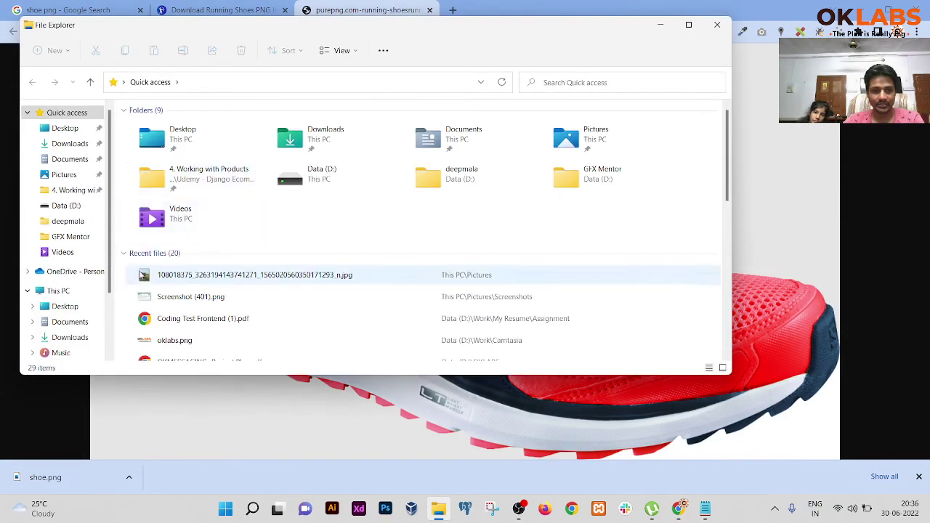
pyautogui.scroll(-2, 75, 303)
pyautogui.click(64, 332)
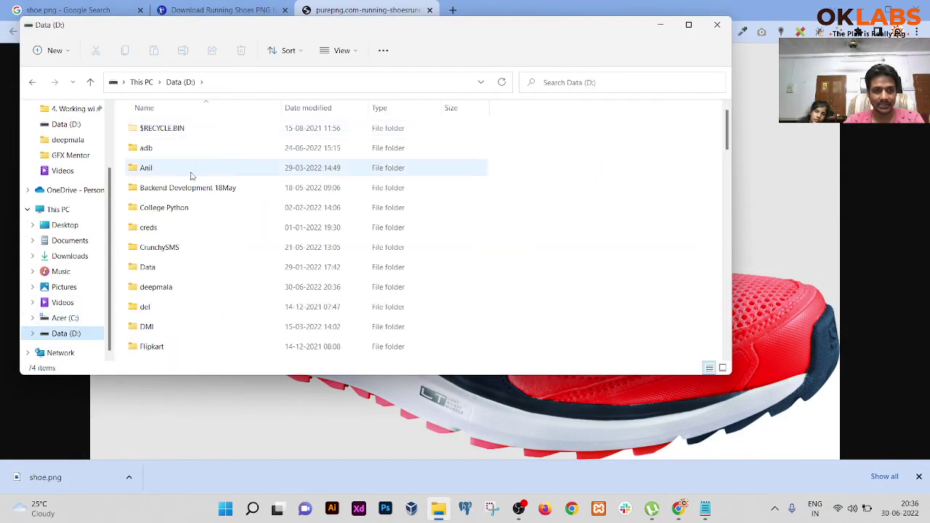
pyautogui.click(155, 287)
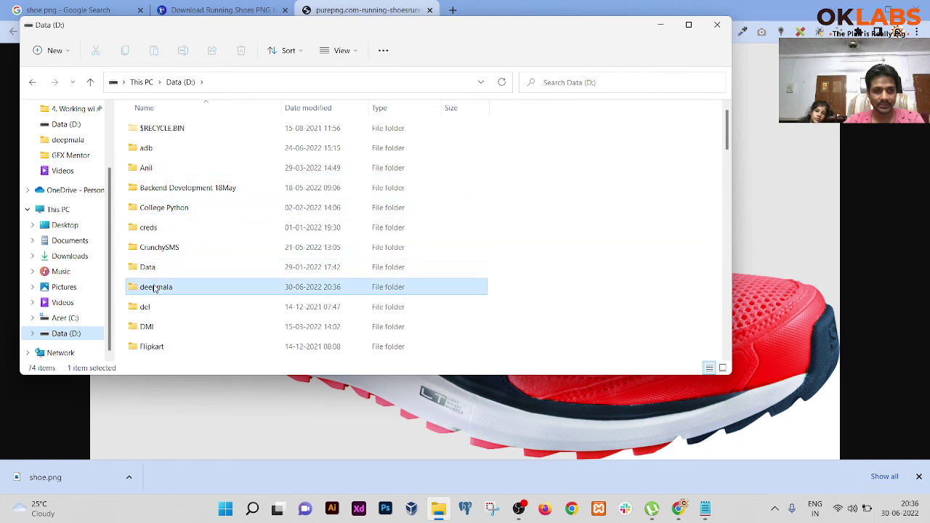
pyautogui.press('Return')
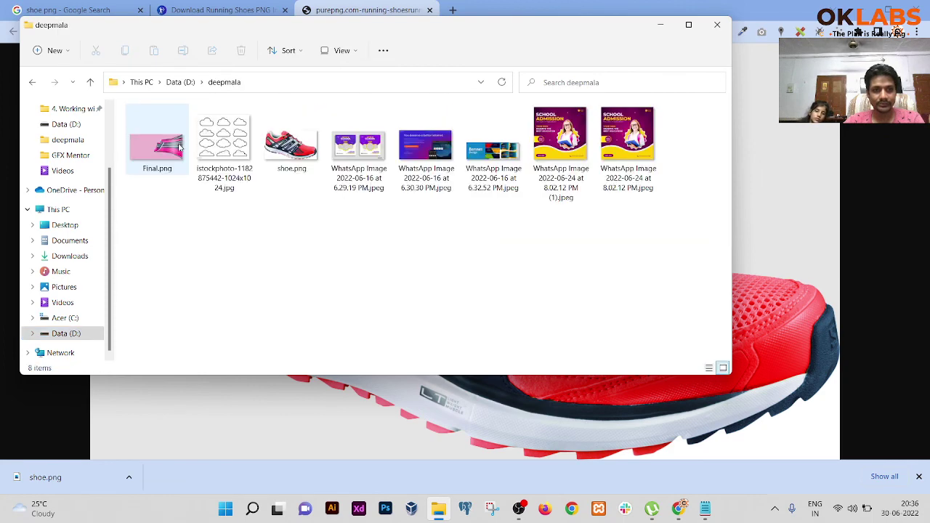
pyautogui.doubleClick(179, 147)
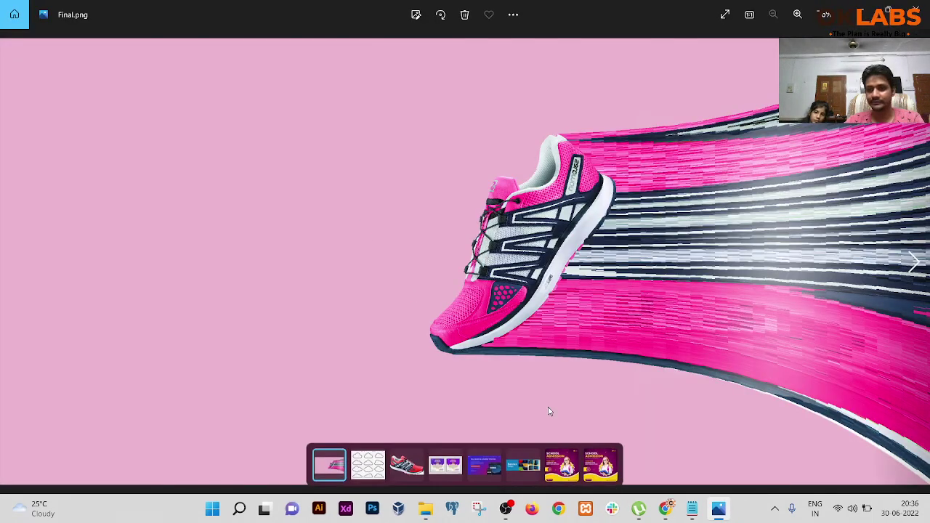